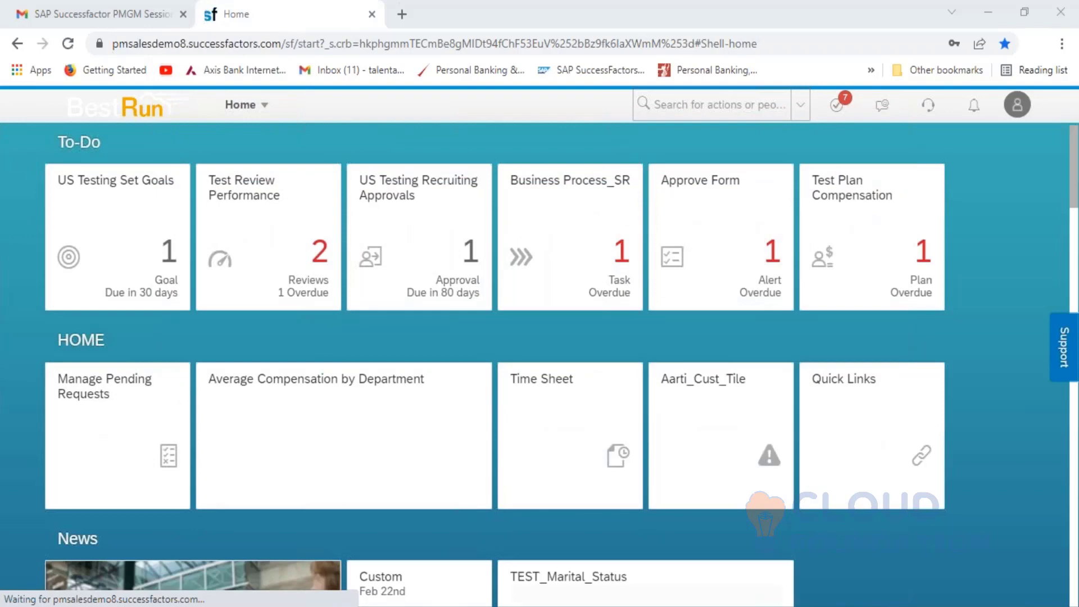
# - Go to Admin Center > Performance Management > Manage Route Maps to reach the Route Map Designer
pyautogui.click(268, 111)
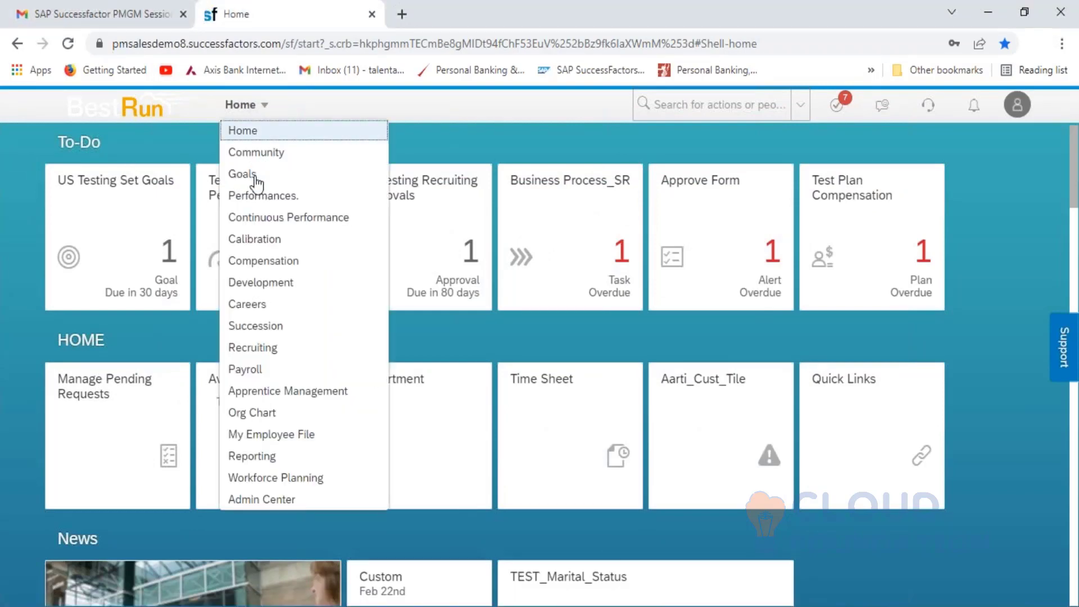
pyautogui.click(289, 505)
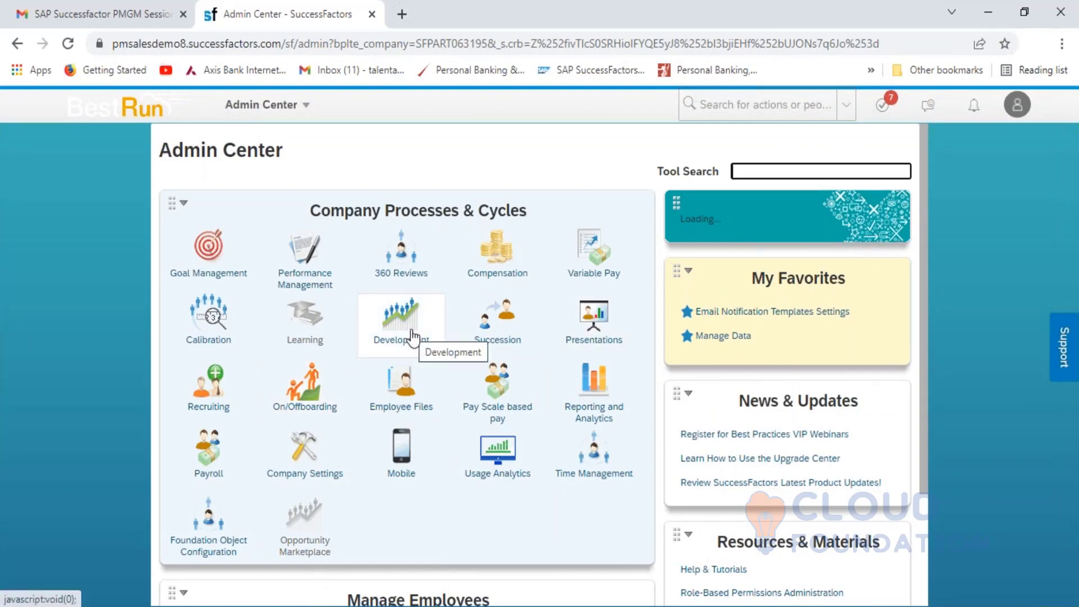
pyautogui.click(308, 273)
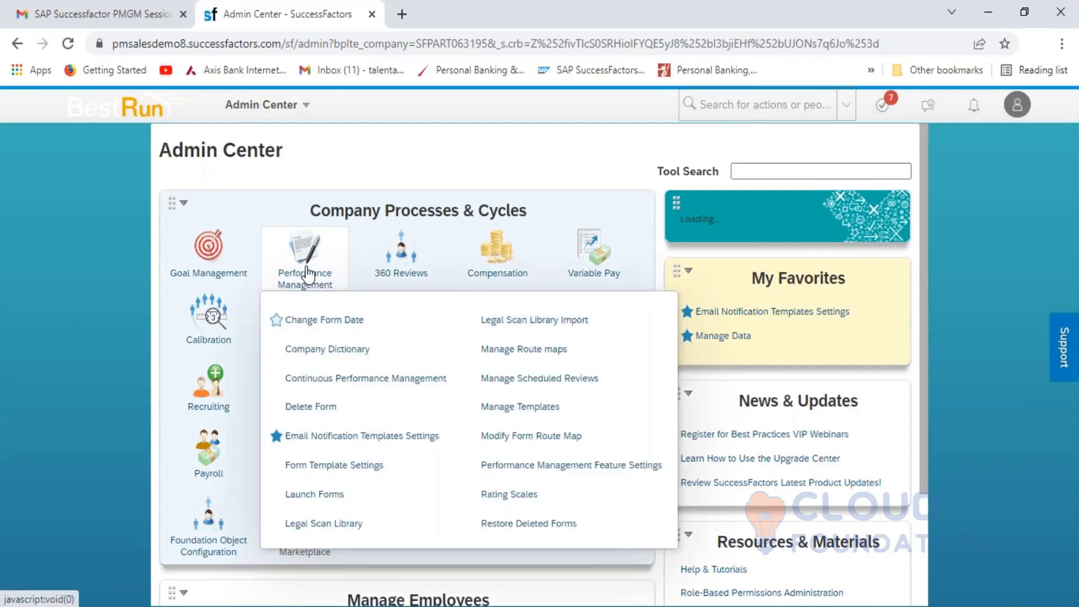
pyautogui.click(549, 351)
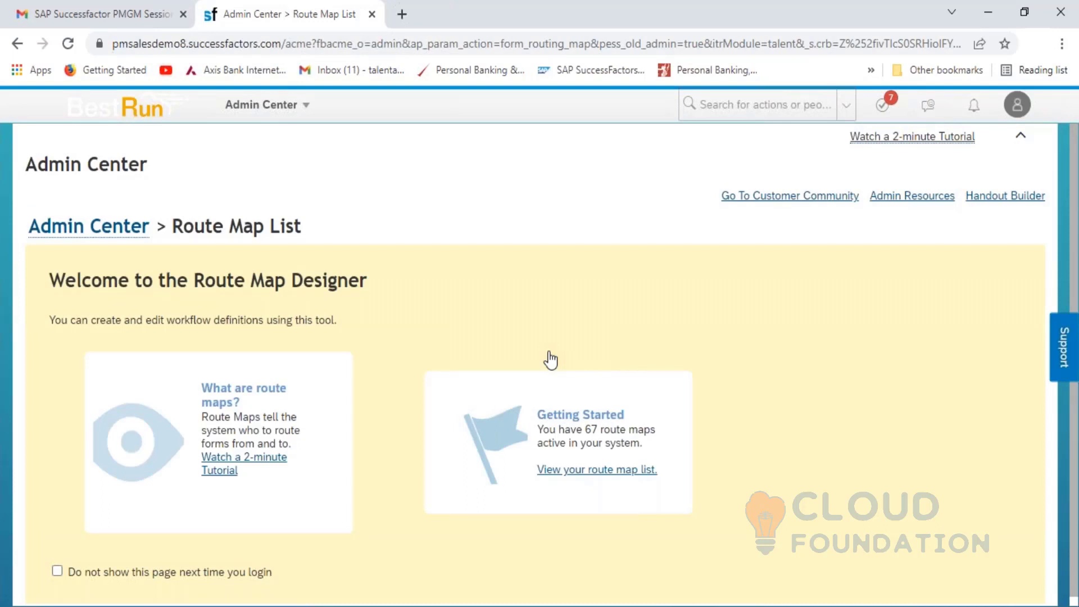
# - From the full route map list, start a new Build Your Own route map
pyautogui.click(604, 471)
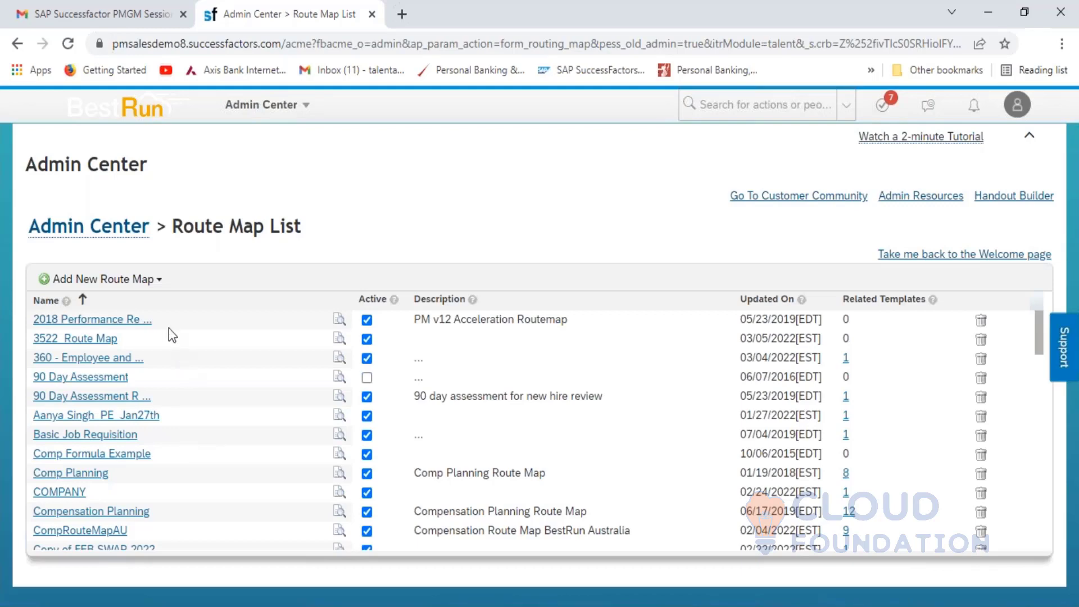
pyautogui.click(158, 284)
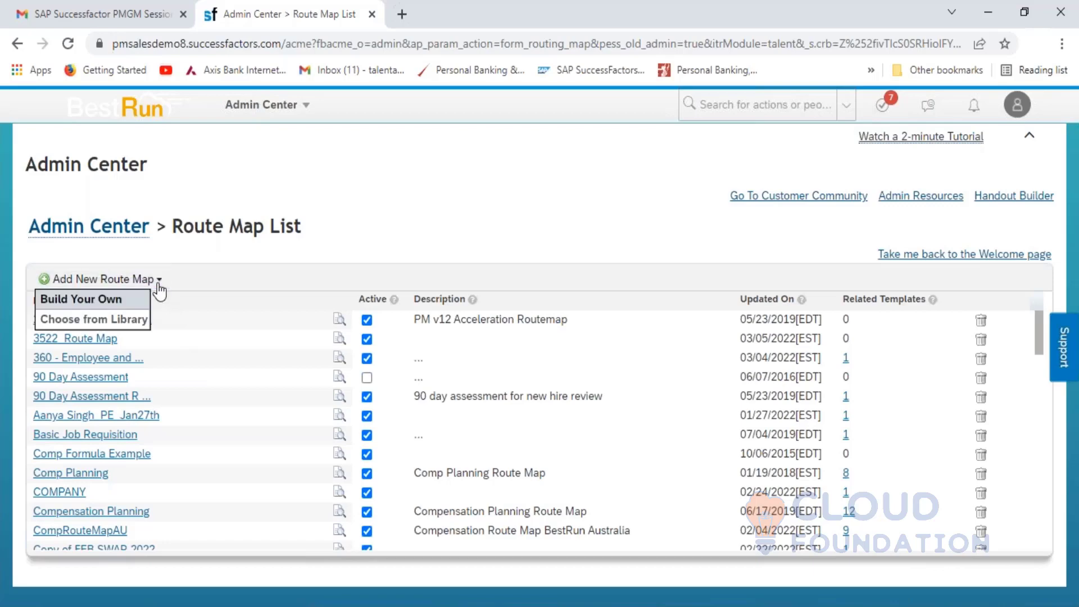
pyautogui.click(101, 309)
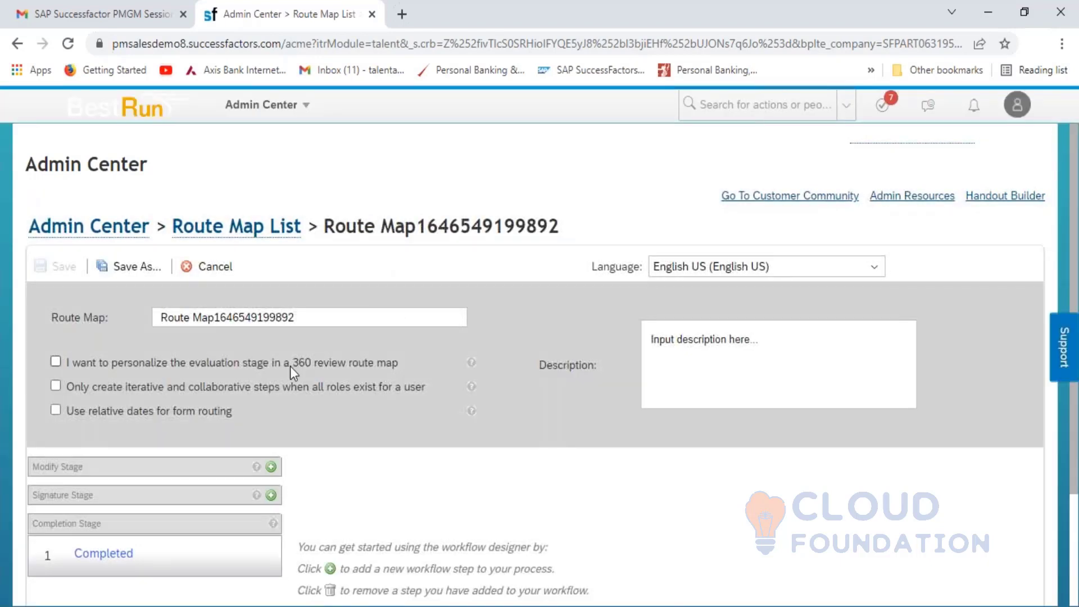
# - Add an 'Employee Self Assessment' step to the Modify Stage of the new route map
pyautogui.click(185, 323)
pyautogui.click(1073, 335)
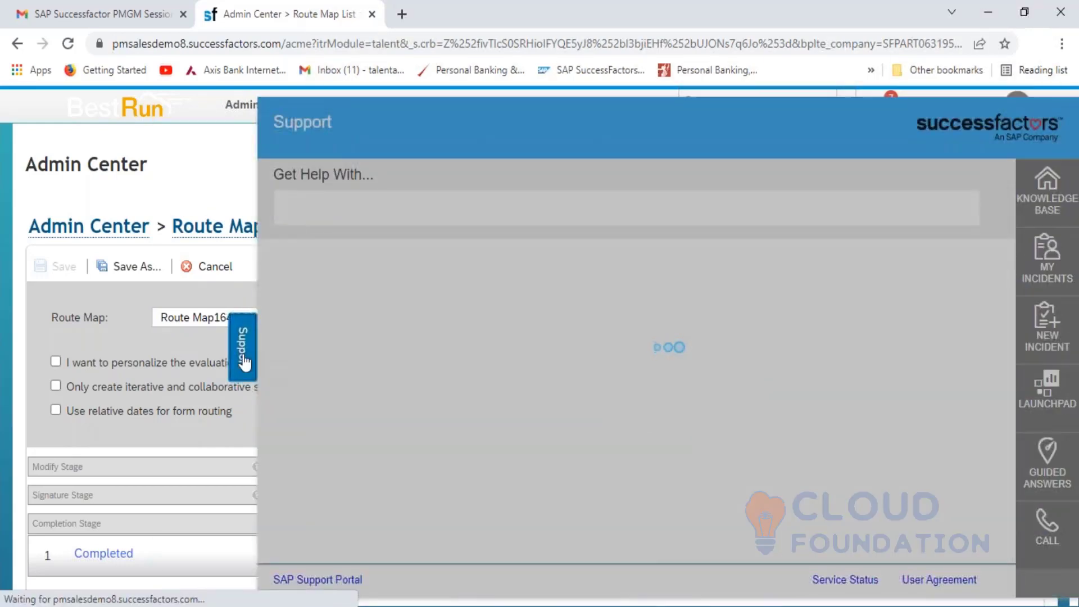
pyautogui.click(242, 360)
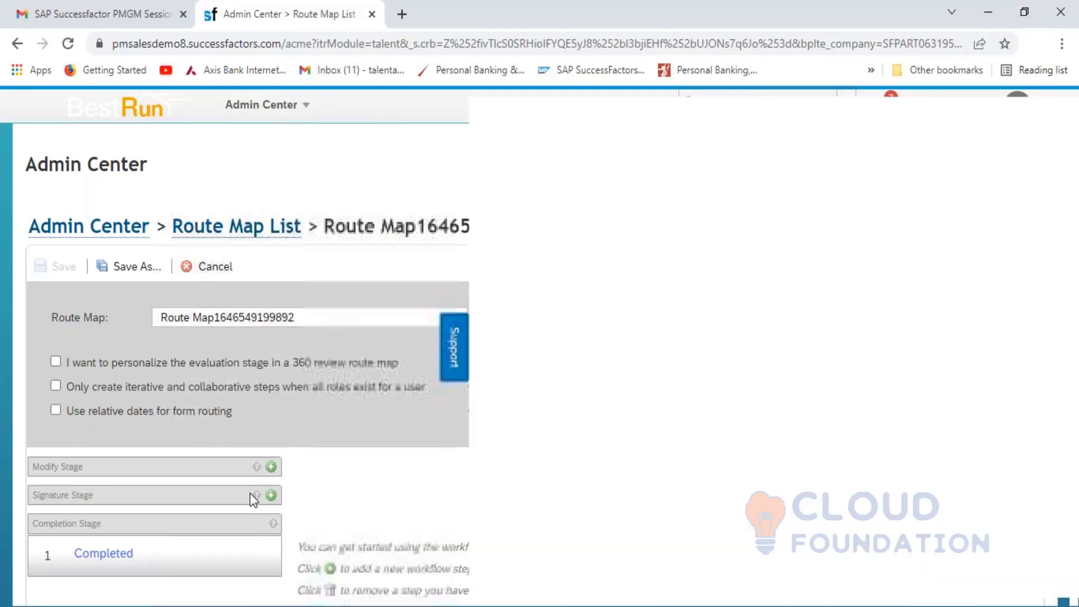
pyautogui.scroll(-3, 439, 507)
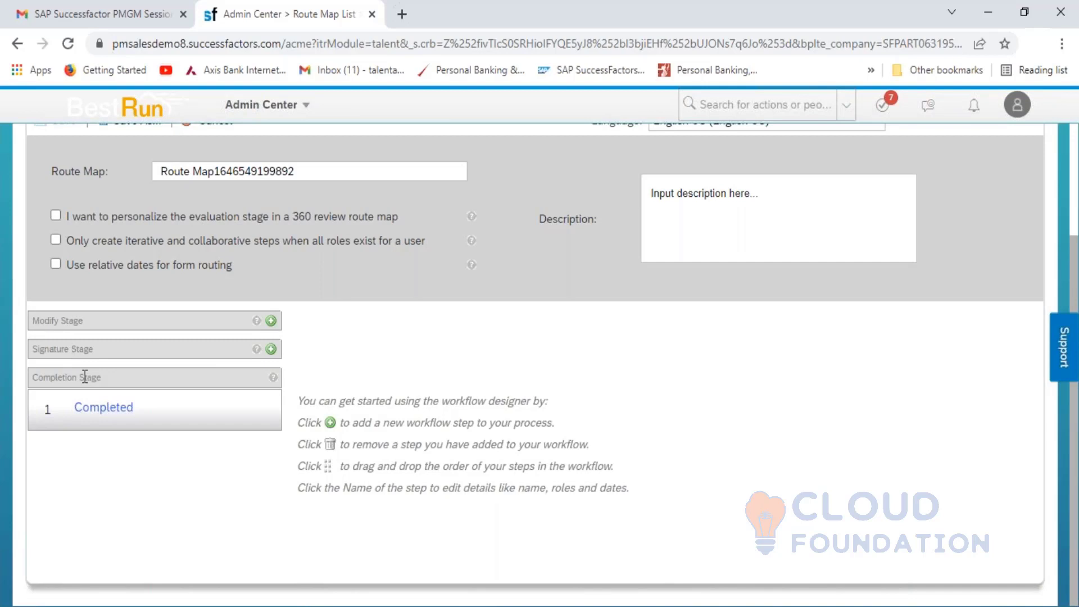
pyautogui.click(270, 321)
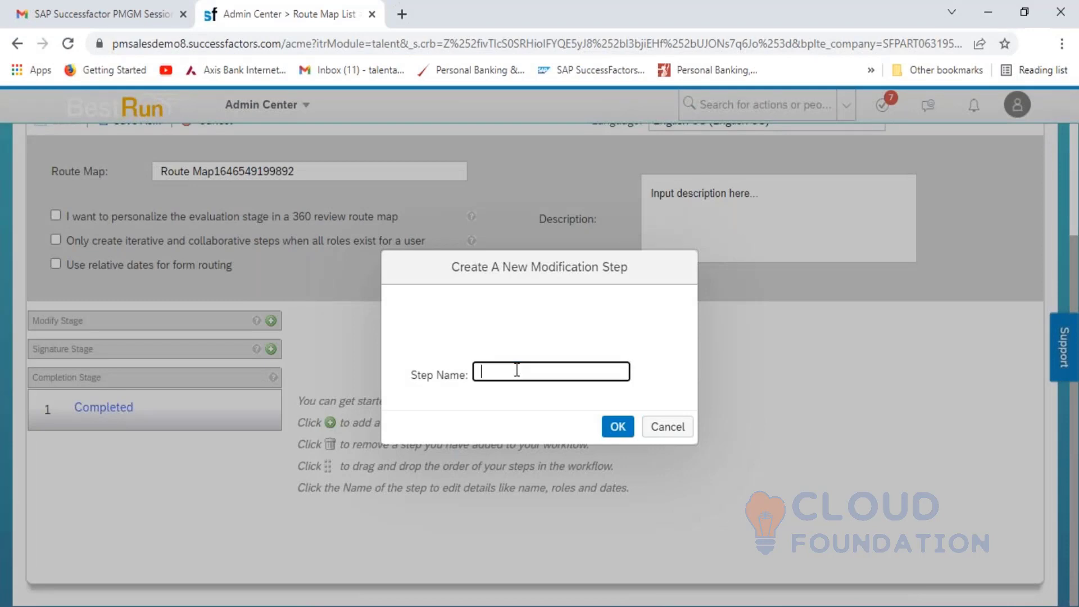
pyautogui.write('Employee Self Asses')
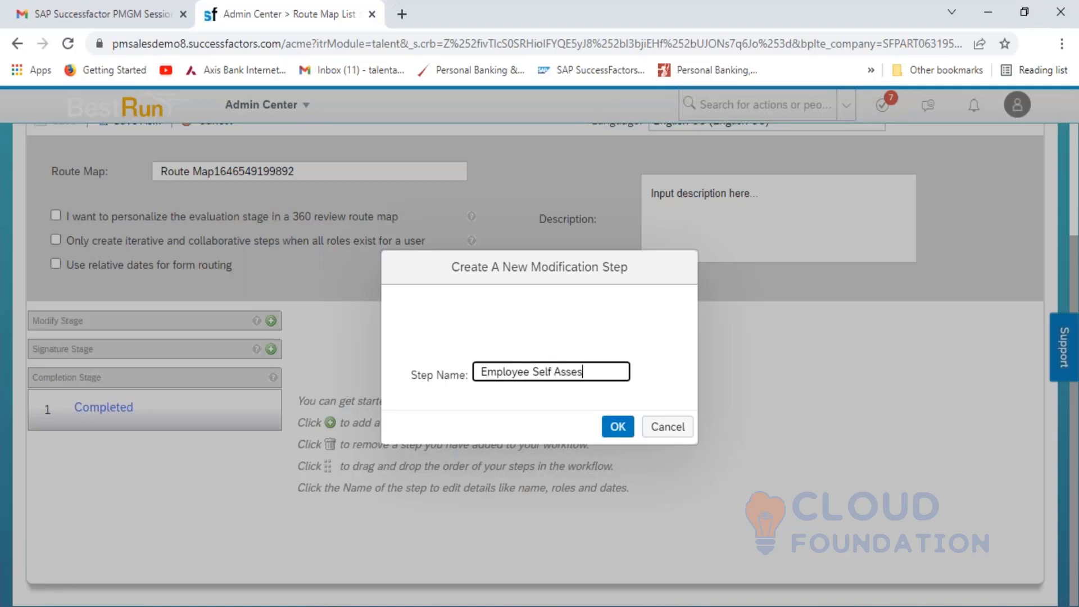
pyautogui.write('sment')
pyautogui.click(612, 429)
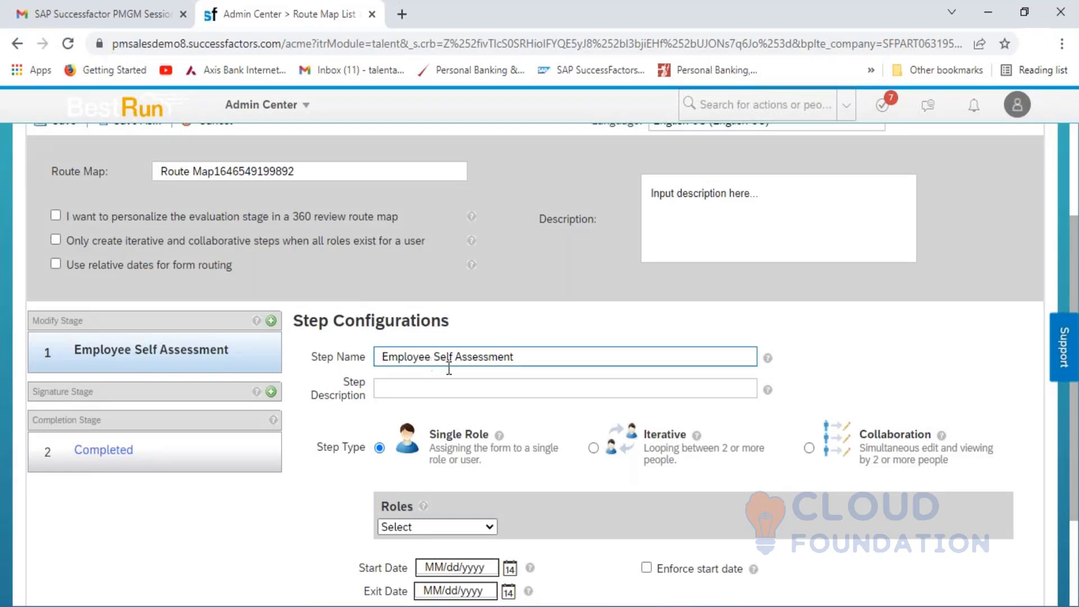
pyautogui.click(395, 382)
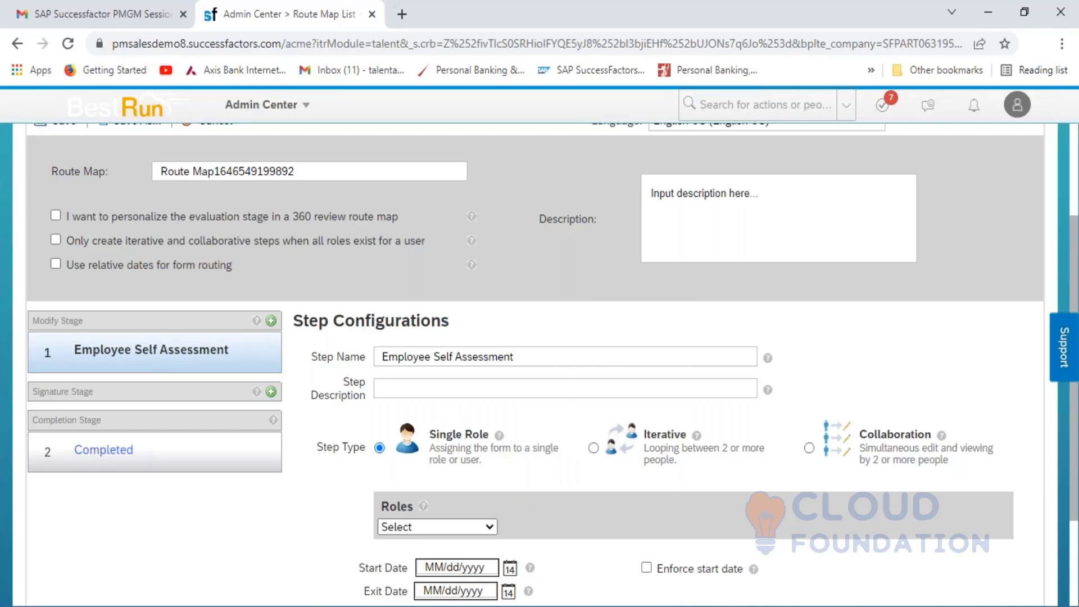
# - Enter 'Employee Self Assessment' in cell C59 of the Excel Modify Stage notes
pyautogui.hotkey('alt', 'Tab')
pyautogui.click(452, 497)
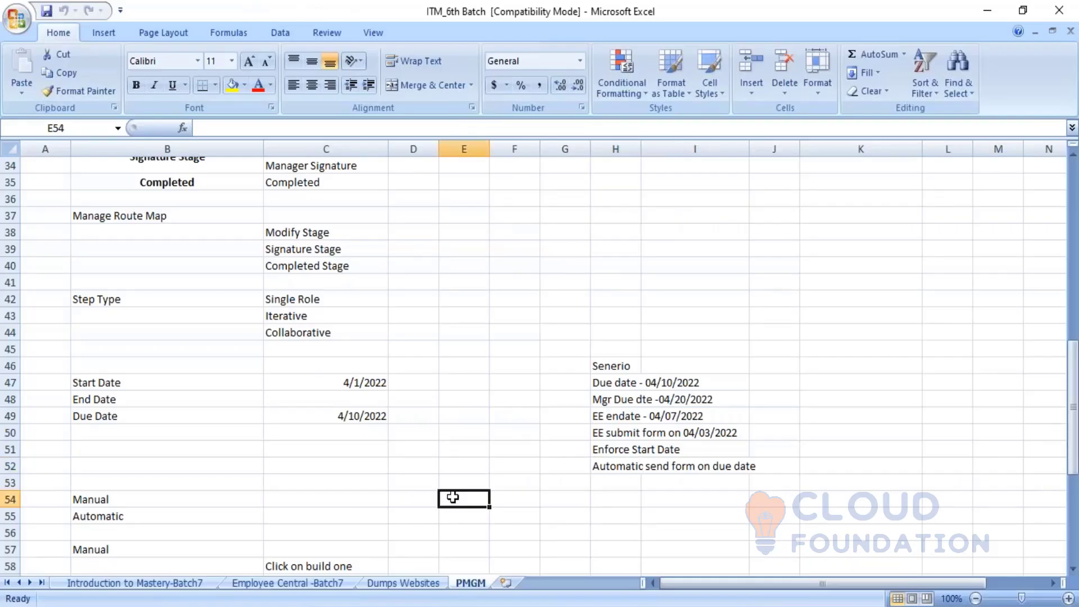
pyautogui.press('Left')
pyautogui.press('Left')
pyautogui.press('Left')
pyautogui.press('Left')
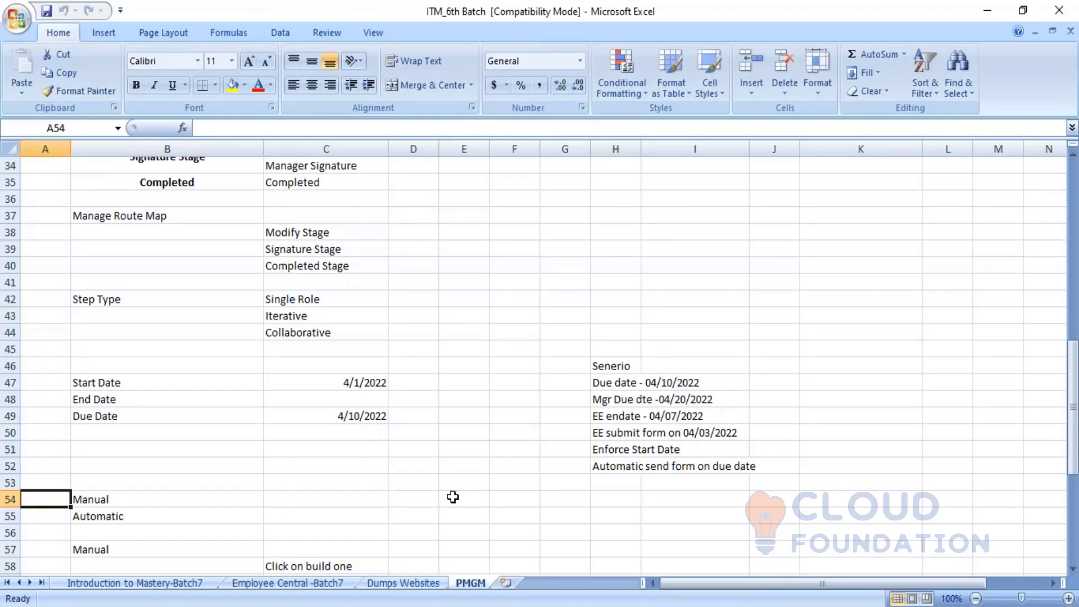
pyautogui.press('Right')
pyautogui.press('Left')
pyautogui.press('Right')
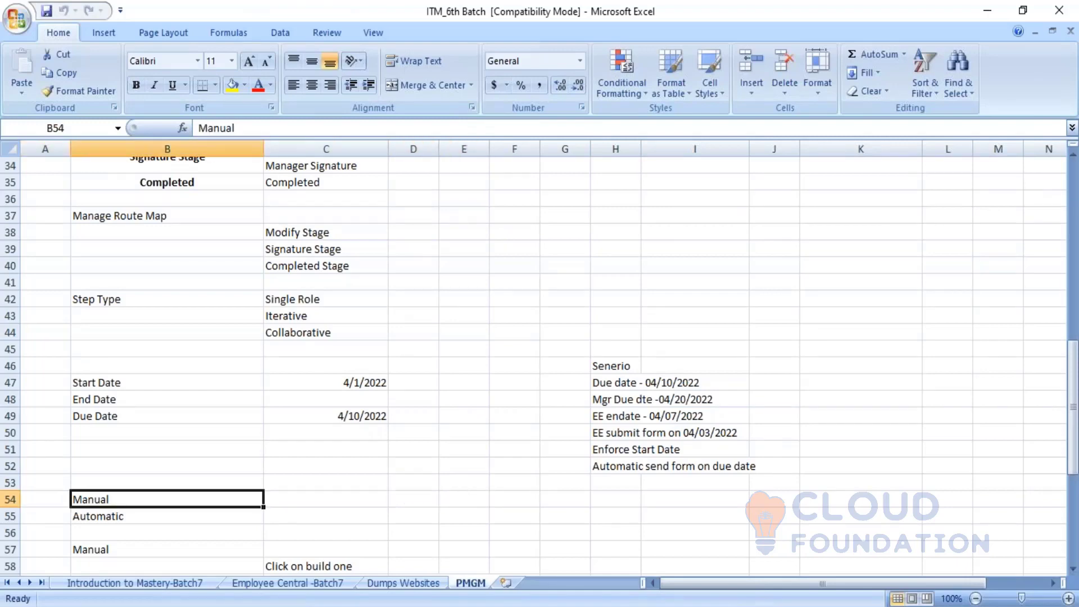
pyautogui.press('Down')
pyautogui.press('Down')
pyautogui.press('Down')
pyautogui.press('Down')
pyautogui.press('Down')
pyautogui.press('Down')
pyautogui.press('Down')
pyautogui.press('Down')
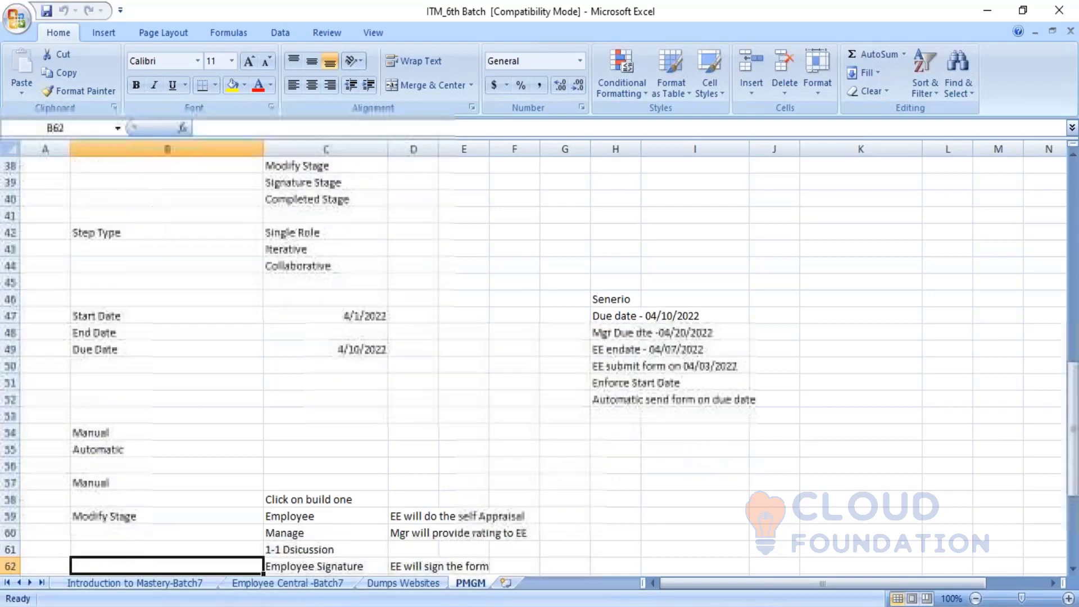
pyautogui.press('Up')
pyautogui.press('Up')
pyautogui.press('Up')
pyautogui.press('Down')
pyautogui.press('Up')
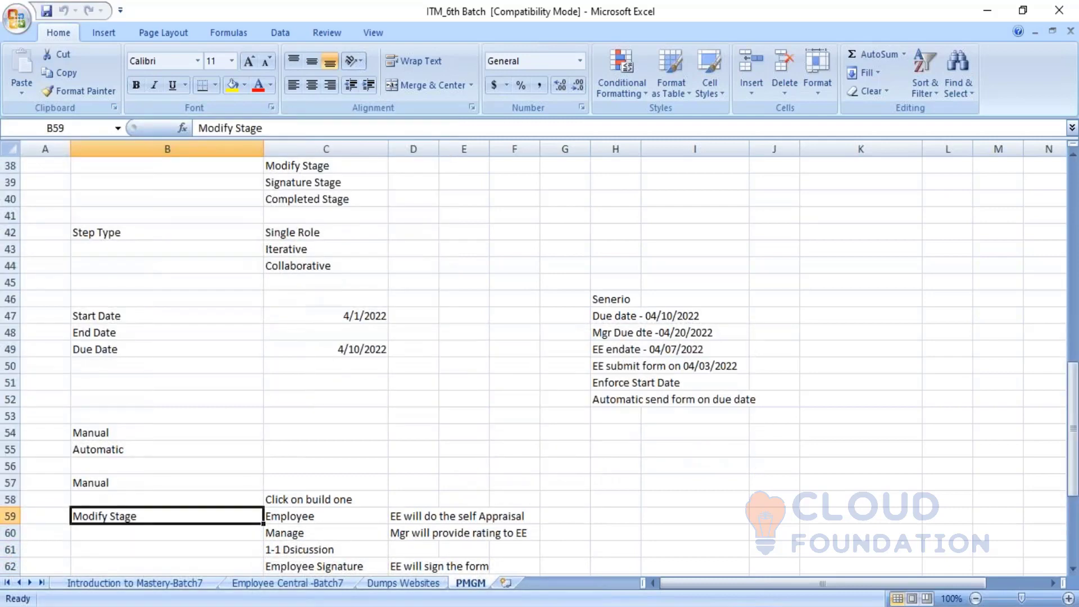
pyautogui.press('Right')
pyautogui.write('Employee')
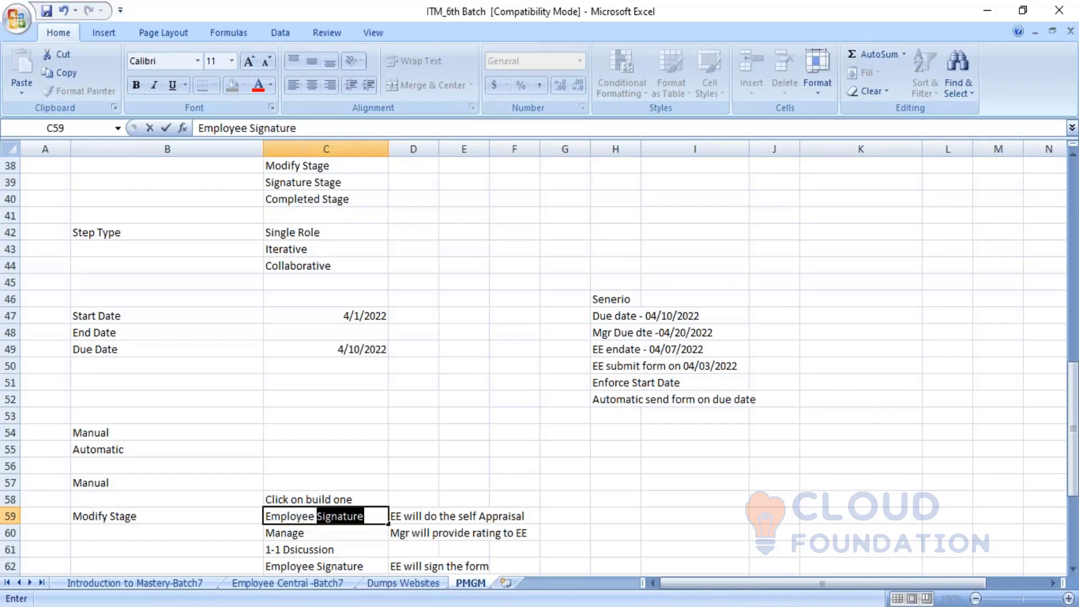
pyautogui.write(' Self')
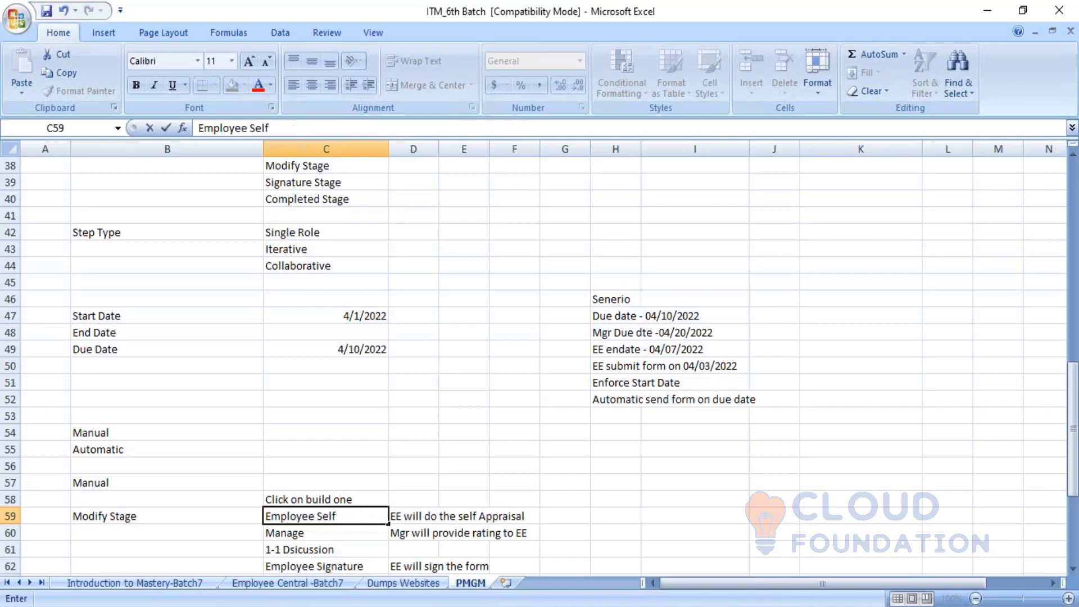
pyautogui.write(' Assessment')
pyautogui.press('Tab')
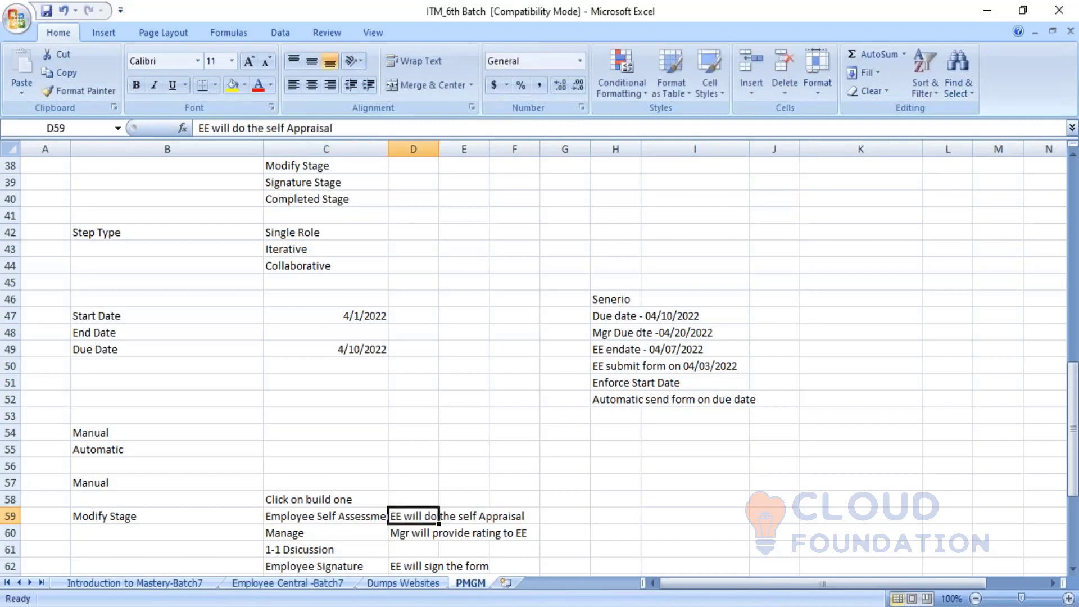
# - Widen column C so the full step name in C59 is visible
pyautogui.moveTo(391, 149); pyautogui.dragTo(418, 160)
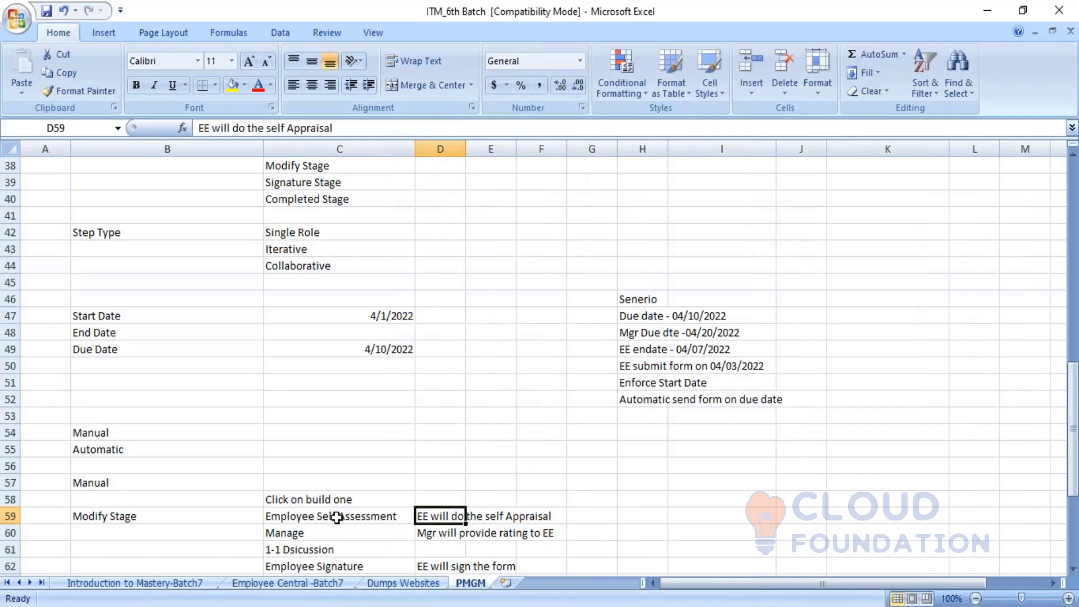
pyautogui.click(361, 516)
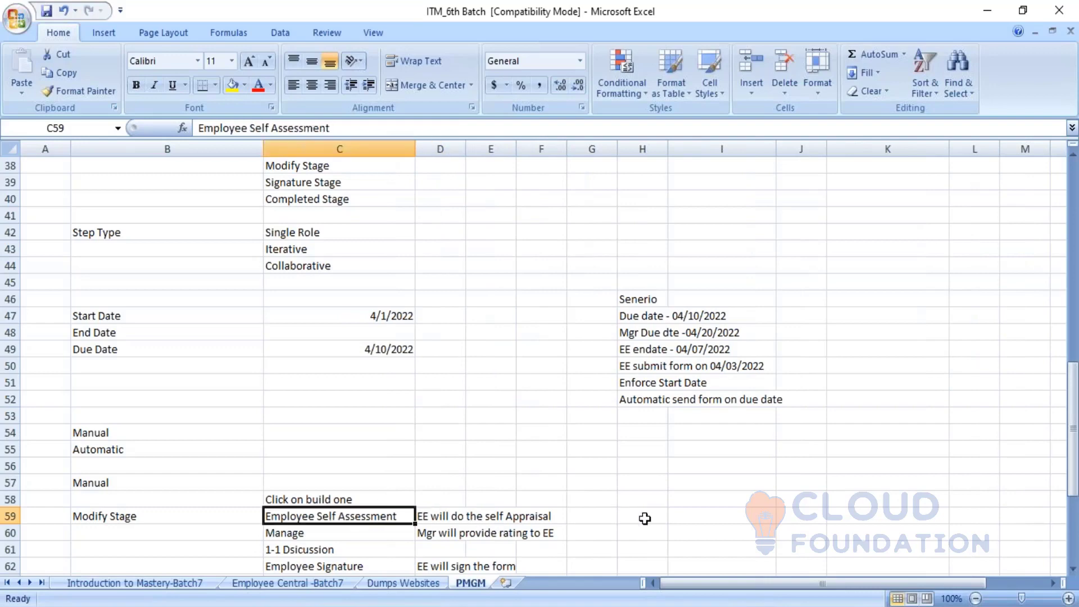
pyautogui.hotkey('alt', 'Tab')
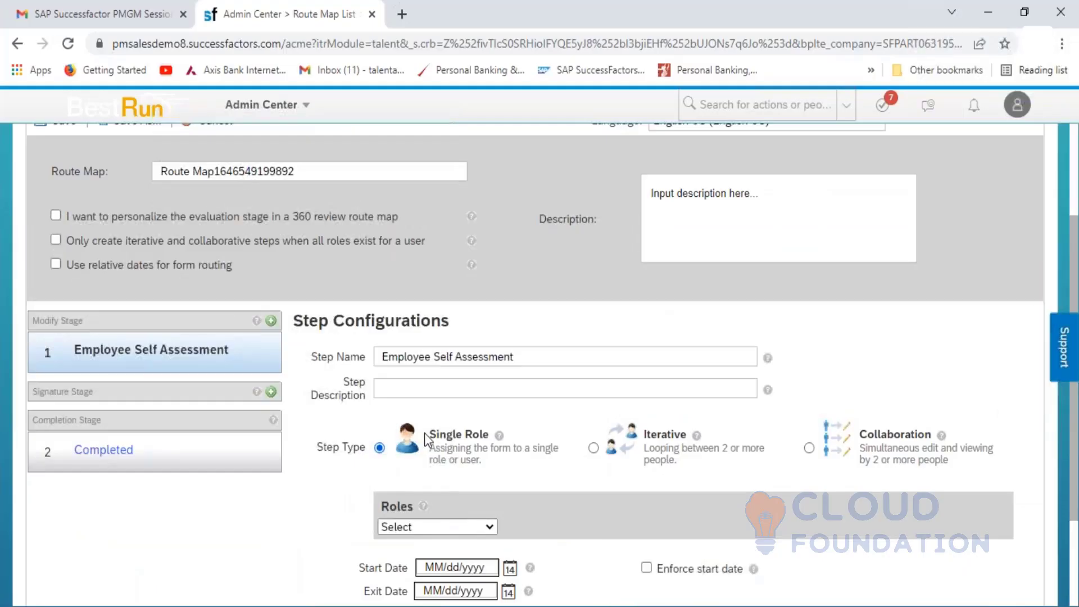
# - Set the step description to 'Employee will do the self Appraisal'
pyautogui.click(397, 389)
pyautogui.write('E')
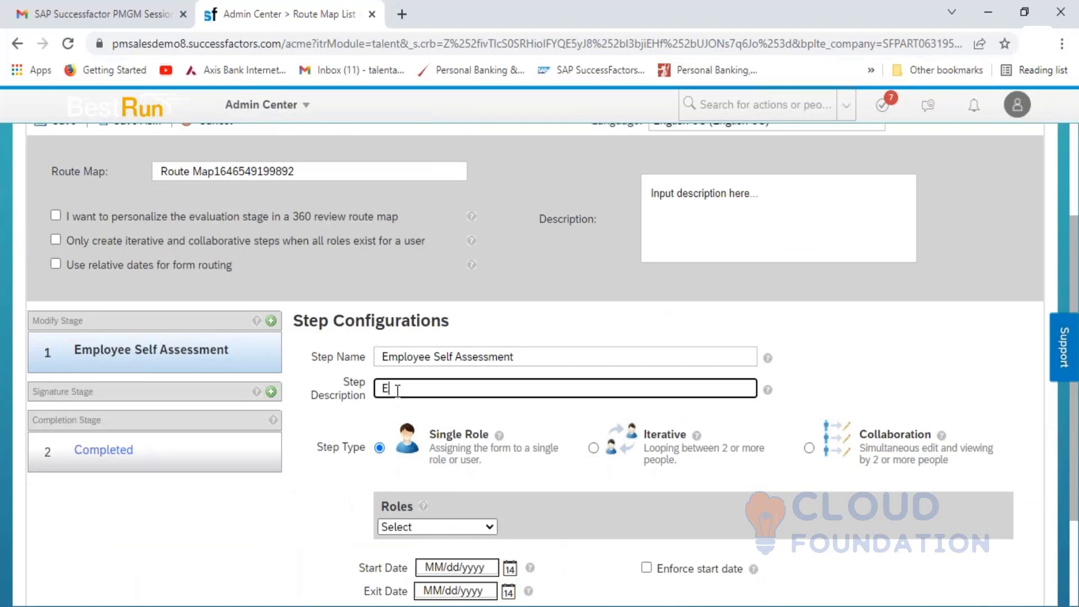
pyautogui.write('mployee will do the ')
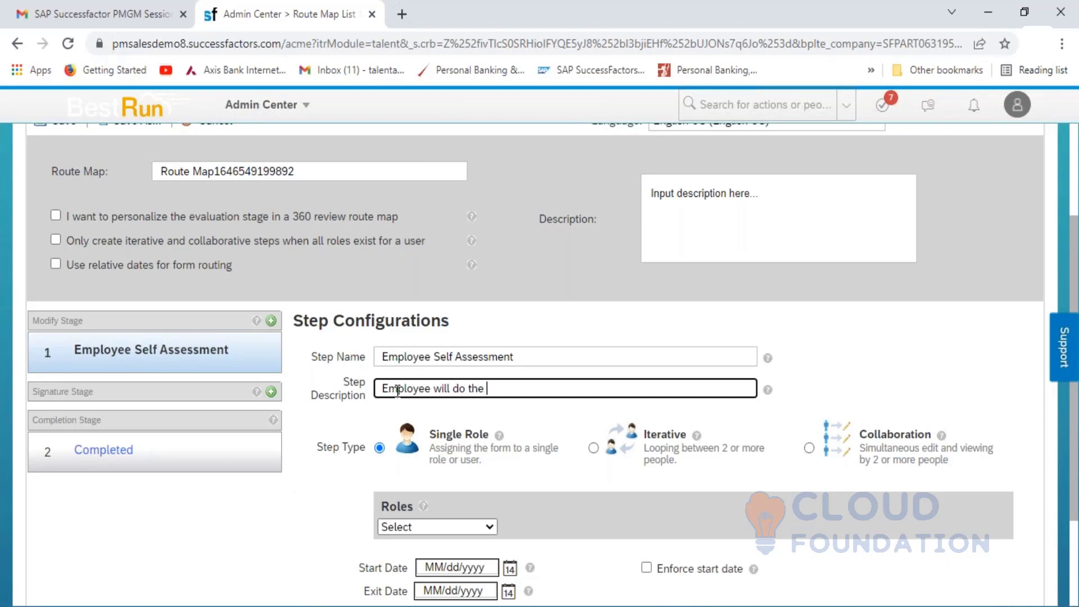
pyautogui.write('self Appraisal')
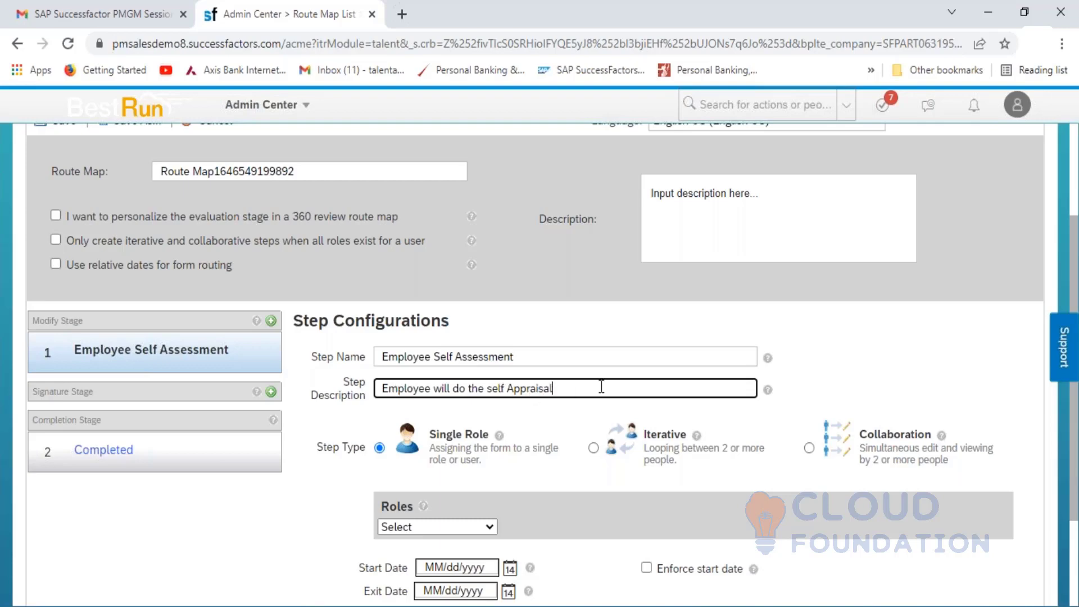
pyautogui.click(824, 391)
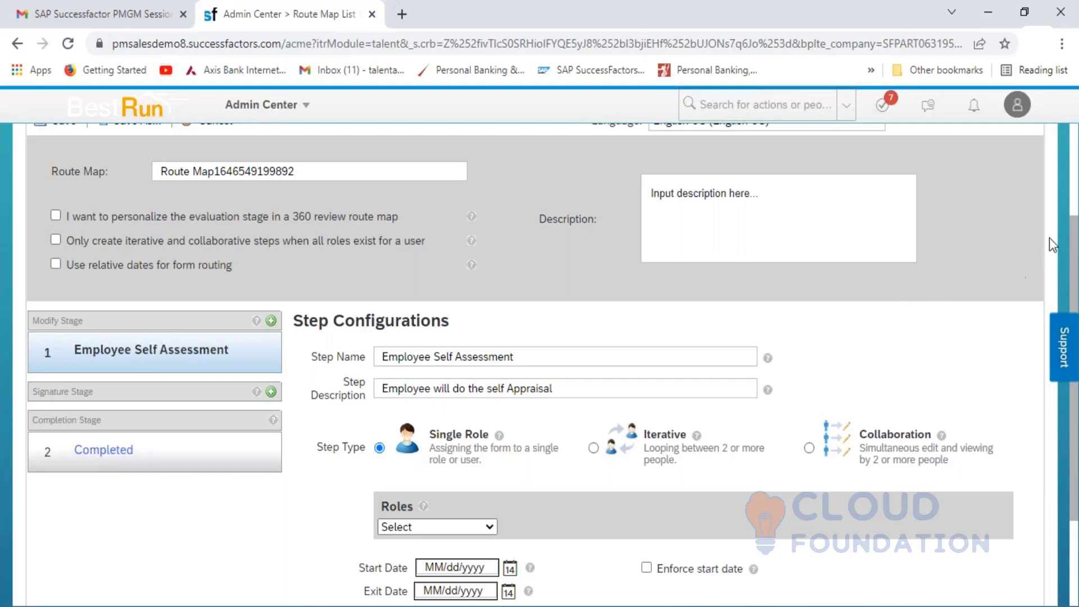
pyautogui.click(1074, 183)
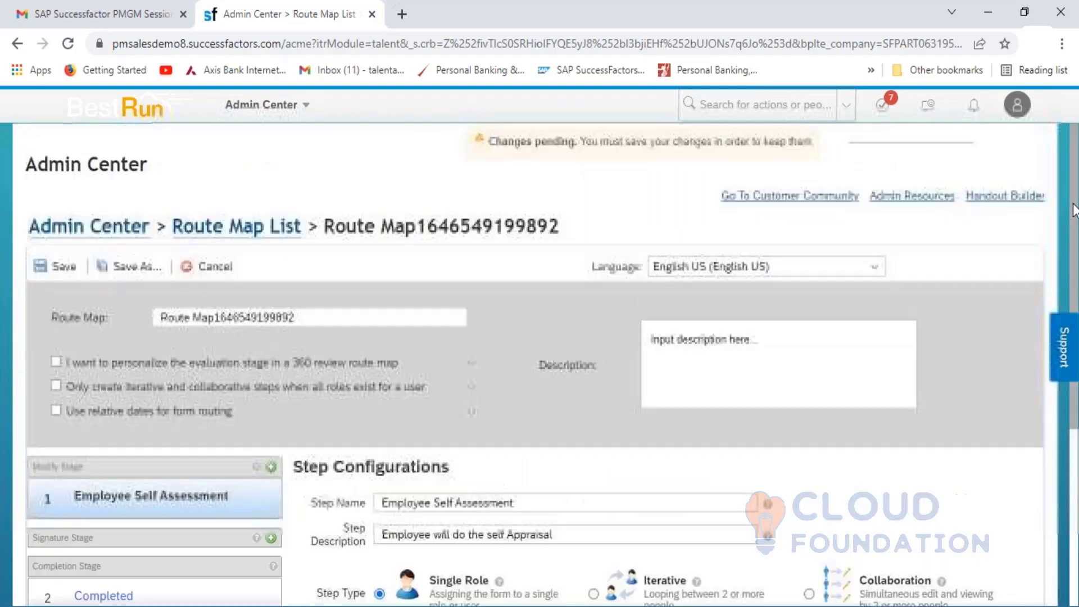
pyautogui.moveTo(1074, 214); pyautogui.dragTo(1076, 389)
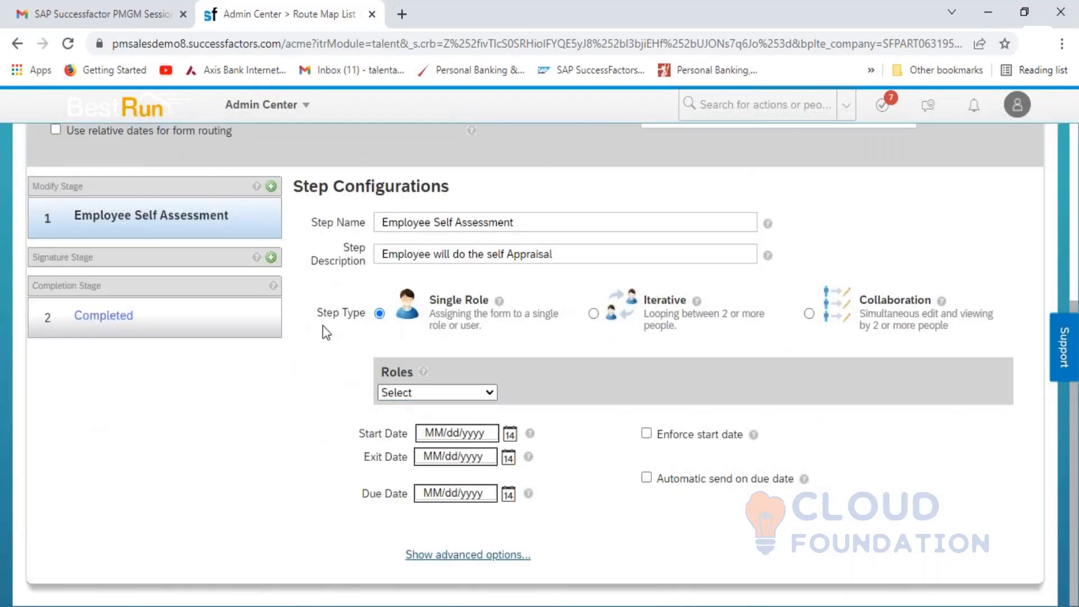
# - Assign the Employee role to the Employee Self Assessment step, leaving start and due dates blank
pyautogui.click(399, 220)
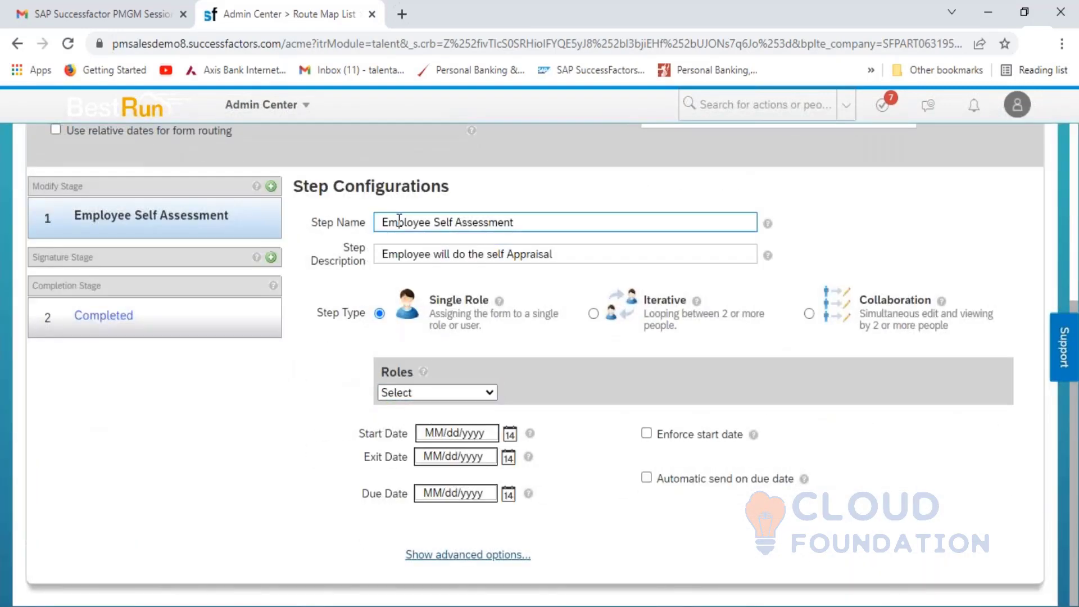
pyautogui.click(490, 392)
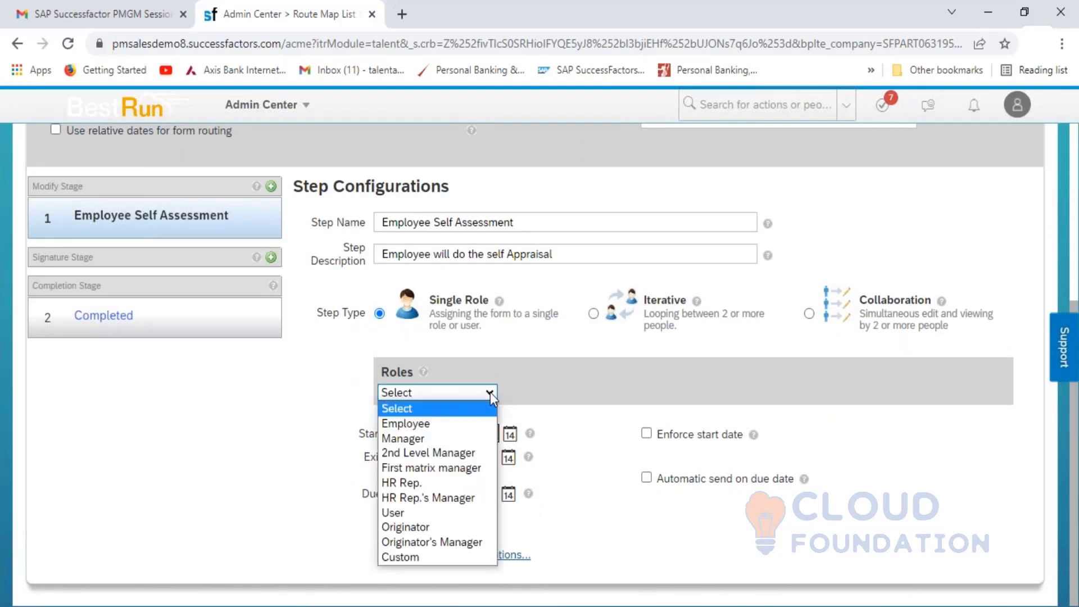
pyautogui.click(416, 425)
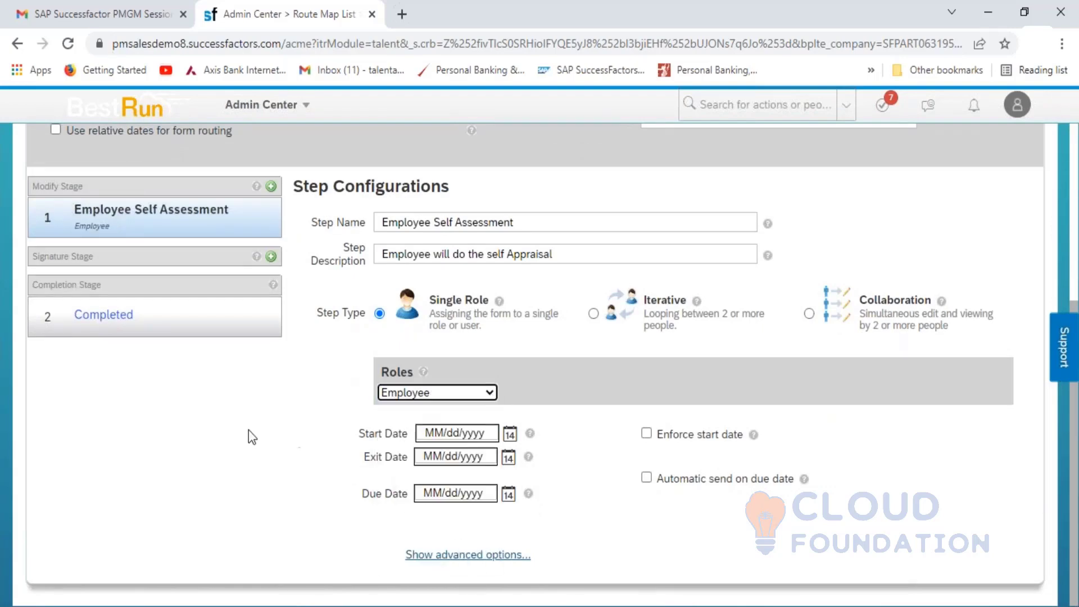
pyautogui.click(419, 435)
pyautogui.click(465, 498)
pyautogui.click(443, 457)
pyautogui.click(445, 492)
# - Show advanced options and reuse the step description as the Step Introduction & Mouseover text
pyautogui.click(489, 556)
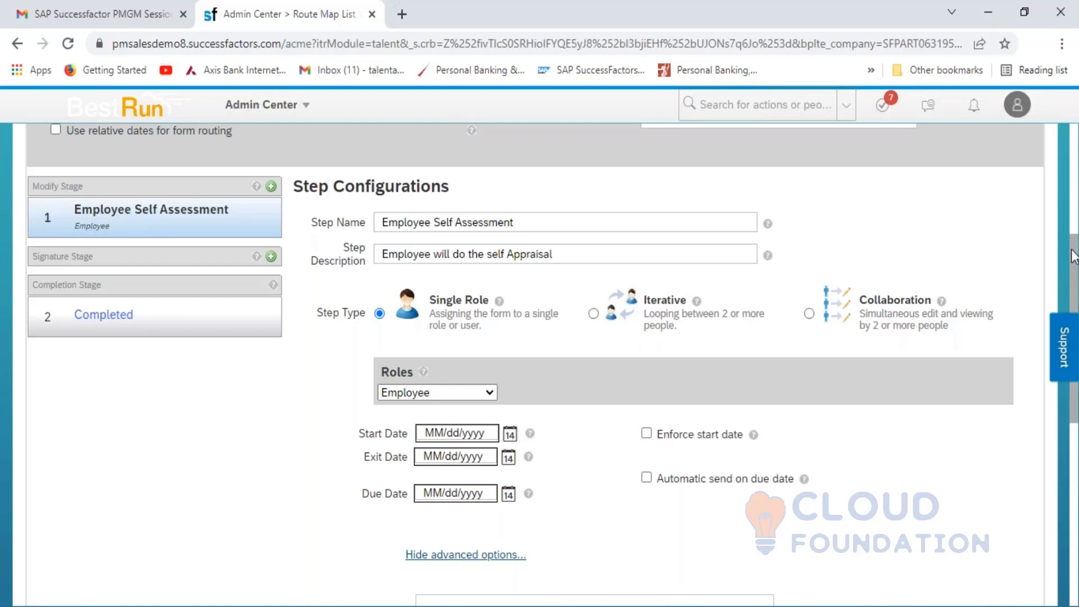
pyautogui.moveTo(1074, 256); pyautogui.dragTo(1073, 331)
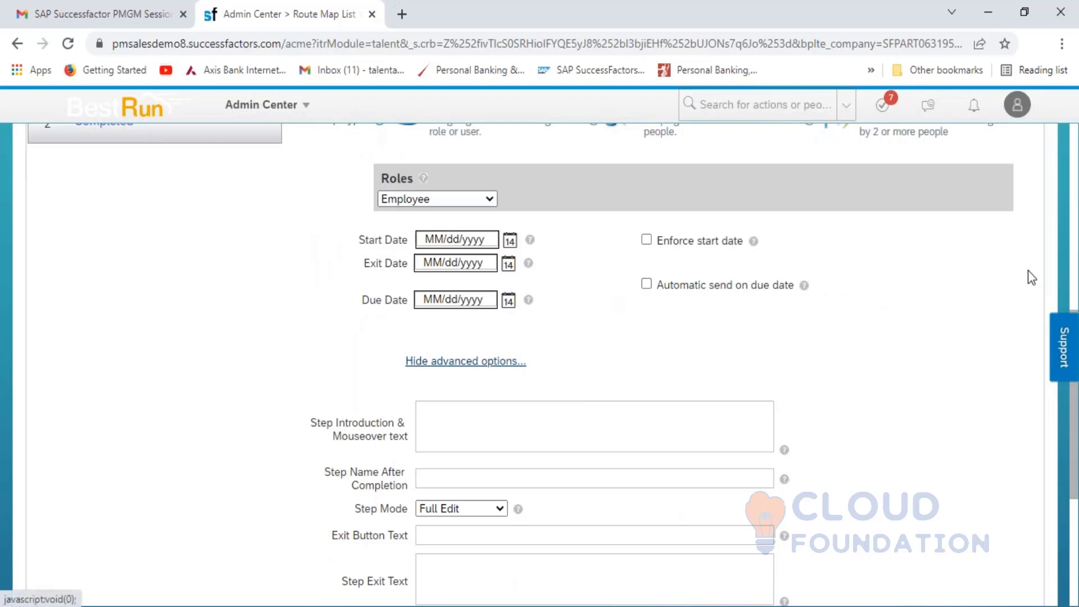
pyautogui.click(1074, 256)
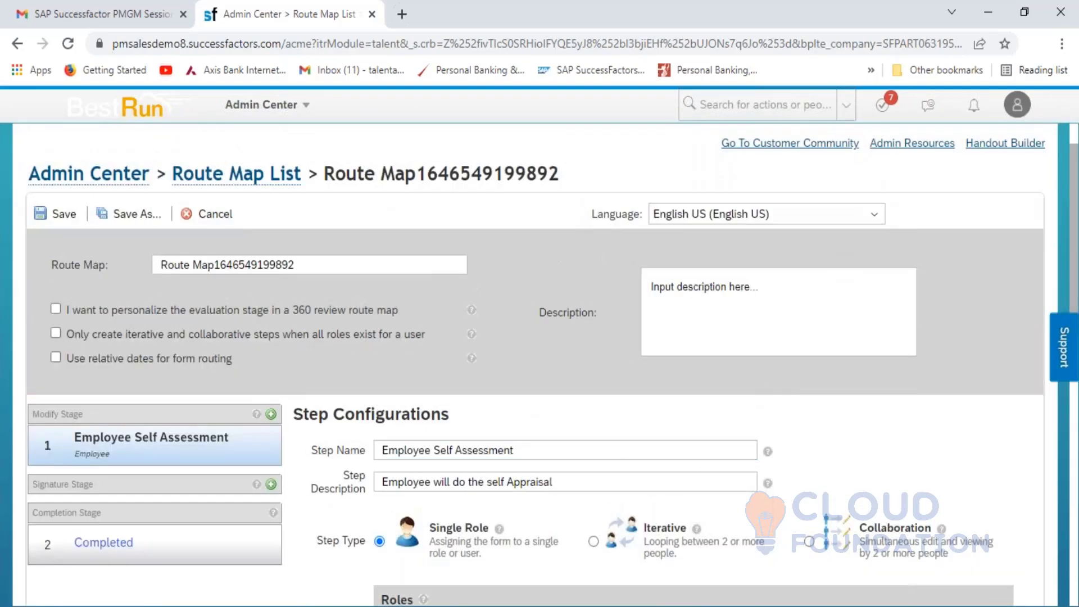
pyautogui.click(586, 486)
pyautogui.moveTo(586, 486); pyautogui.dragTo(376, 500)
pyautogui.hotkey('ctrl', 'c')
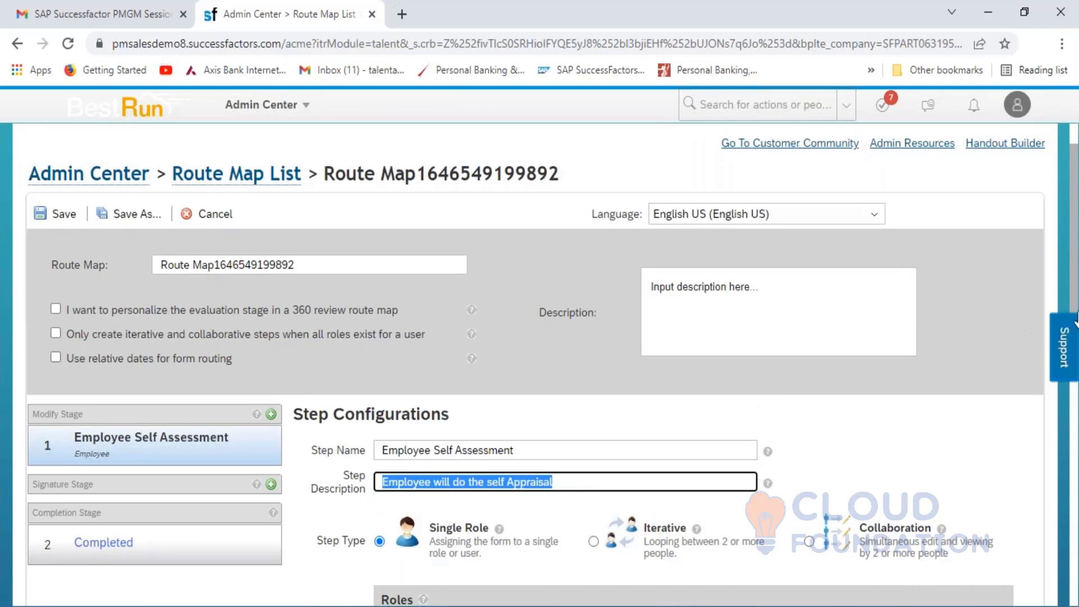
pyautogui.click(1070, 283)
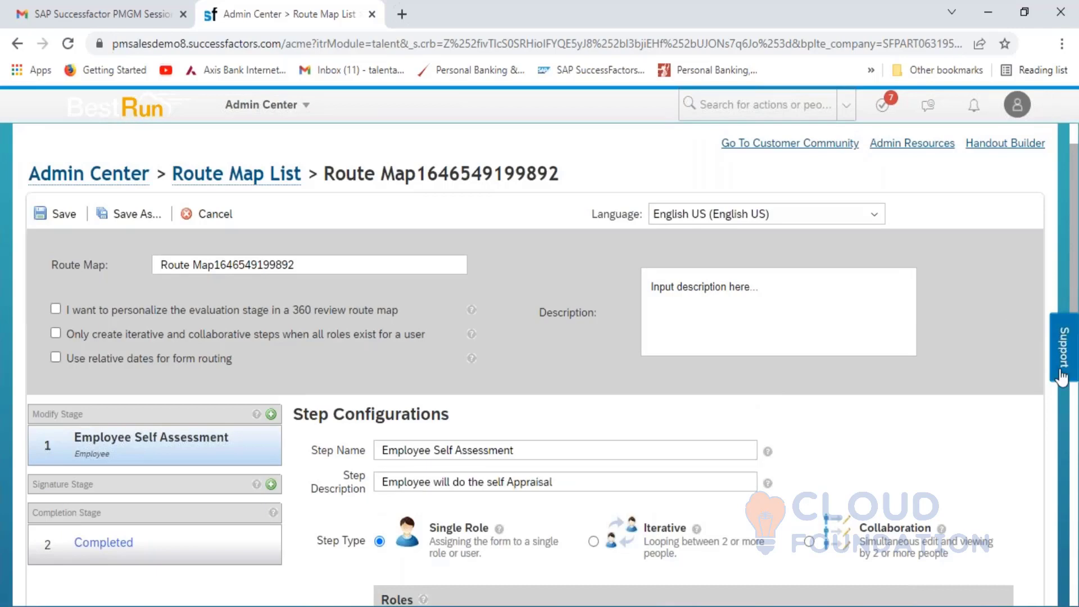
pyautogui.click(1075, 460)
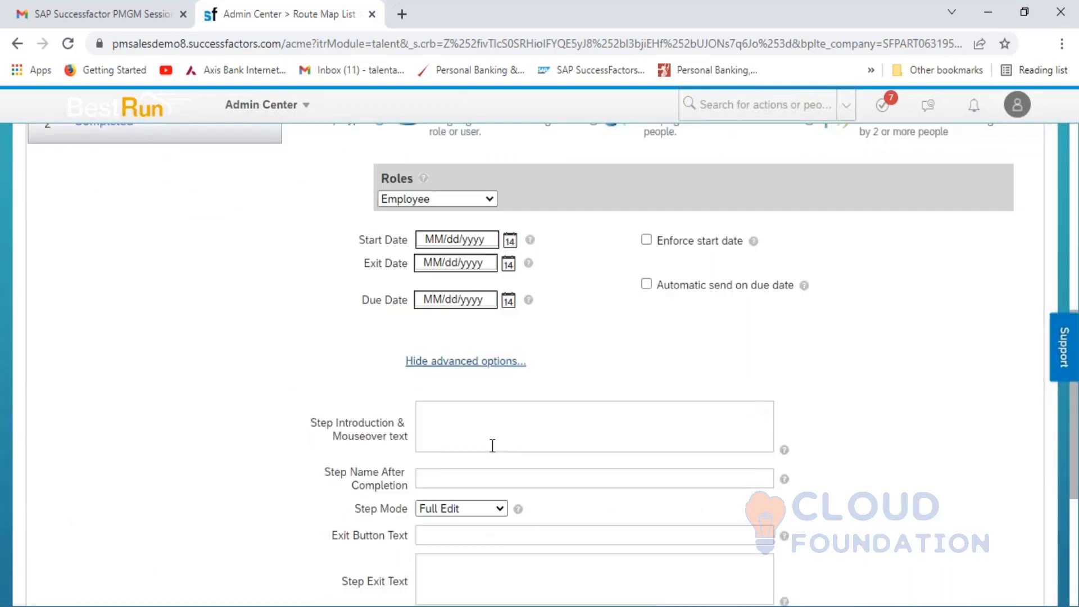
pyautogui.click(492, 445)
pyautogui.hotkey('ctrl', 'v')
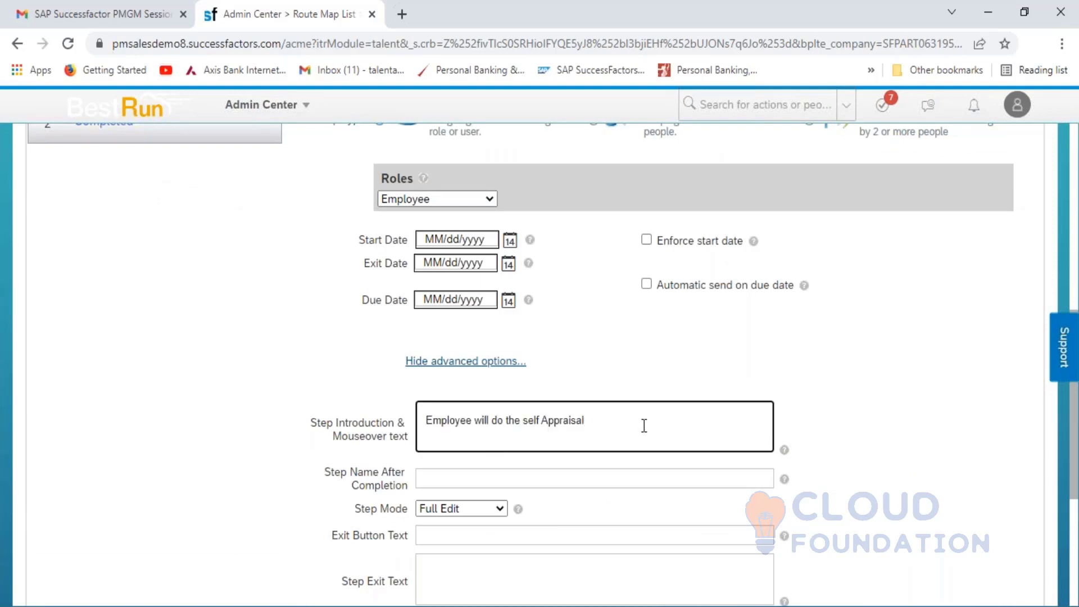
pyautogui.click(880, 443)
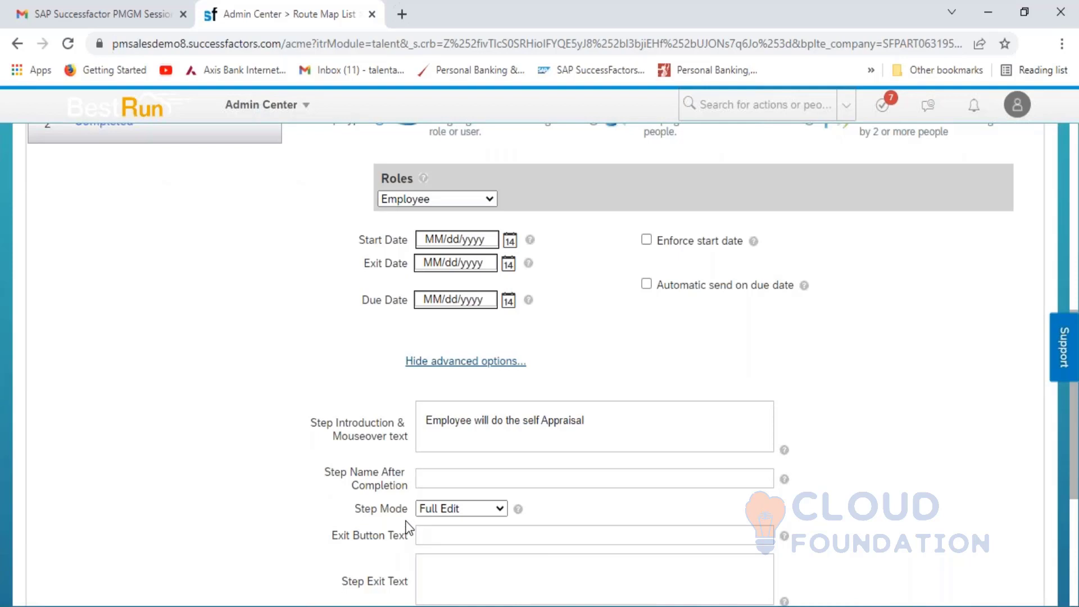
# - Keep Step Mode at Full Edit and leave the step exit reminder off
pyautogui.click(447, 533)
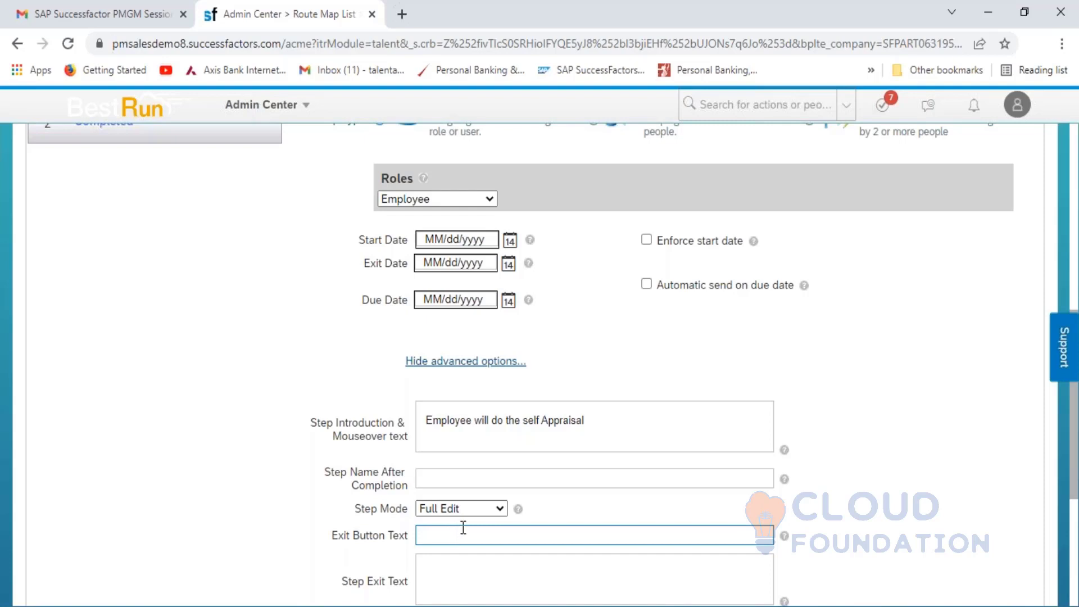
pyautogui.click(495, 516)
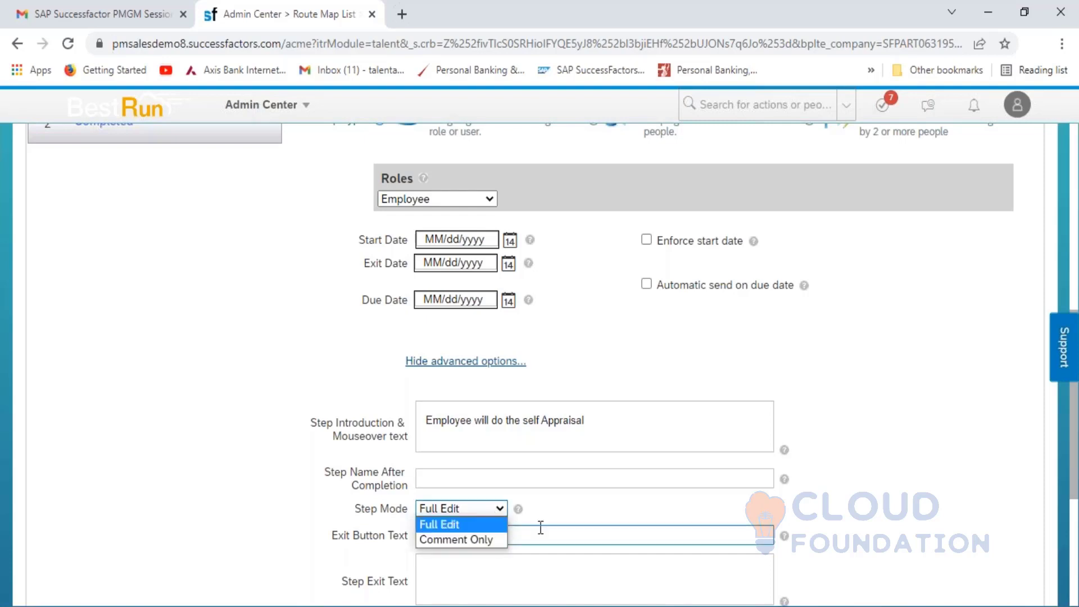
pyautogui.click(561, 522)
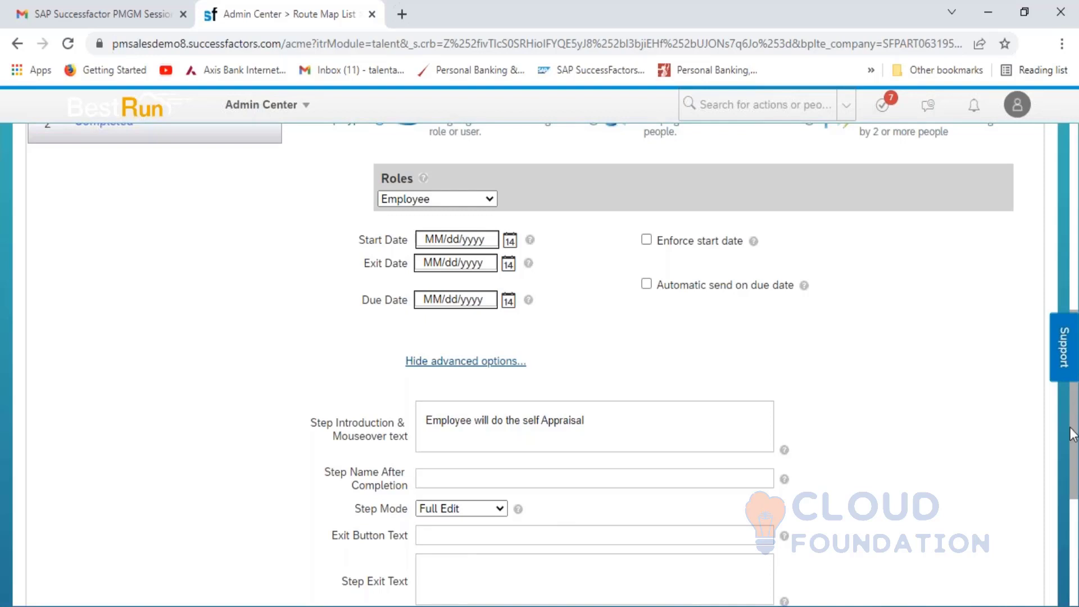
pyautogui.moveTo(1073, 435); pyautogui.dragTo(1072, 500)
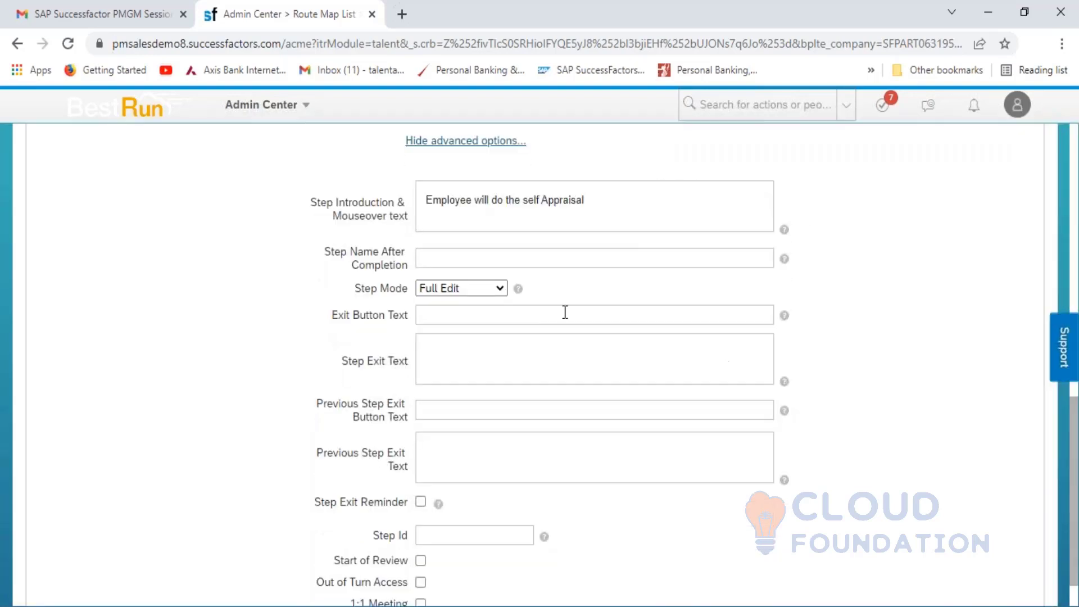
pyautogui.click(468, 260)
pyautogui.click(420, 501)
pyautogui.click(420, 502)
pyautogui.scroll(-1, 1072, 450)
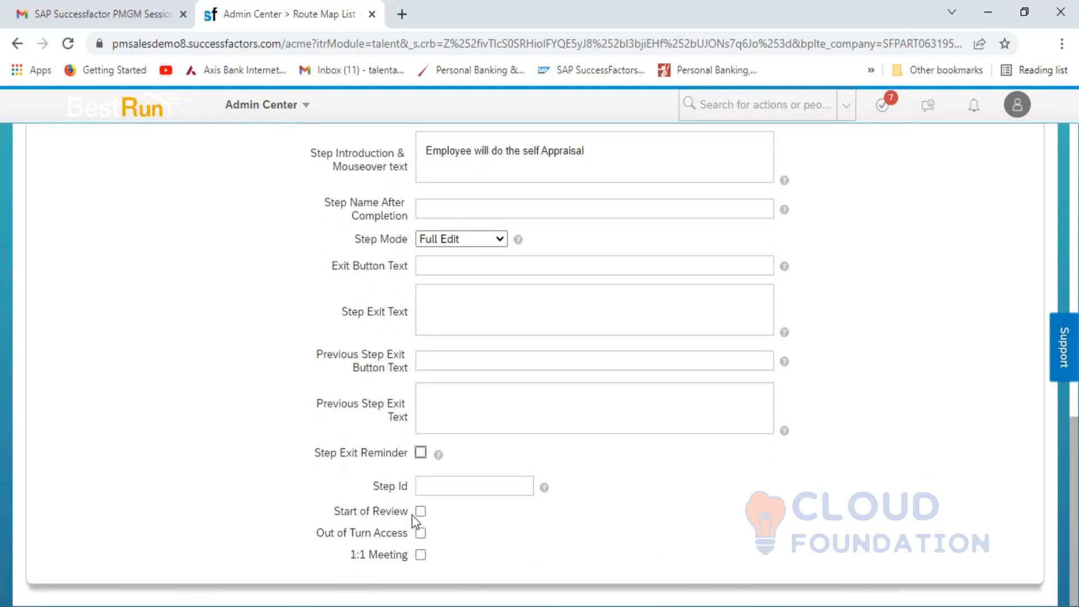
# - Give the step Step Id 1 and mark it as Start of Review
pyautogui.click(432, 486)
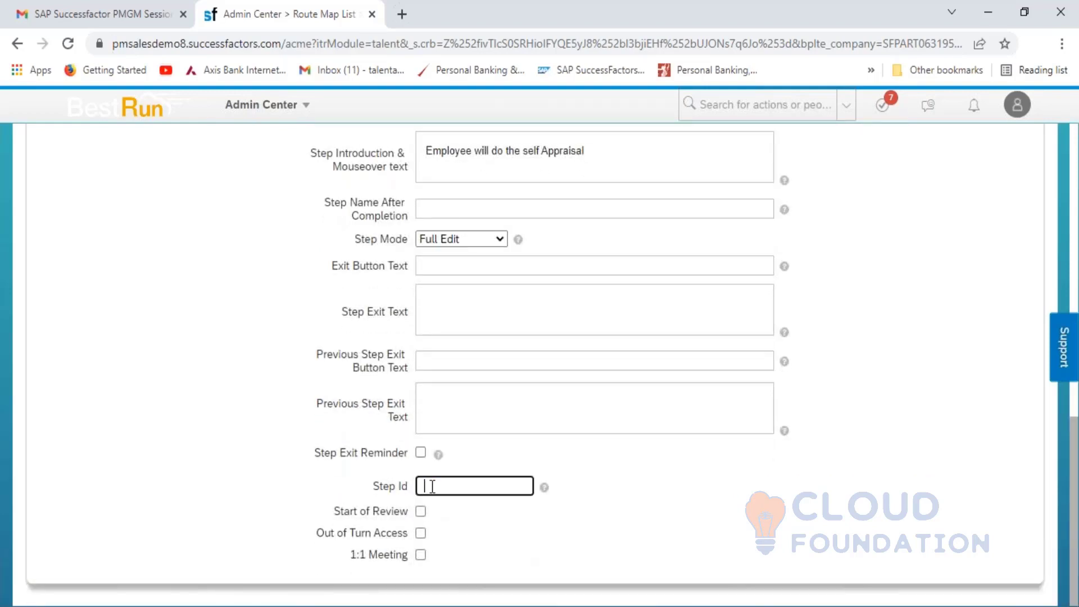
pyautogui.write('1')
pyautogui.click(421, 512)
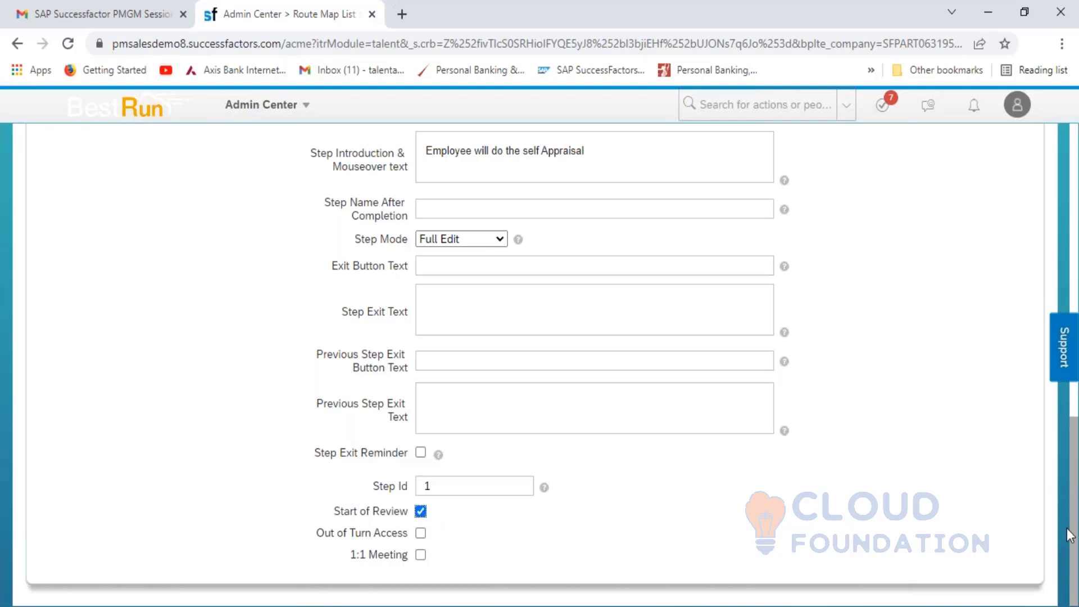
pyautogui.scroll(1, 1065, 447)
pyautogui.scroll(5, 1057, 295)
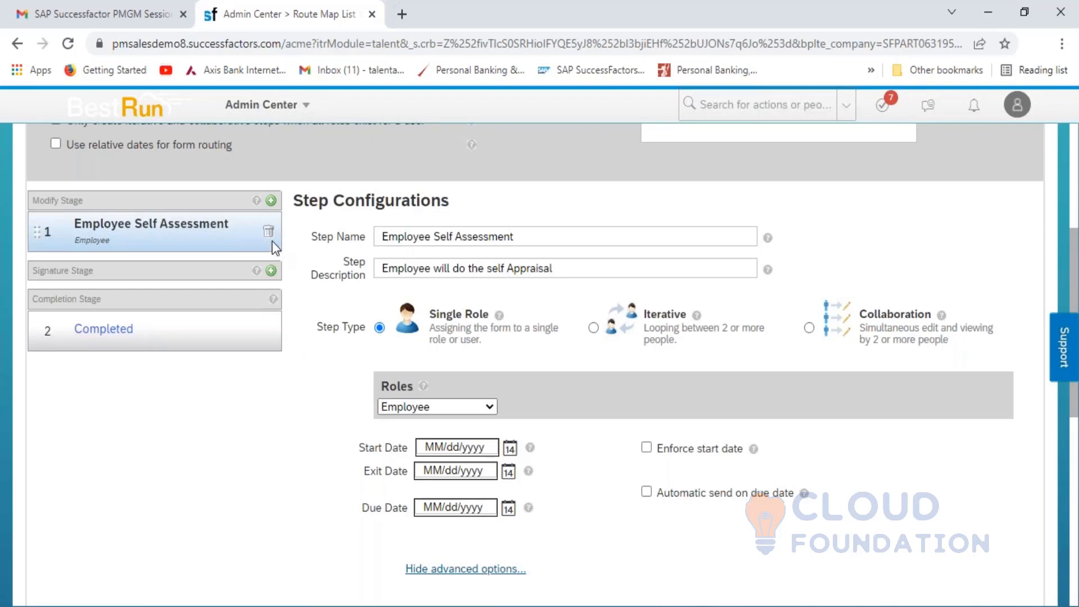
# - Add a 'Manager Self Assessment' step after Employee Self Assessment in the Modify Stage
pyautogui.click(272, 201)
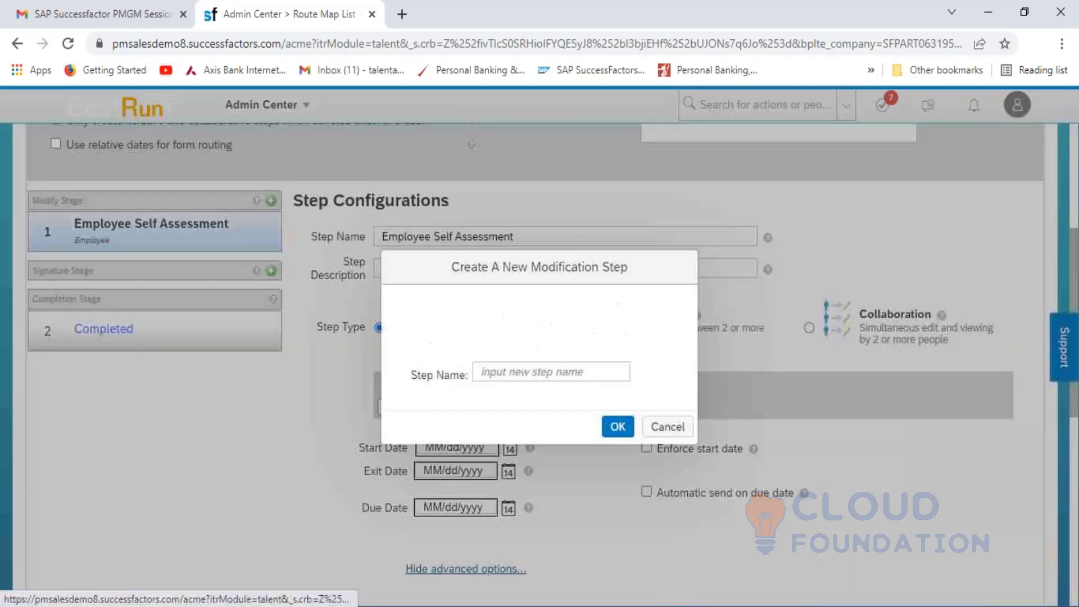
pyautogui.click(521, 373)
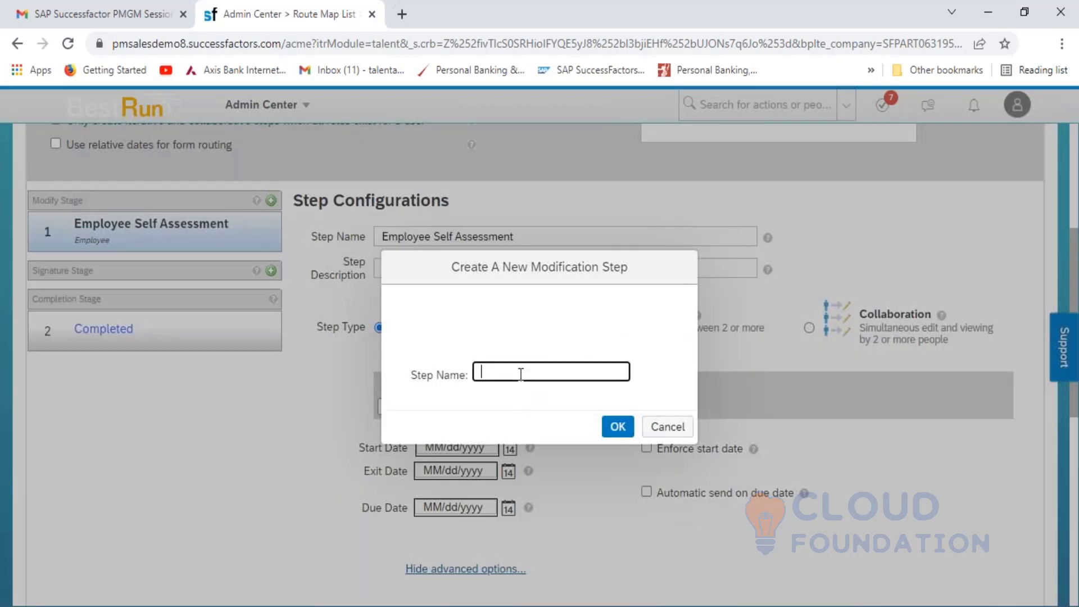
pyautogui.write('Manager Self Assessment')
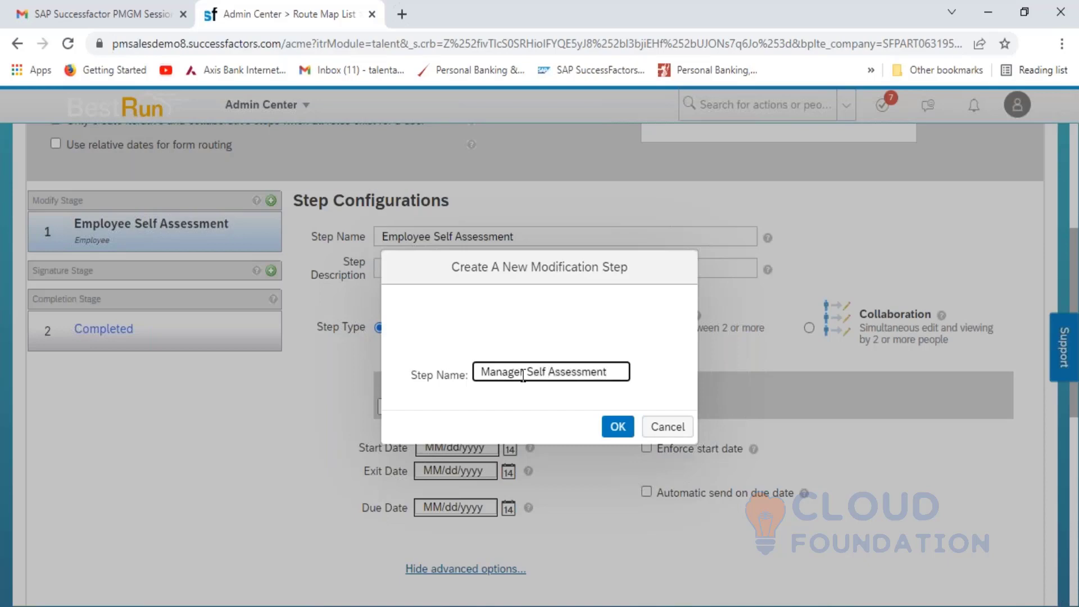
pyautogui.click(614, 426)
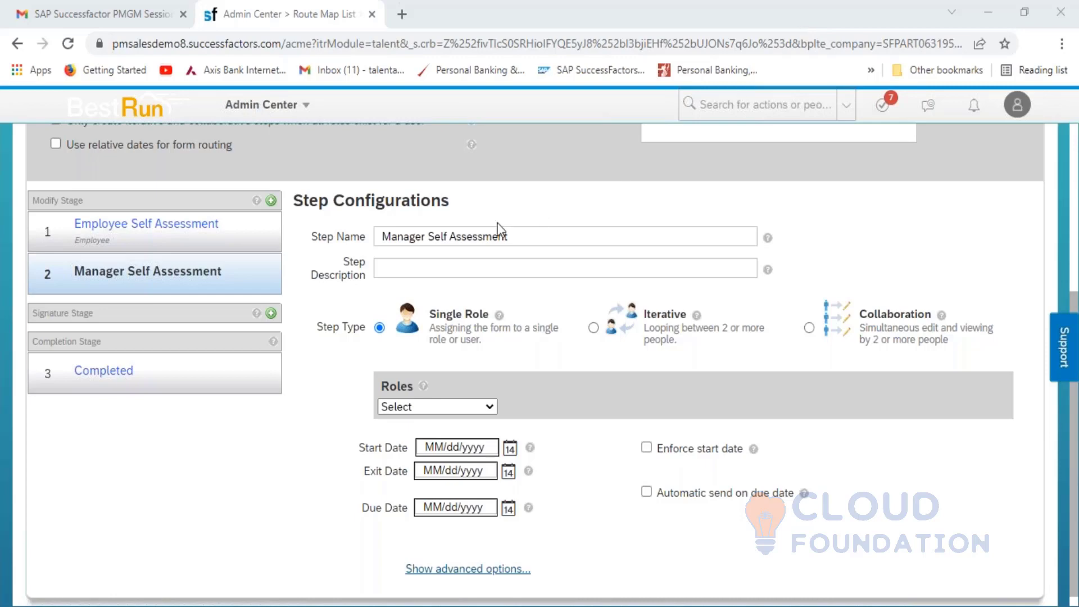
pyautogui.click(457, 264)
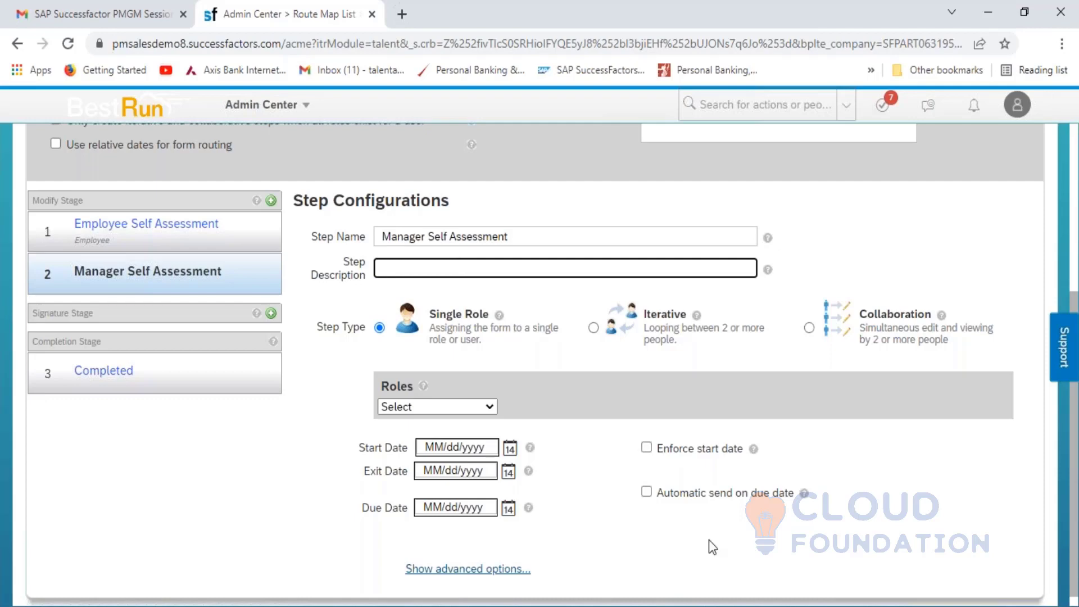
pyautogui.hotkey('alt', 'Tab')
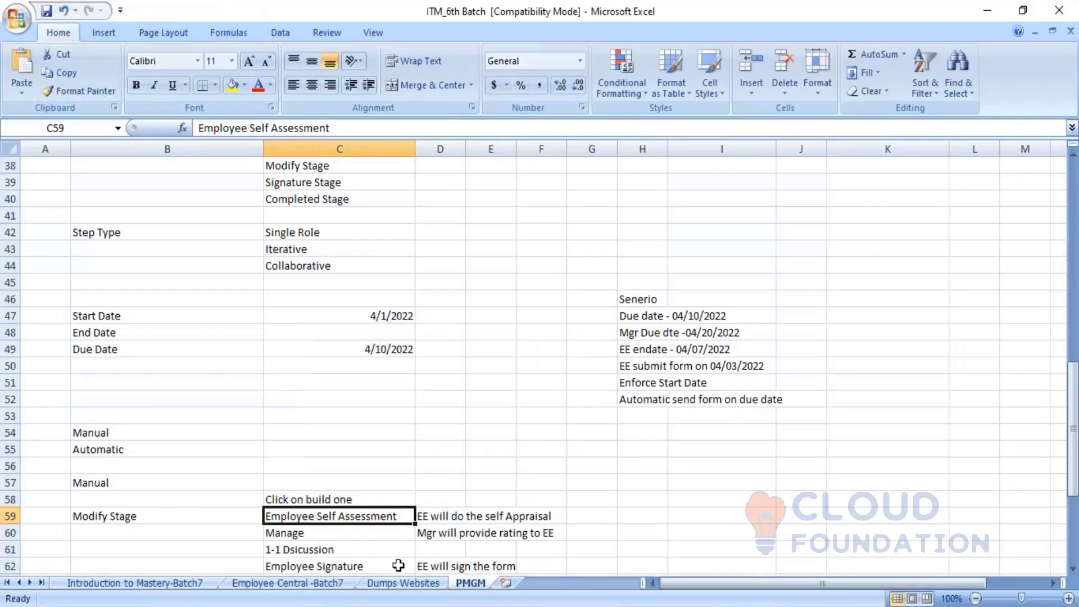
# - Replace 'Manage' in Excel cell C60 with 'Manager Self Assessment'
pyautogui.click(317, 535)
pyautogui.write('<')
pyautogui.press('BackSpace')
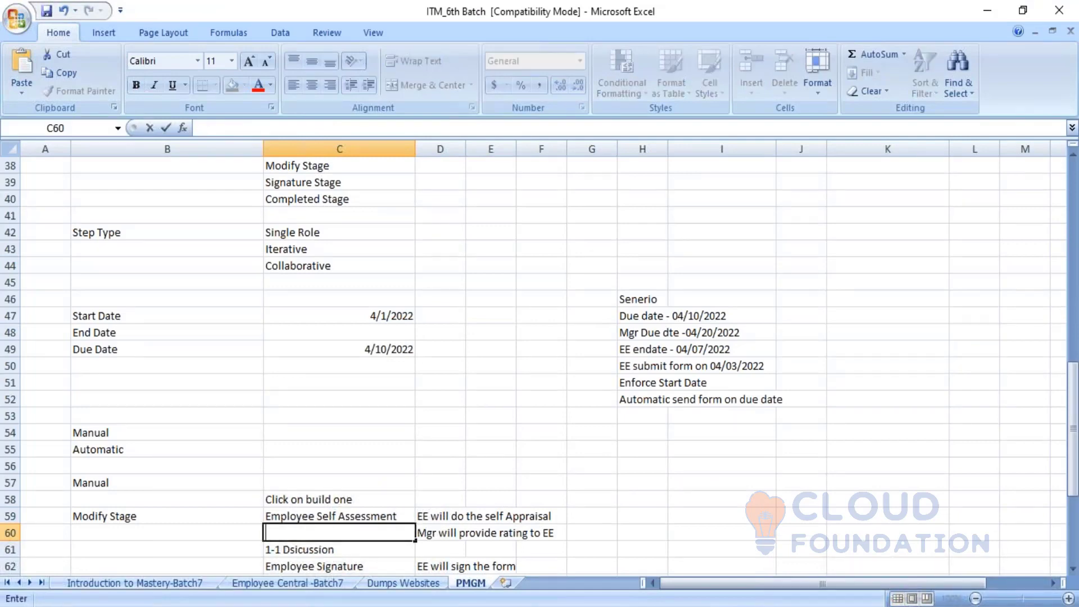
pyautogui.write('Manager S')
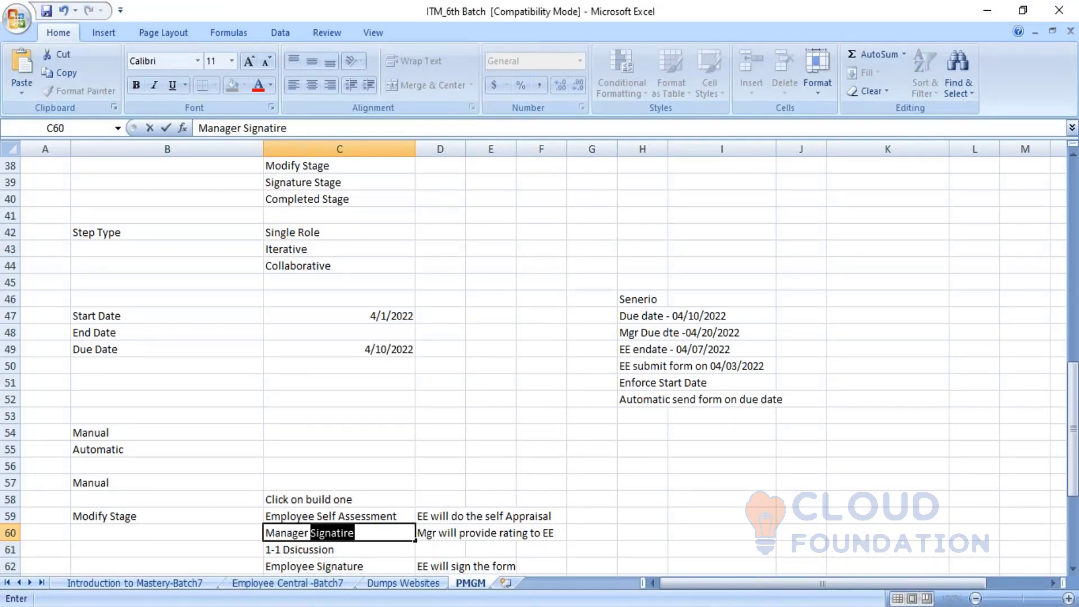
pyautogui.write('c')
pyautogui.press('BackSpace')
pyautogui.write('el')
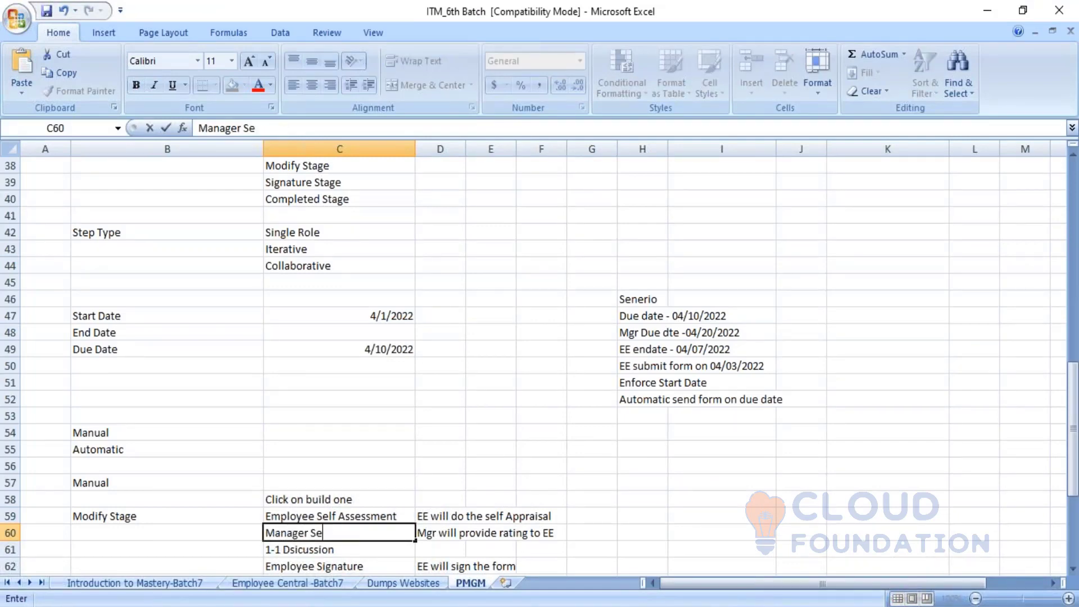
pyautogui.write('f Assess')
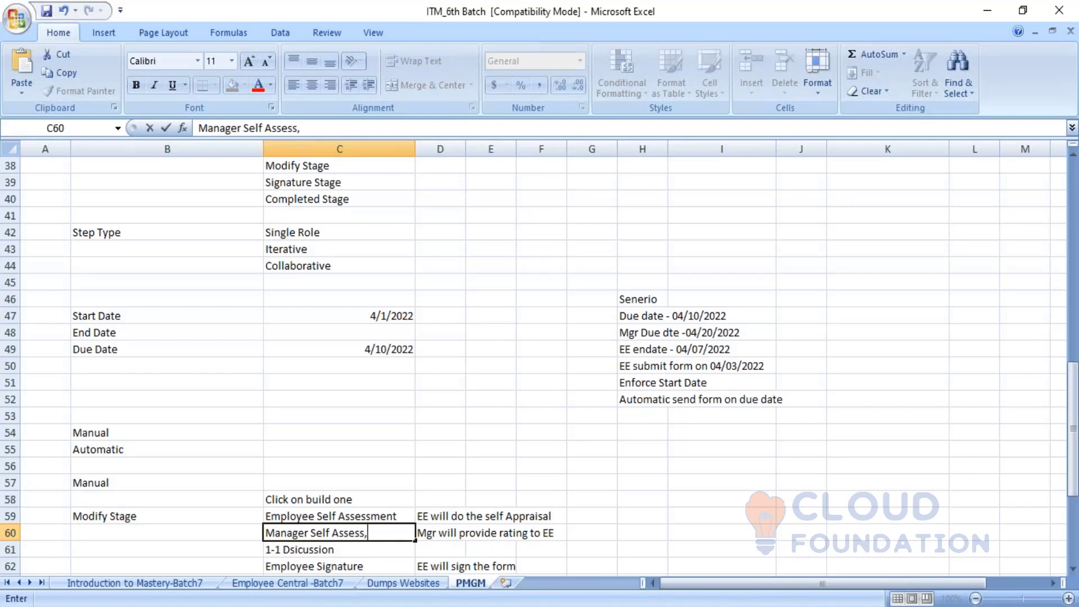
pyautogui.write('ment')
pyautogui.click(366, 516)
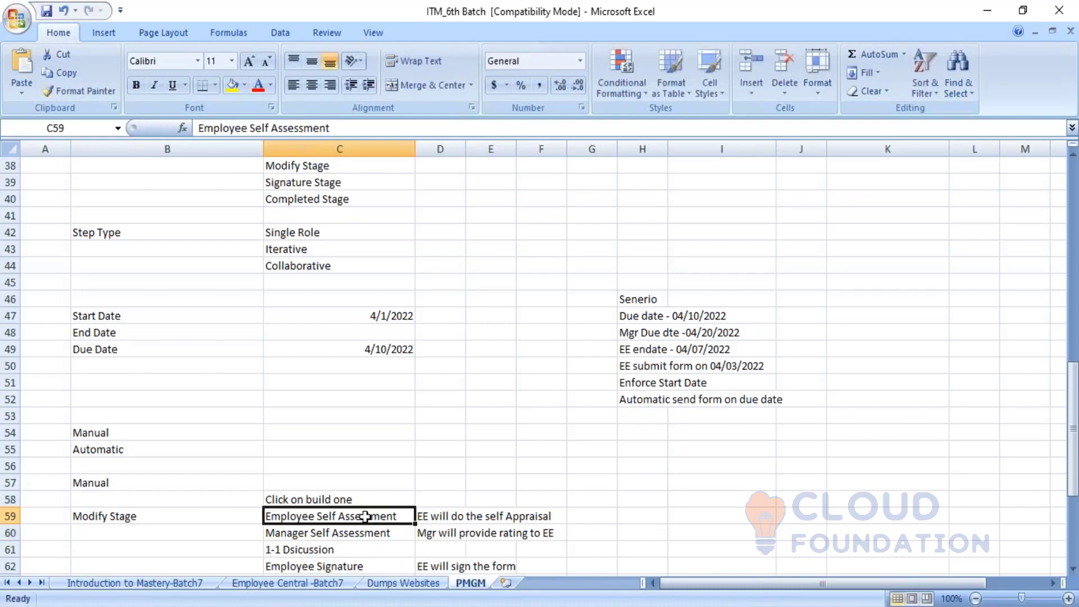
pyautogui.click(359, 532)
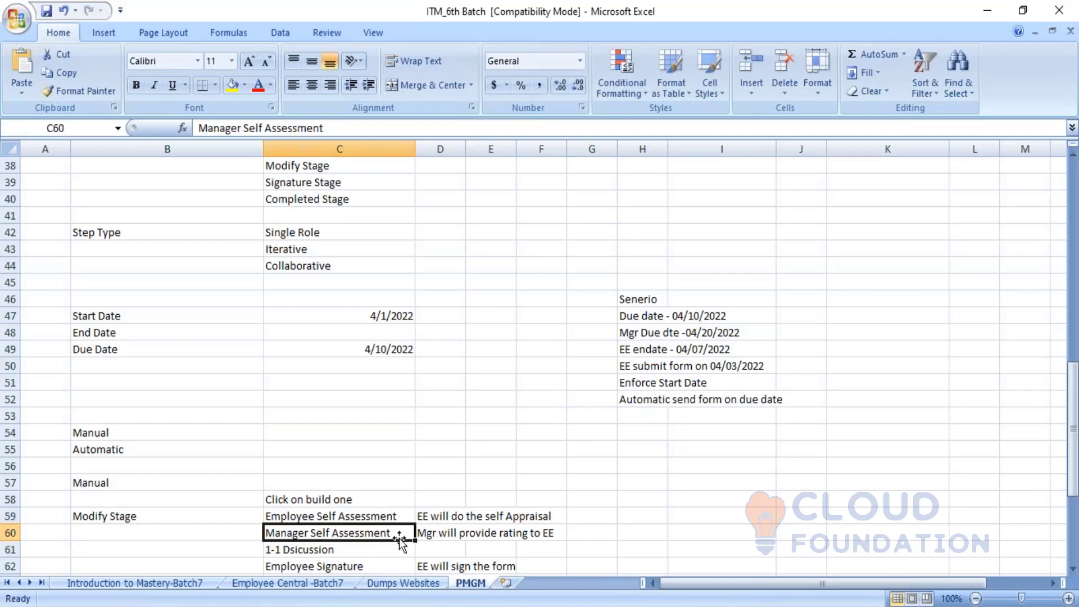
pyautogui.click(445, 534)
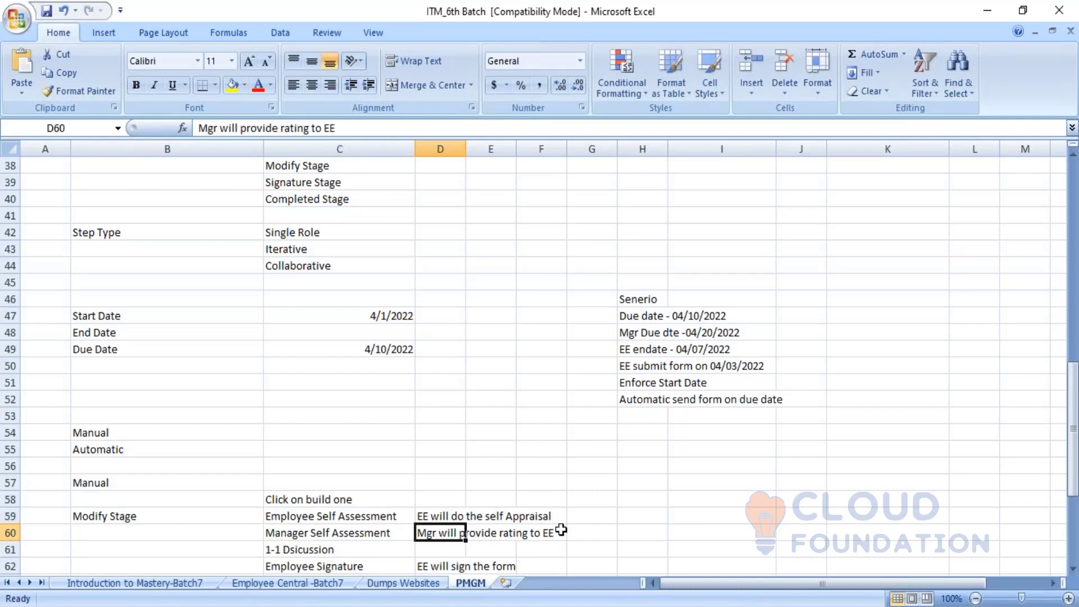
pyautogui.hotkey('alt', 'Tab')
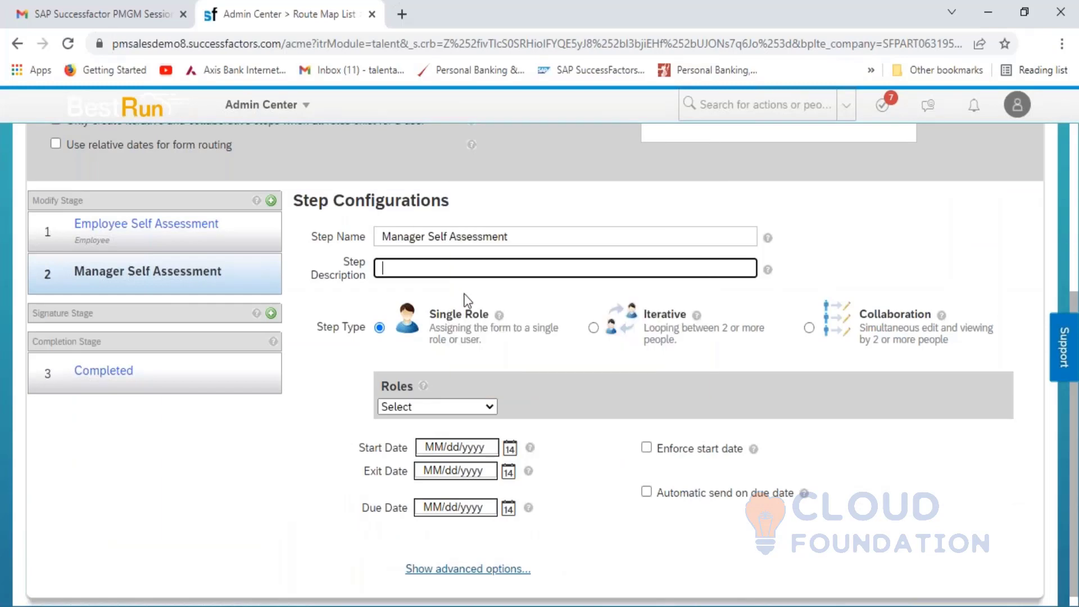
# - Enter 'Manager will give the rating to the employee' as the step description and select it
pyautogui.write('Manager will give the ratin')
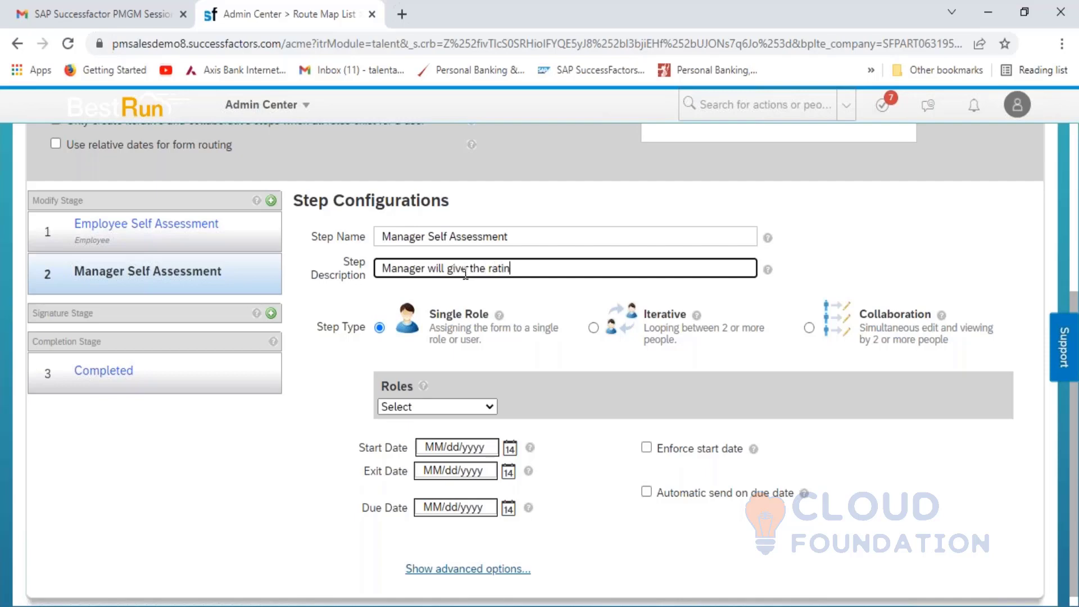
pyautogui.write('g to te')
pyautogui.press('BackSpace')
pyautogui.write('he employee')
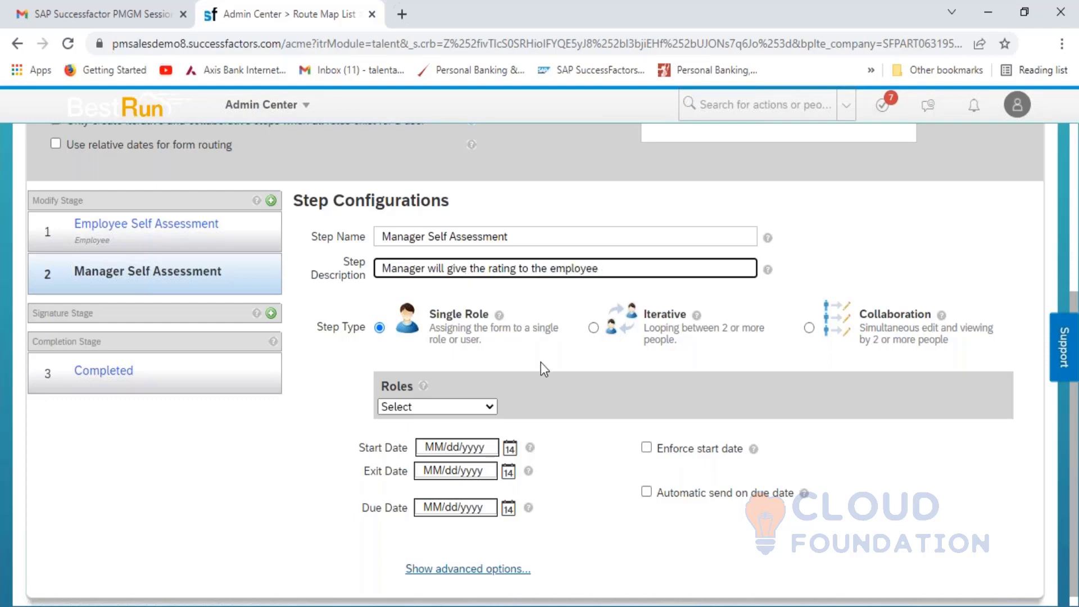
pyautogui.click(604, 399)
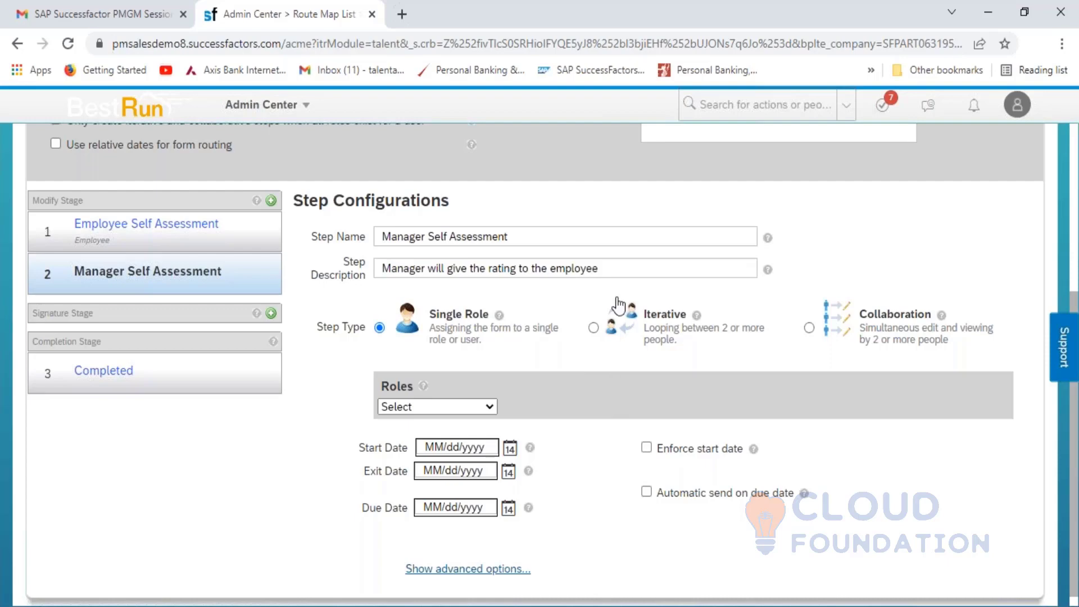
pyautogui.click(604, 267)
pyautogui.moveTo(605, 266); pyautogui.dragTo(346, 281)
pyautogui.hotkey('ctrl', 'c')
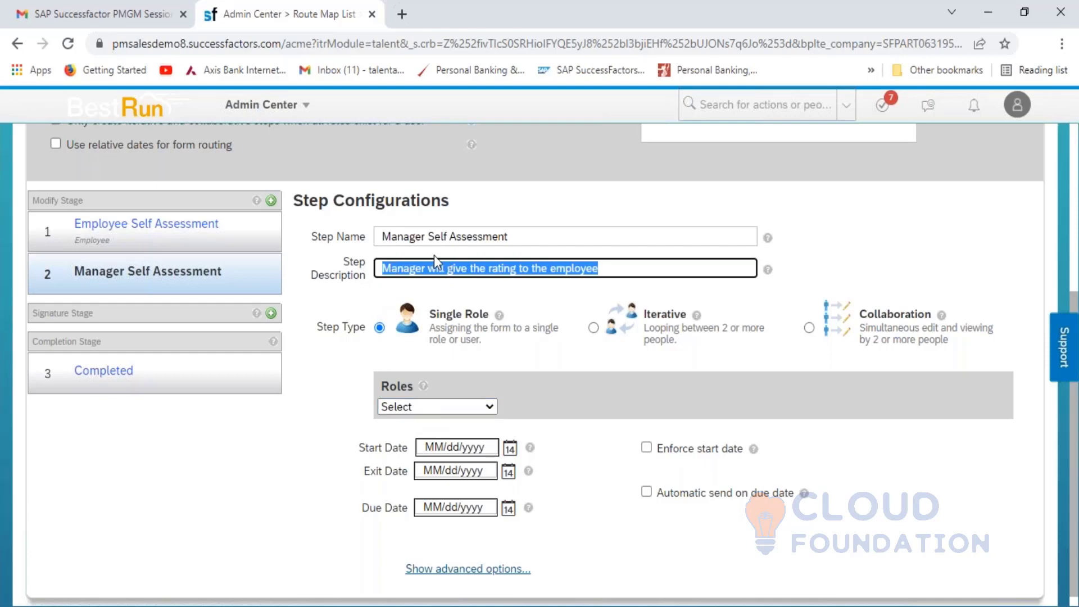
# - Assign the Manager role to the Manager Self Assessment step
pyautogui.click(454, 415)
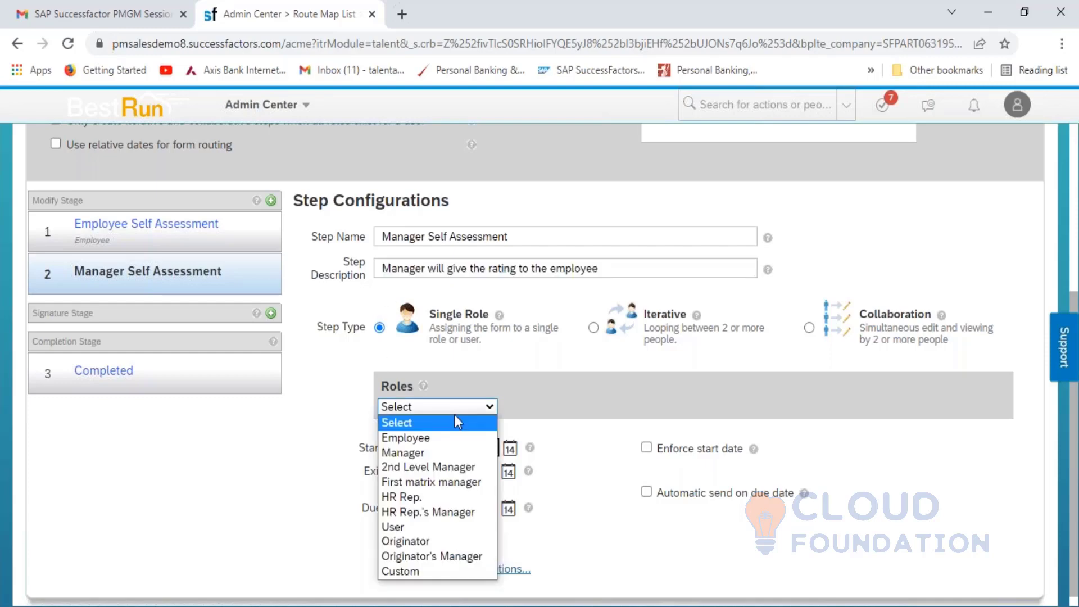
pyautogui.click(436, 449)
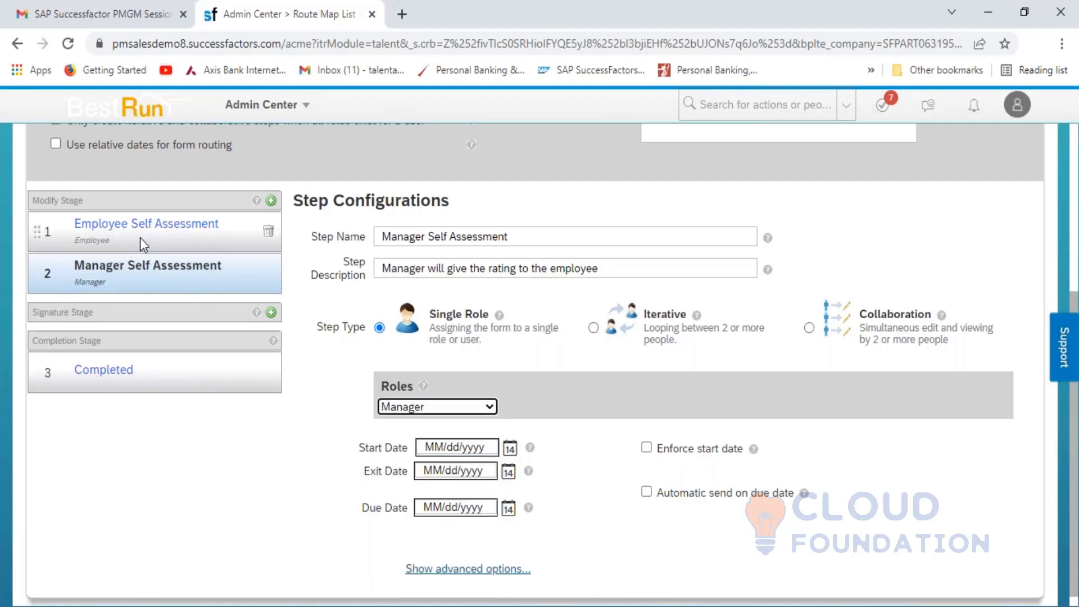
pyautogui.click(443, 414)
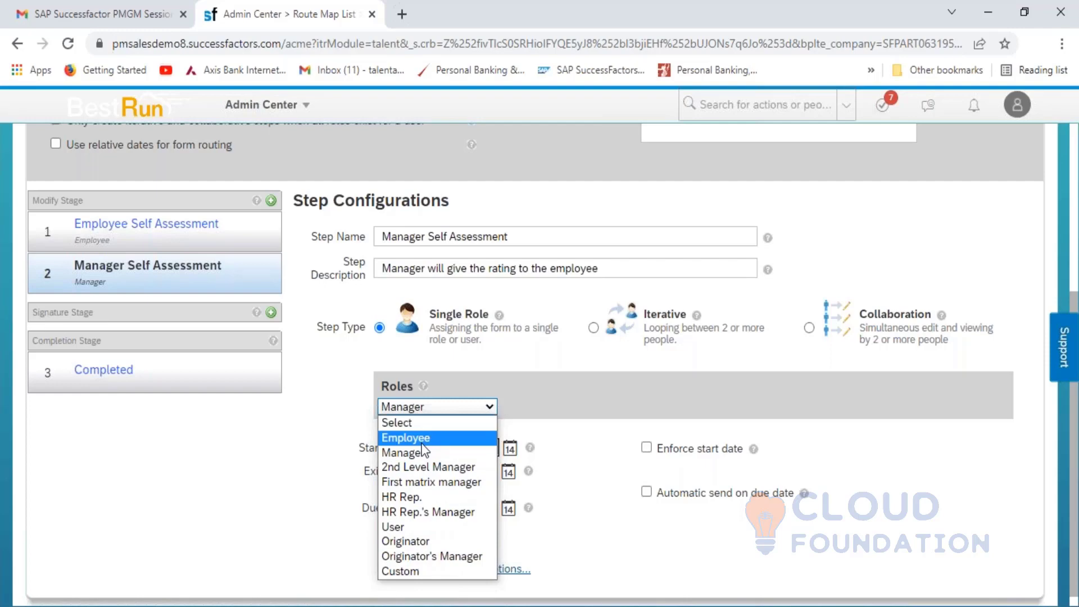
pyautogui.click(521, 389)
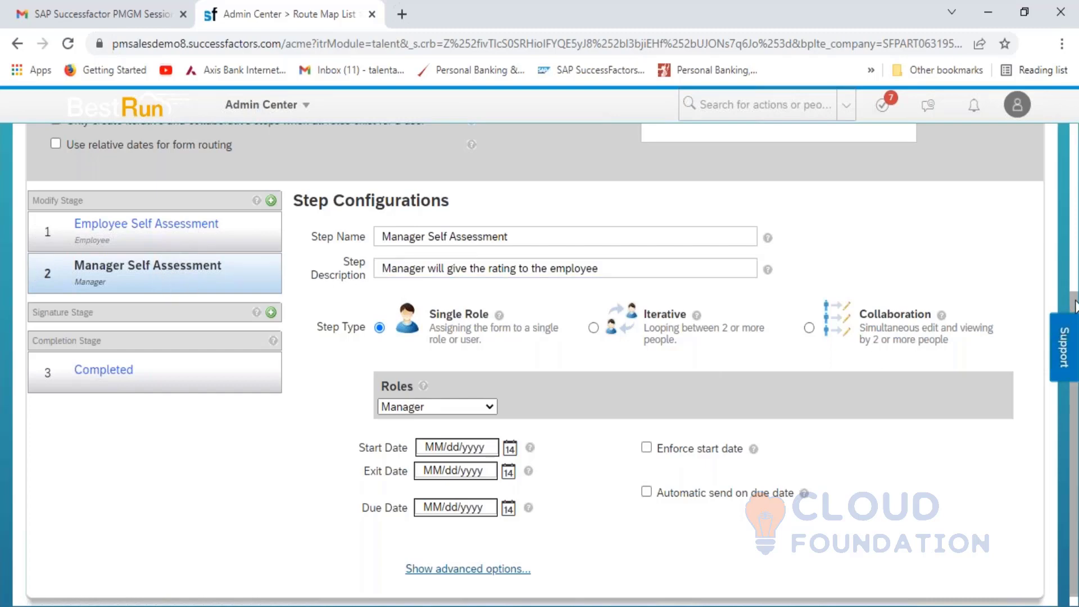
pyautogui.scroll(-1, 1075, 306)
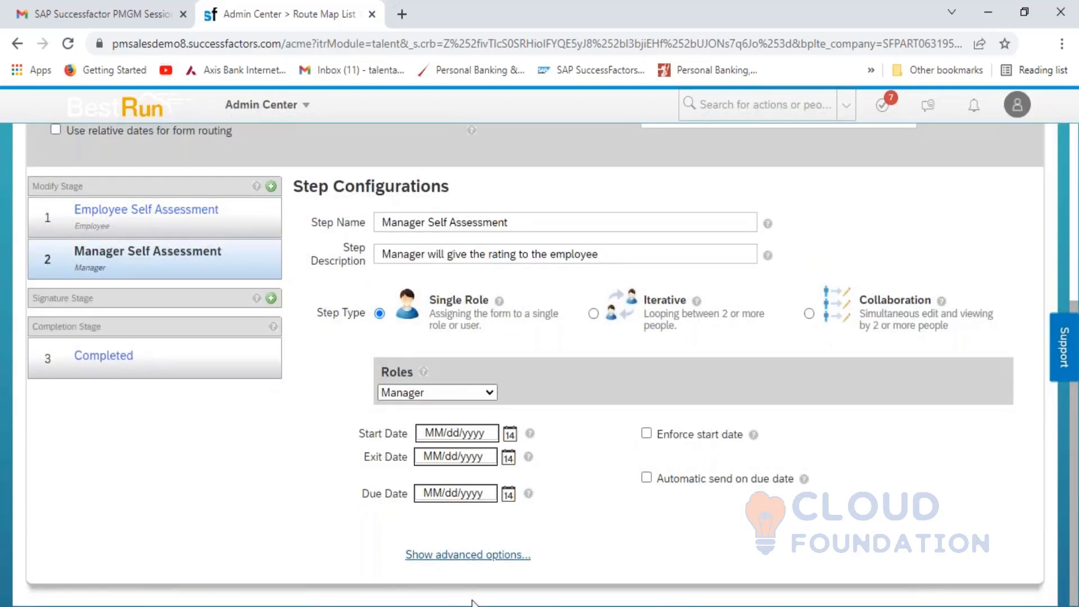
# - Paste the description into the step's advanced introduction and mouseover text
pyautogui.click(468, 555)
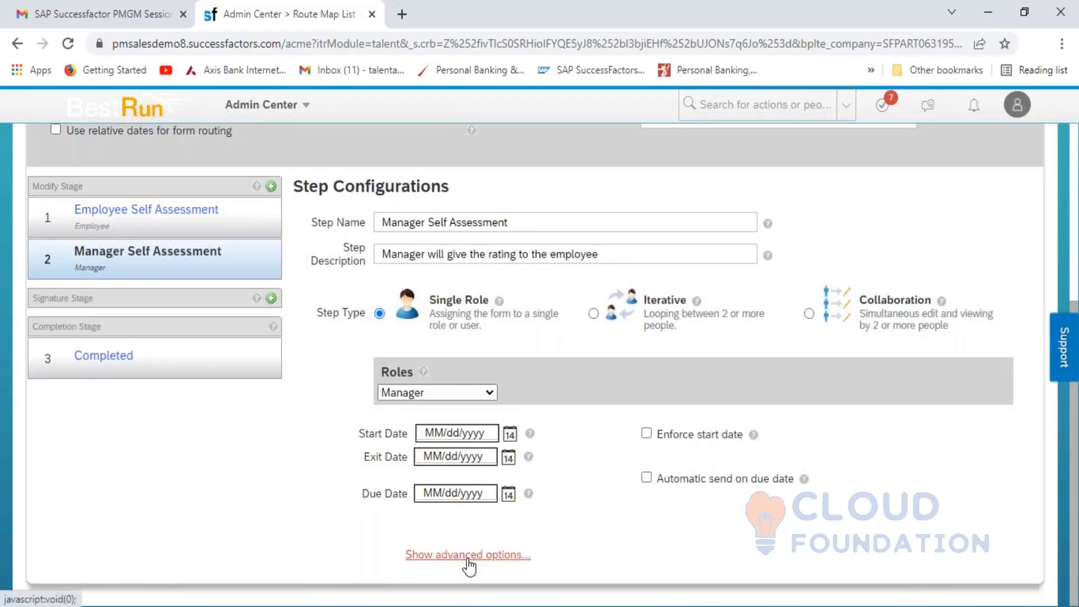
pyautogui.click(1074, 489)
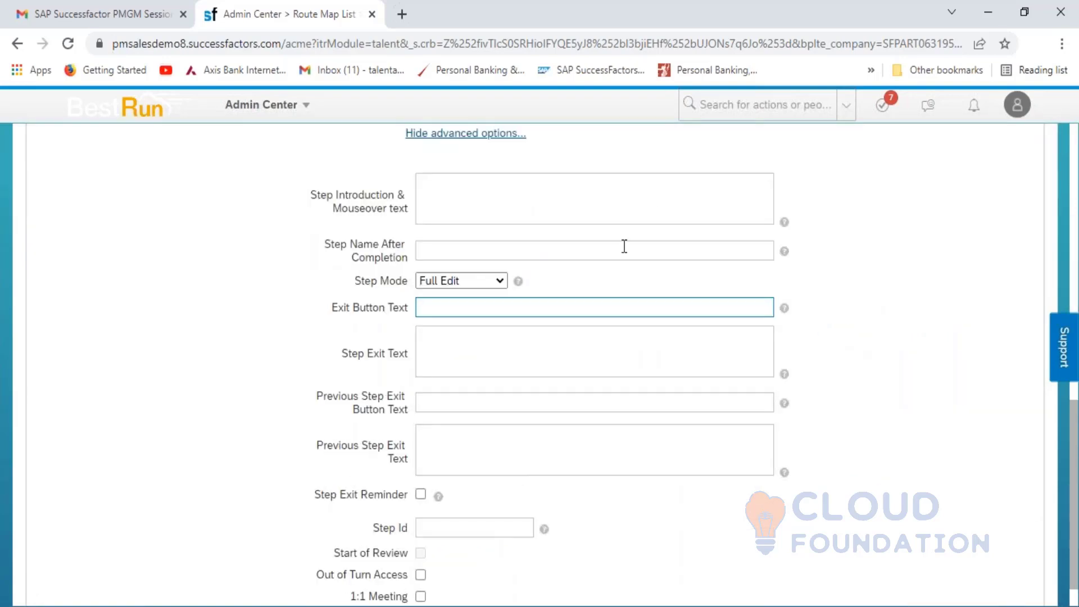
pyautogui.click(439, 194)
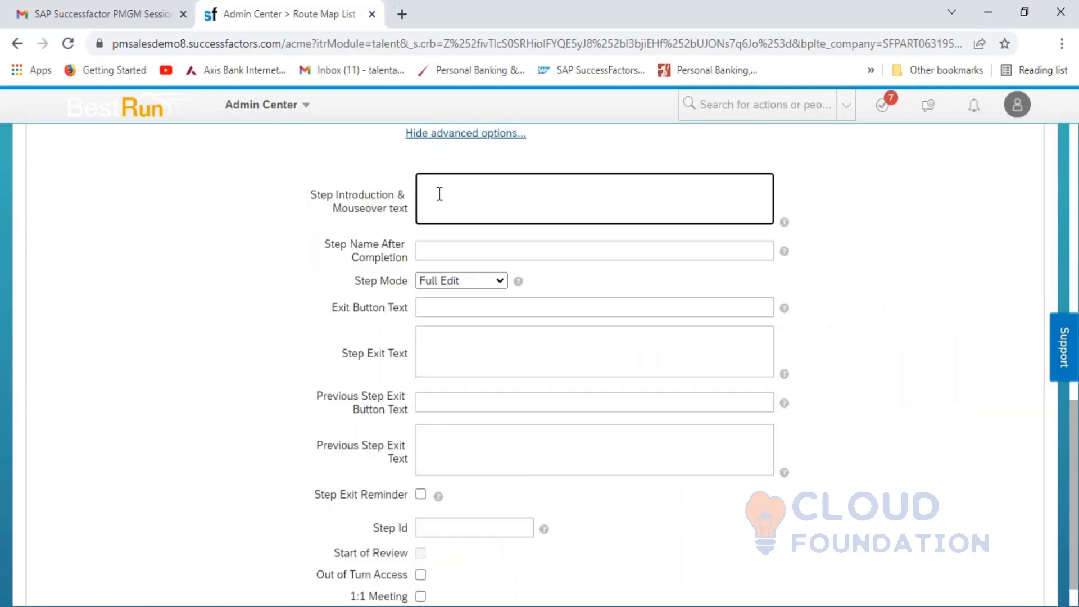
pyautogui.hotkey('ctrl', 'v')
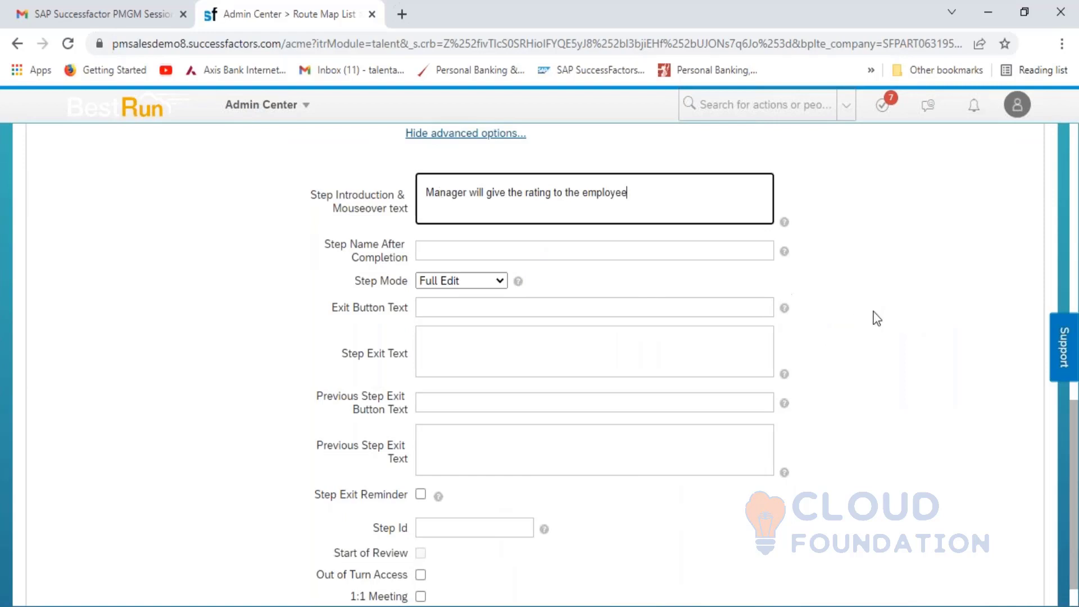
pyautogui.click(881, 324)
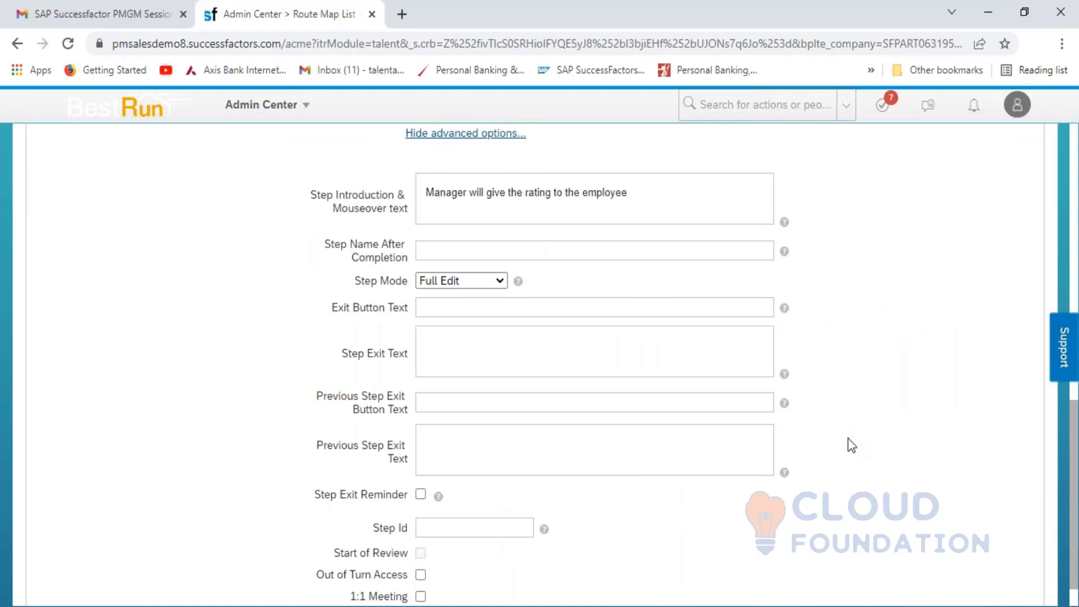
# - Set Step Id to 2 and enable Out of Turn Access
pyautogui.click(438, 531)
pyautogui.write('2')
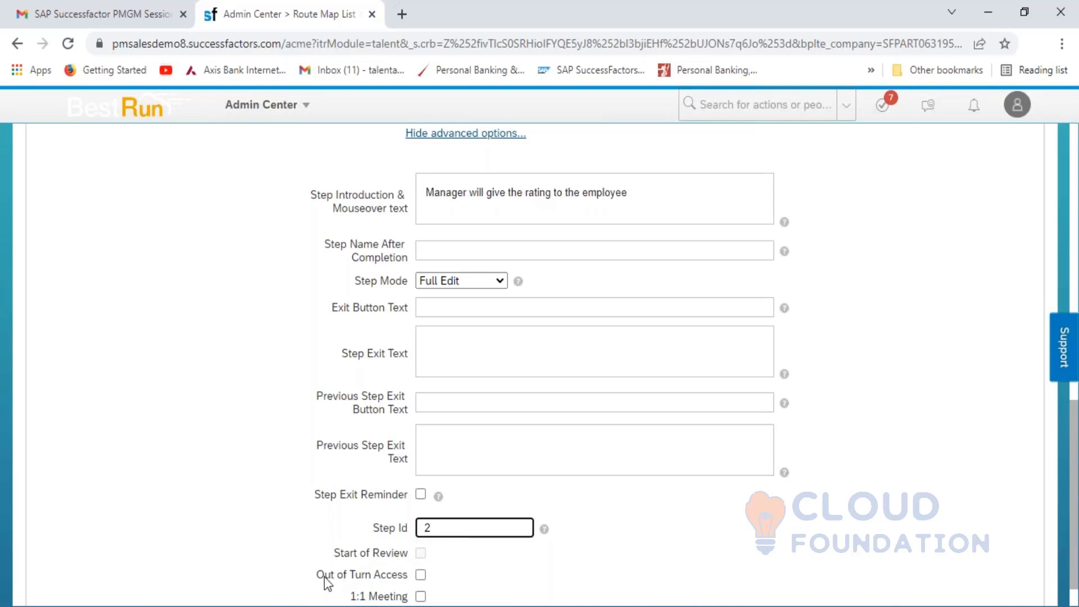
pyautogui.click(421, 574)
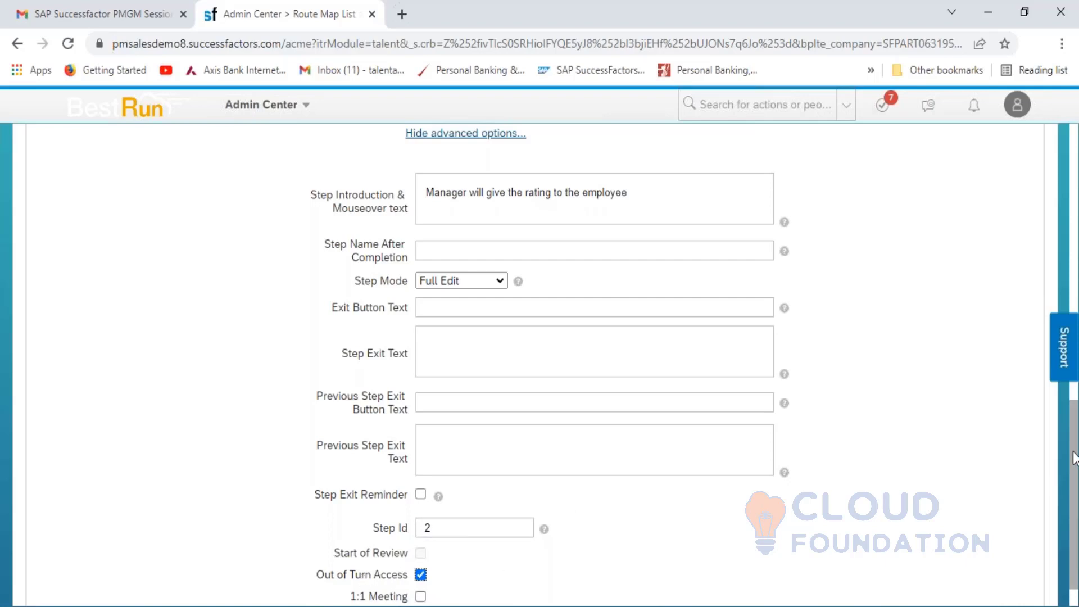
pyautogui.moveTo(1073, 458); pyautogui.dragTo(1075, 222)
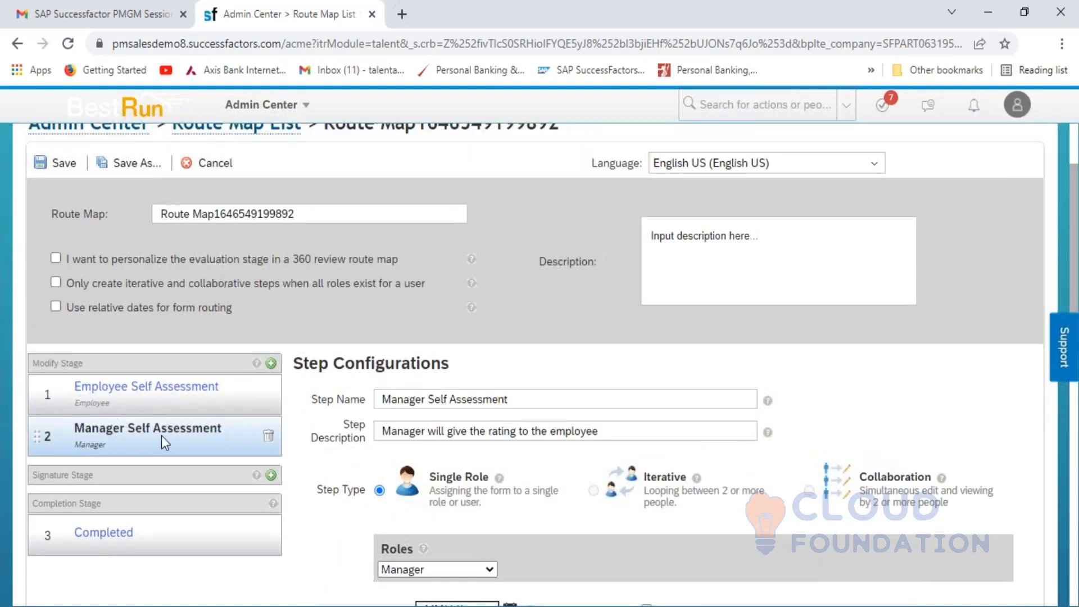
# - Add a third modify step named '1-1 Discussion' after Manager Self Assessment
pyautogui.click(271, 363)
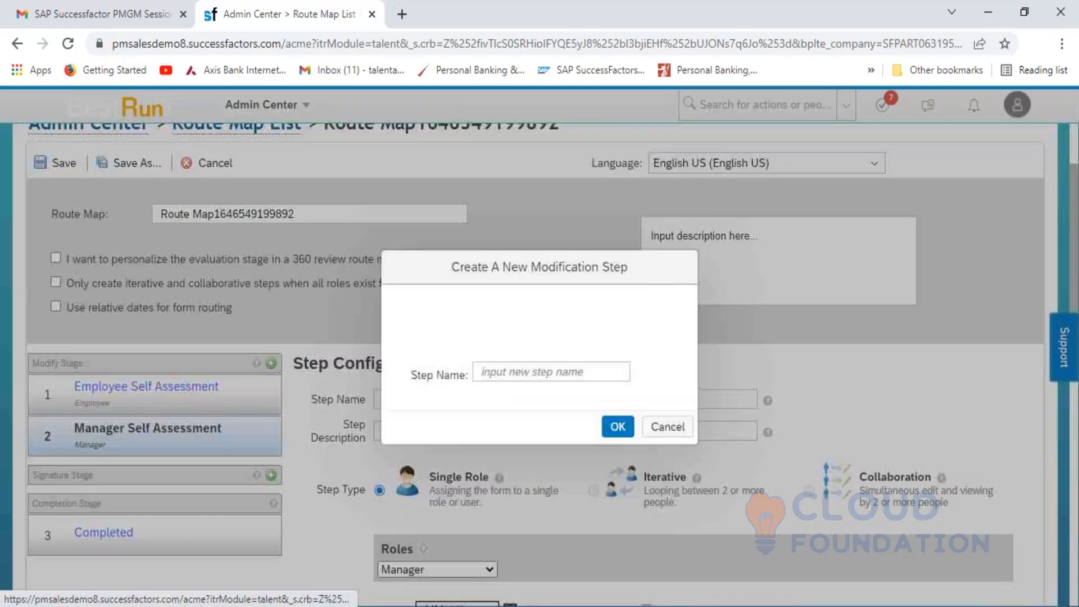
pyautogui.click(516, 373)
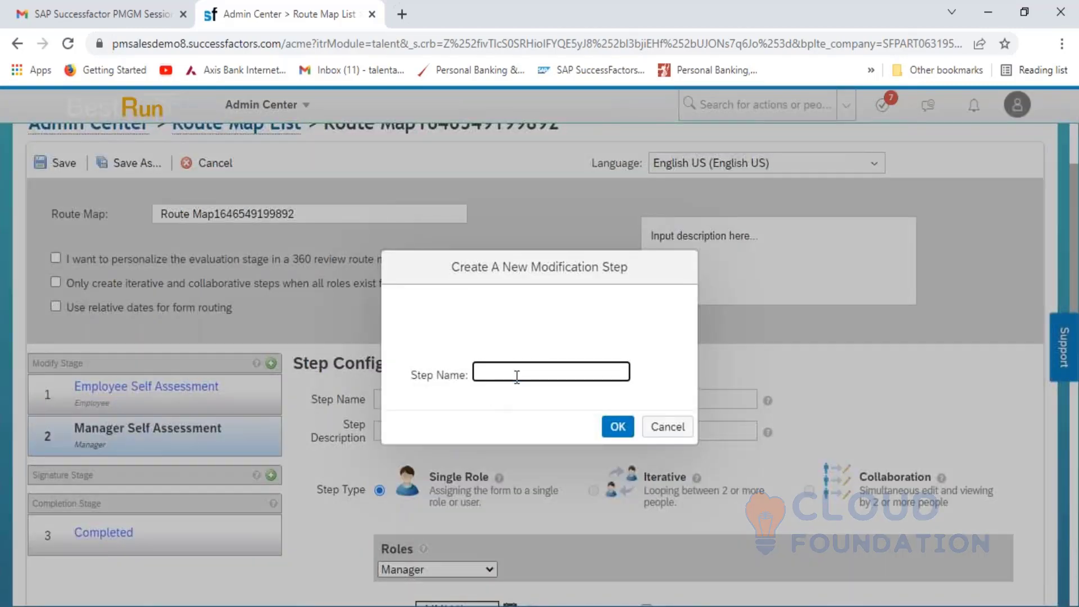
pyautogui.write('1-1 Discussion')
pyautogui.click(616, 428)
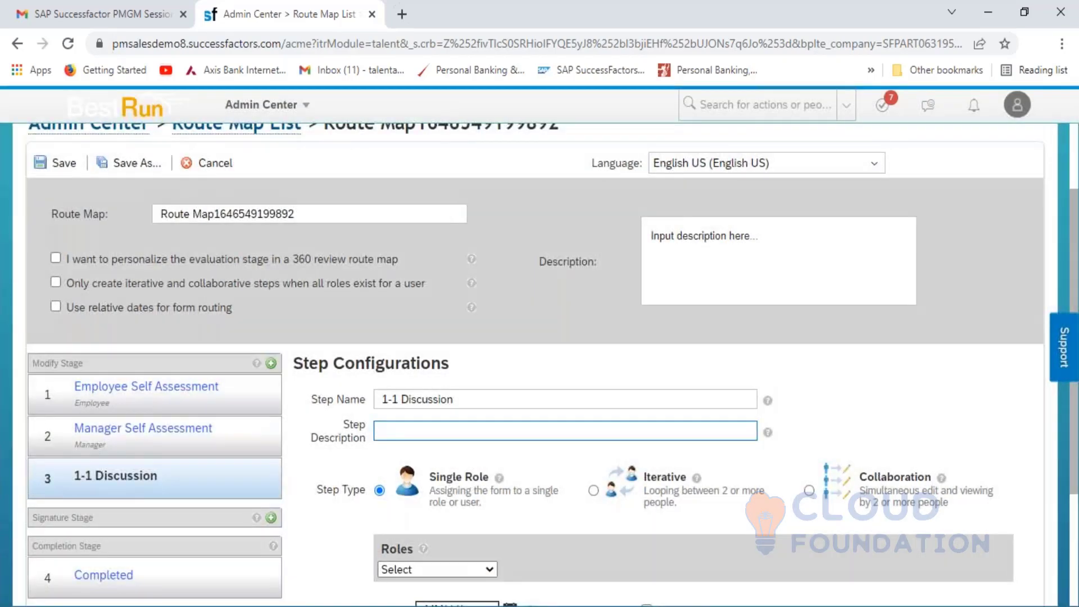
pyautogui.click(431, 433)
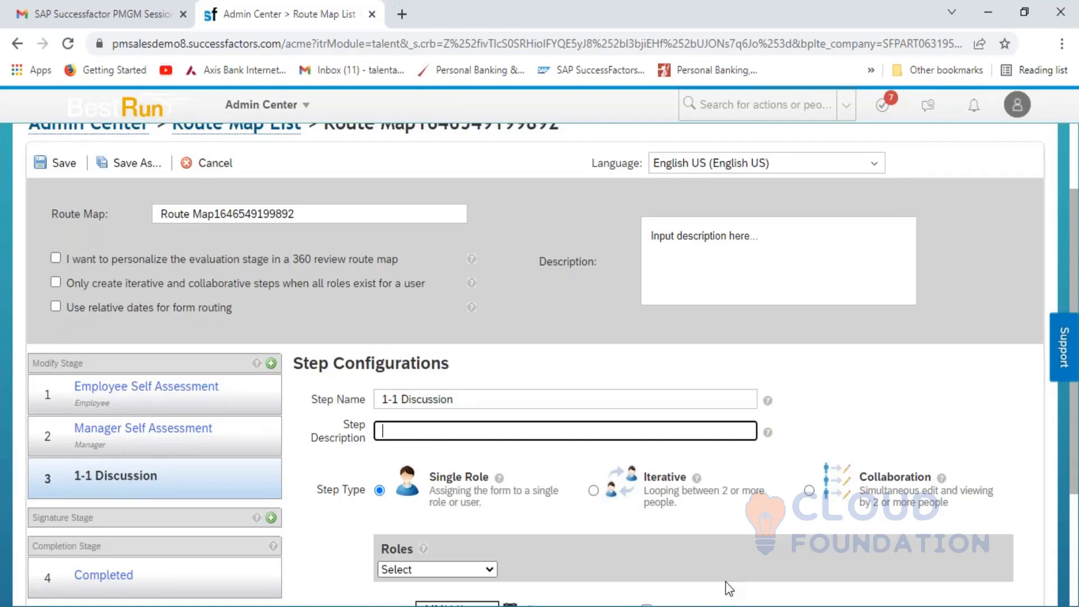
# - Write 'Employee and Manager will have 1-1 discussion' in Excel cell D61
pyautogui.hotkey('alt', 'Tab')
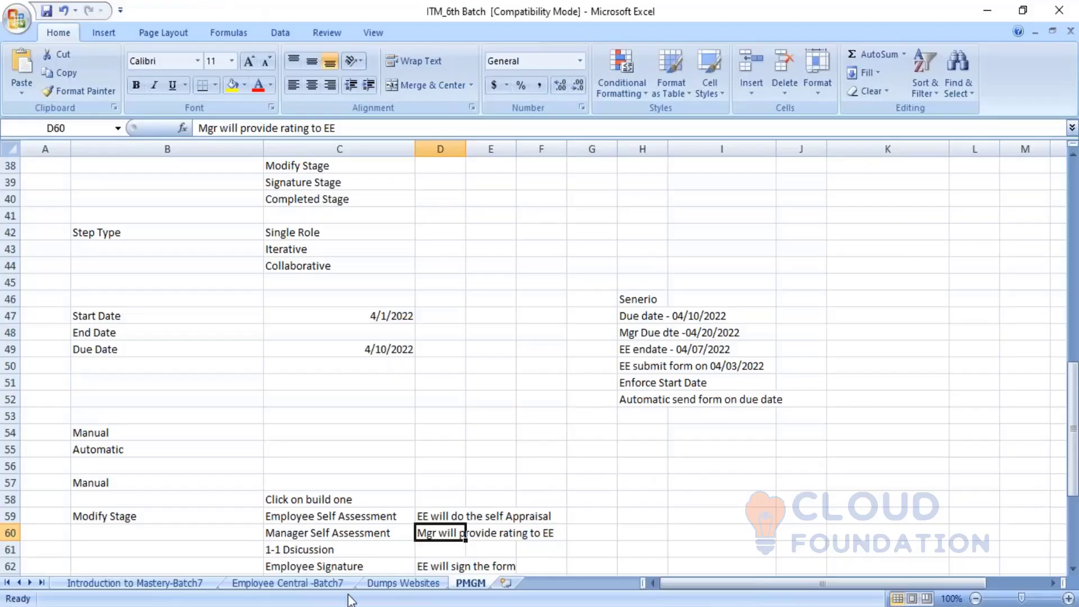
pyautogui.click(298, 550)
pyautogui.click(434, 552)
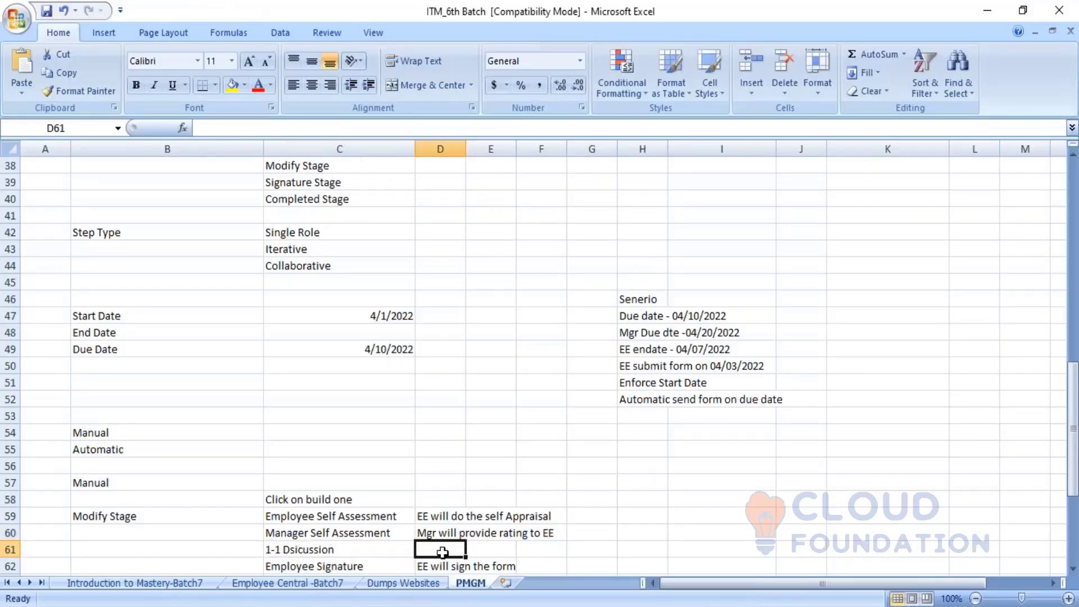
pyautogui.write('Emplou')
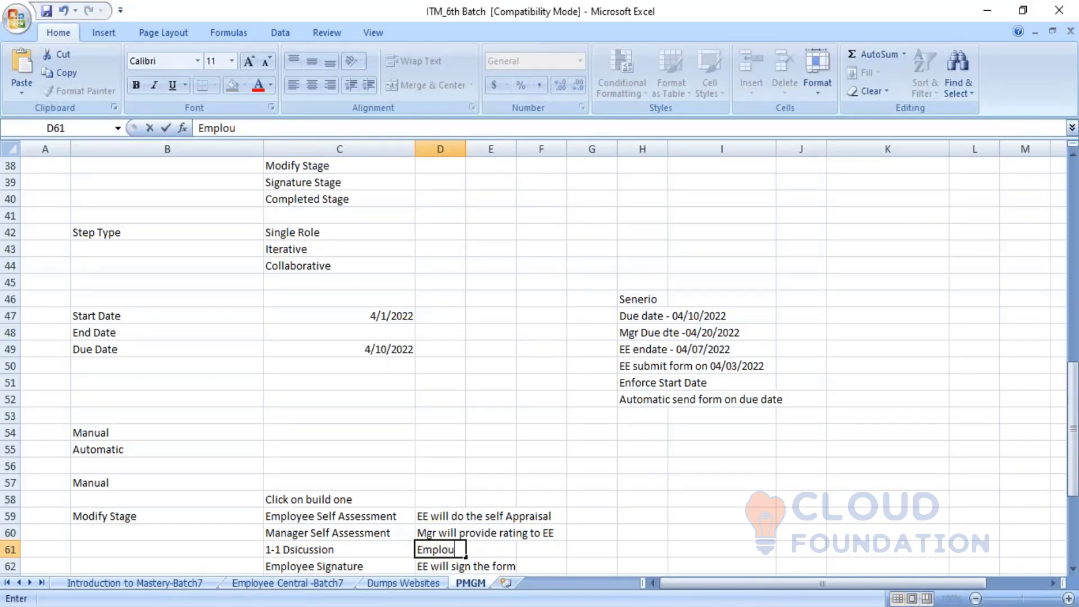
pyautogui.write('y')
pyautogui.press('BackSpace')
pyautogui.press('BackSpace')
pyautogui.write('yee and Manager')
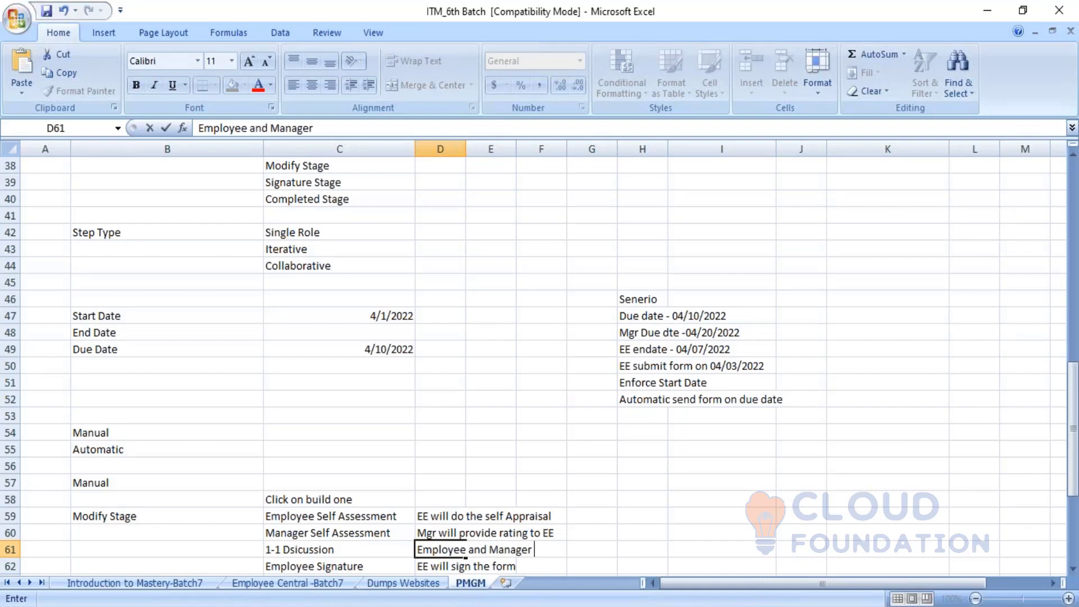
pyautogui.write(' will hace')
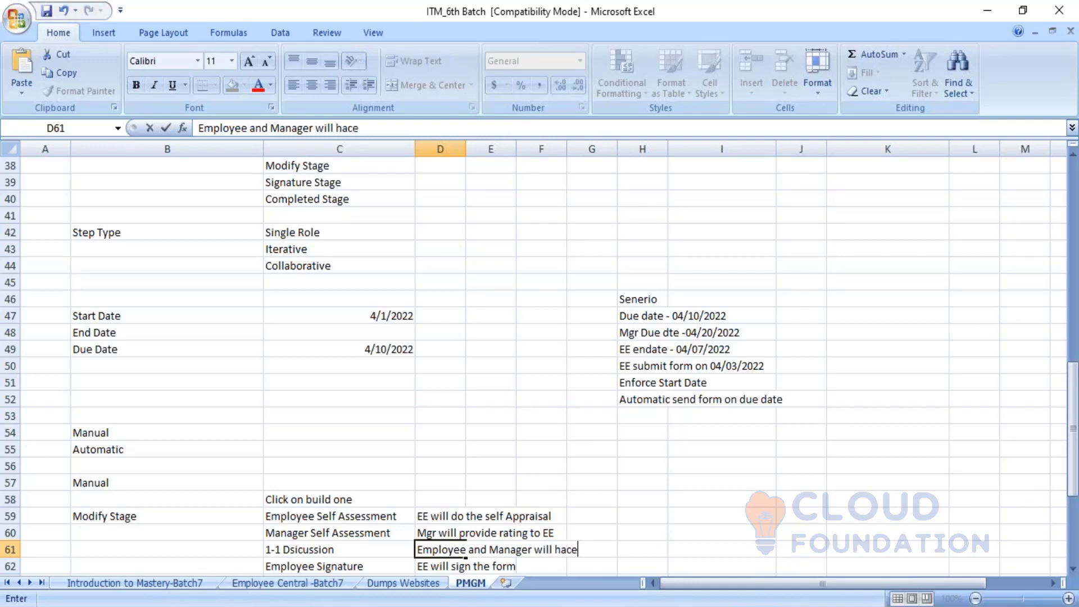
pyautogui.press('BackSpace')
pyautogui.press('BackSpace')
pyautogui.write('ve 1-1 discussion')
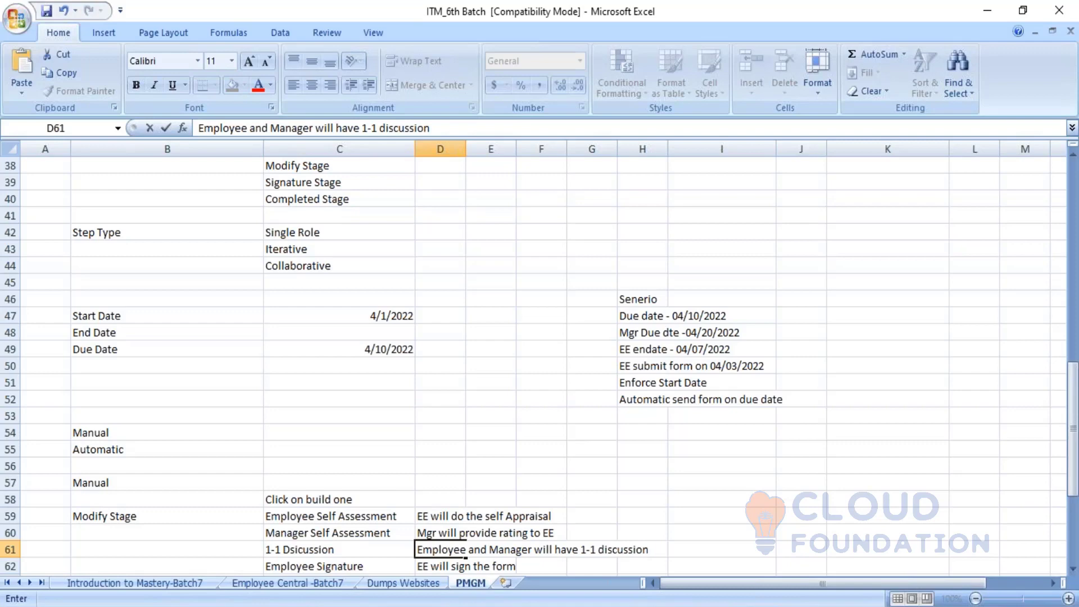
pyautogui.click(737, 553)
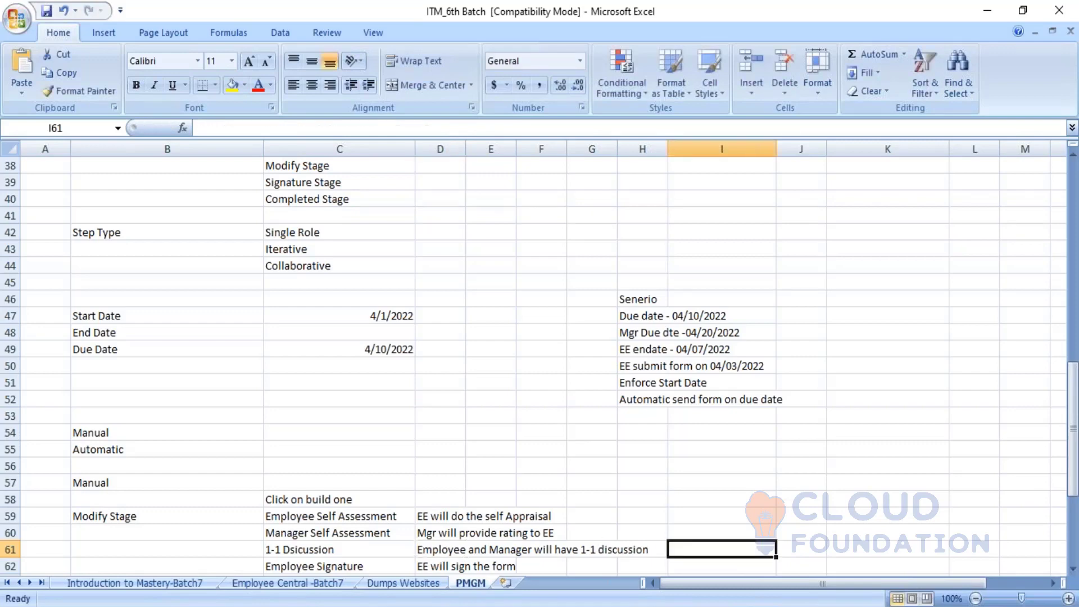
pyautogui.click(759, 606)
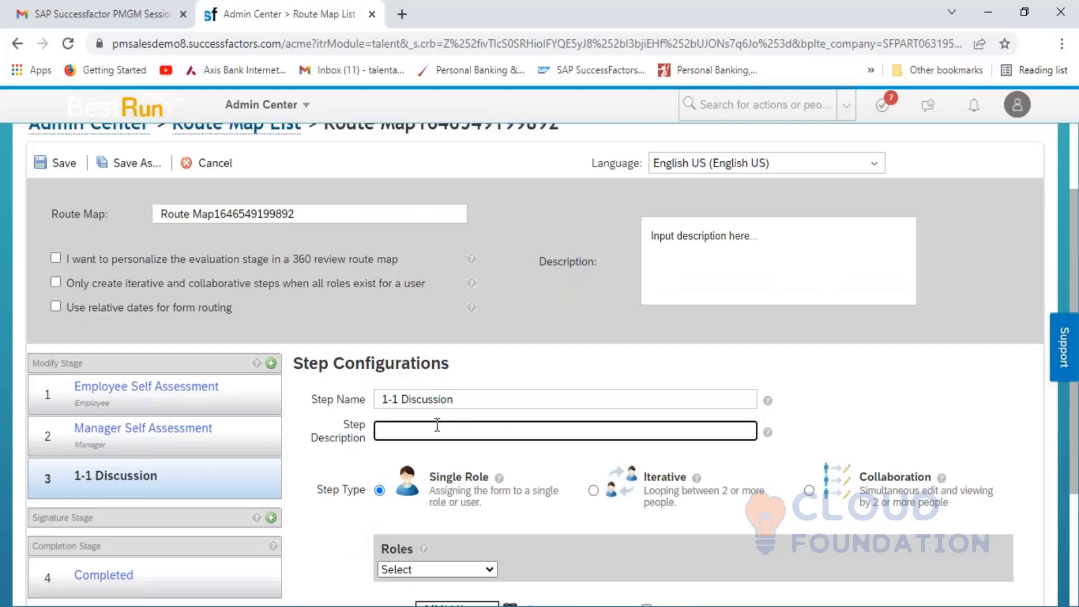
# - Describe the 1-1 Discussion step as 'Employee and Manager will have 1-1 discussion.' and select it
pyautogui.write('Employee and Manager')
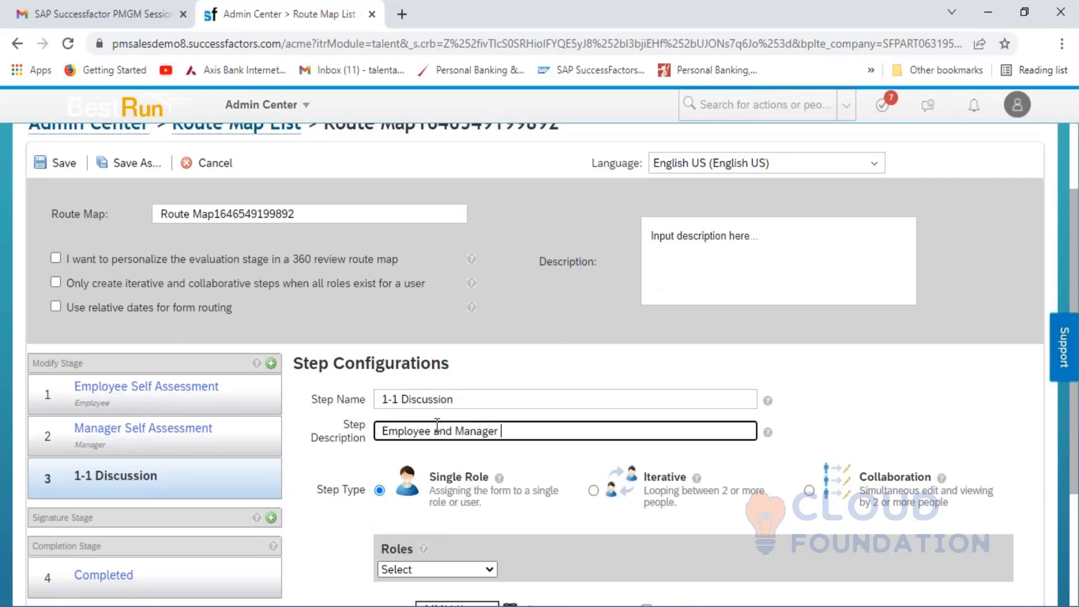
pyautogui.write(' will have 1-1 discussion')
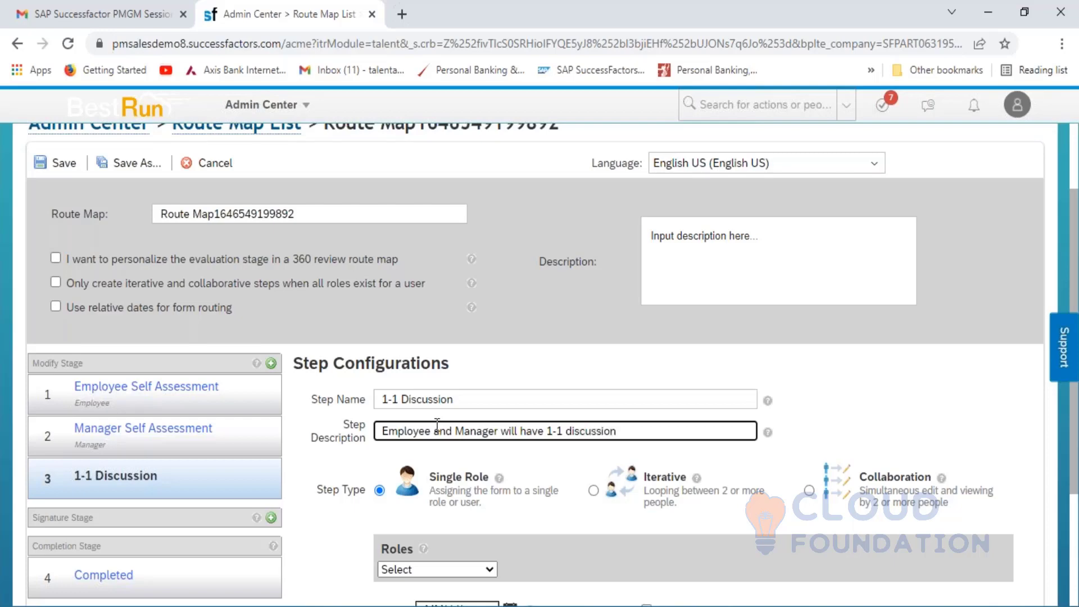
pyautogui.write('.')
pyautogui.hotkey('shift', 'Left')
pyautogui.hotkey('shift', 'Left')
pyautogui.hotkey('shift', 'Left')
pyautogui.hotkey('shift', 'Left')
pyautogui.hotkey('shift', 'Left')
pyautogui.hotkey('shift', 'Left')
pyautogui.hotkey('shift', 'Left')
pyautogui.hotkey('shift', 'Left')
pyautogui.hotkey('shift', 'Left')
pyautogui.hotkey('shift', 'Left')
pyautogui.hotkey('shift', 'Left')
pyautogui.hotkey('shift', 'Left')
pyautogui.hotkey('shift', 'Left')
pyautogui.hotkey('shift', 'Left')
pyautogui.hotkey('shift', 'Left')
pyautogui.hotkey('shift', 'Left')
pyautogui.hotkey('shift', 'Left')
pyautogui.hotkey('shift', 'Left')
pyautogui.hotkey('shift', 'Left')
pyautogui.hotkey('shift', 'Left')
pyautogui.hotkey('ctrl', 'c')
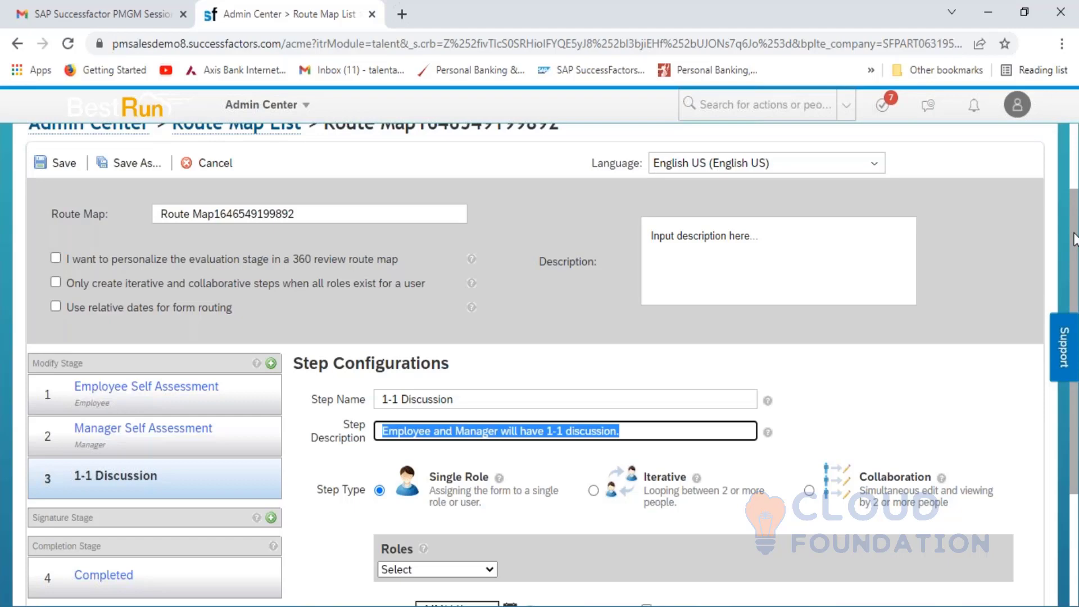
# - Assign the Manager role and paste the description as the step introduction text
pyautogui.scroll(-3, 1067, 287)
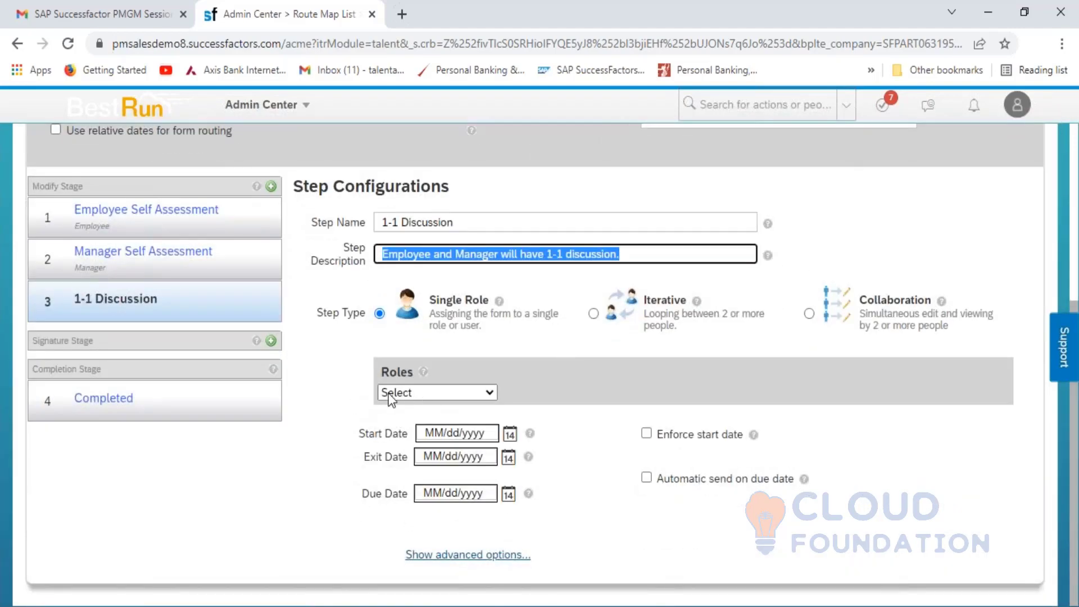
pyautogui.click(490, 393)
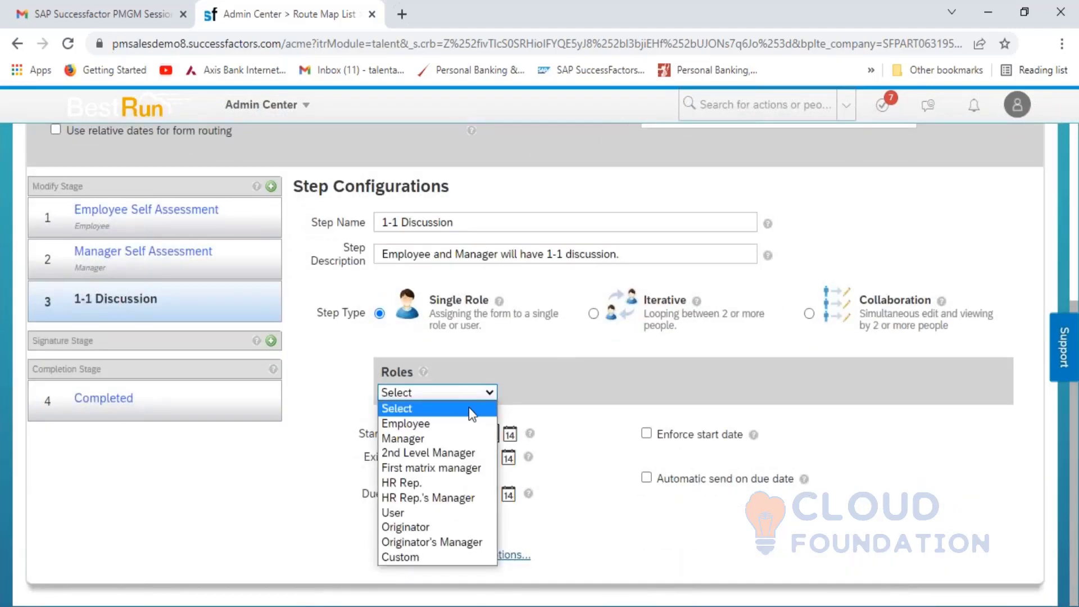
pyautogui.click(438, 437)
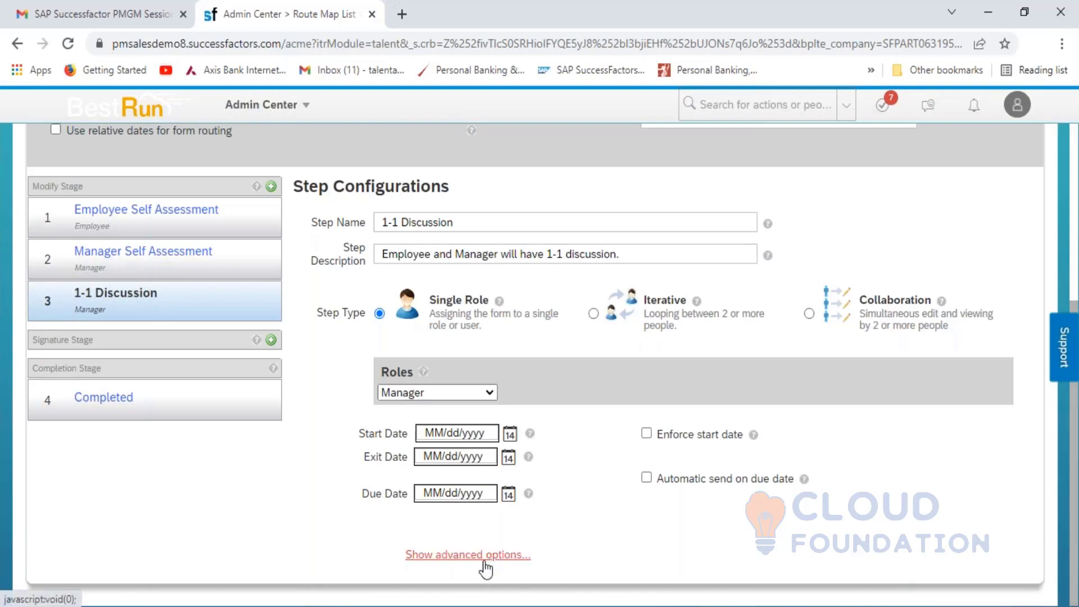
pyautogui.click(484, 557)
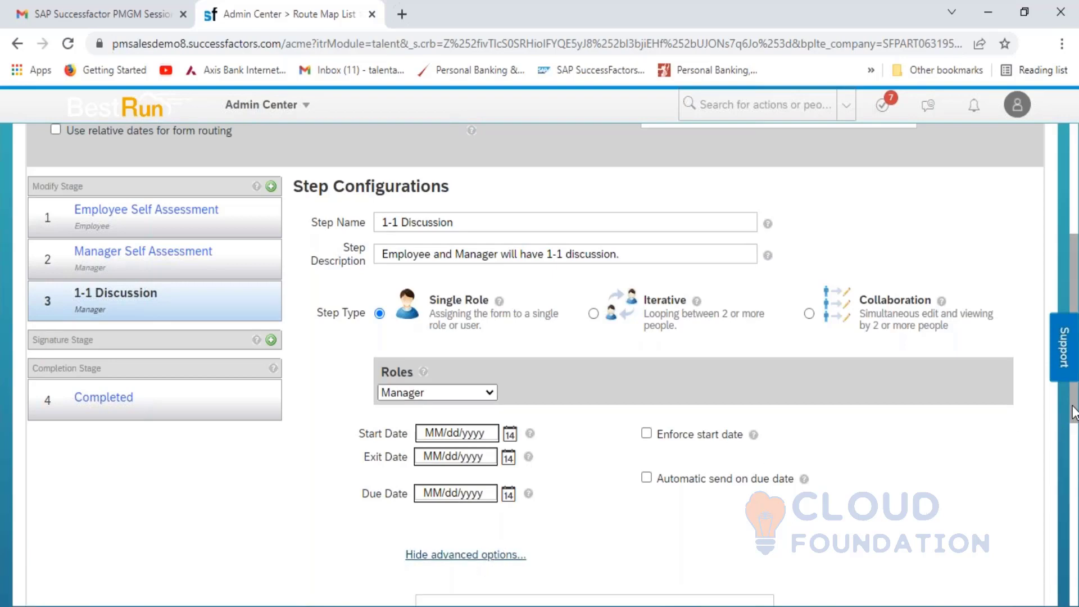
pyautogui.scroll(-6, 635, 366)
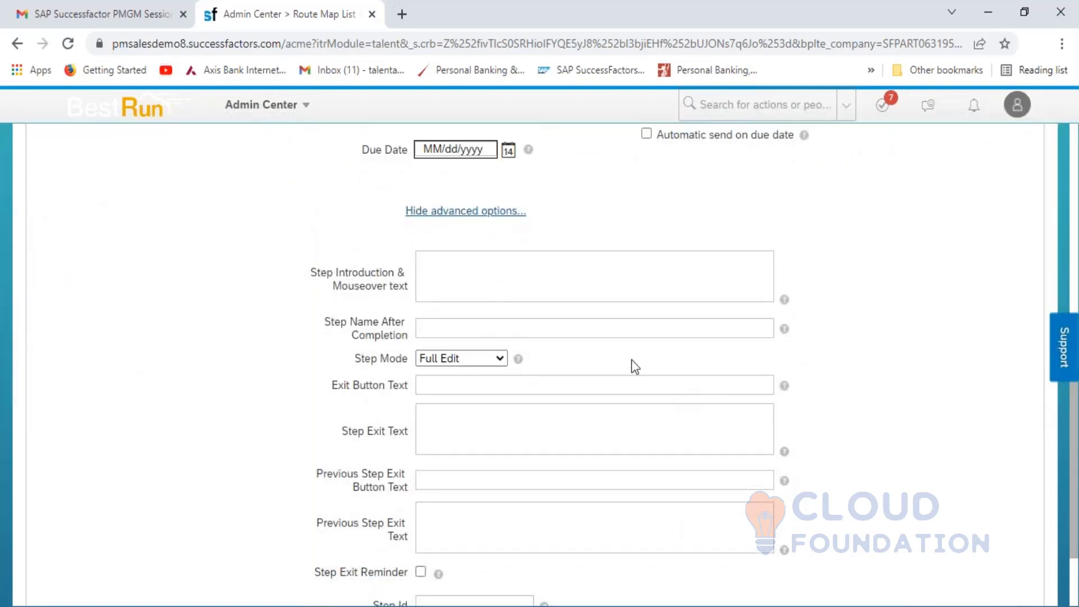
pyautogui.click(471, 271)
pyautogui.hotkey('ctrl', 'v')
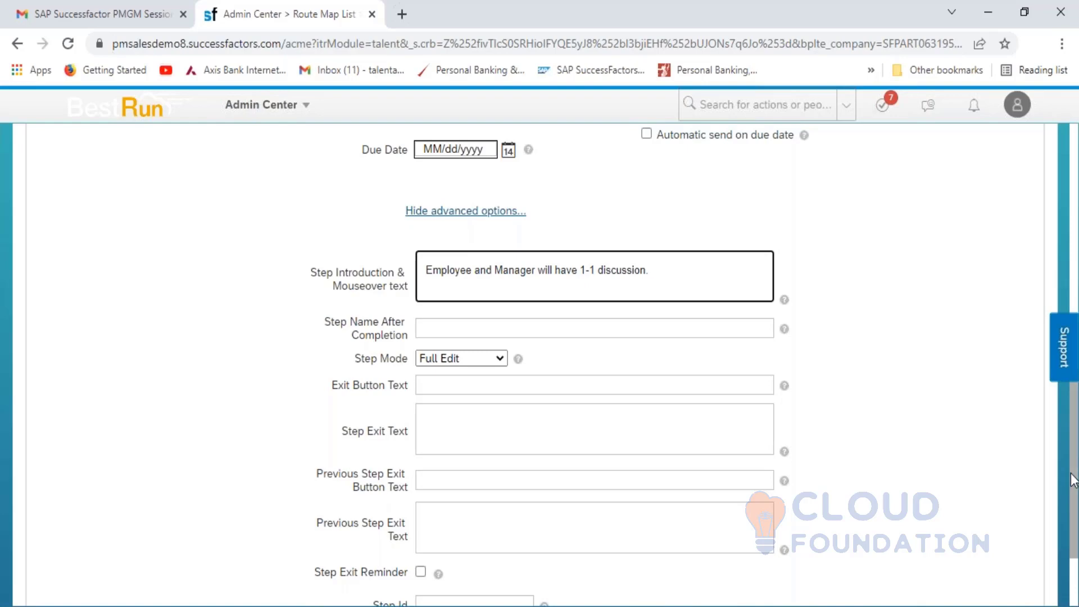
# - Set Step Id to 3 and mark the step as a 1:1 Meeting
pyautogui.scroll(-2, 1071, 501)
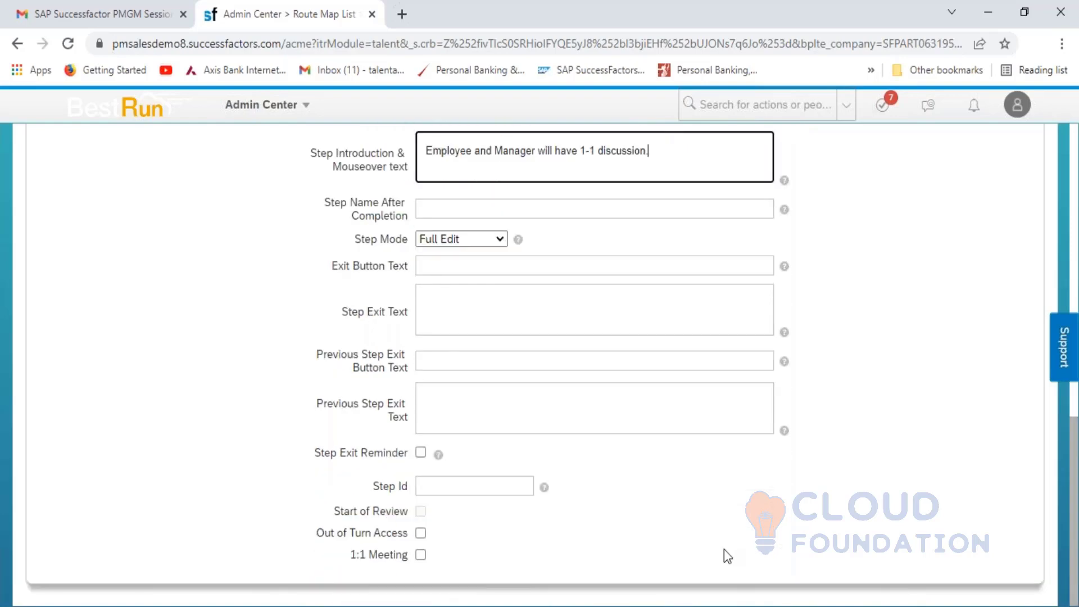
pyautogui.click(440, 488)
pyautogui.write('3')
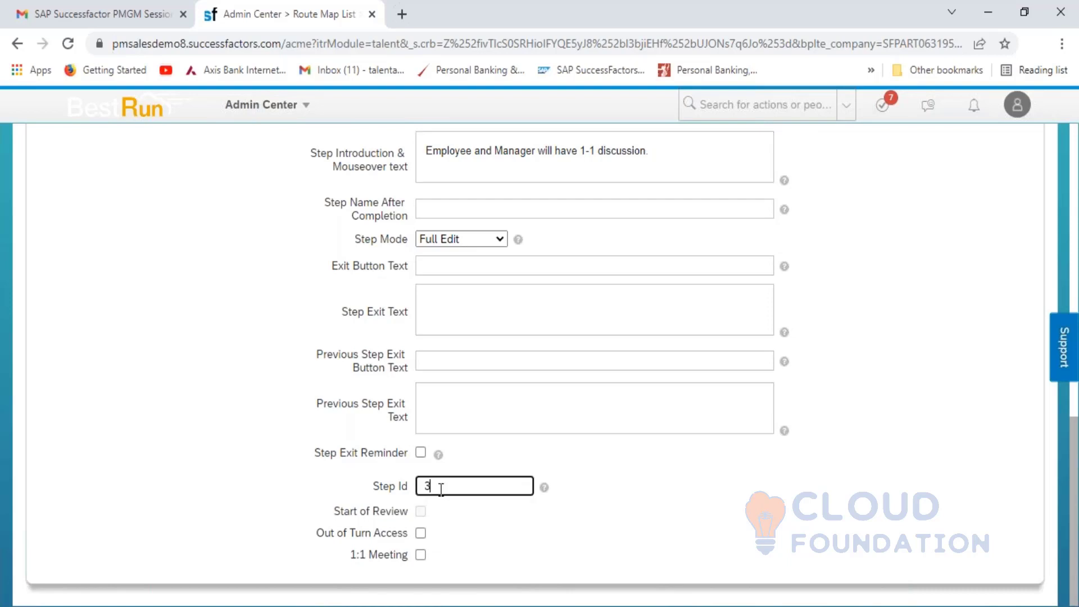
pyautogui.click(419, 555)
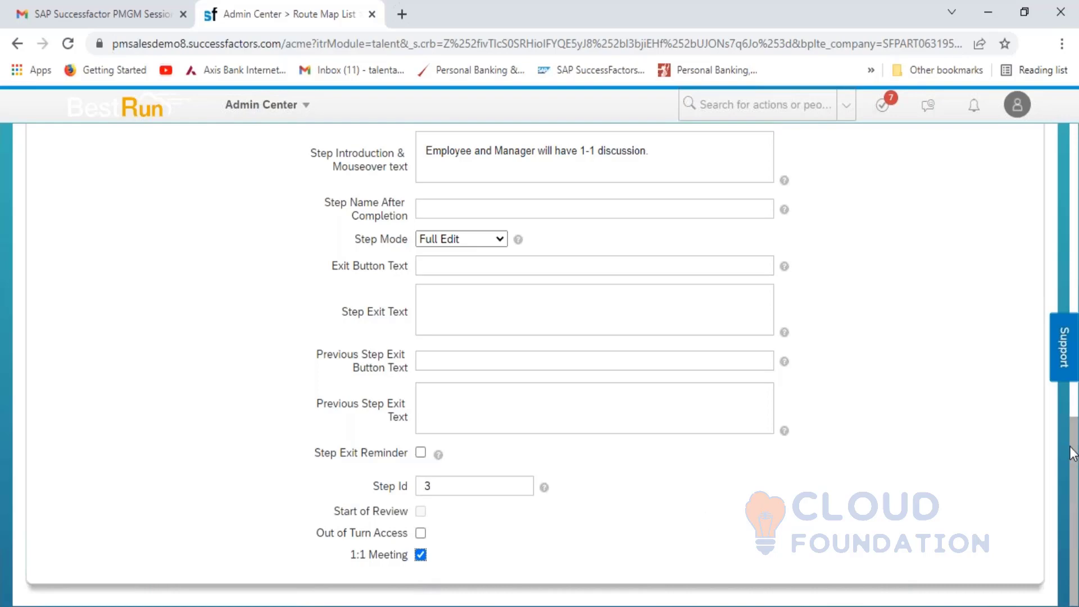
pyautogui.moveTo(1072, 455); pyautogui.dragTo(1057, 213)
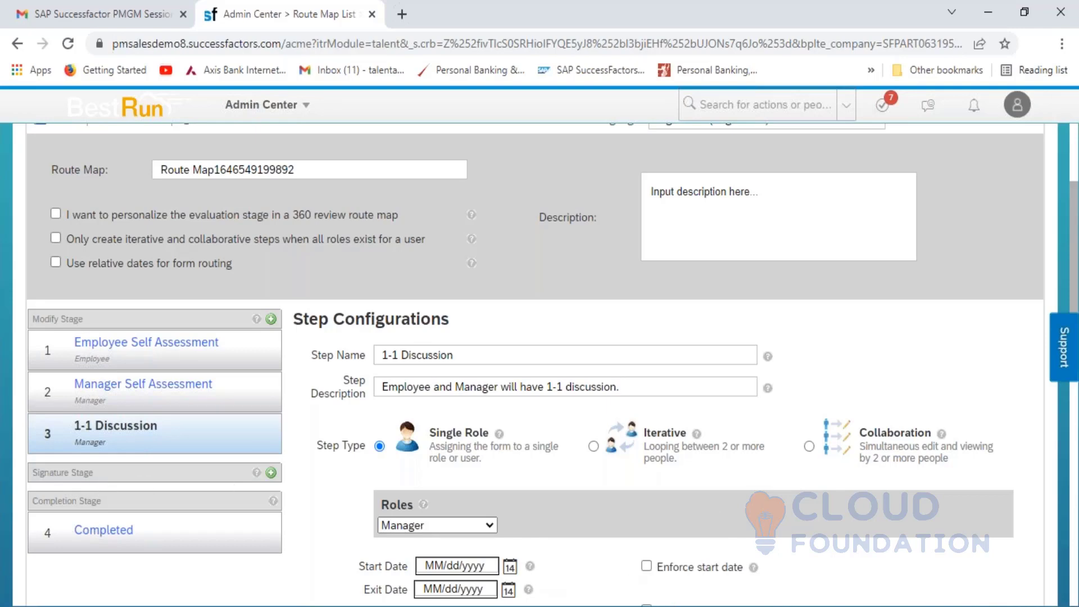
# - Label cell B62 'Signature Stage' in the Excel notes beside Employee Signature
pyautogui.hotkey('alt', 'Tab')
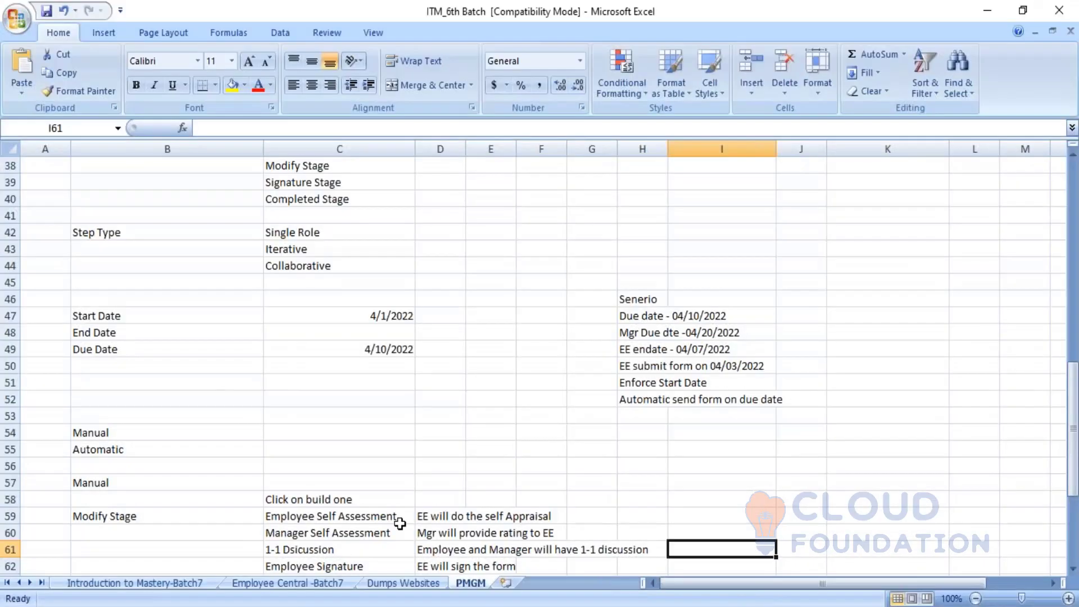
pyautogui.click(213, 532)
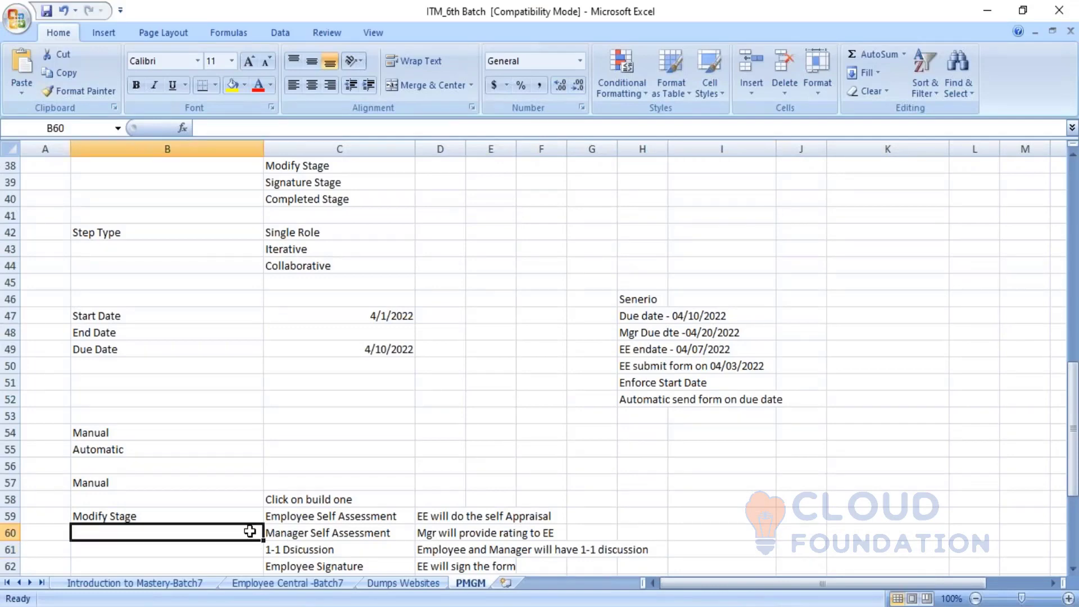
pyautogui.press('Down')
pyautogui.press('Down')
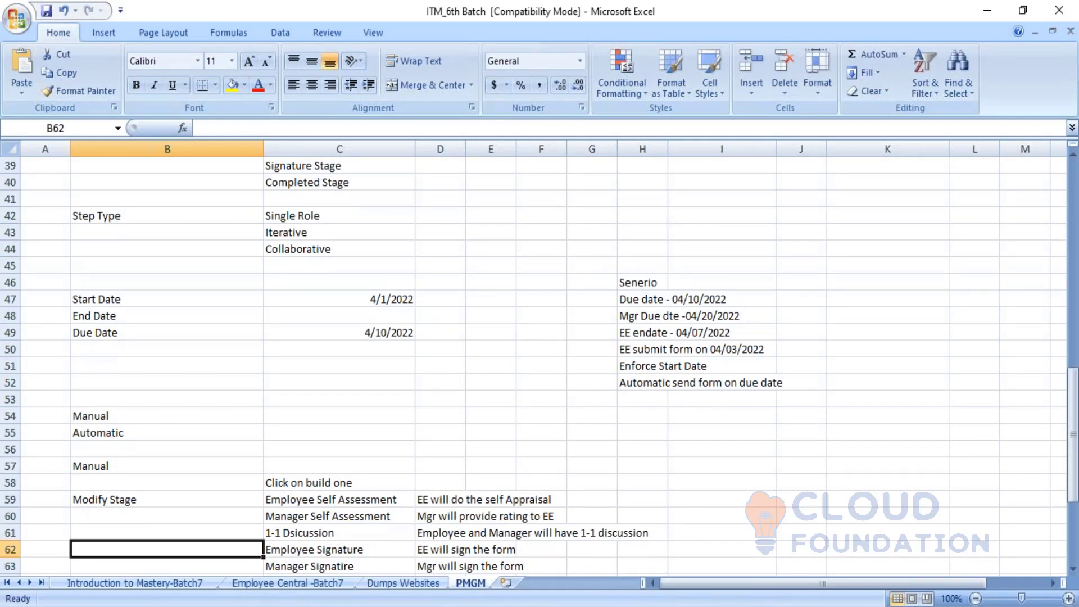
pyautogui.write('Signatu')
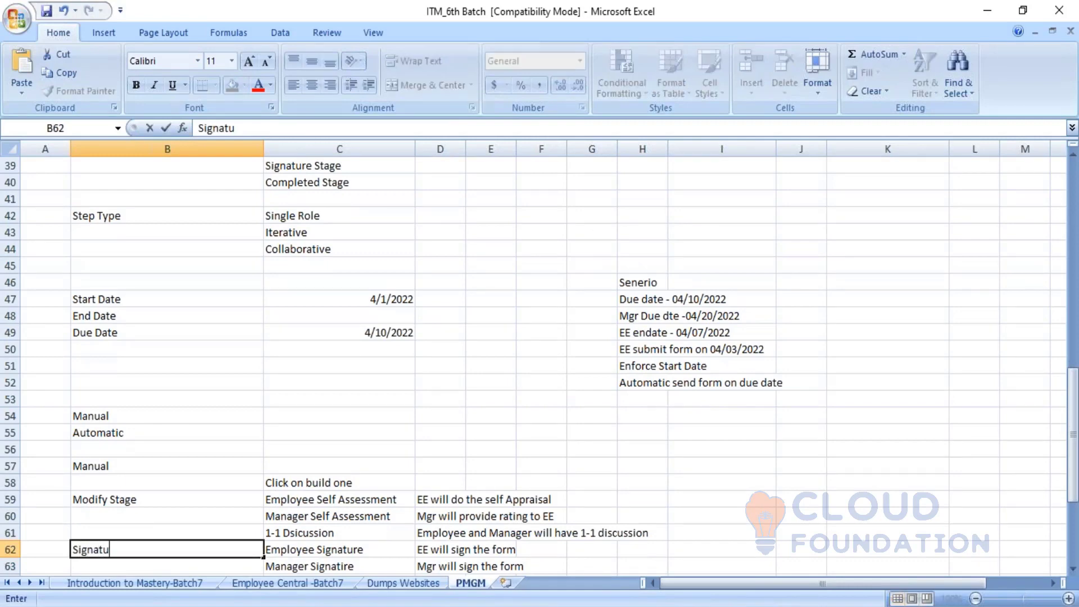
pyautogui.write('re Stage')
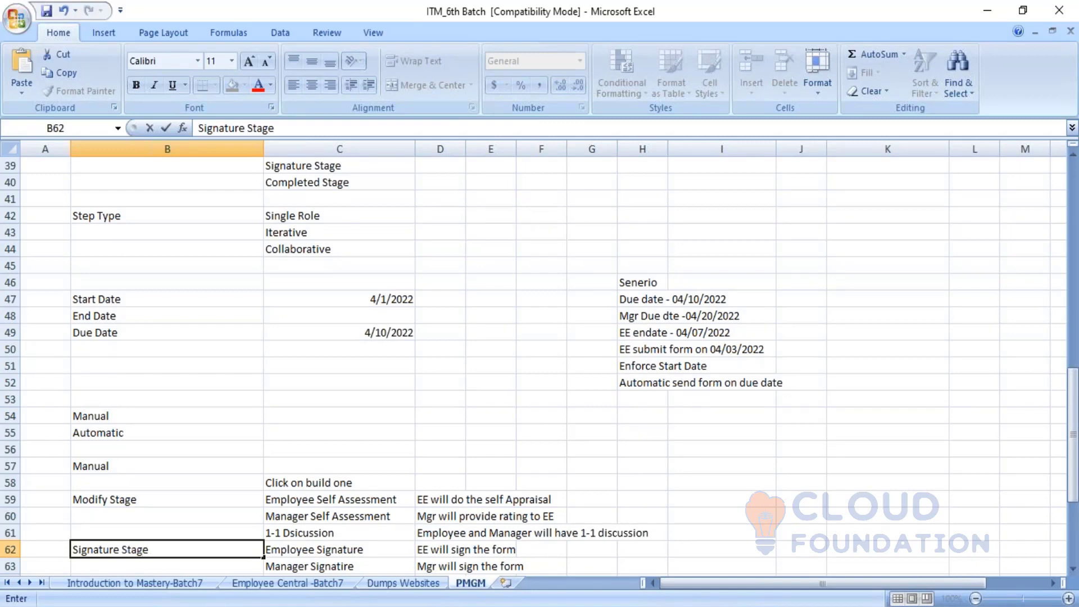
pyautogui.click(358, 552)
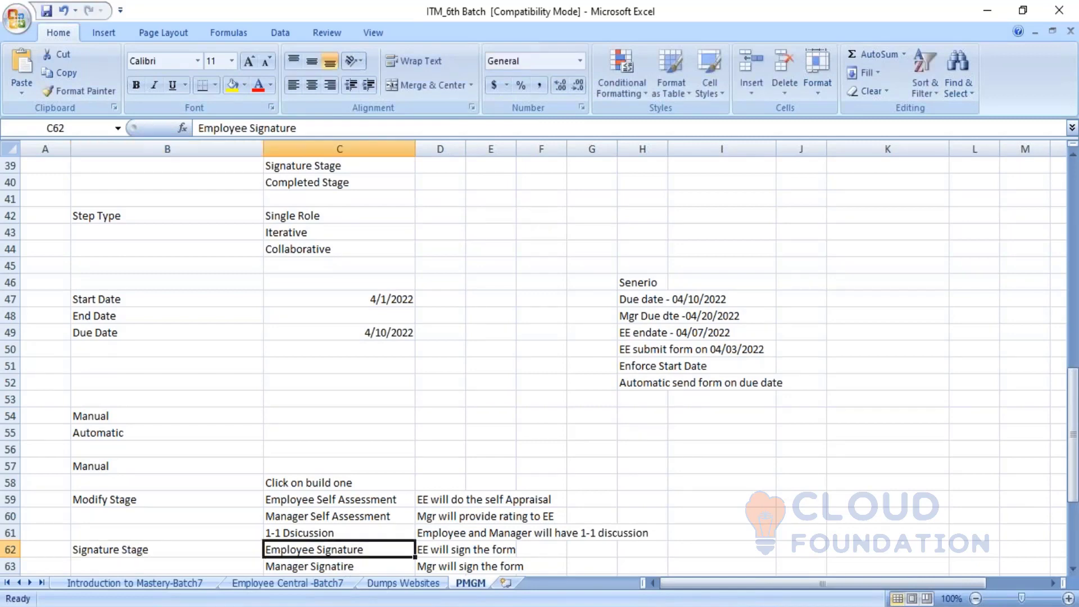
pyautogui.click(354, 566)
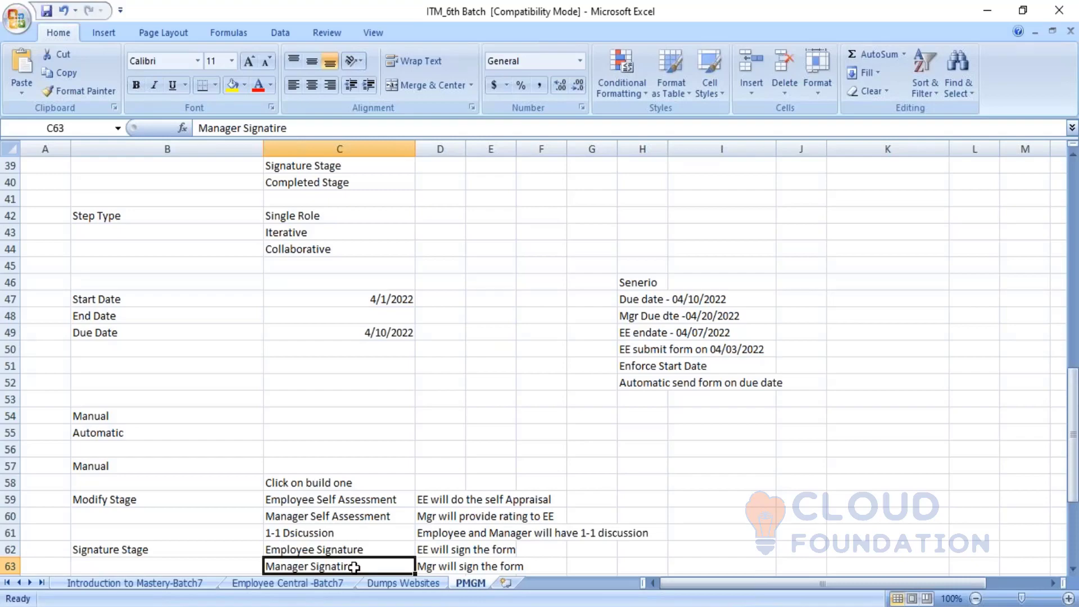
pyautogui.click(584, 606)
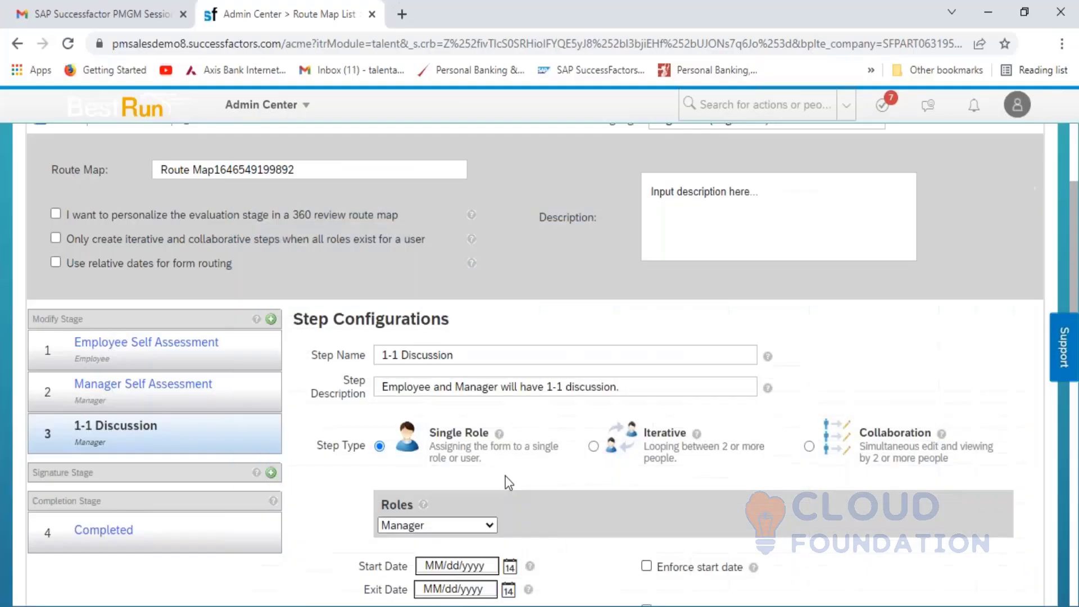
# - Add an 'Employee Signature' step as step 4 in the Signature Stage
pyautogui.click(270, 472)
pyautogui.click(503, 370)
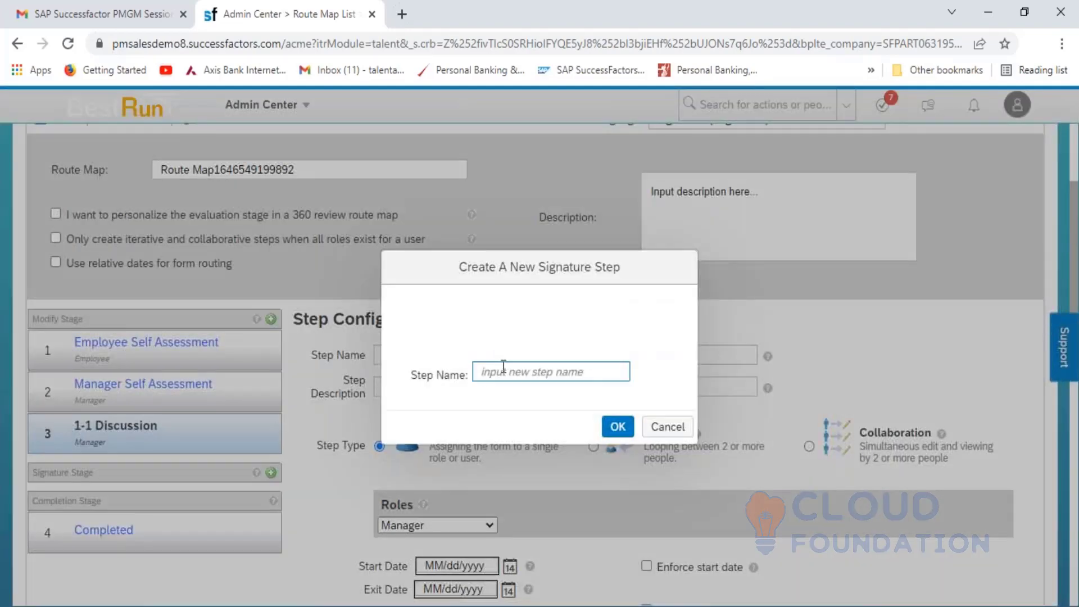
pyautogui.click(503, 368)
pyautogui.write('Em')
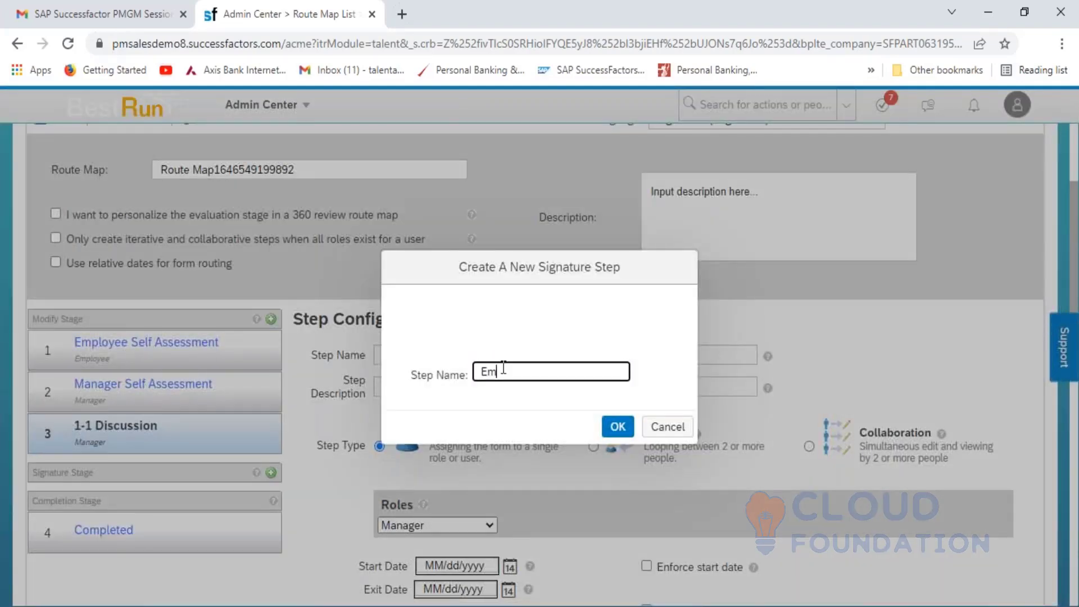
pyautogui.write('ployee')
pyautogui.write('Signature')
pyautogui.click(616, 426)
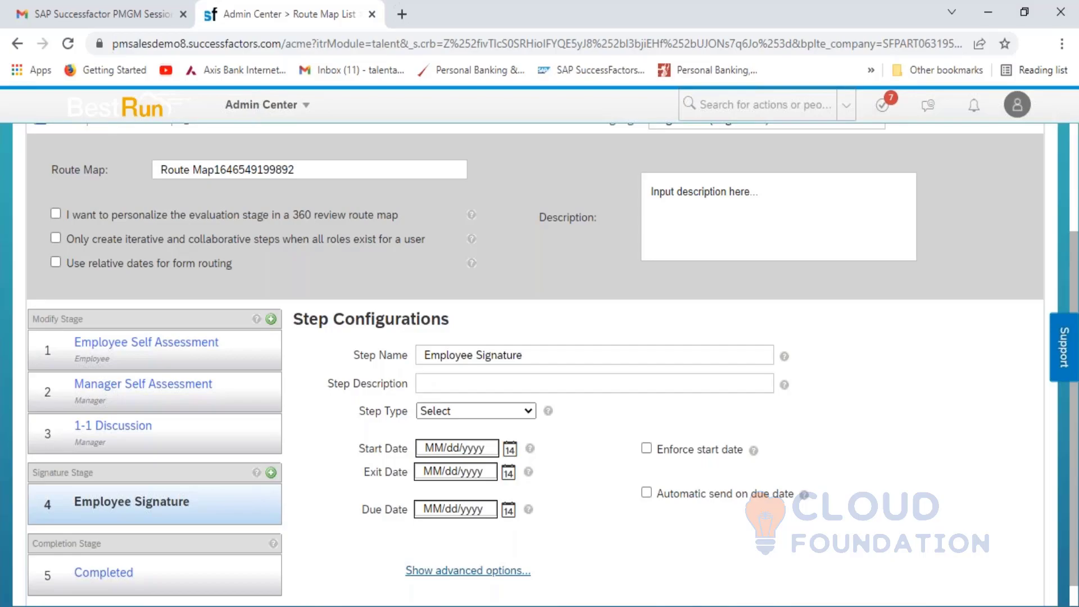
pyautogui.hotkey('alt', 'Tab')
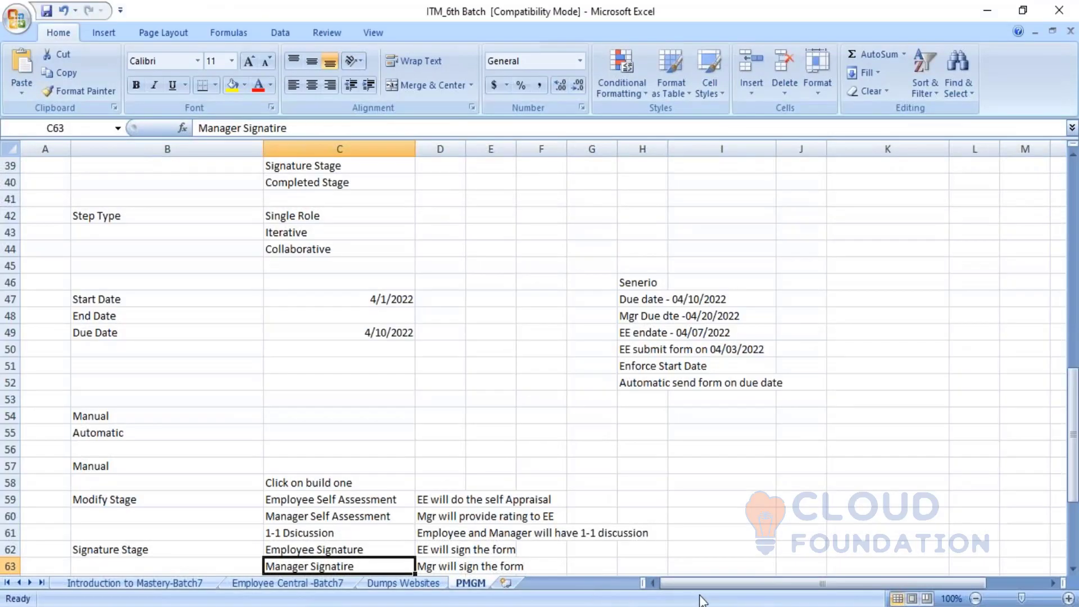
# - Describe the step as 'Employee will sign the form.' and set its type to Employee
pyautogui.hotkey('alt', 'Tab')
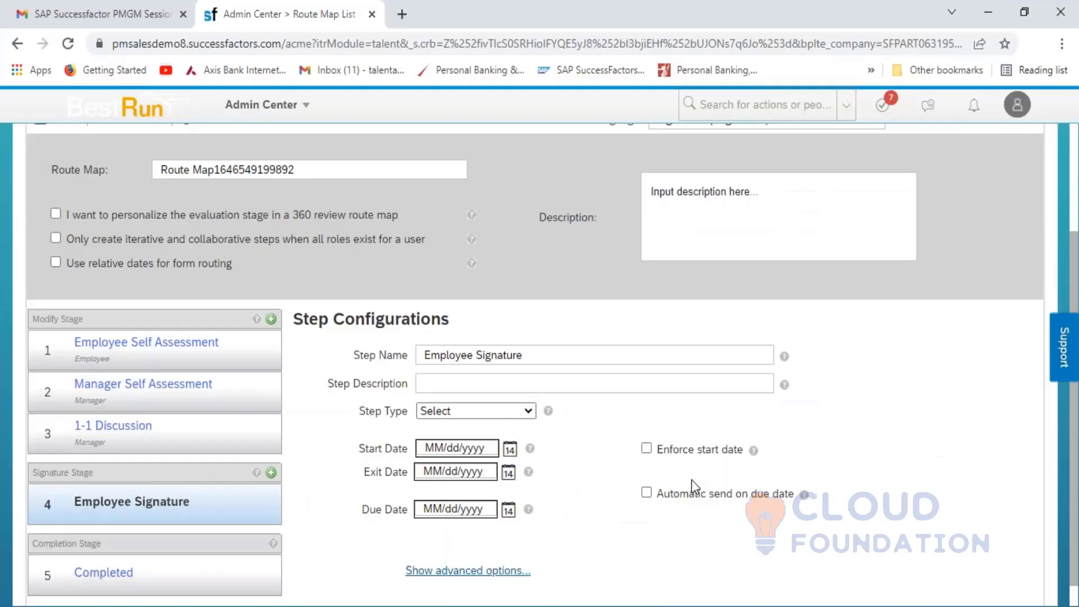
pyautogui.click(517, 380)
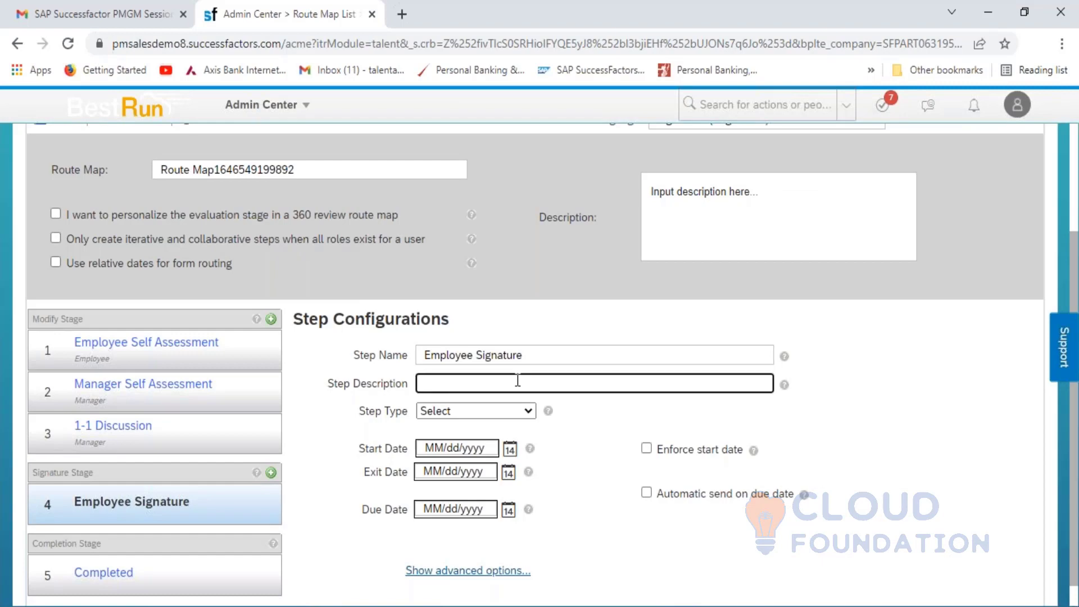
pyautogui.write('Employee will sign the form')
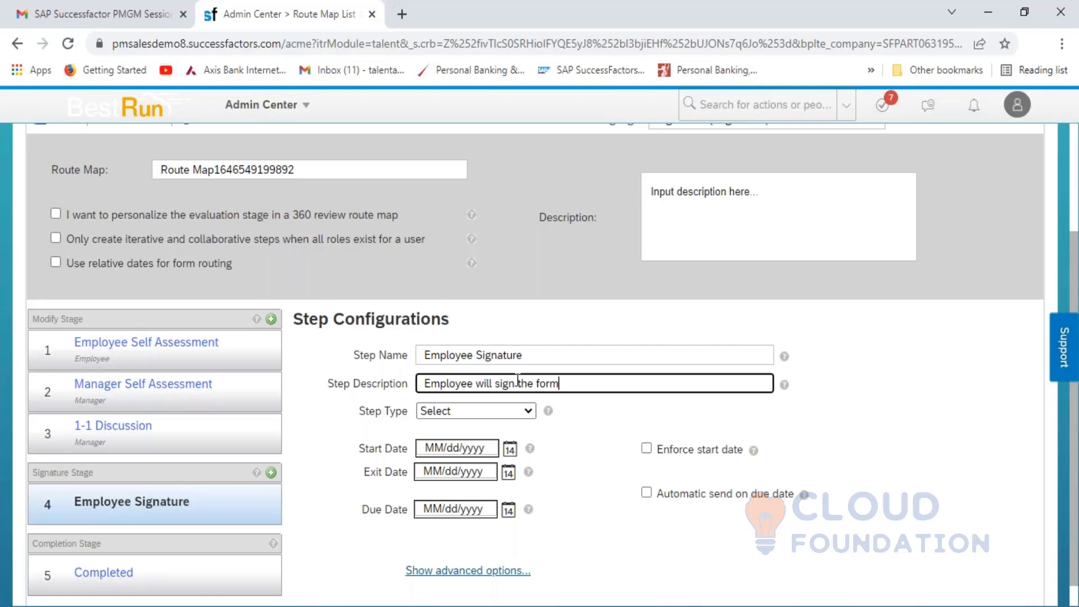
pyautogui.write('.')
pyautogui.click(529, 410)
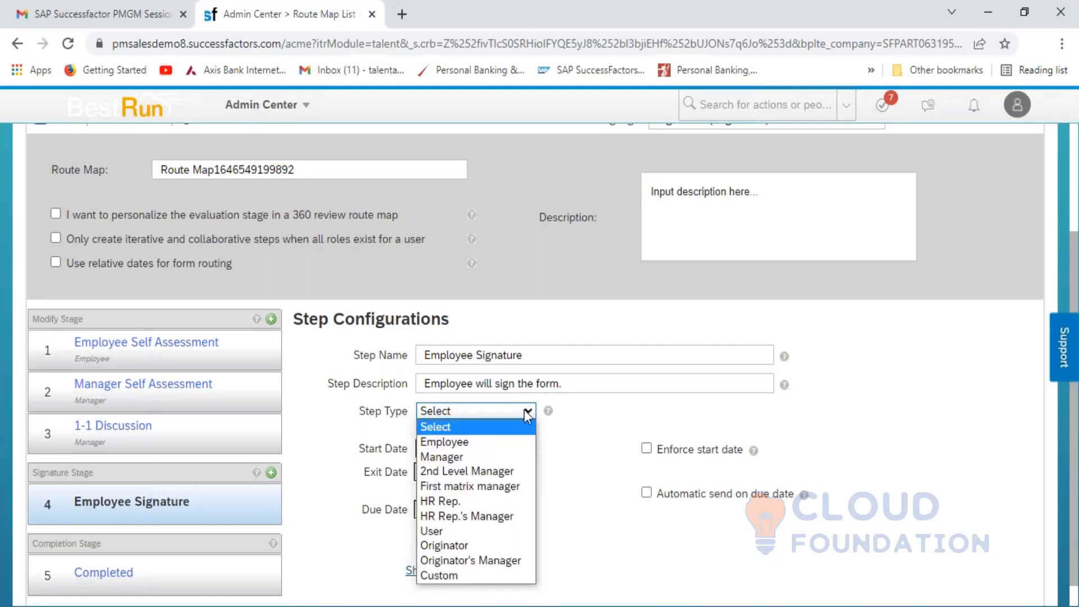
pyautogui.click(494, 444)
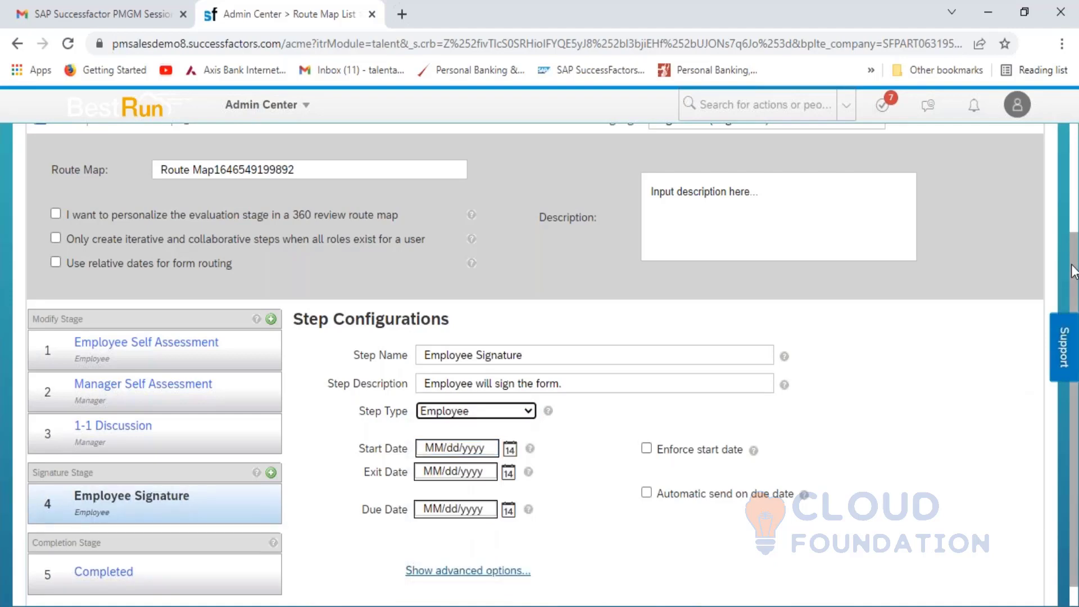
# - Set the introduction text 'Employee will sign the form' and Step Id 4
pyautogui.scroll(-1, 505, 393)
pyautogui.moveTo(87, 494)
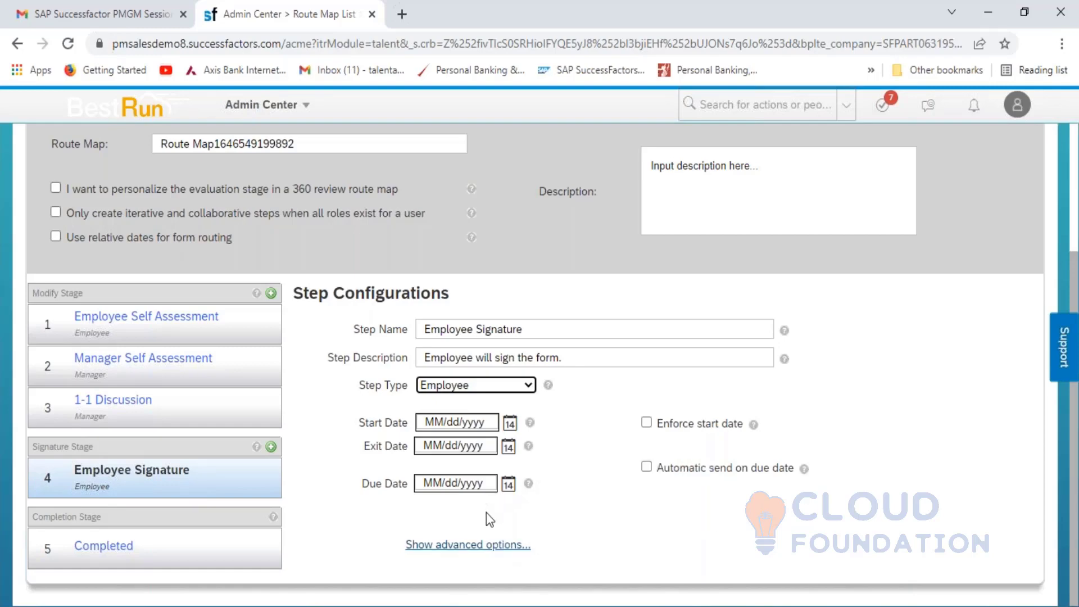
pyautogui.click(486, 545)
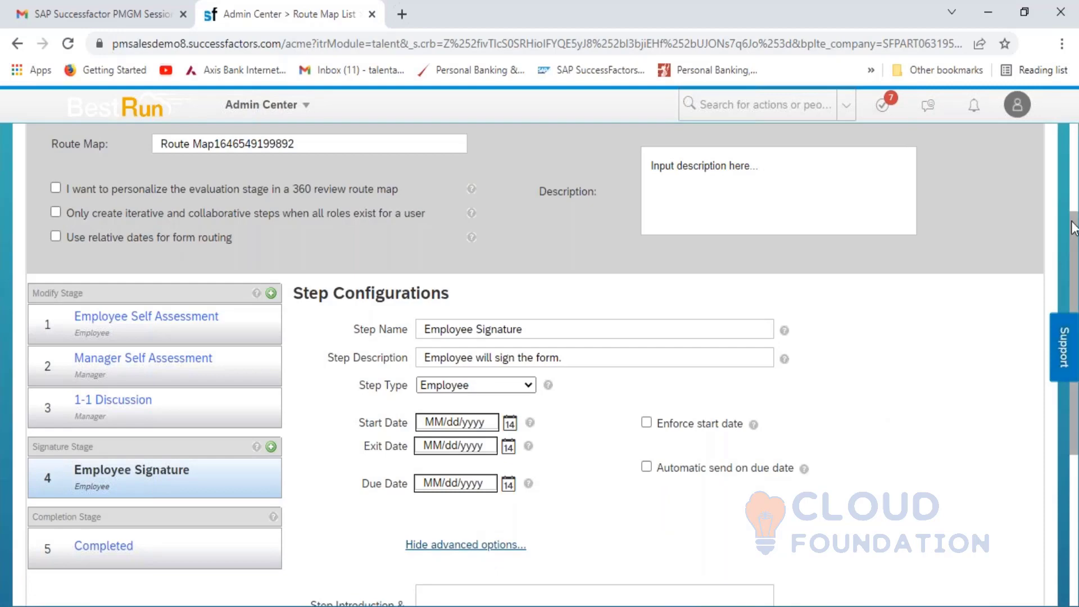
pyautogui.scroll(-4, 1073, 227)
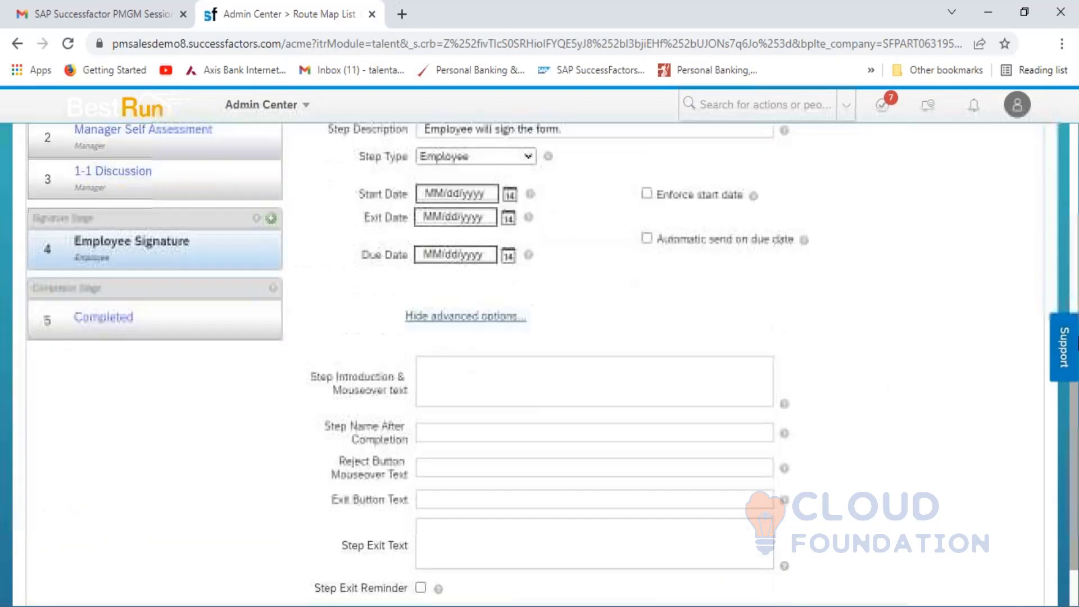
pyautogui.click(484, 374)
pyautogui.write('E')
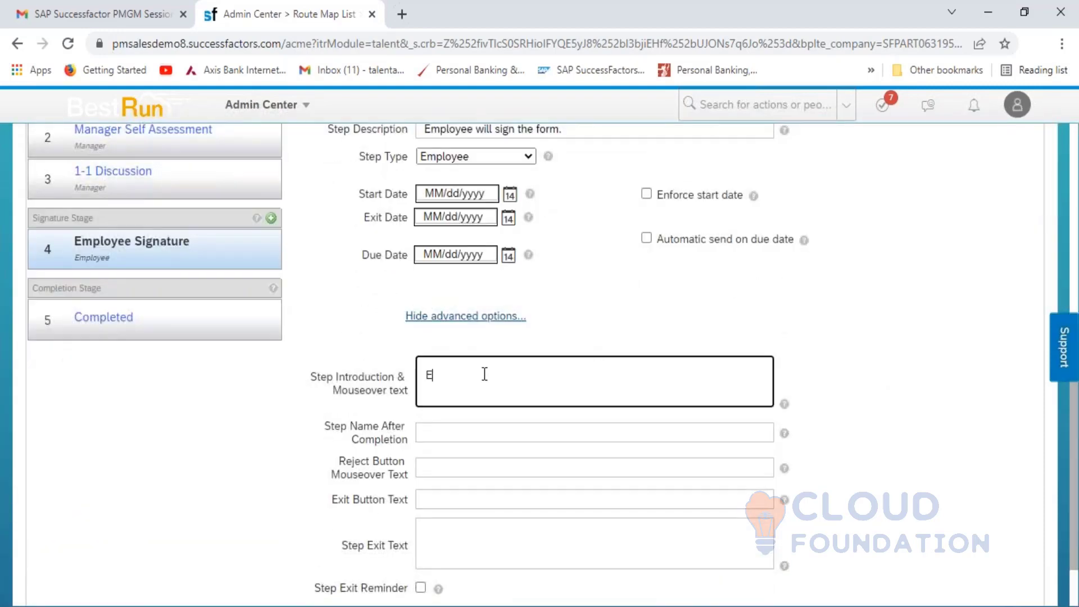
pyautogui.write('mployee will sign ')
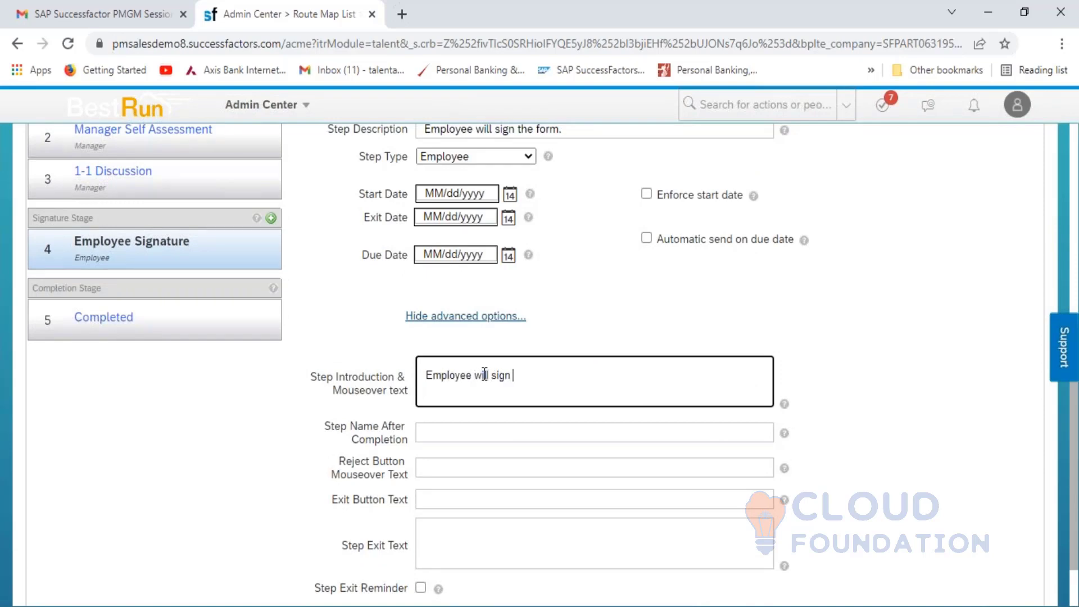
pyautogui.write('the form')
pyautogui.click(912, 425)
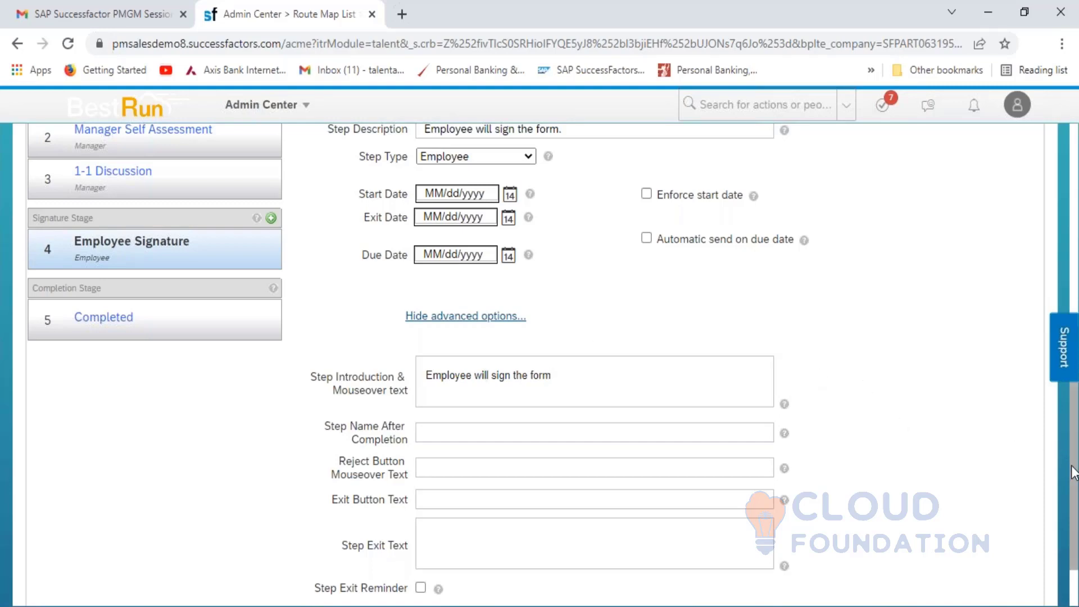
pyautogui.scroll(-2, 1074, 534)
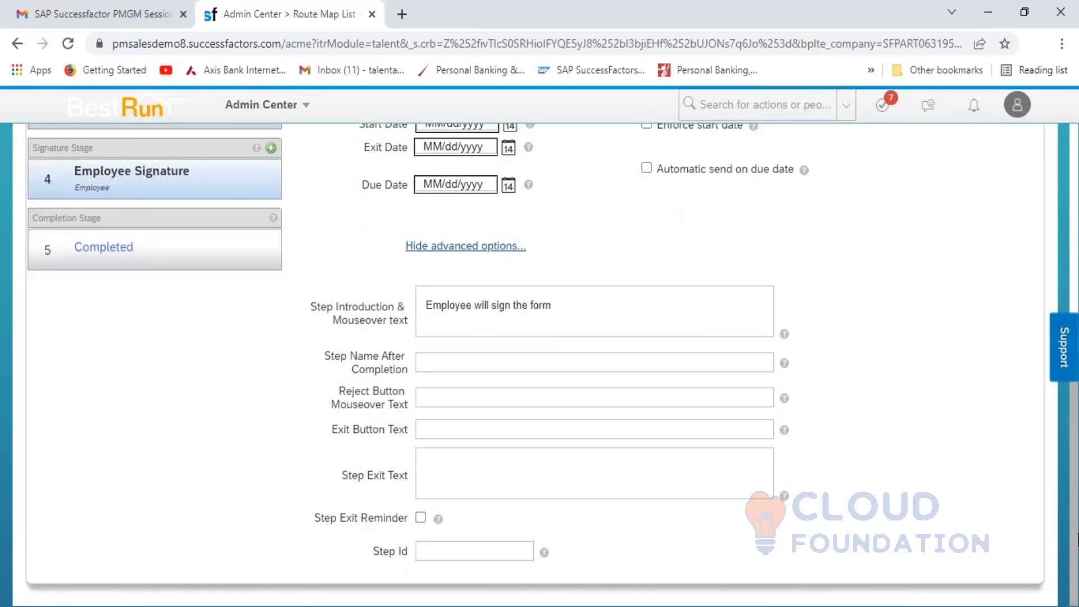
pyautogui.click(444, 555)
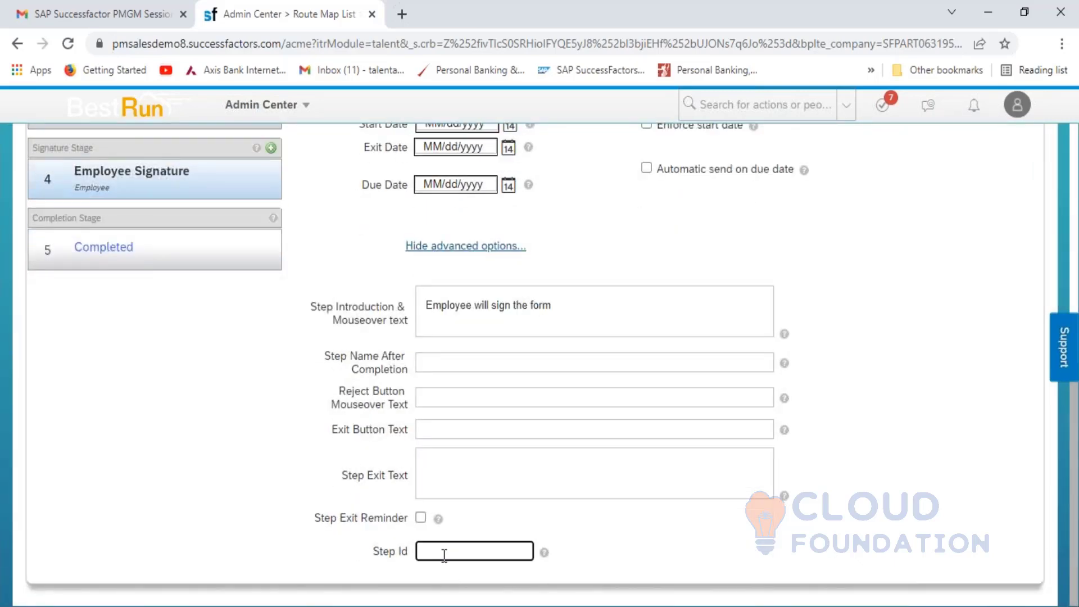
pyautogui.write('4')
# - Add a 'Manager Signature' step to the Signature Stage
pyautogui.click(275, 152)
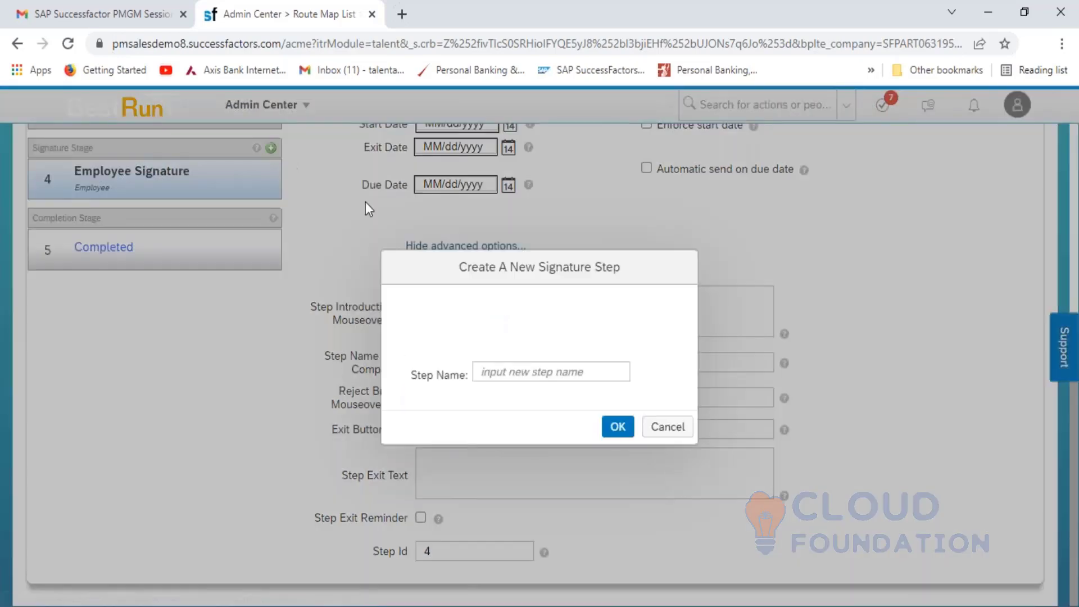
pyautogui.click(520, 372)
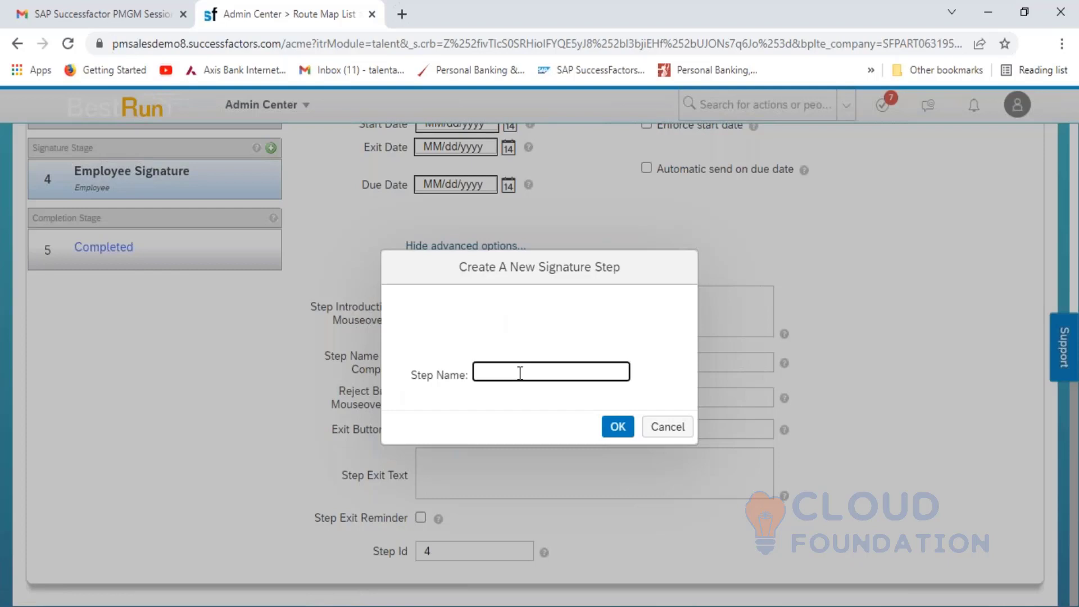
pyautogui.write('Manager Signature')
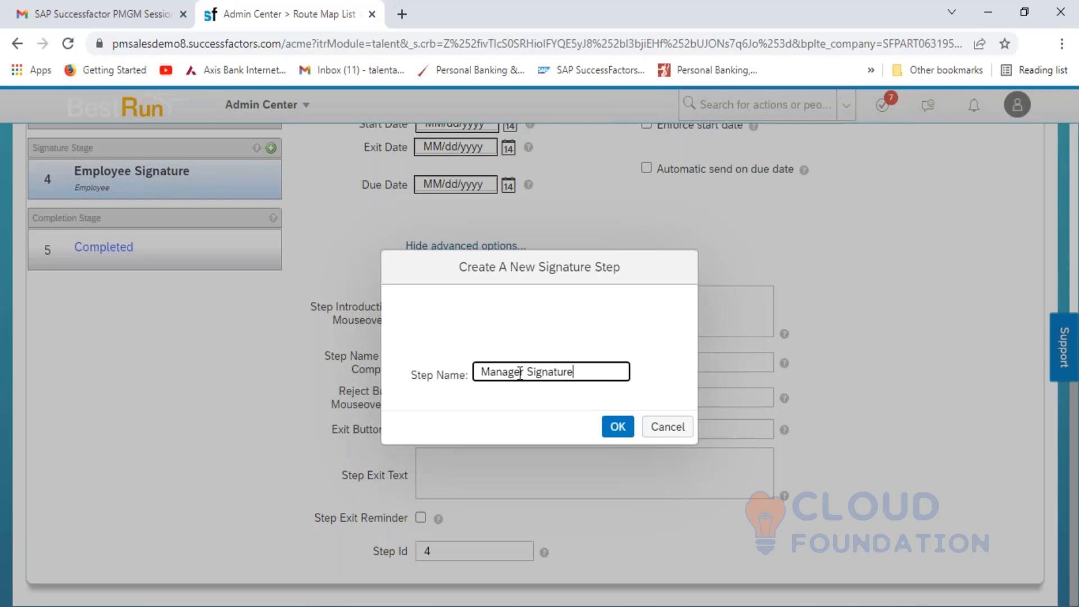
pyautogui.click(612, 431)
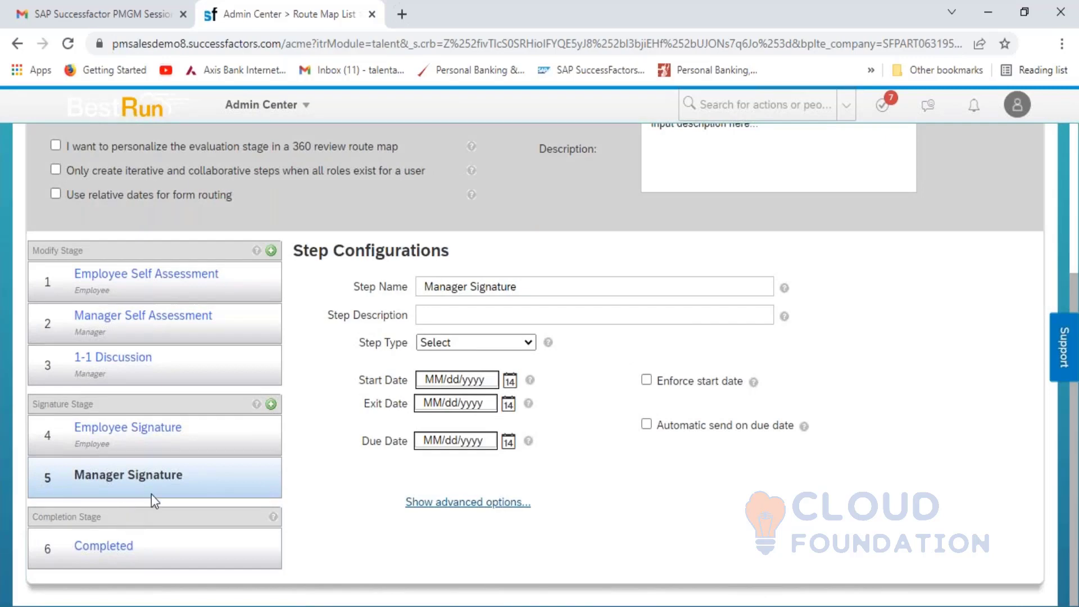
# - Describe it as 'Manager will sign up the form' and set the step type to Manager
pyautogui.click(468, 315)
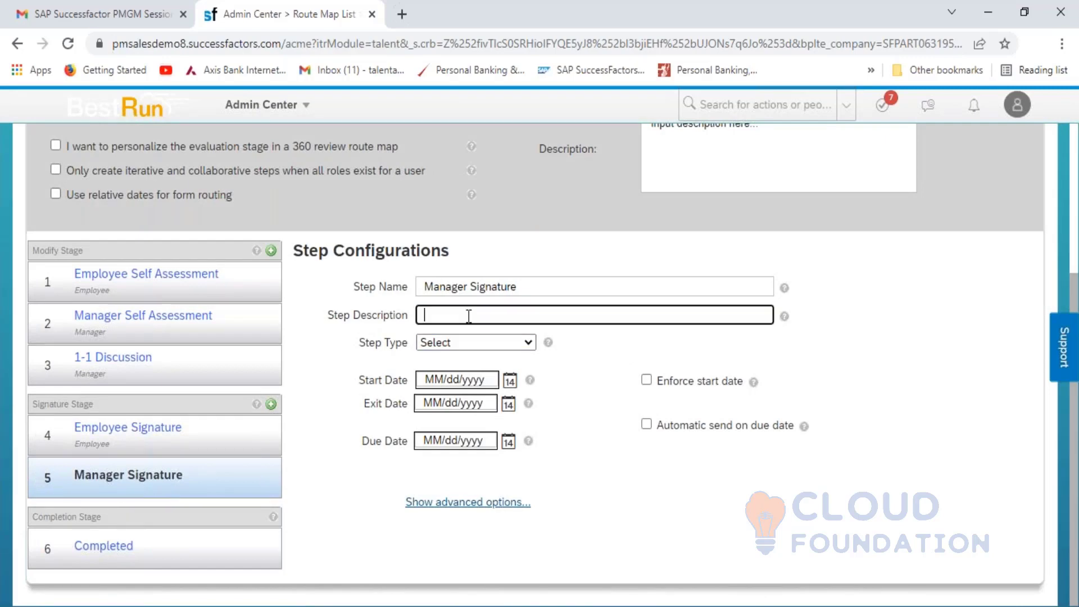
pyautogui.write('Manager will sign')
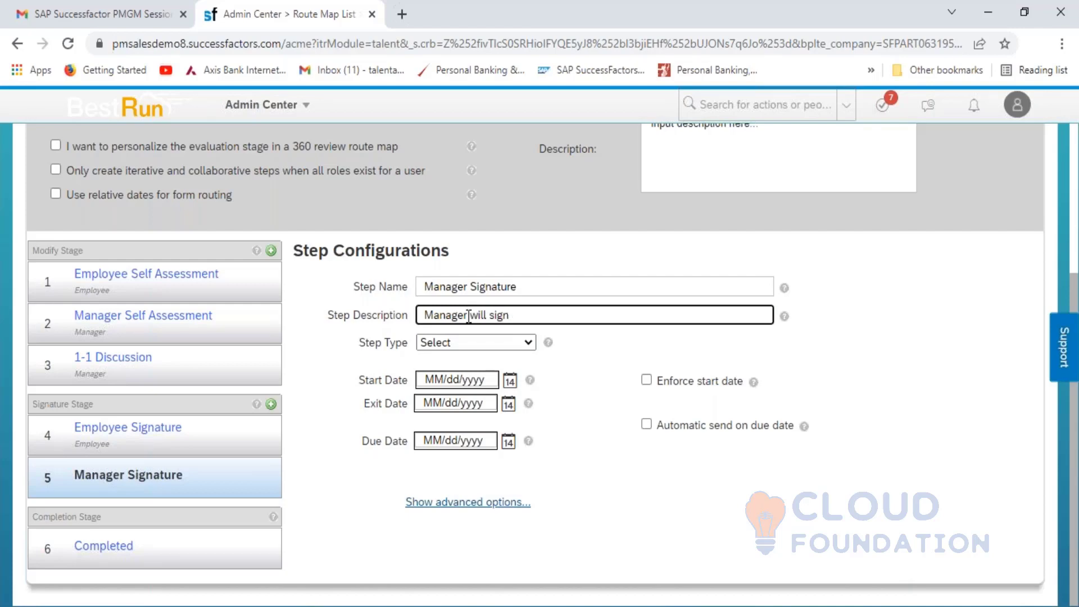
pyautogui.write(' up the form')
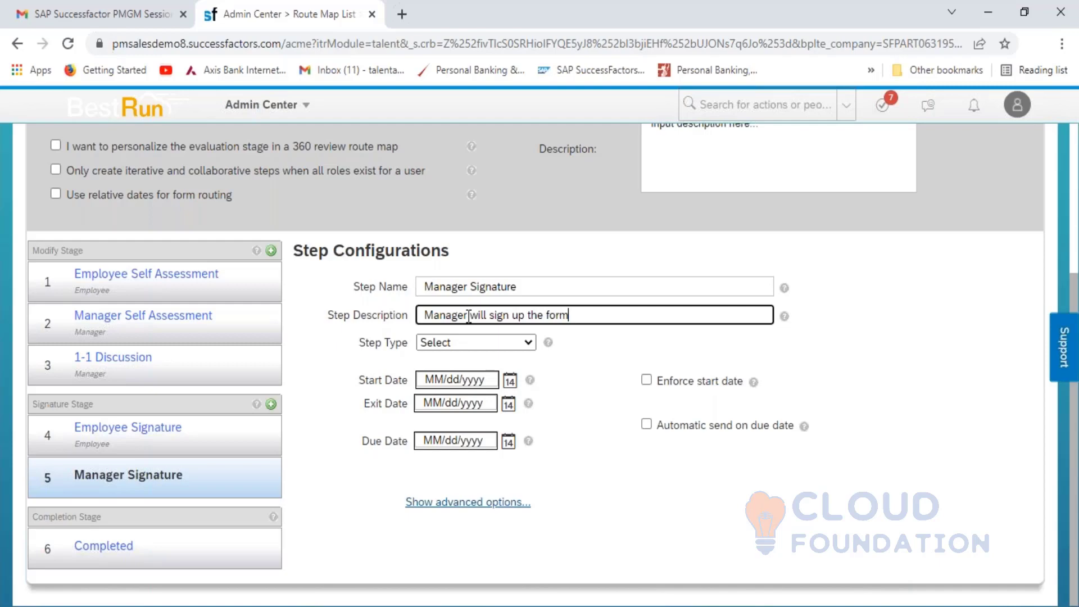
pyautogui.click(520, 348)
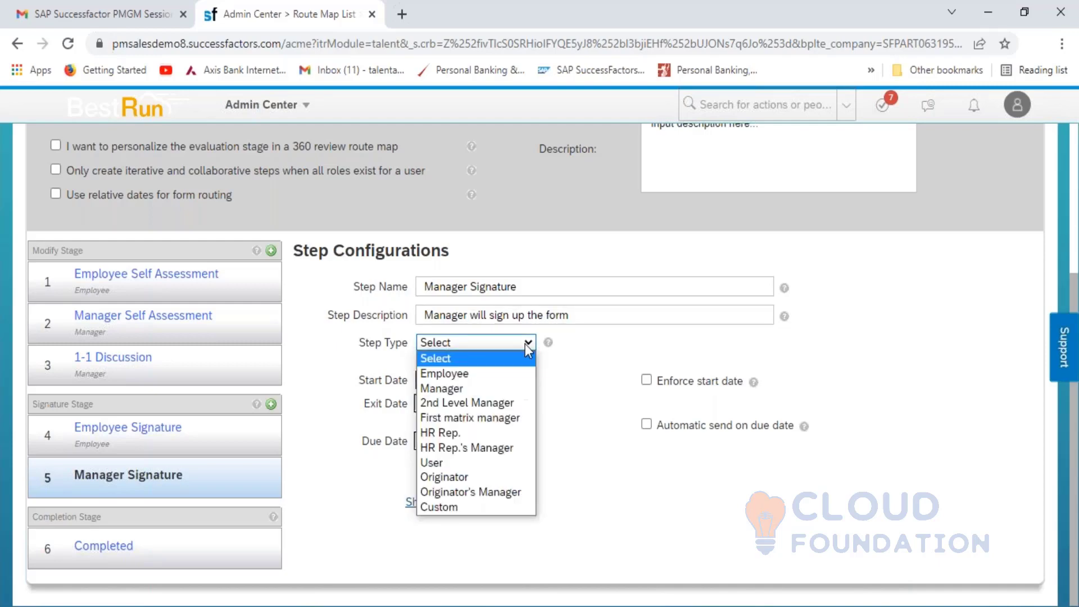
pyautogui.click(490, 391)
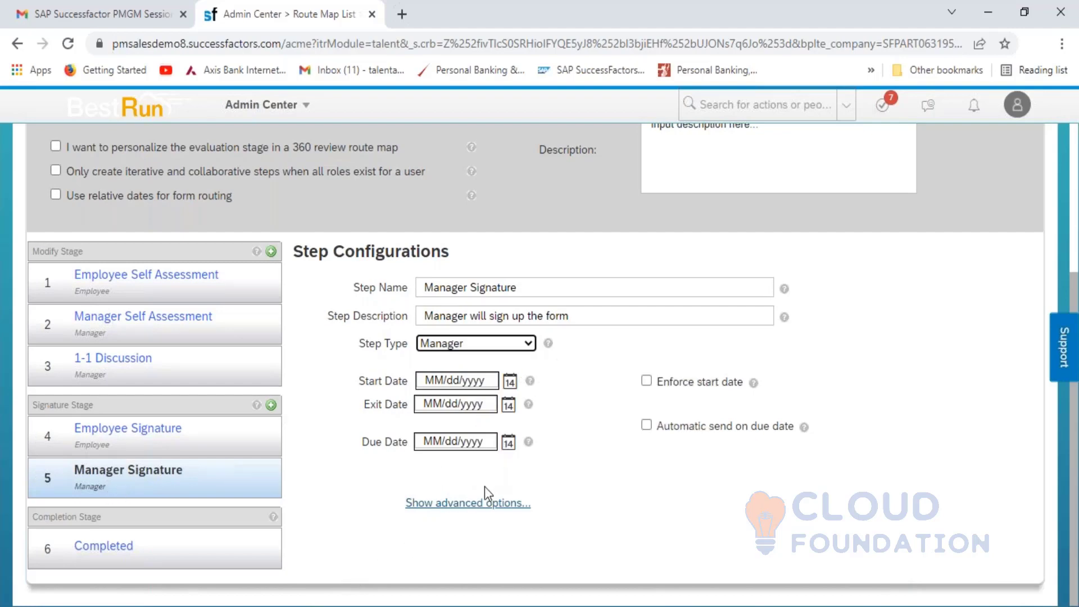
pyautogui.click(481, 504)
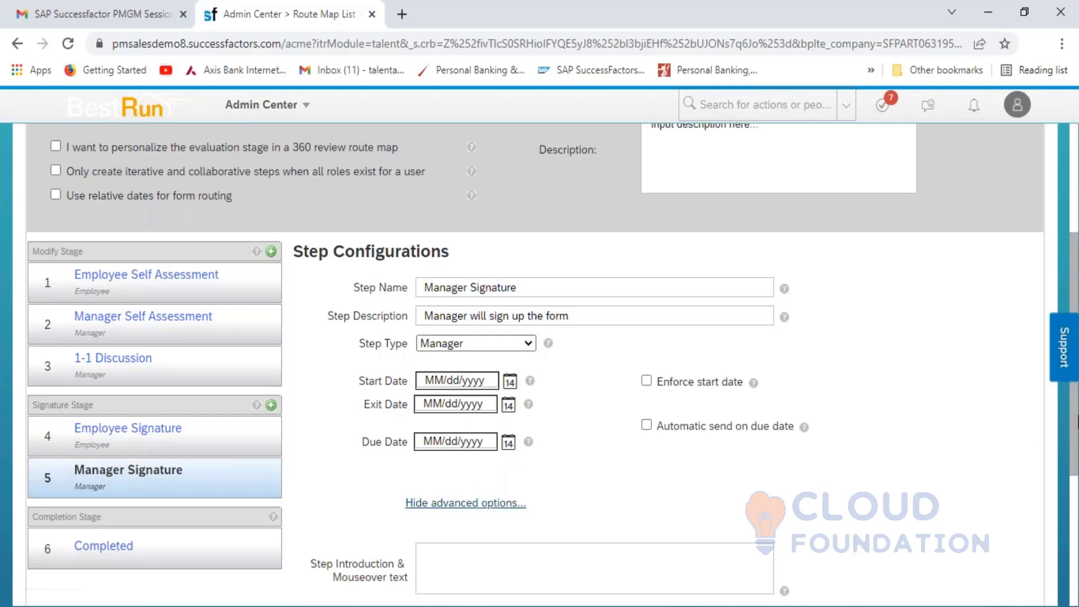
# - Give the Manager Signature step the introduction 'Manager will sign up the form.' and Step Id 5
pyautogui.moveTo(1075, 422); pyautogui.dragTo(1078, 564)
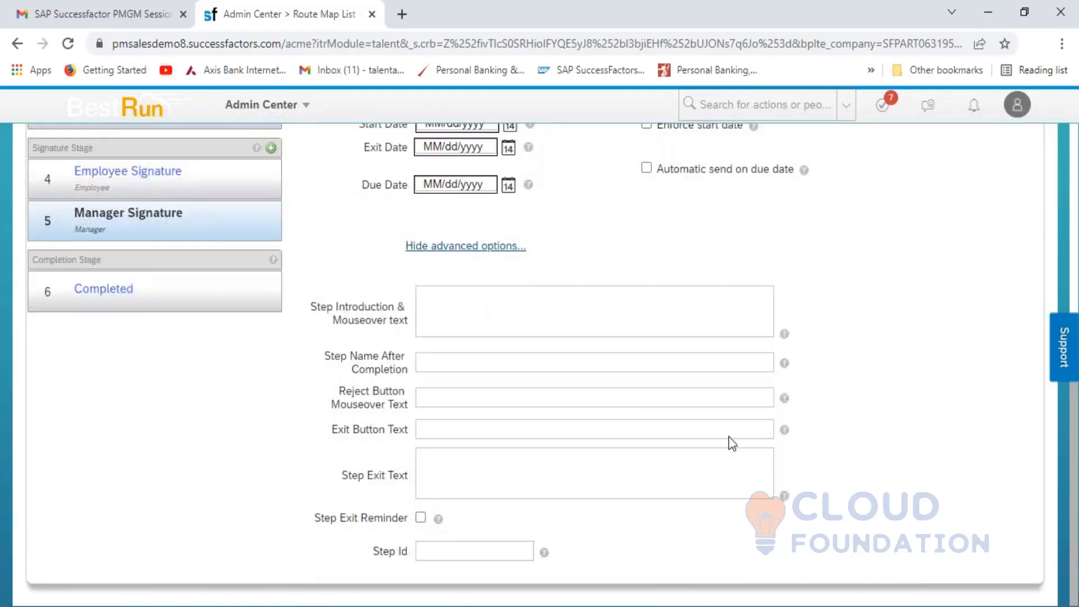
pyautogui.click(535, 296)
pyautogui.write('Man')
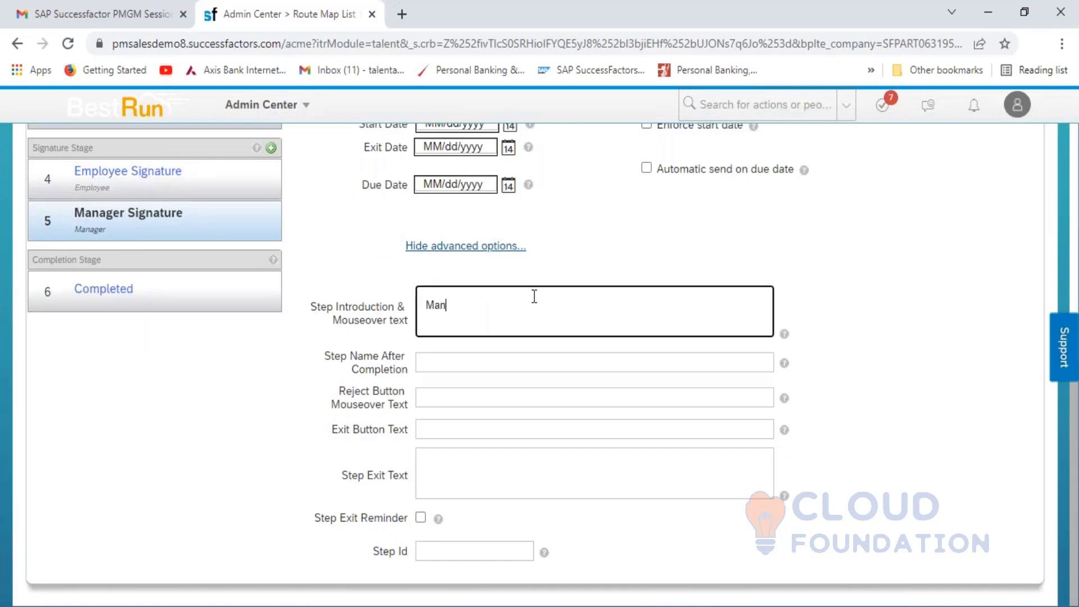
pyautogui.write('ager will sign up the form.')
pyautogui.click(450, 549)
pyautogui.write('5')
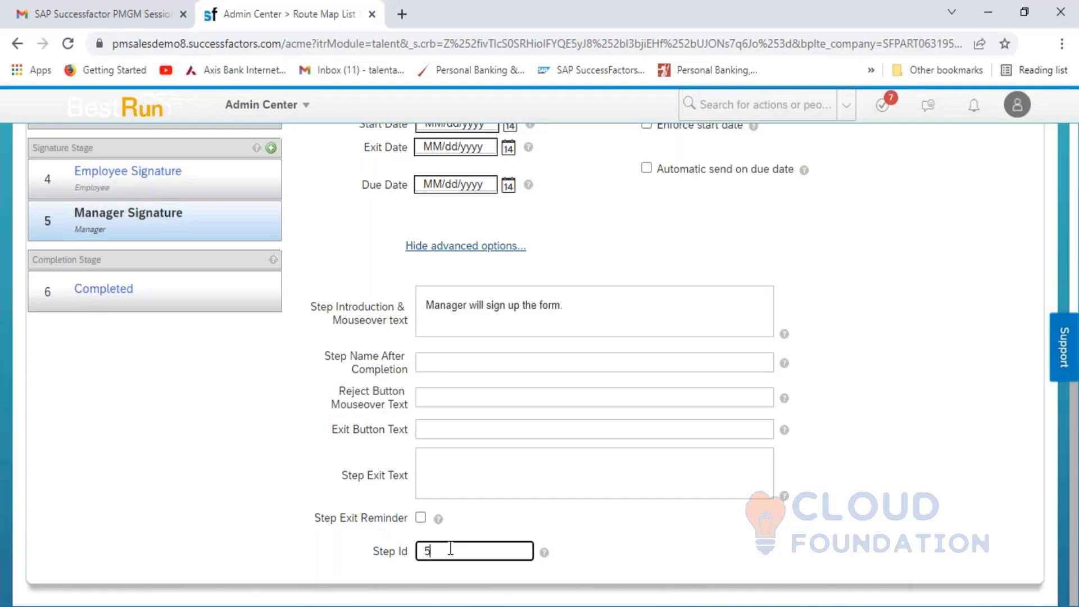
pyautogui.click(853, 549)
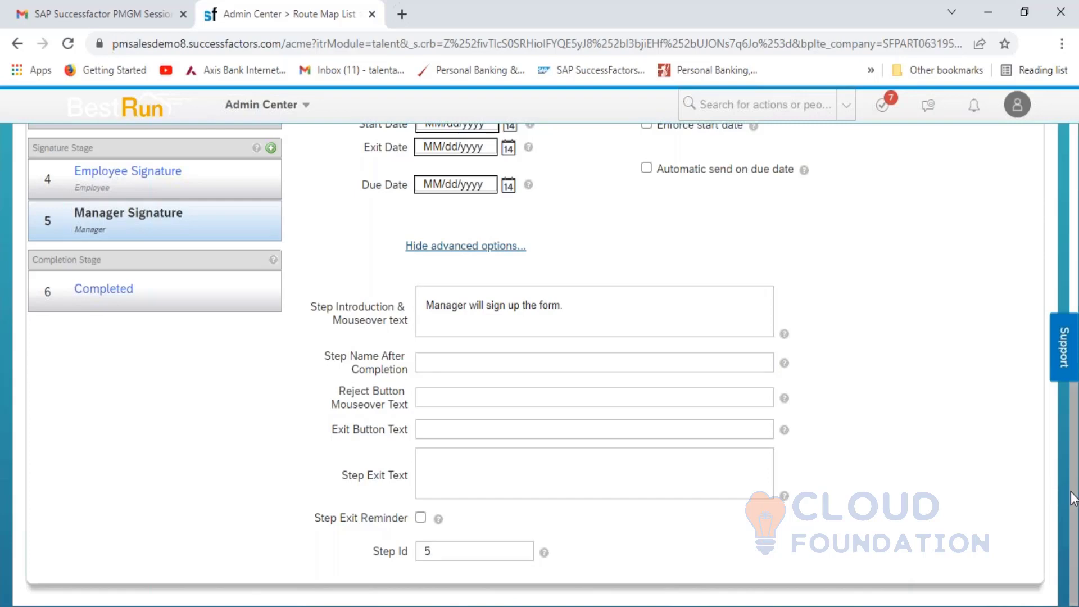
pyautogui.moveTo(1073, 500); pyautogui.dragTo(1065, 462)
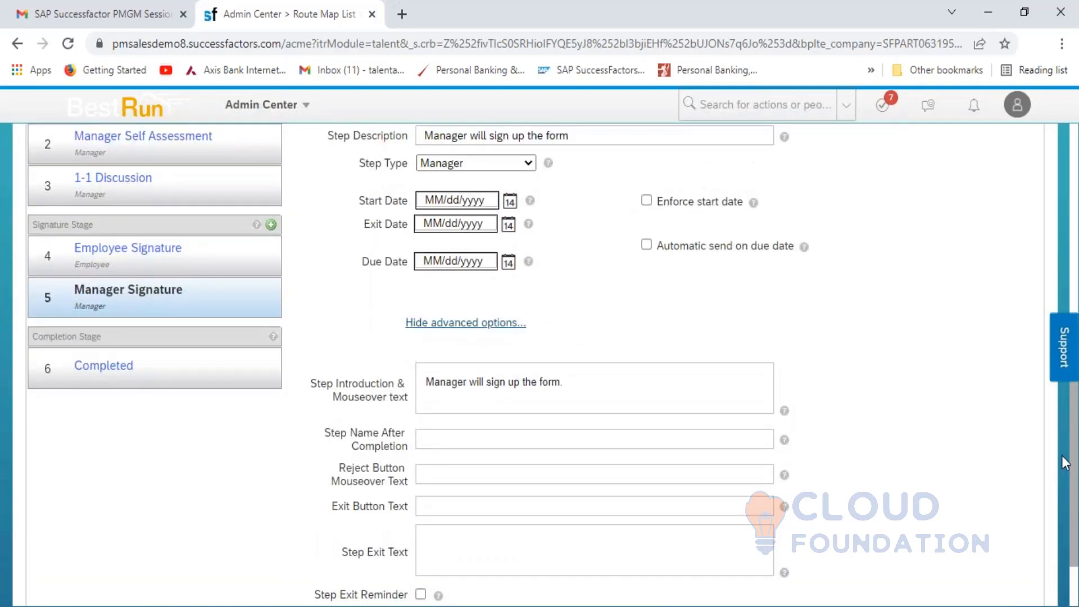
pyautogui.scroll(3, 1064, 433)
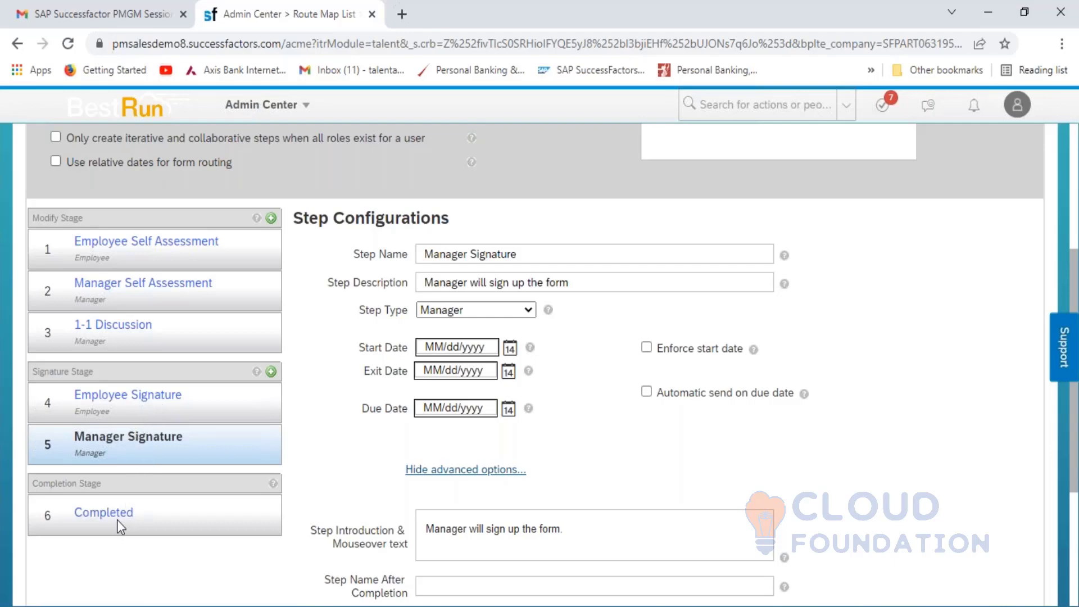
# - Show the Completed step's configuration, leaving its carbon-copy role at Select
pyautogui.click(104, 512)
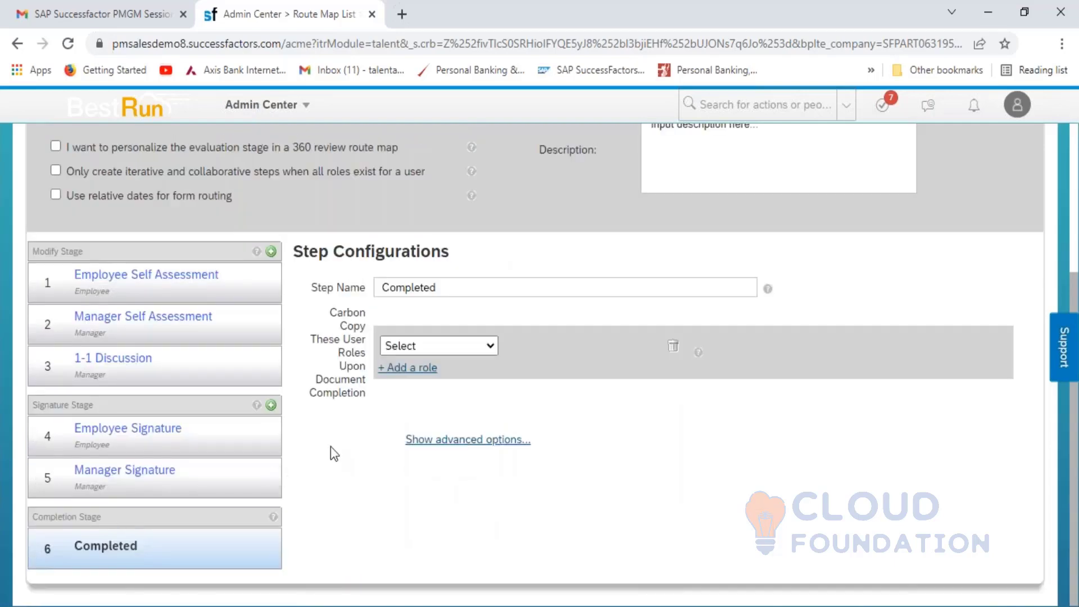
pyautogui.click(488, 347)
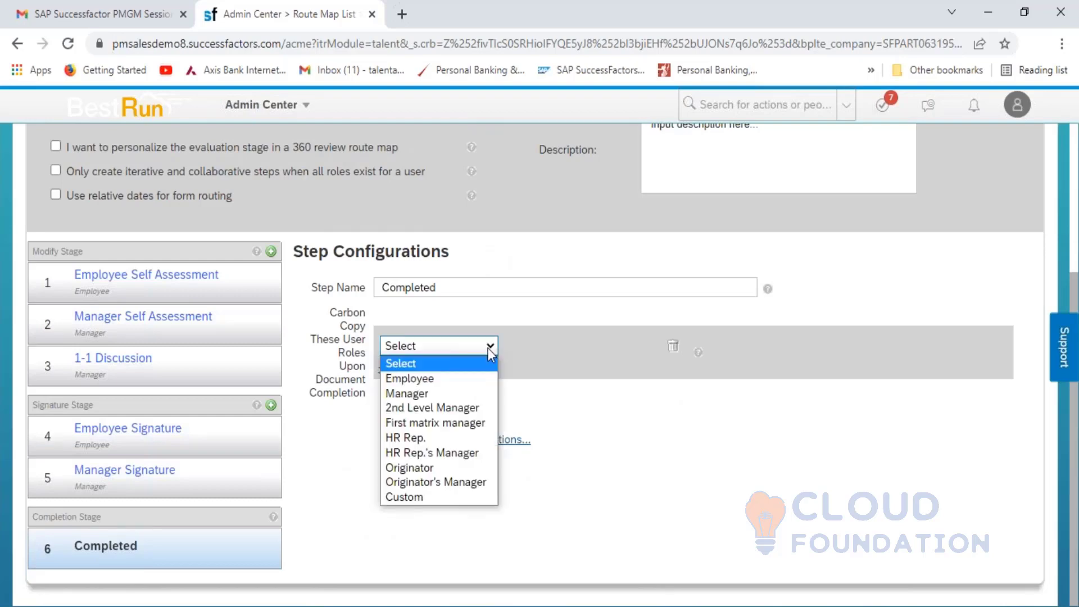
pyautogui.click(635, 416)
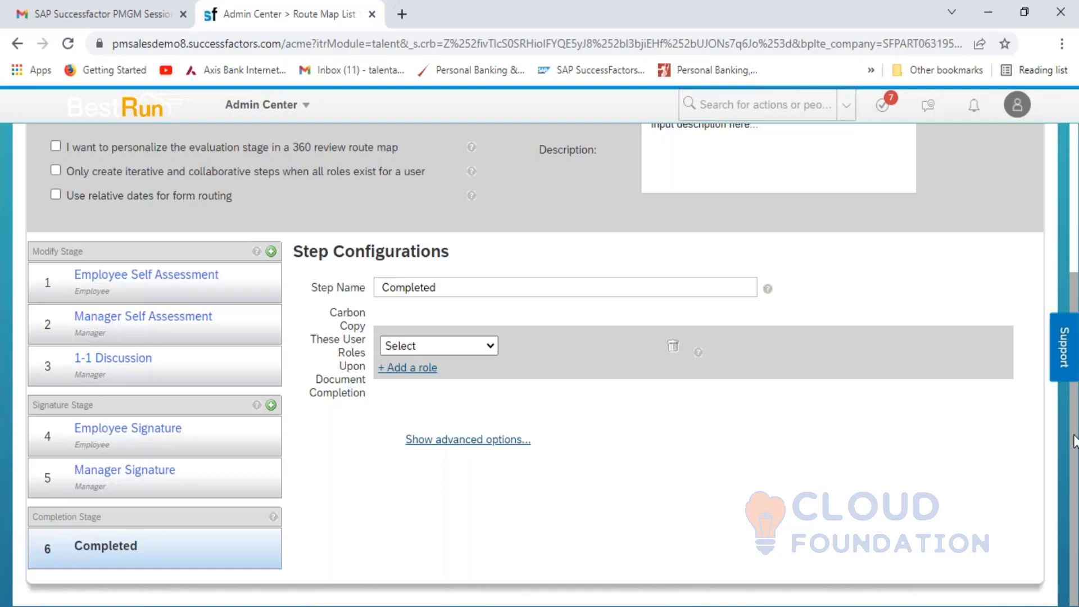
pyautogui.scroll(2, 1074, 446)
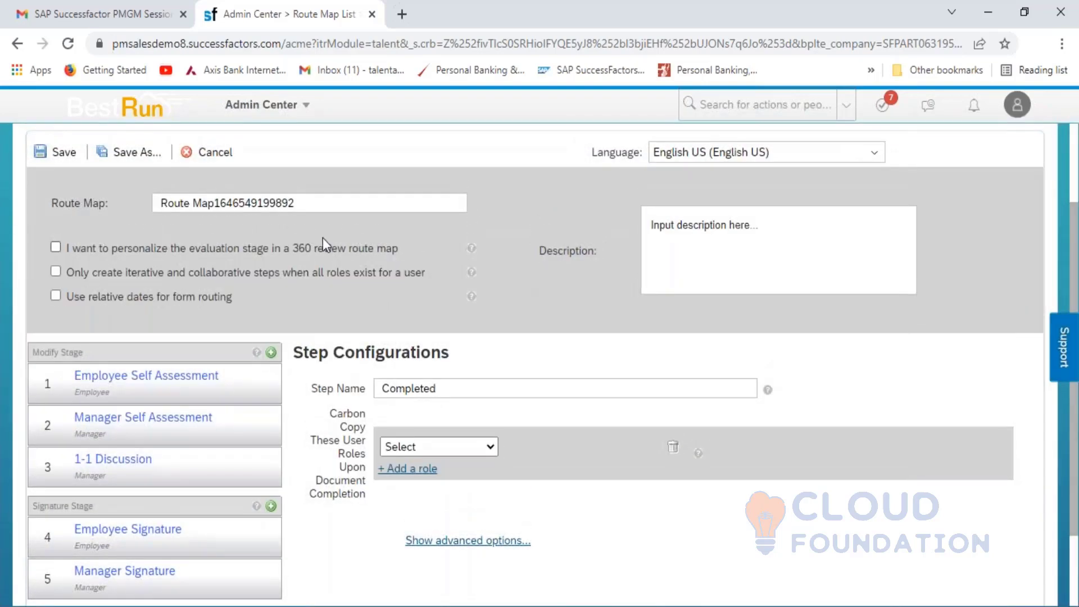
# - Rename the route map 'HCL_Manage Route Map Form' and describe it as 'HCL Manage Route Map Form'
pyautogui.click(299, 206)
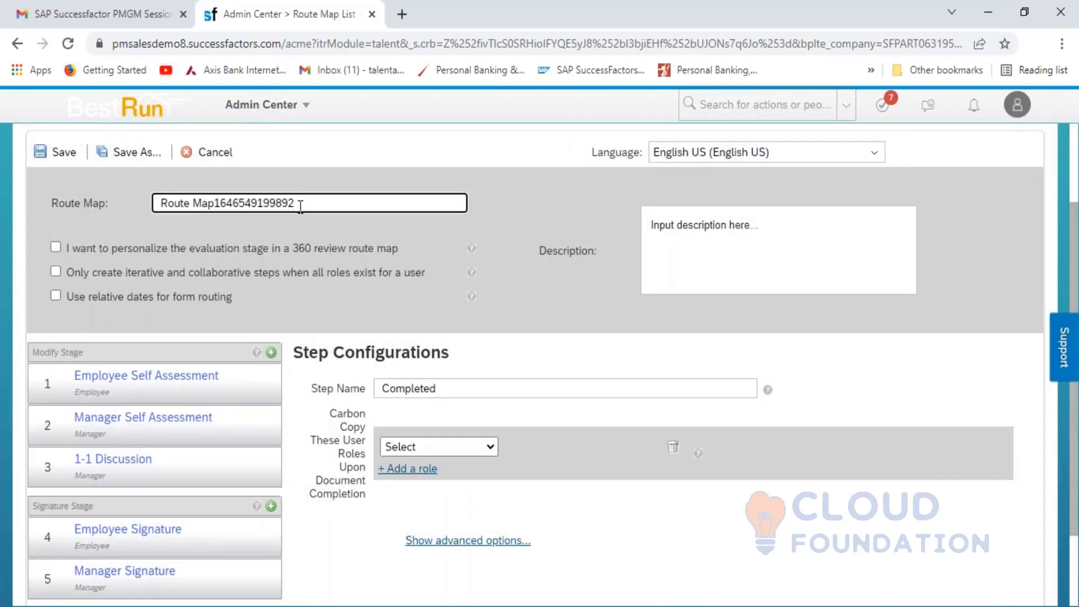
pyautogui.hotkey('shift', 'Left')
pyautogui.hotkey('shift', 'Left')
pyautogui.hotkey('shift', 'Left')
pyautogui.hotkey('shift', 'Left')
pyautogui.hotkey('shift', 'Left')
pyautogui.hotkey('shift', 'Left')
pyautogui.hotkey('shift', 'Left')
pyautogui.hotkey('shift', 'Left')
pyautogui.hotkey('shift', 'Left')
pyautogui.hotkey('shift', 'Left')
pyautogui.hotkey('shift', 'Left')
pyautogui.hotkey('shift', 'Left')
pyautogui.hotkey('shift', 'Left')
pyautogui.hotkey('shift', 'Left')
pyautogui.hotkey('shift', 'Left')
pyautogui.hotkey('shift', 'Left')
pyautogui.hotkey('shift', 'Left')
pyautogui.hotkey('shift', 'Left')
pyautogui.hotkey('shift', 'Left')
pyautogui.hotkey('shift', 'Left')
pyautogui.hotkey('shift', 'Left')
pyautogui.hotkey('shift', 'Left')
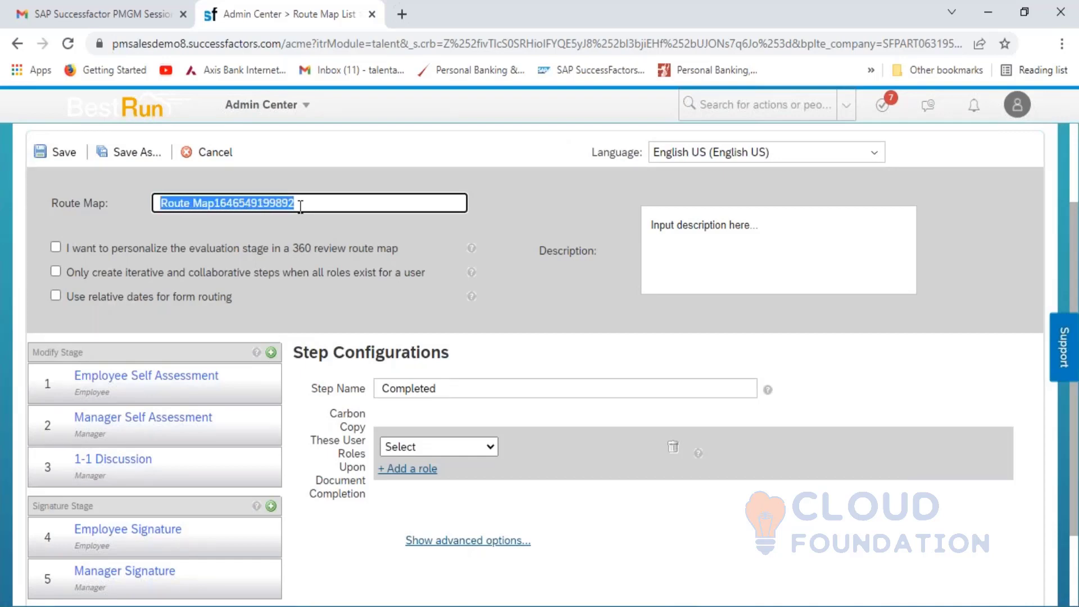
pyautogui.write('HCH')
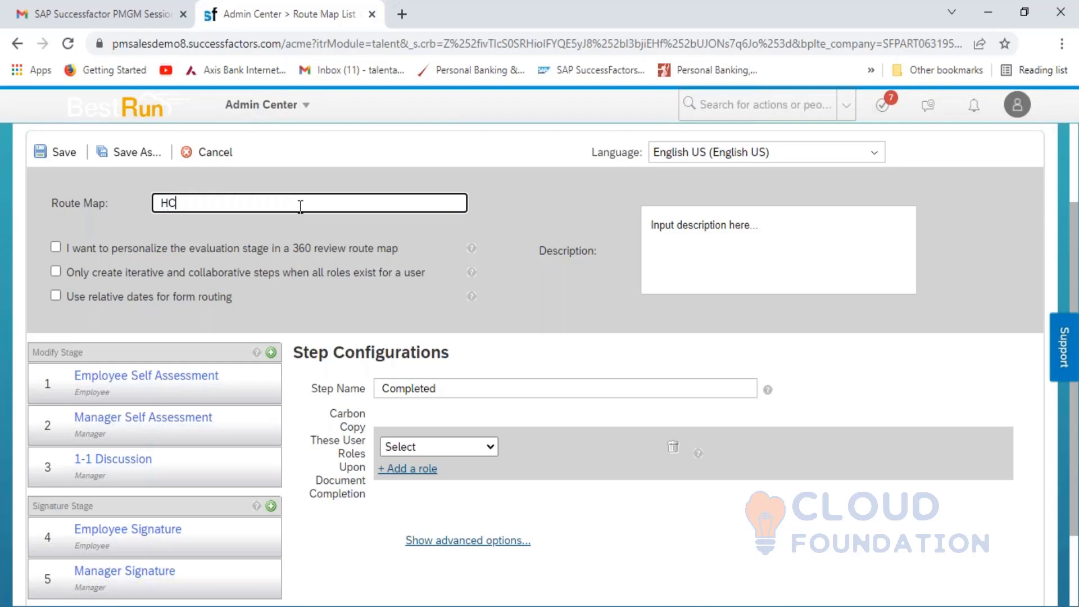
pyautogui.press('BackSpace')
pyautogui.write('L_Manage Route Map ')
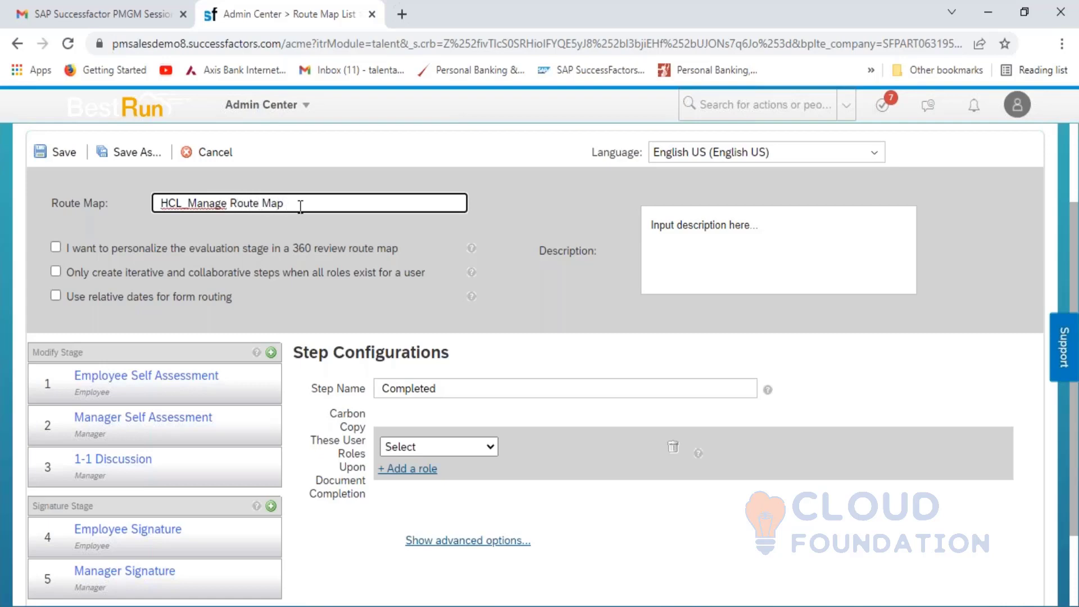
pyautogui.write('Form')
pyautogui.click(744, 239)
pyautogui.write('HC')
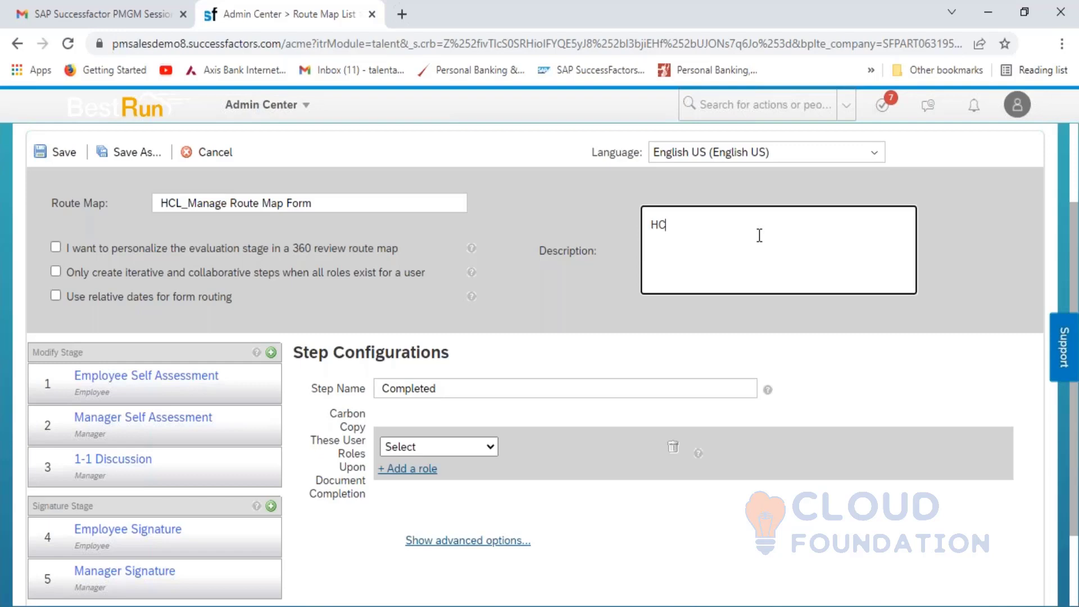
pyautogui.write('L Manage Route Map Form')
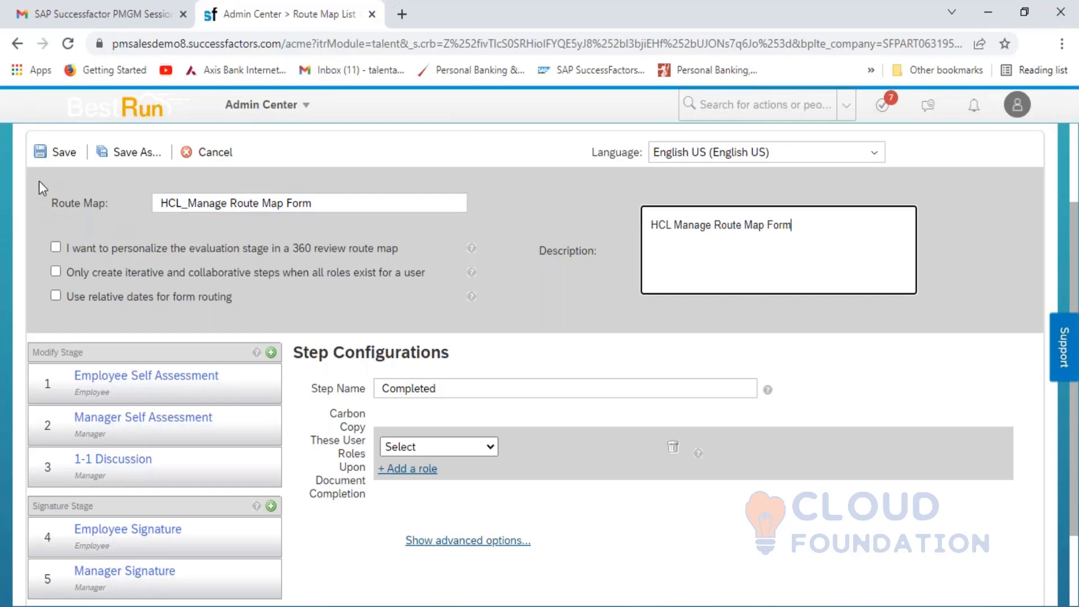
# - Save the HCL_Manage Route Map Form route map
pyautogui.click(58, 153)
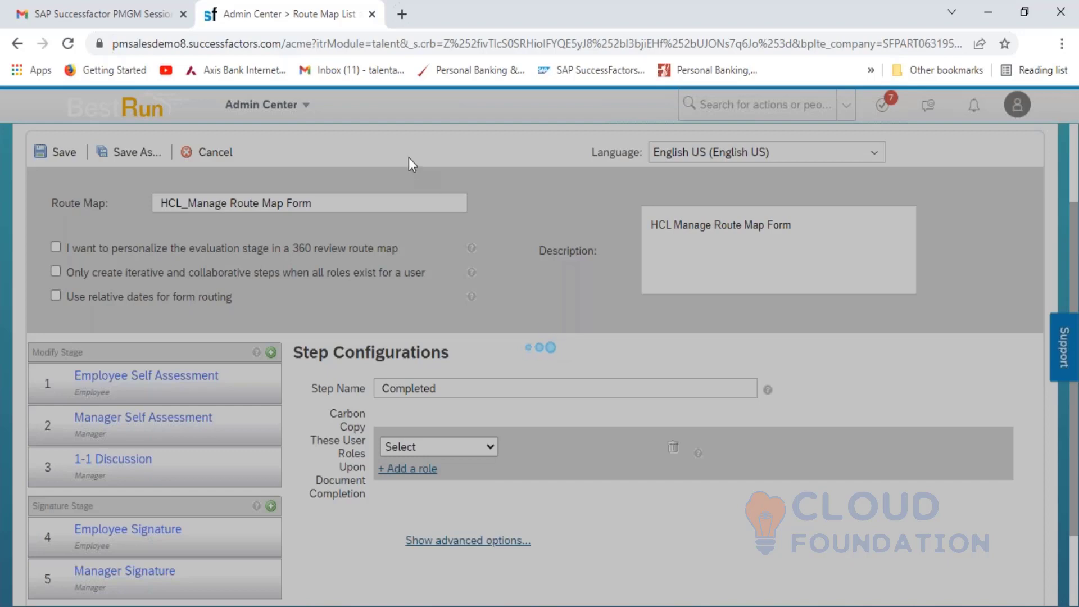
# - Duplicate the Admin Center tab so a separate login page is available
pyautogui.rightClick(303, 17)
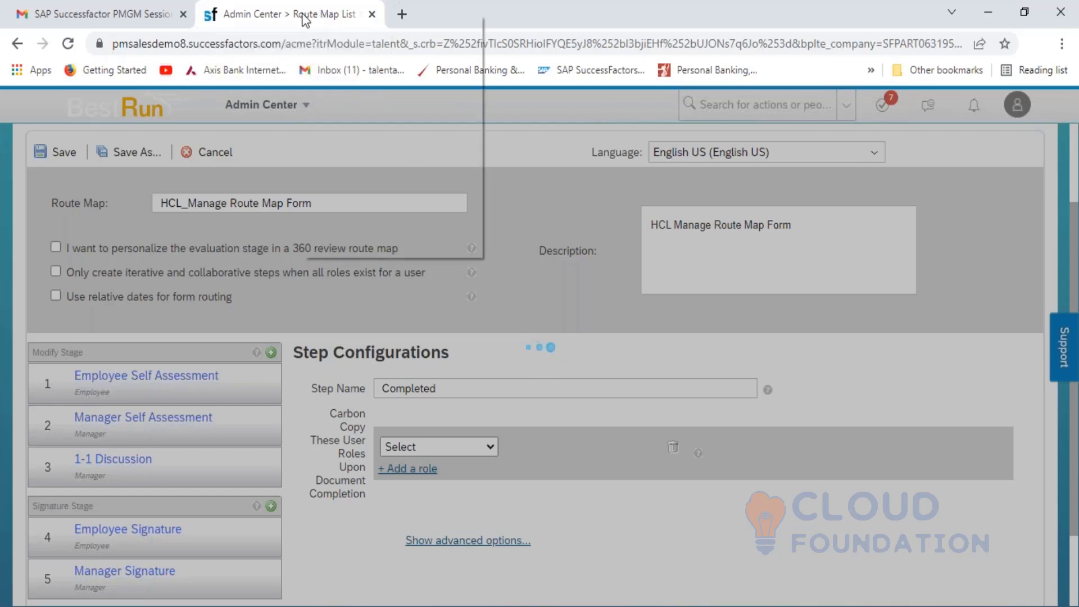
pyautogui.click(365, 127)
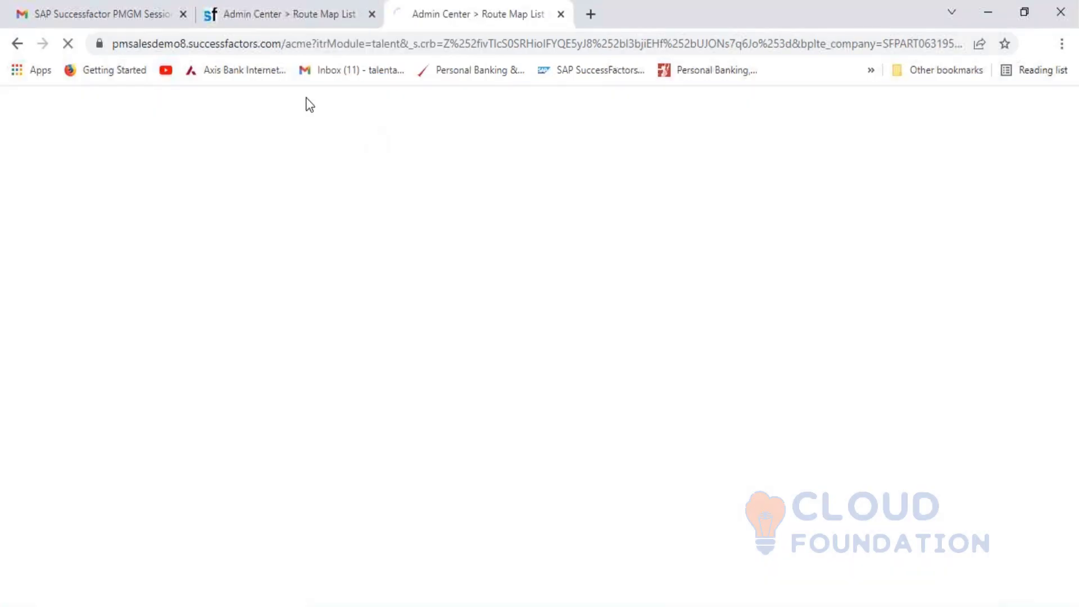
pyautogui.click(286, 9)
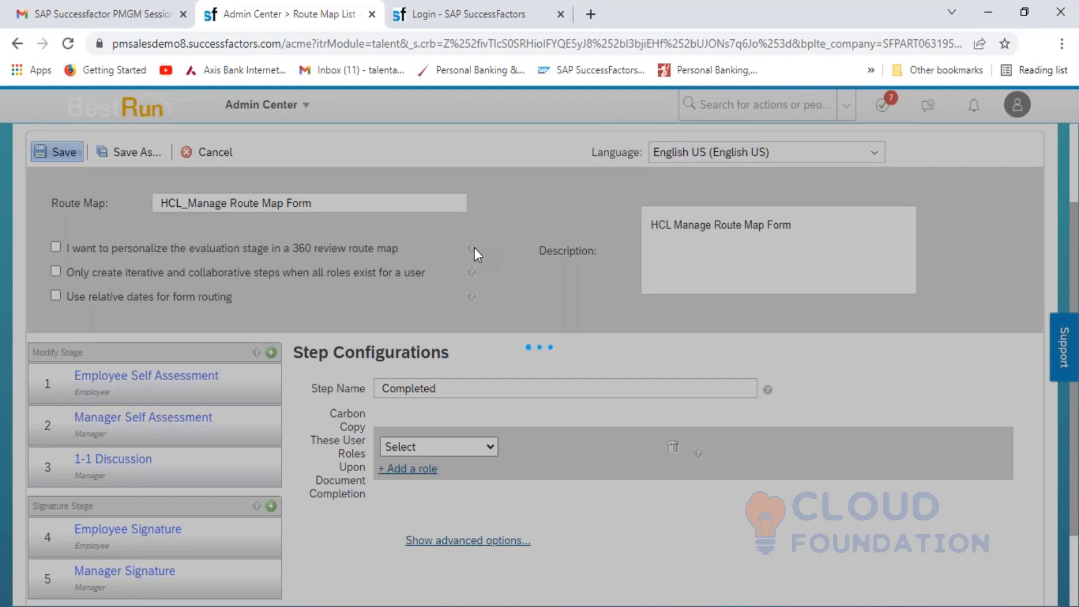
pyautogui.click(487, 29)
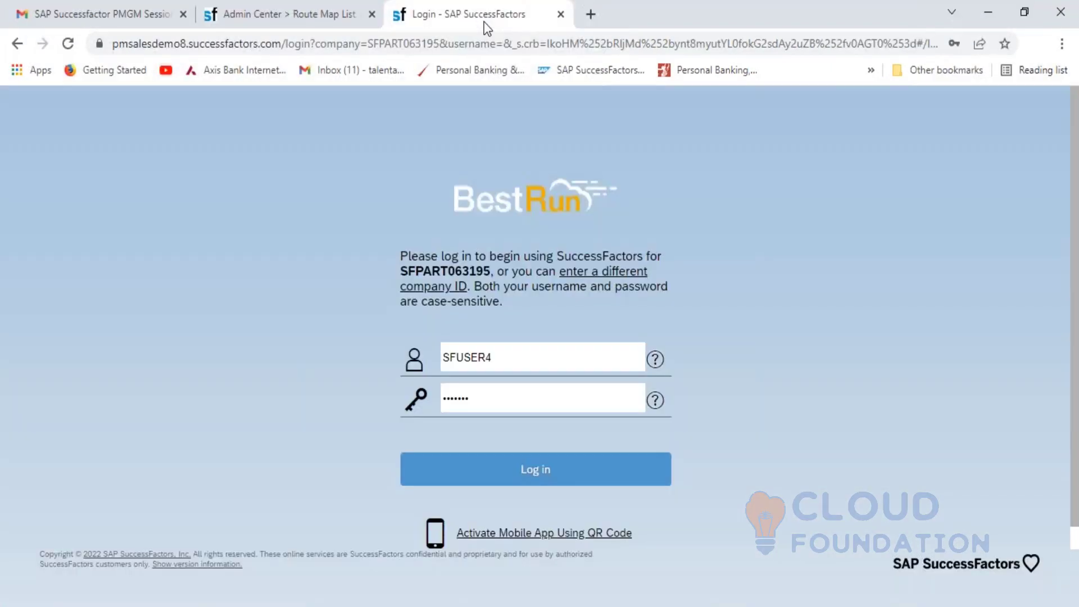
pyautogui.click(322, 22)
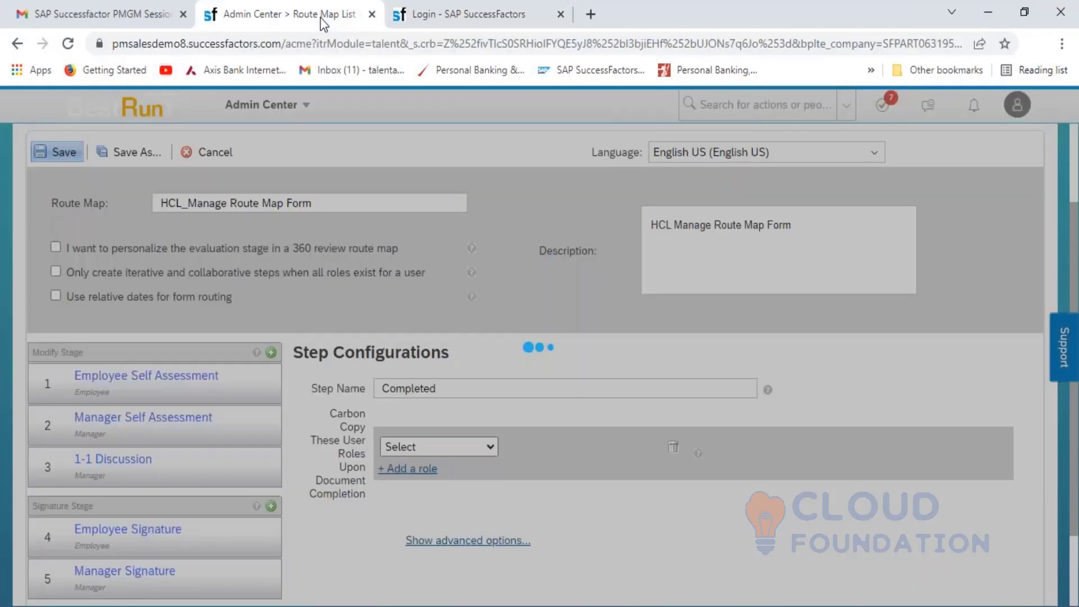
pyautogui.click(458, 21)
# - Log in on the login tab as a different user with their username and password
pyautogui.click(510, 361)
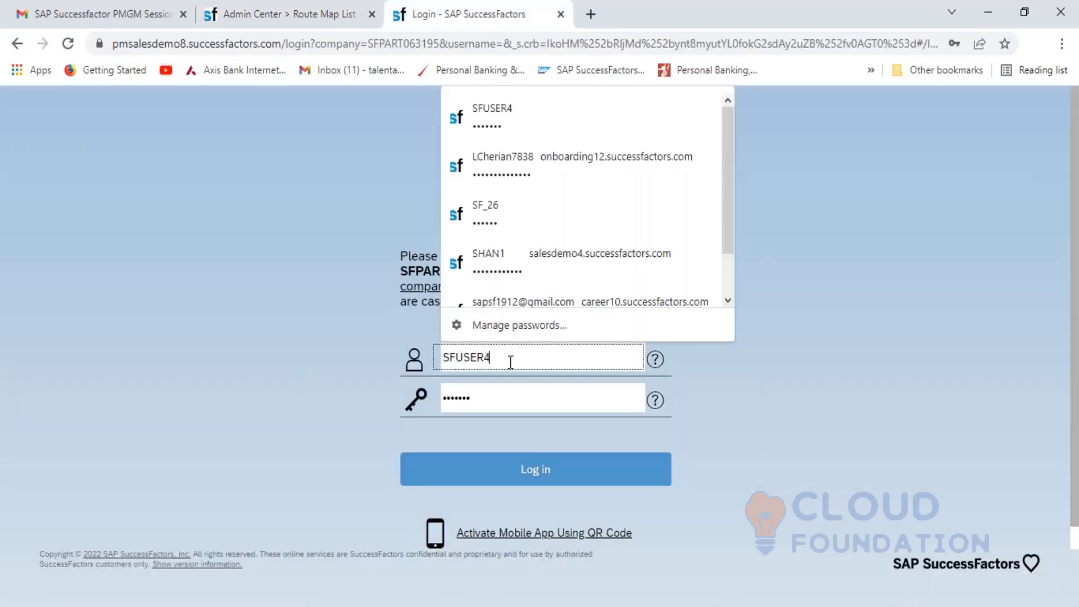
pyautogui.press('BackSpace')
pyautogui.press('BackSpace')
pyautogui.press('BackSpace')
pyautogui.press('BackSpace')
pyautogui.press('BackSpace')
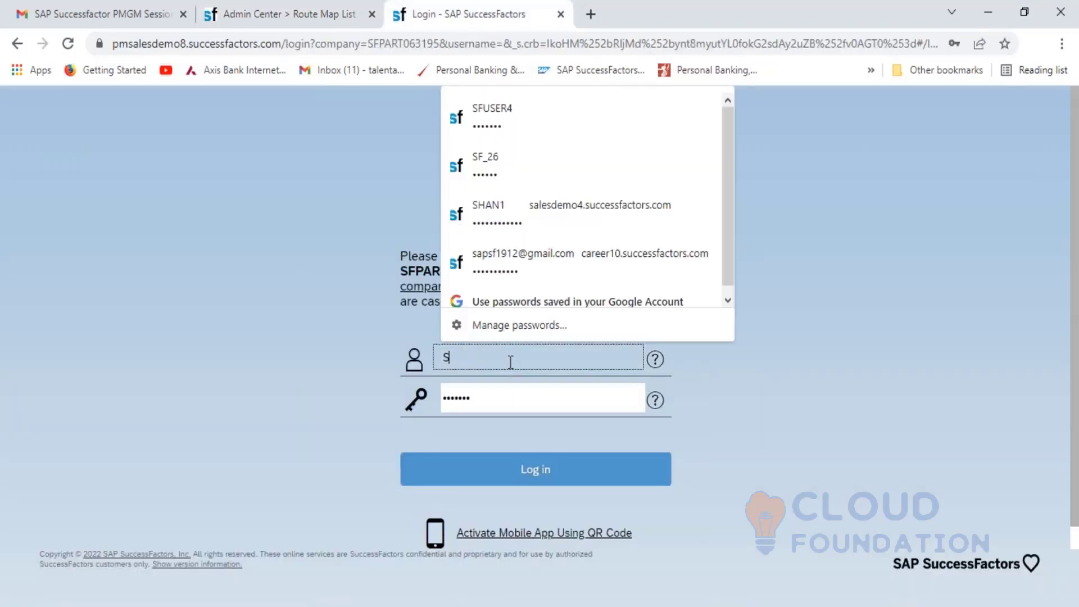
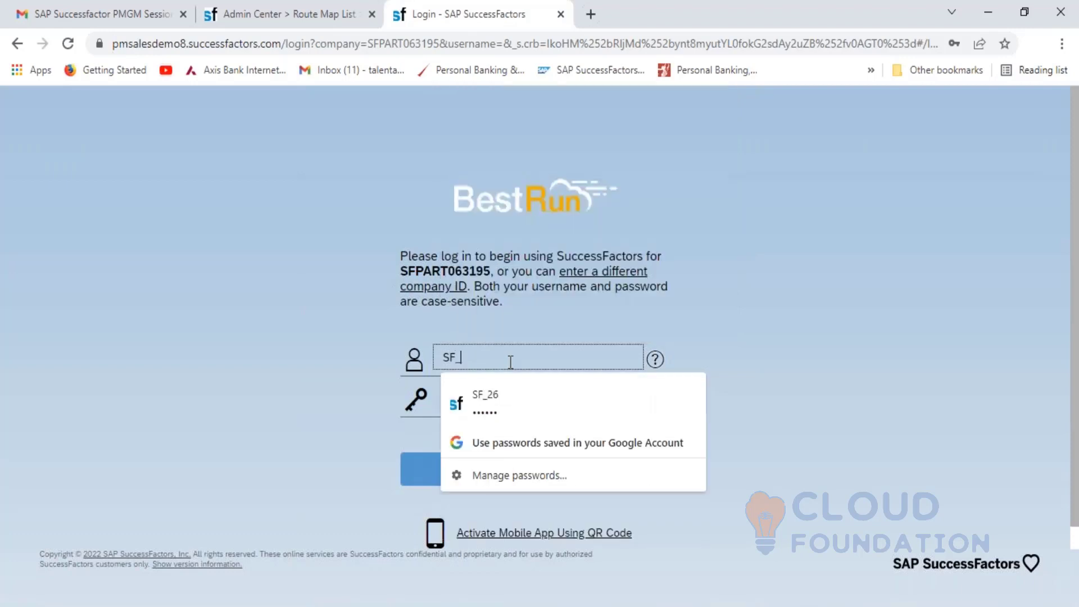
pyautogui.press('Tab')
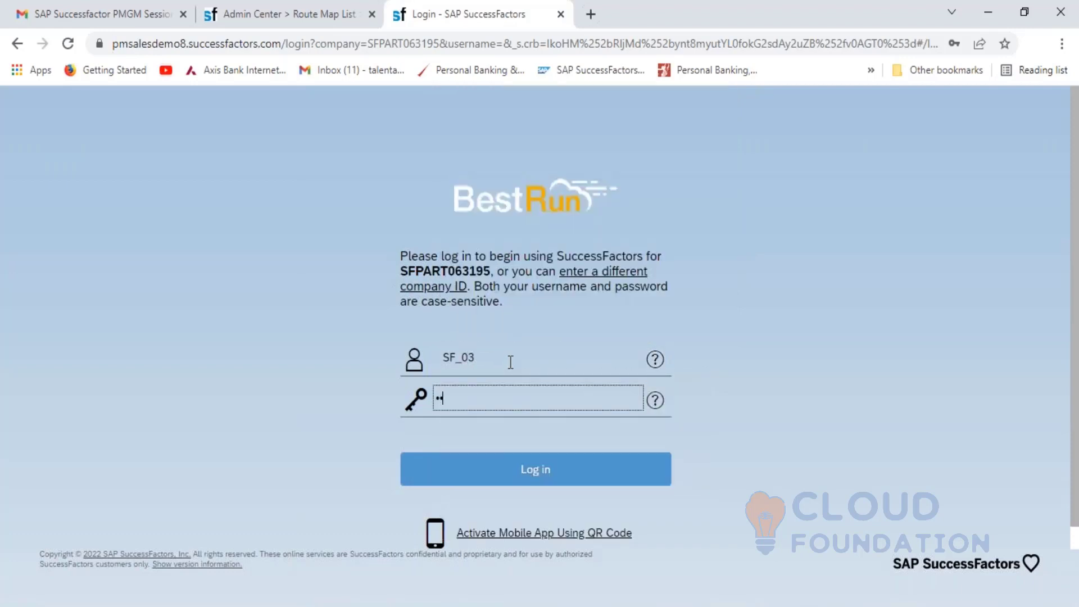
pyautogui.press('Return')
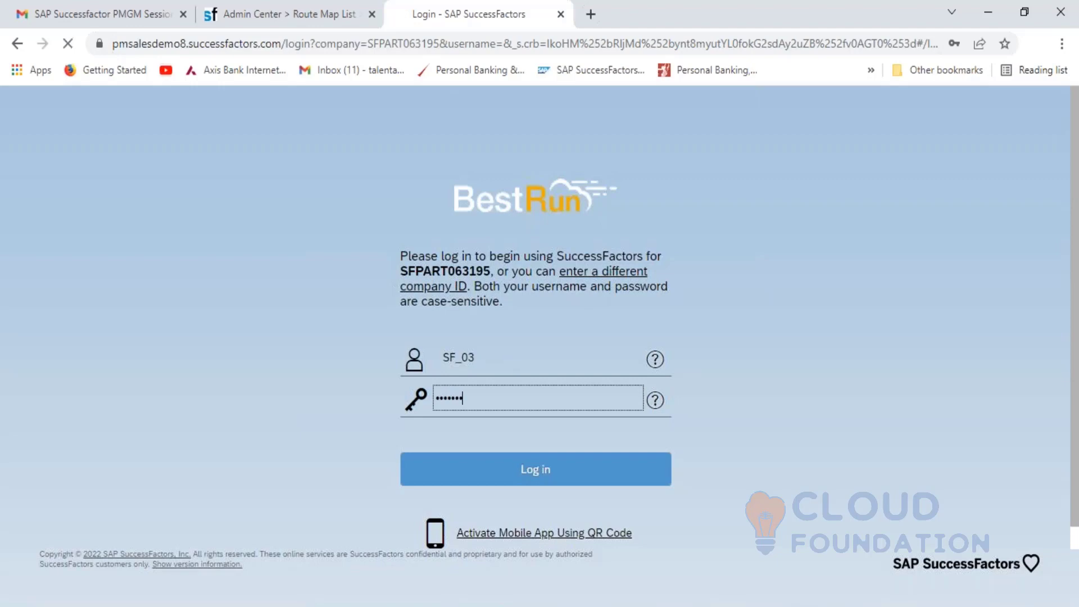
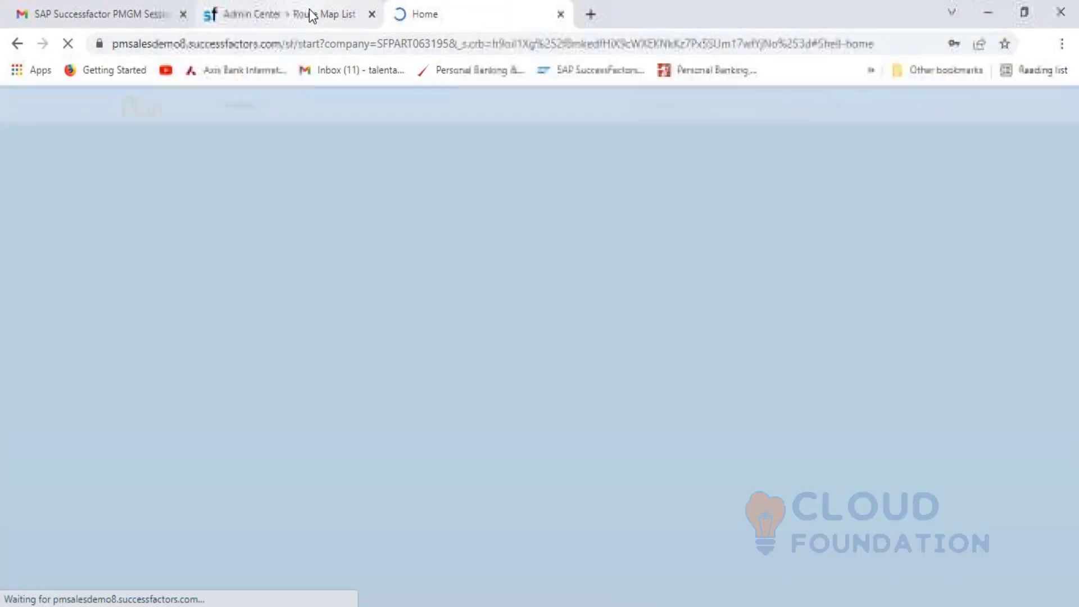
# - From the Home tab's action search, open Manage Route maps in a new tab to reach the Route Map Designer
pyautogui.click(310, 12)
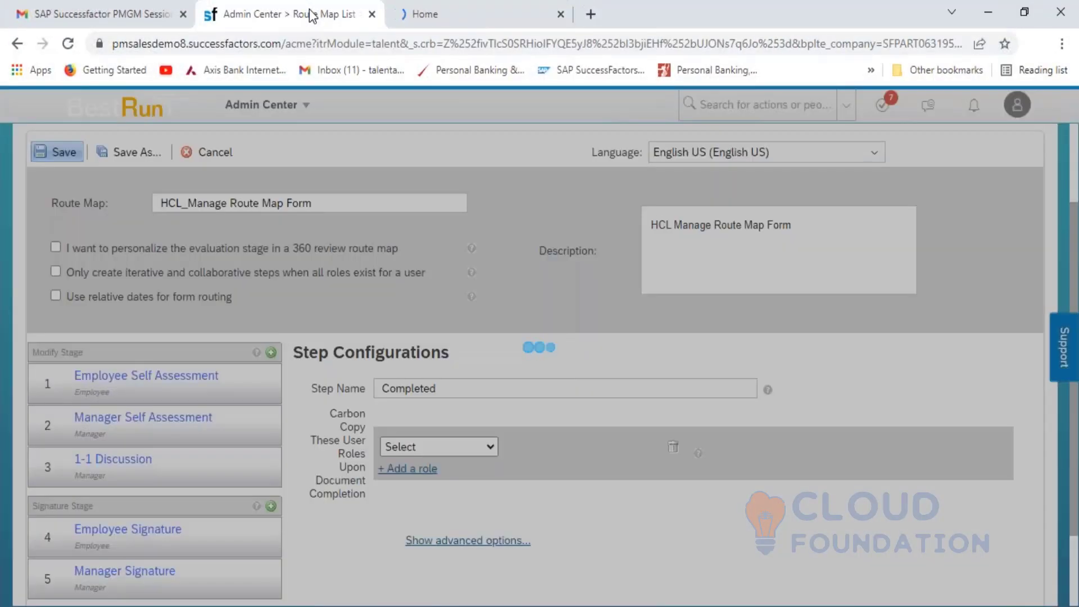
pyautogui.click(432, 13)
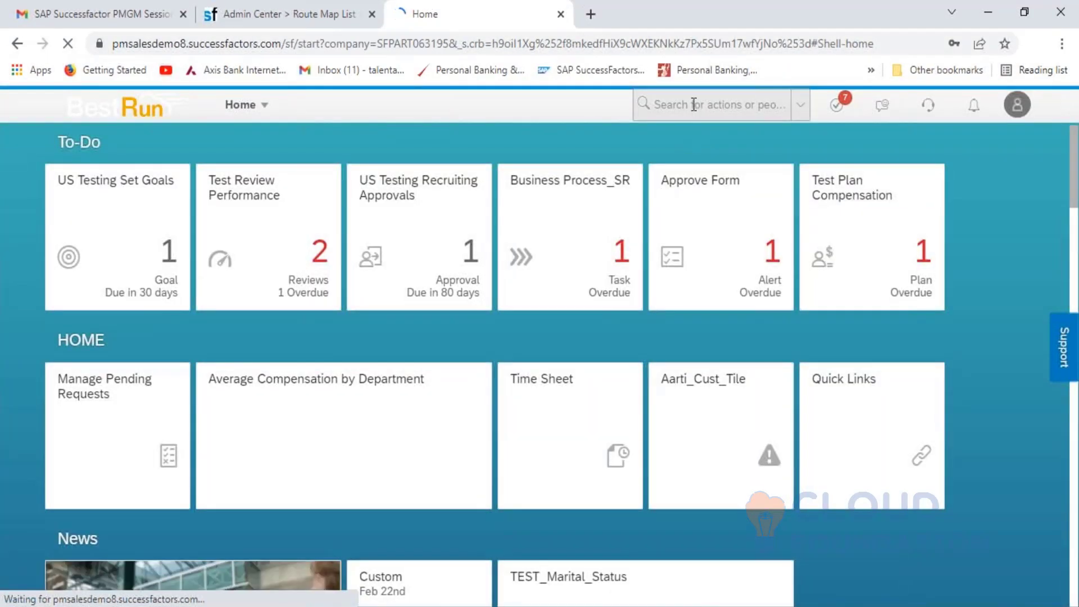
pyautogui.click(694, 104)
pyautogui.write('Manage ')
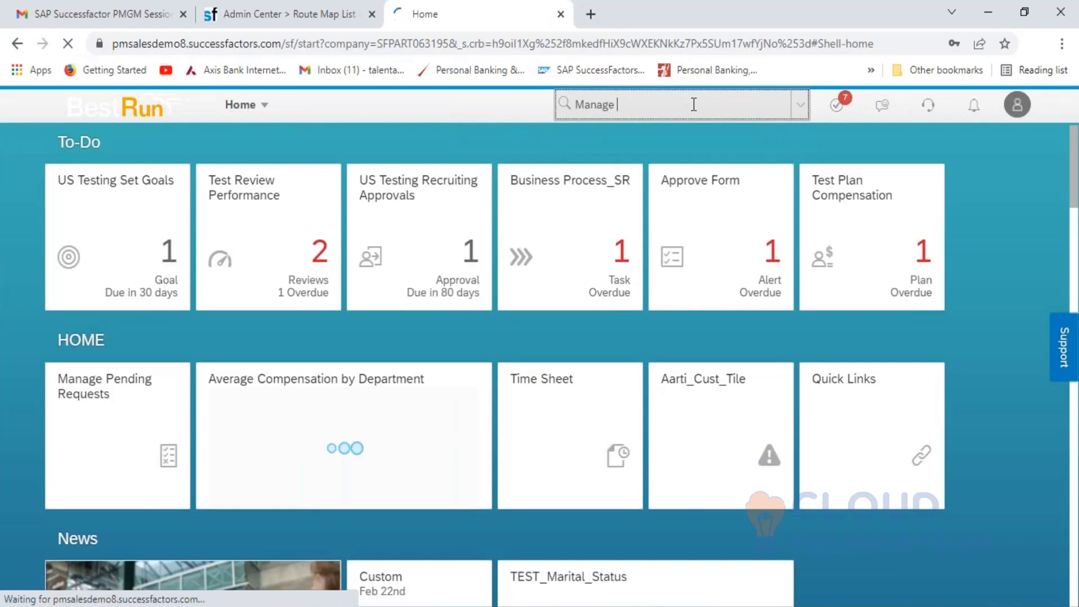
pyautogui.write('route')
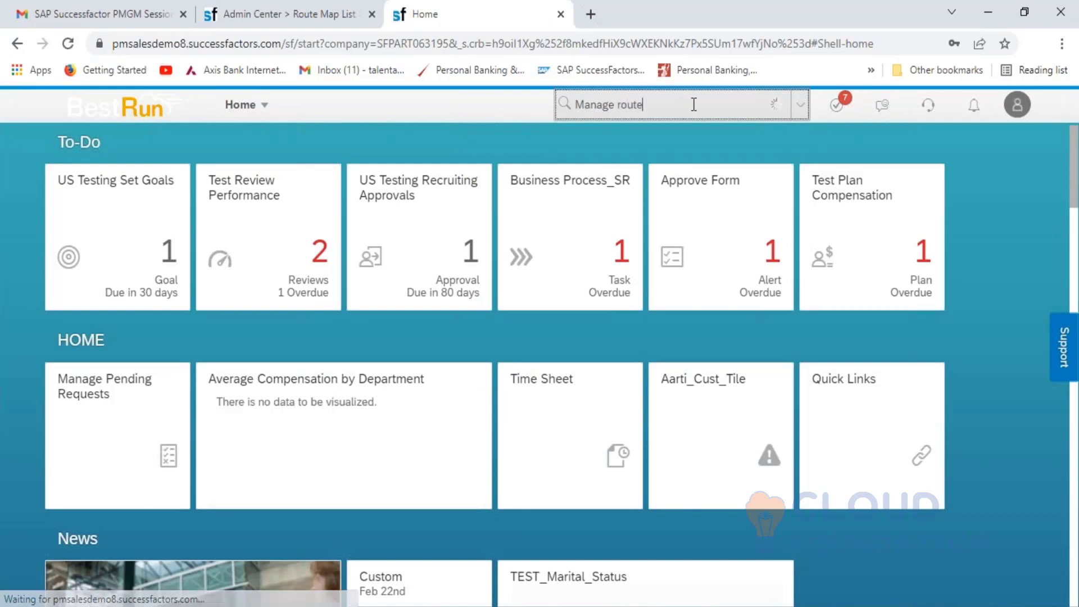
pyautogui.write(' Map')
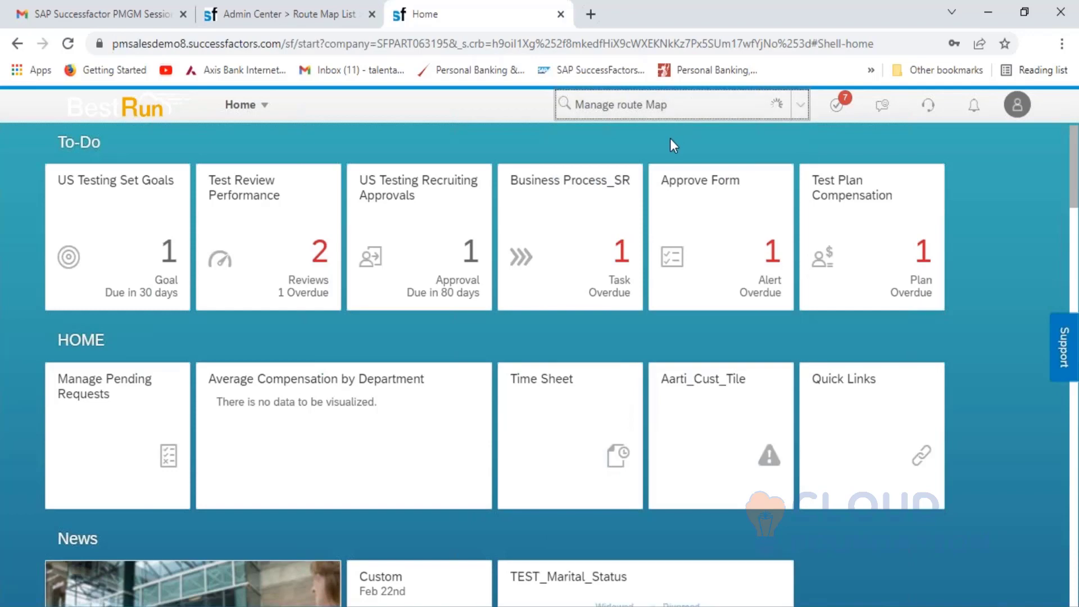
pyautogui.click(643, 141)
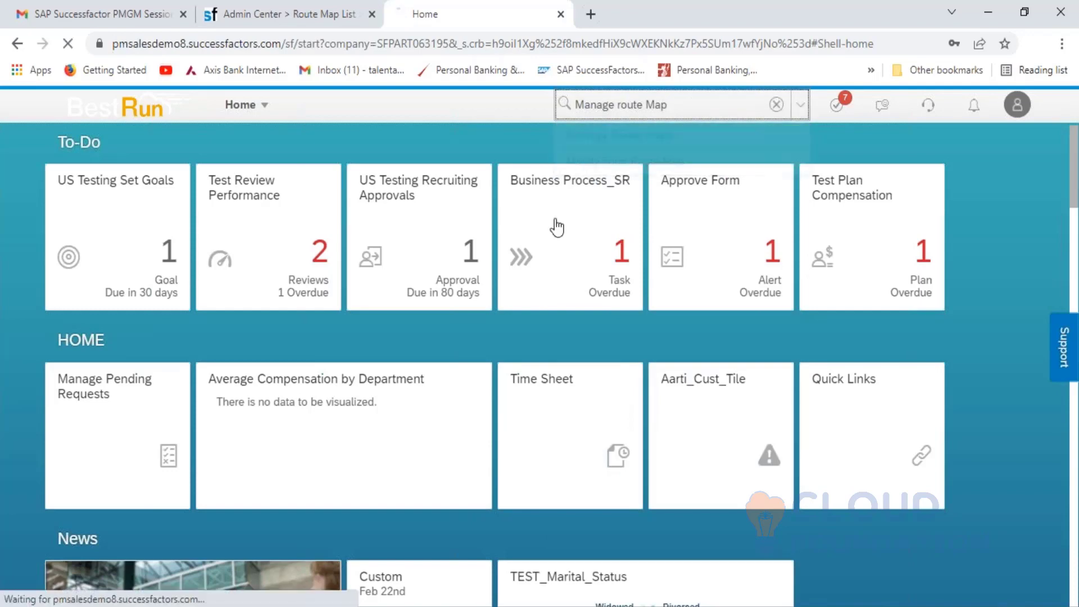
pyautogui.click(298, 13)
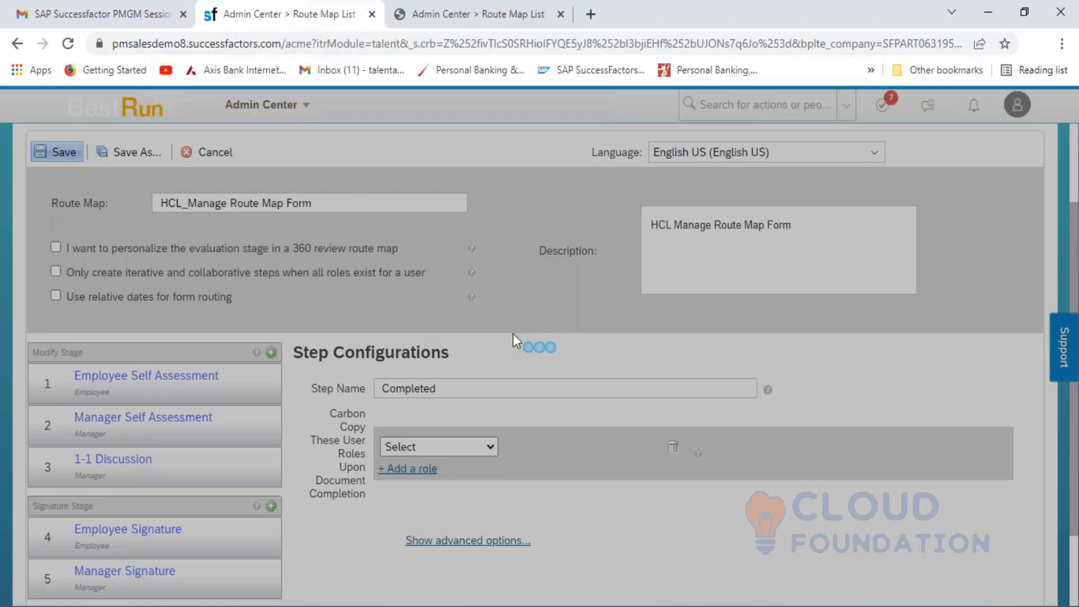
pyautogui.click(460, 16)
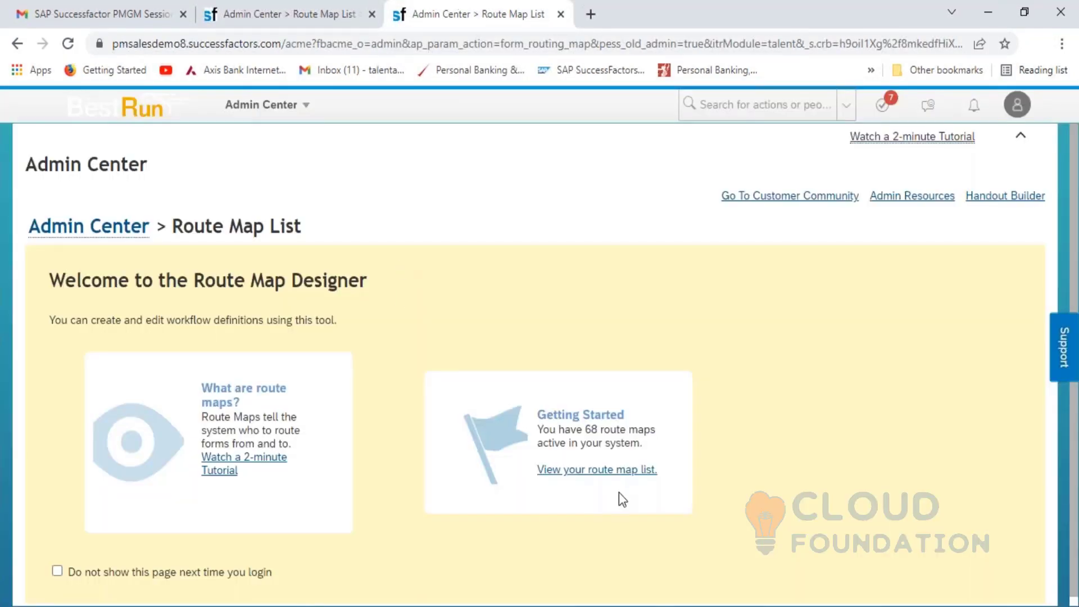
# - View the full route map list and search the page for a route map name
pyautogui.click(620, 471)
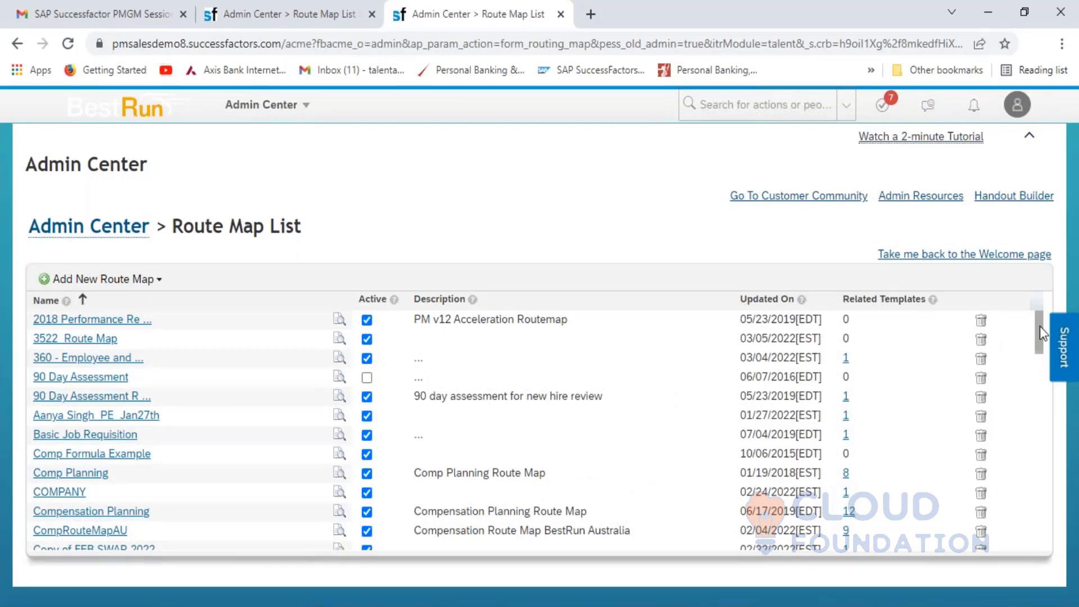
pyautogui.moveTo(1039, 342)
pyautogui.mouseDown()
pyautogui.moveTo(1057, 547)
pyautogui.moveTo(1046, 352)
pyautogui.mouseUp()
pyautogui.hotkey('ctrl', 'f')
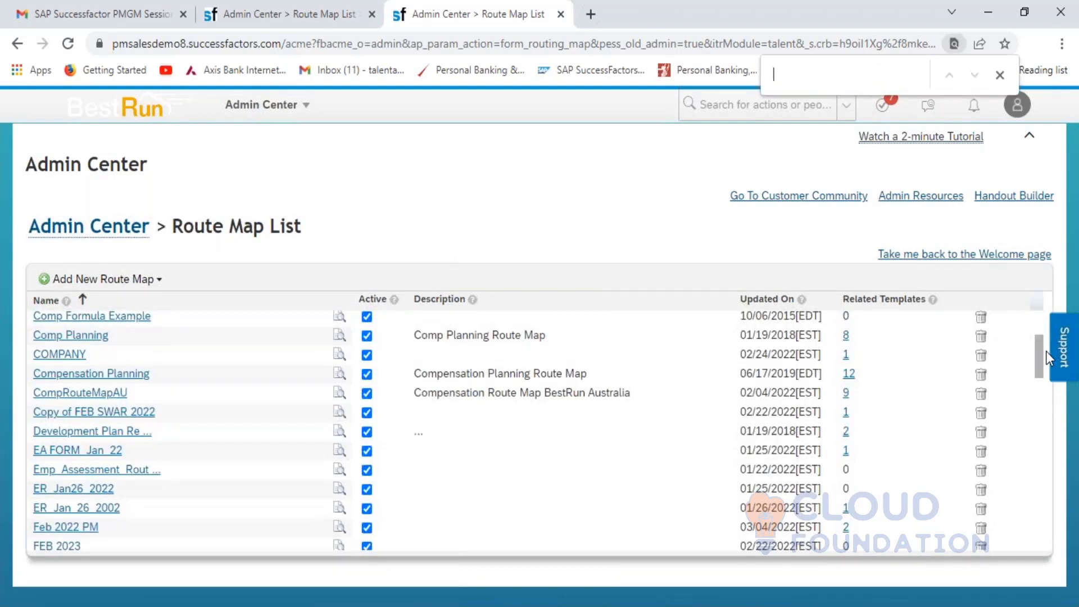
pyautogui.write('HC')
pyautogui.press('BackSpace')
pyautogui.press('BackSpace')
pyautogui.press('BackSpace')
pyautogui.write('r')
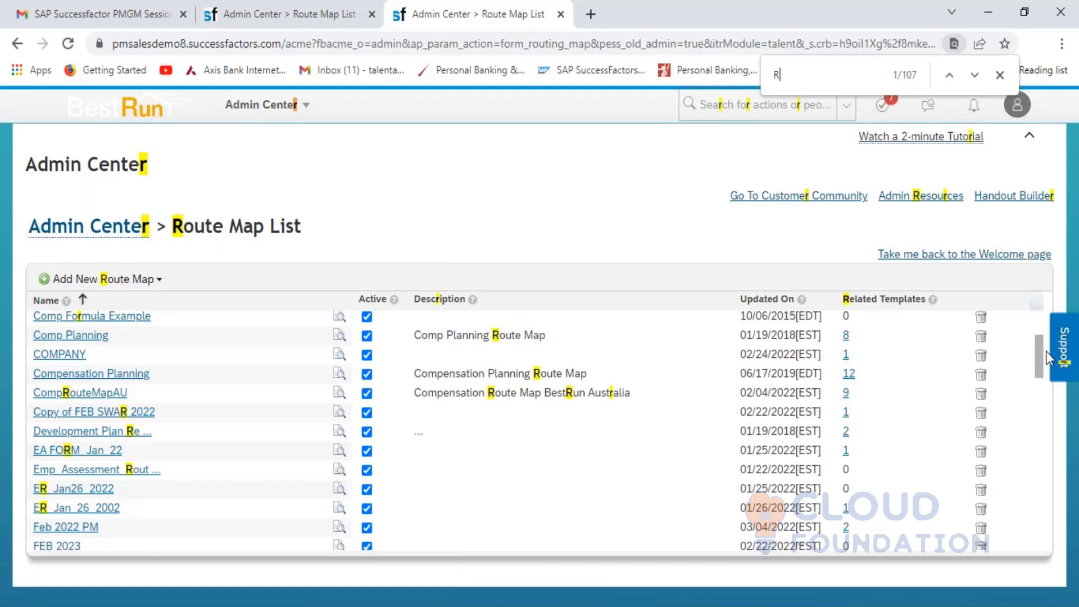
pyautogui.press('BackSpace')
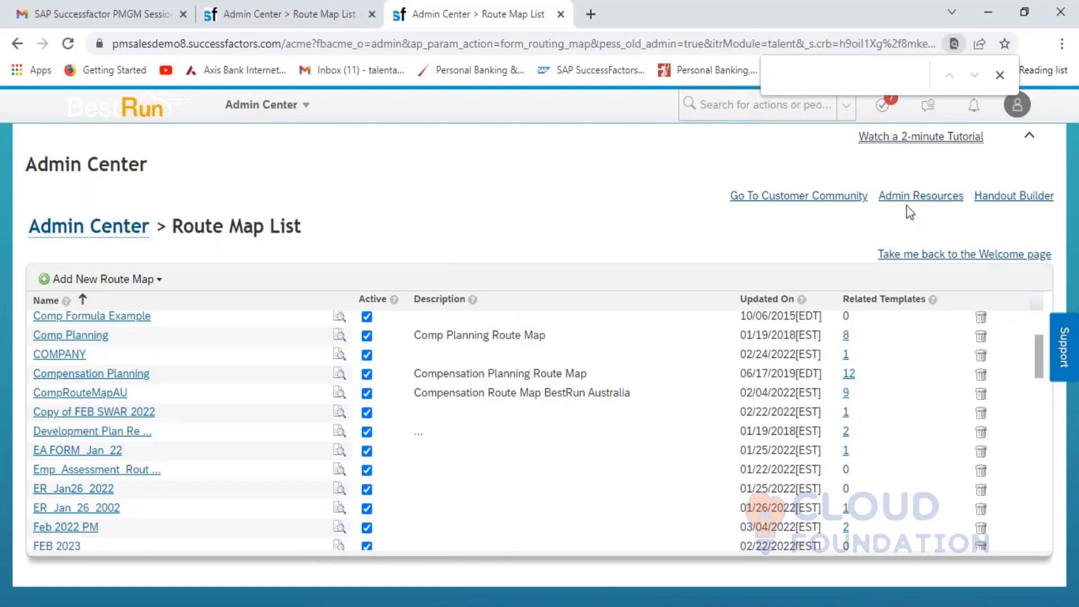
# - Close the old route map tab after its authorization error and show the Add New Route Map options
pyautogui.click(306, 12)
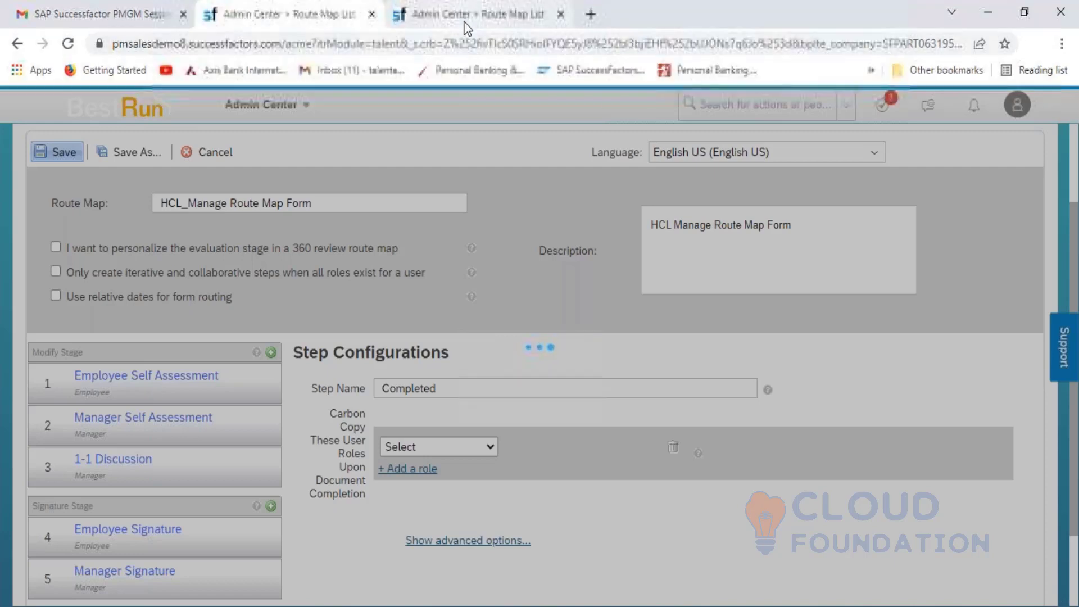
pyautogui.click(73, 47)
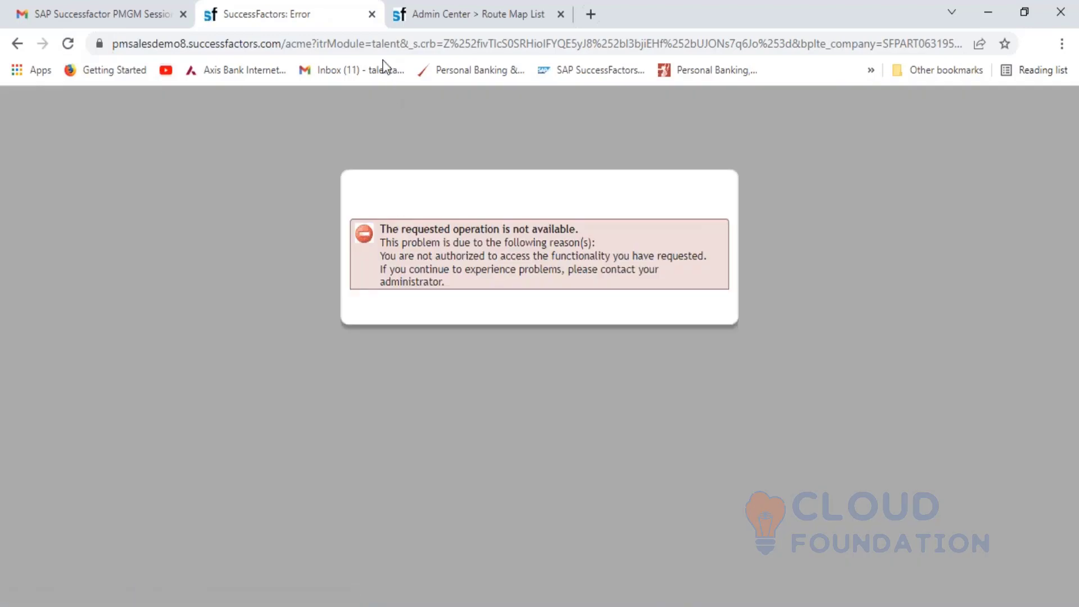
pyautogui.click(371, 19)
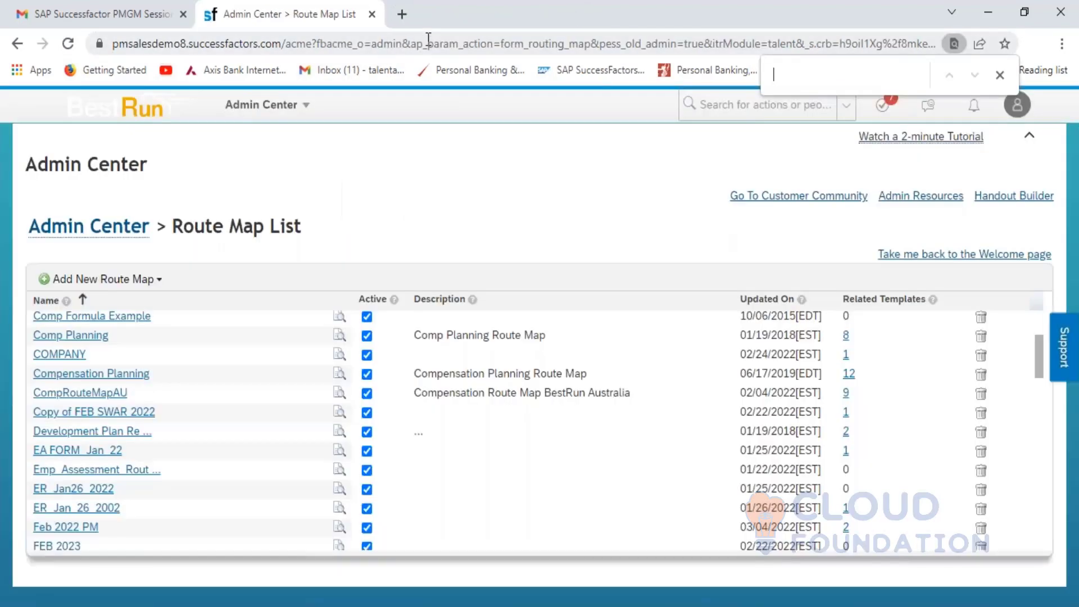
pyautogui.click(155, 280)
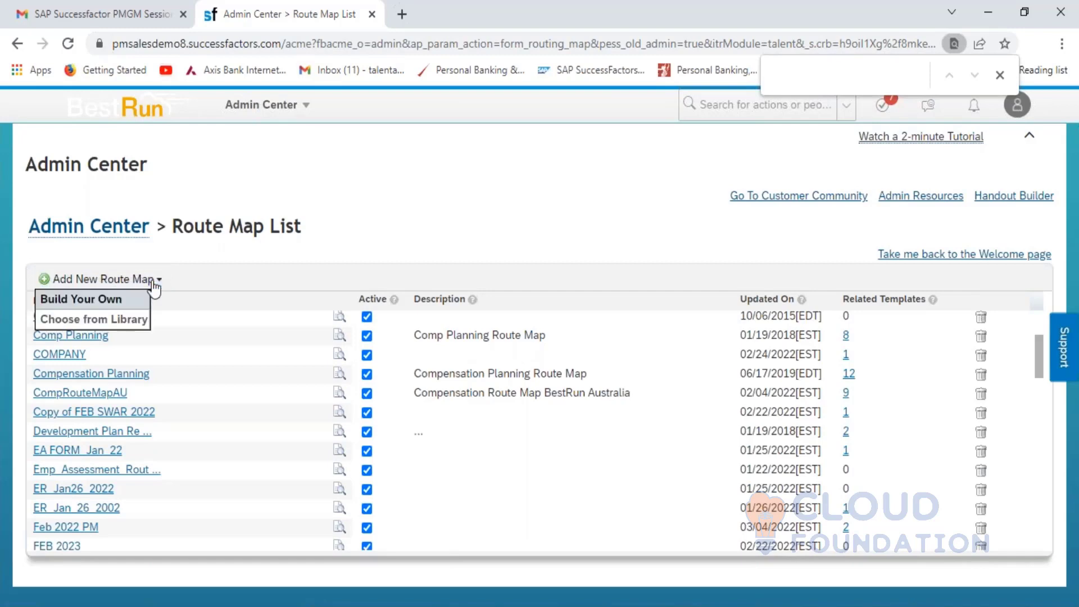
# - Build a new route map from scratch named HCL_Route Map_2021
pyautogui.click(108, 306)
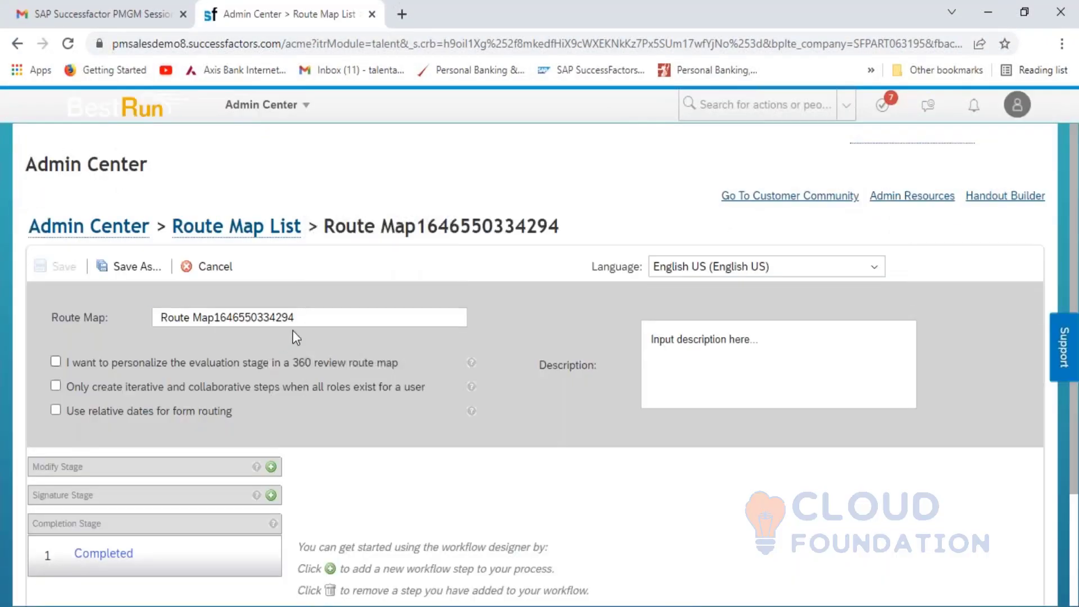
pyautogui.click(305, 318)
pyautogui.hotkey('shift', 'Left')
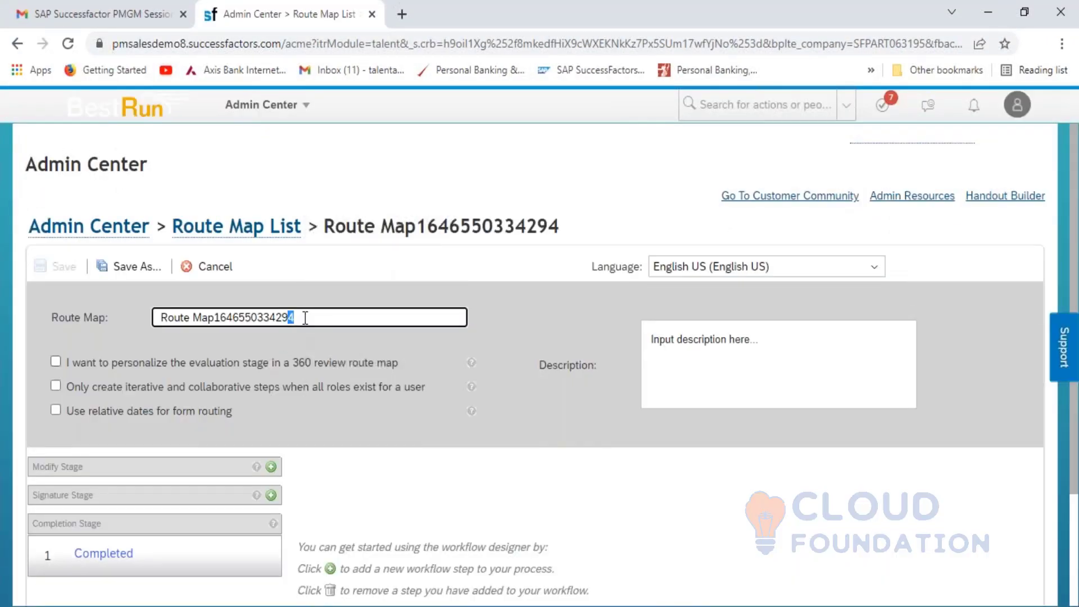
pyautogui.hotkey('shift', 'Left')
pyautogui.hotkey('shift', 'Left')
pyautogui.hotkey('shift', 'Left')
pyautogui.hotkey('shift', 'Left')
pyautogui.hotkey('shift', 'Left')
pyautogui.hotkey('shift', 'Left')
pyautogui.hotkey('shift', 'Left')
pyautogui.hotkey('shift', 'Left')
pyautogui.hotkey('shift', 'Left')
pyautogui.hotkey('shift', 'Left')
pyautogui.hotkey('shift', 'Left')
pyautogui.hotkey('shift', 'Left')
pyautogui.hotkey('shift', 'Left')
pyautogui.hotkey('shift', 'Left')
pyautogui.hotkey('shift', 'Left')
pyautogui.hotkey('shift', 'Left')
pyautogui.hotkey('shift', 'Left')
pyautogui.hotkey('shift', 'Left')
pyautogui.hotkey('shift', 'Left')
pyautogui.hotkey('shift', 'Left')
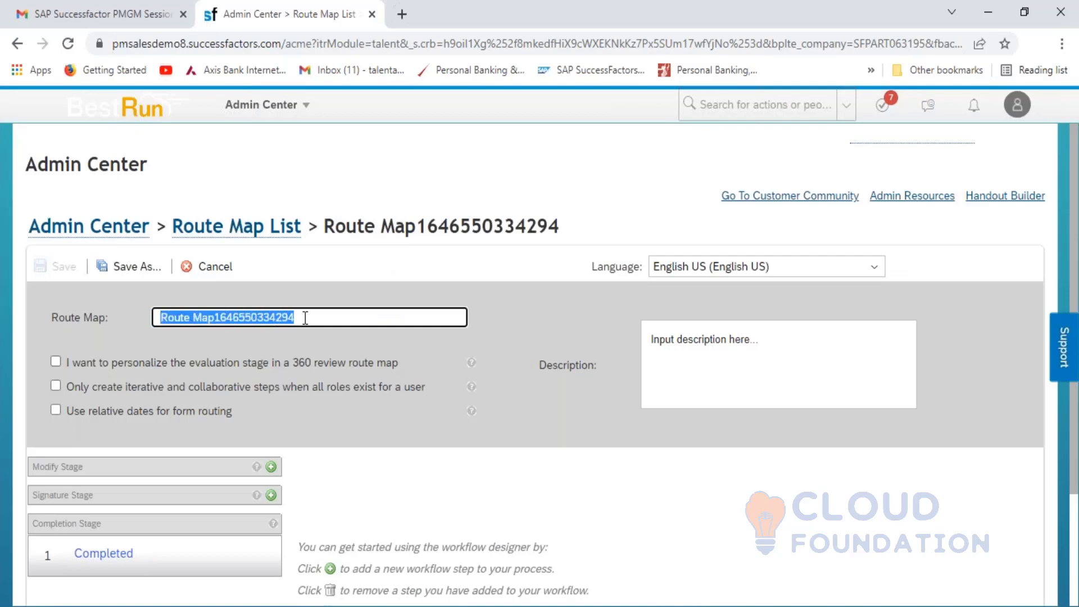
pyautogui.write('HCL_')
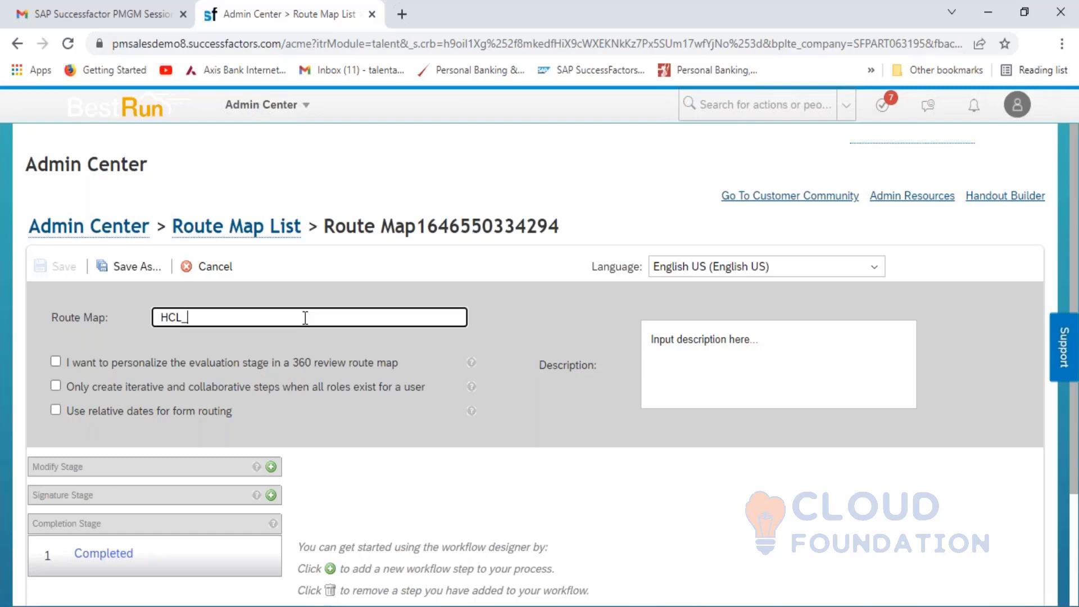
pyautogui.write('Route')
pyautogui.write('Map_20')
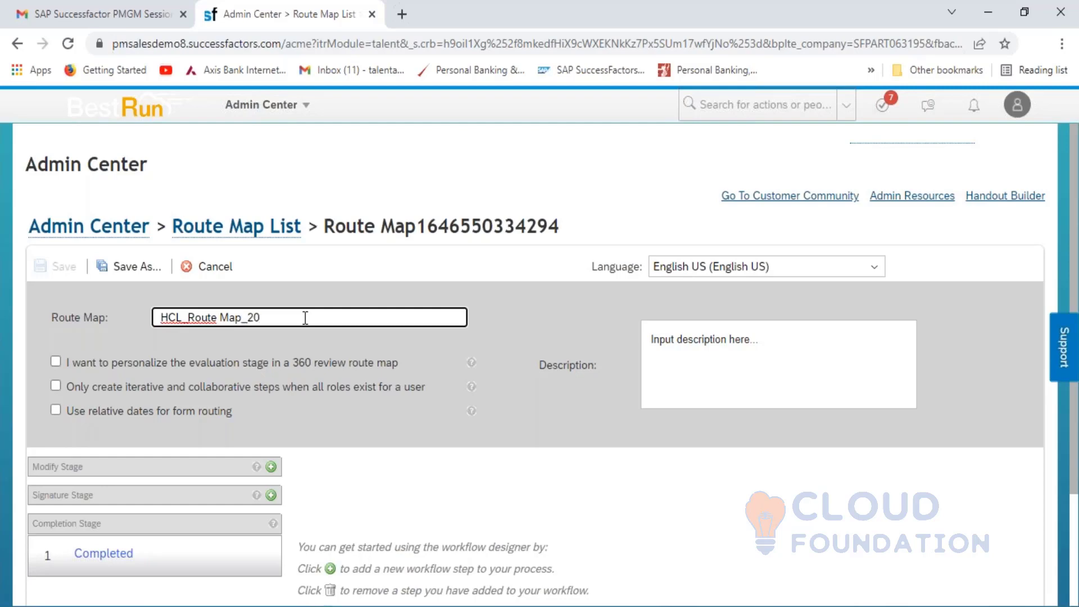
pyautogui.write('21')
# - Try saving the route map, then start a new step in the Modify Stage
pyautogui.click(444, 410)
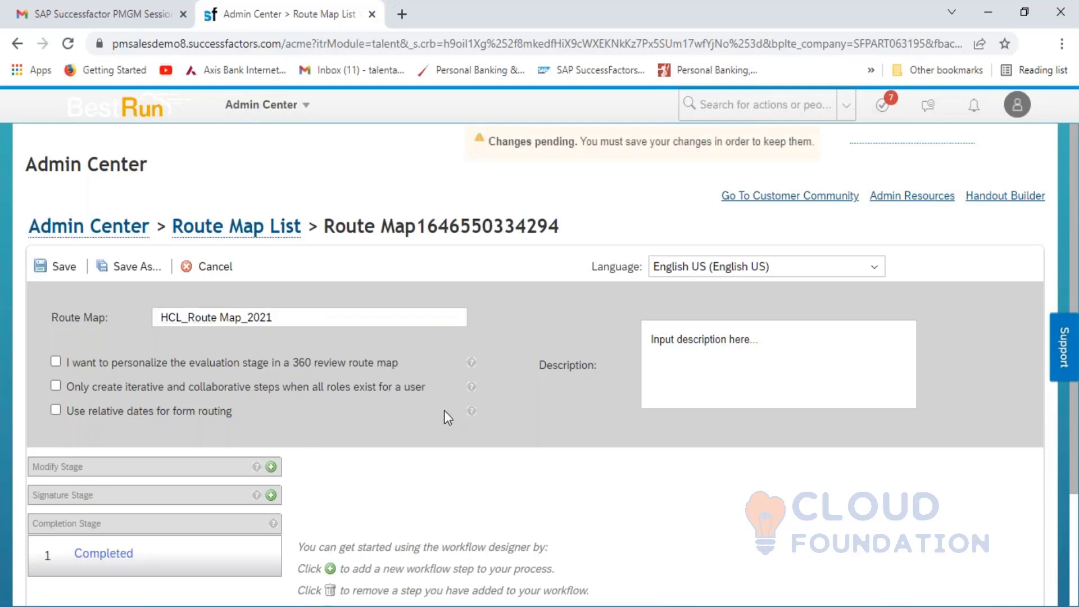
pyautogui.click(63, 266)
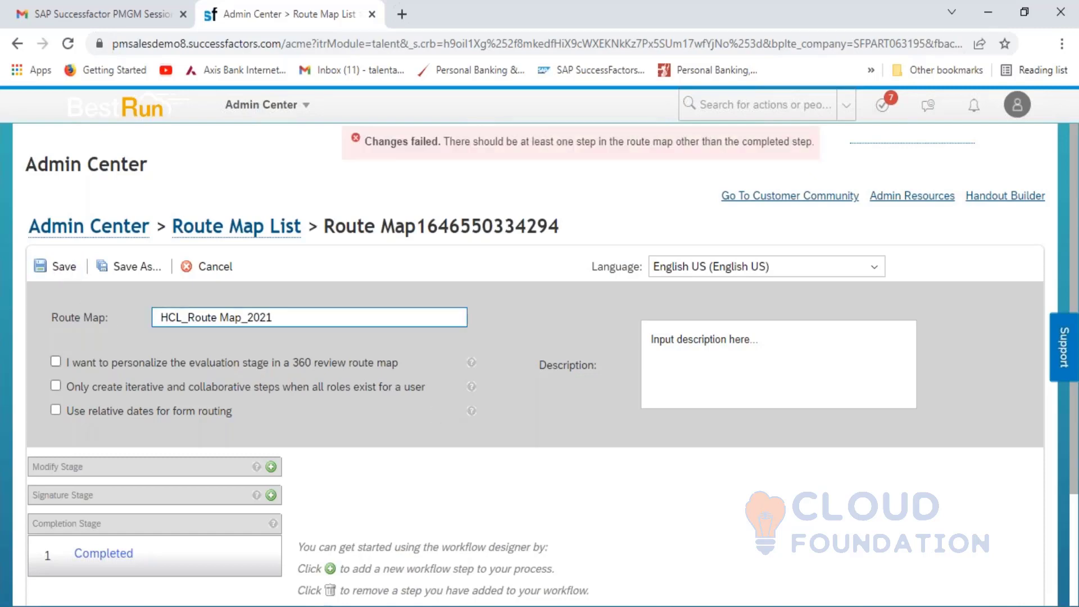
pyautogui.click(270, 467)
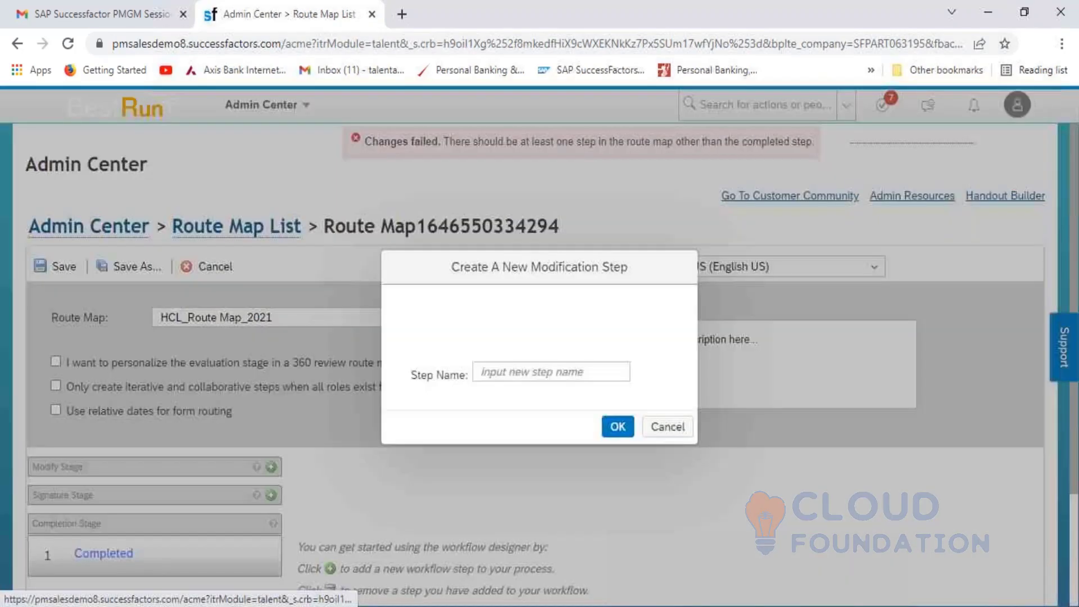
# - Add the Employee Self Assessment step for the Employee role, described 'Employee will do the self appraisal'
pyautogui.click(495, 370)
pyautogui.write('Empl')
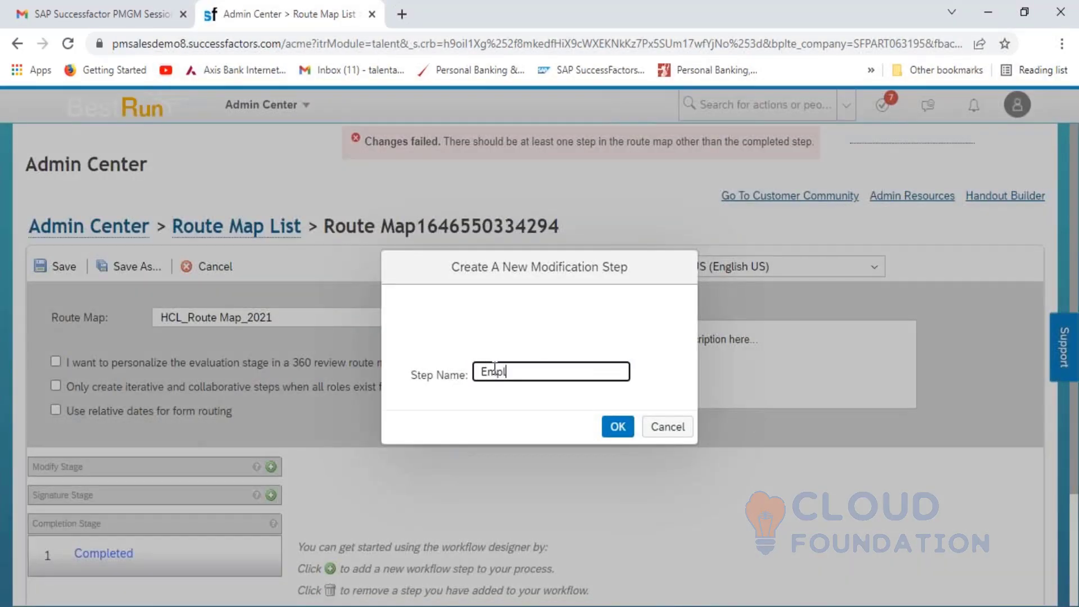
pyautogui.write('oyee Self Assessment')
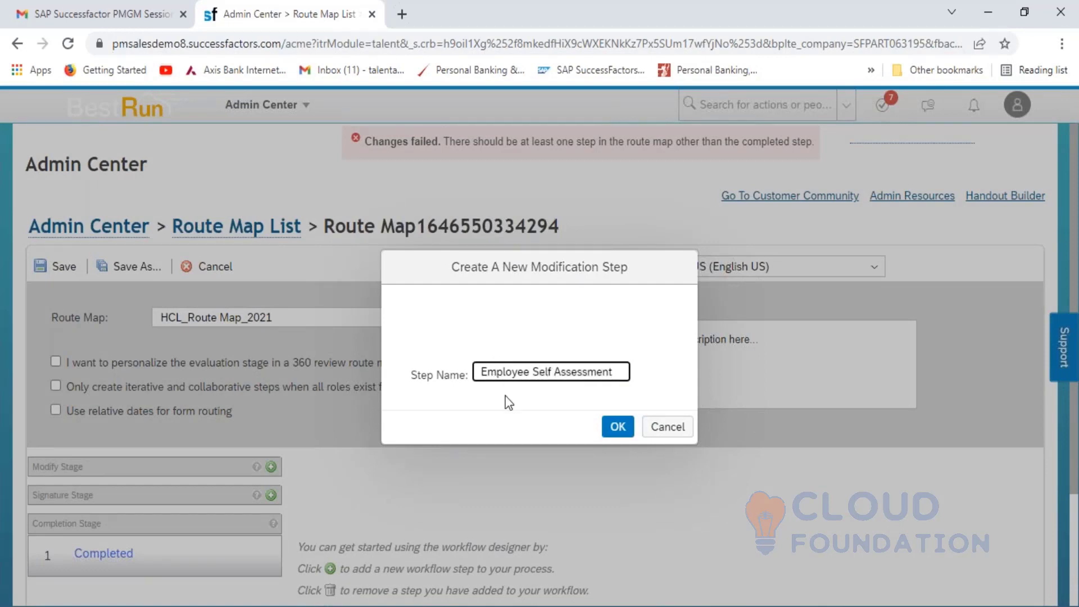
pyautogui.click(618, 426)
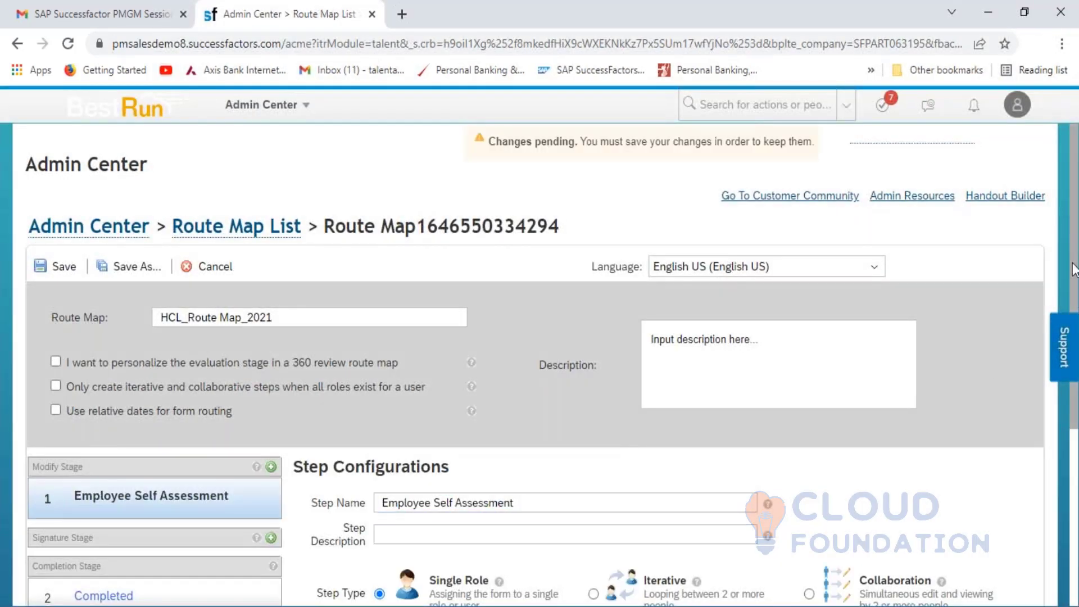
pyautogui.scroll(-3, 1074, 246)
pyautogui.click(578, 402)
pyautogui.click(512, 399)
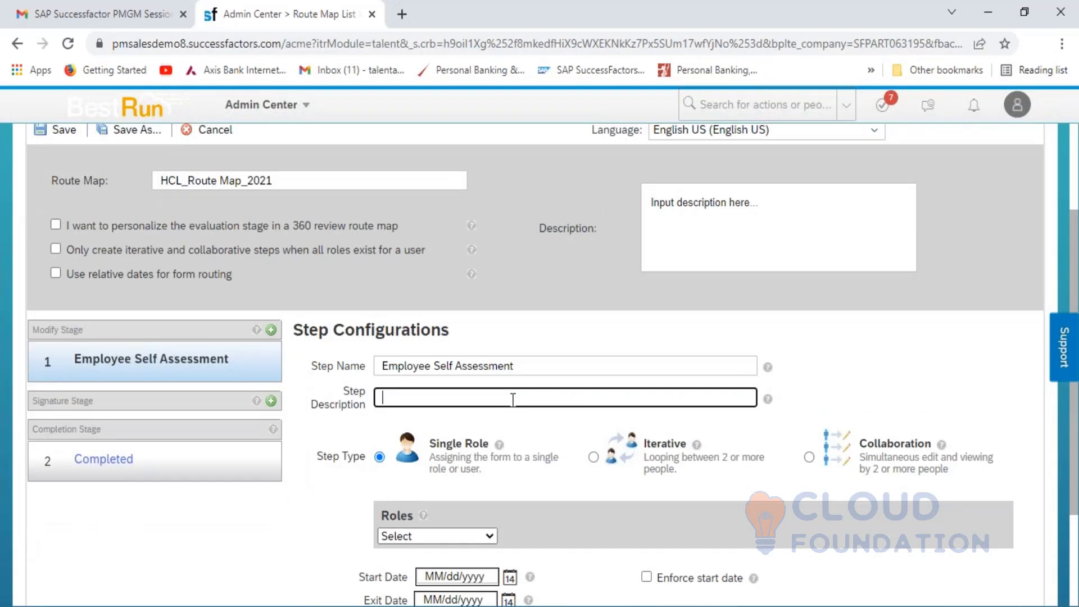
pyautogui.write('Employee will the')
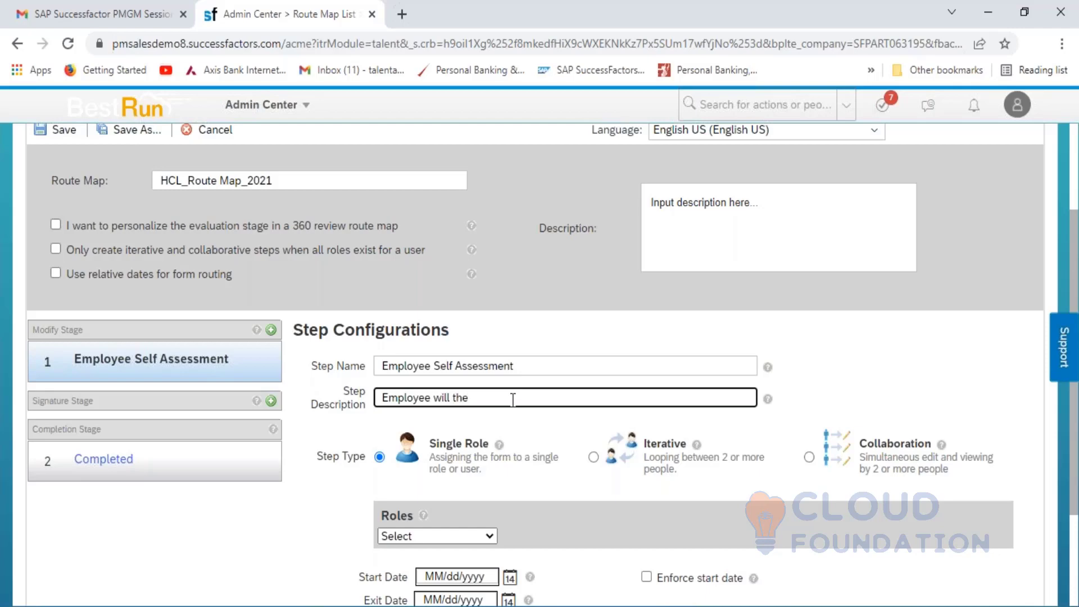
pyautogui.press('BackSpace')
pyautogui.press('BackSpace')
pyautogui.press('BackSpace')
pyautogui.write('do the self appraisal')
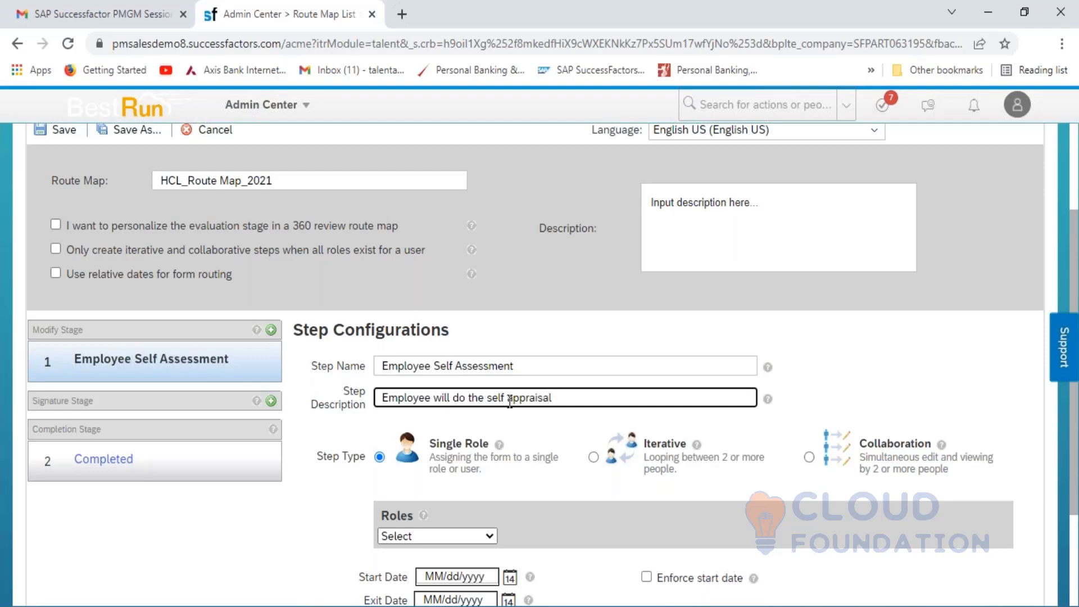
pyautogui.click(460, 542)
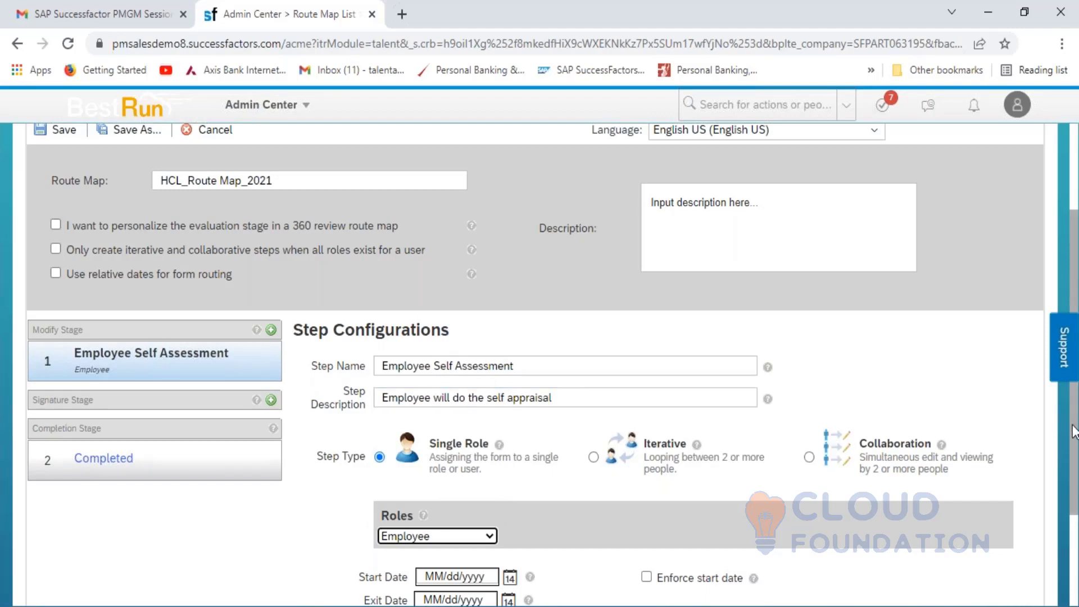
# - Give the step Step Id 1, mark it as Start of Review, and save the route map
pyautogui.scroll(-3, 1074, 416)
pyautogui.click(498, 555)
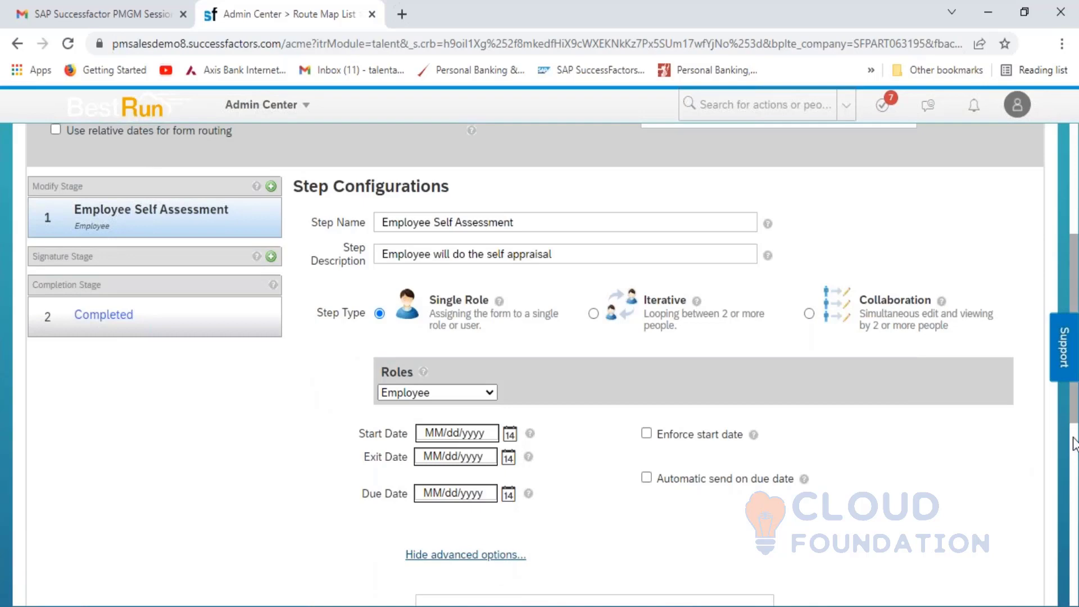
pyautogui.scroll(-8, 1075, 416)
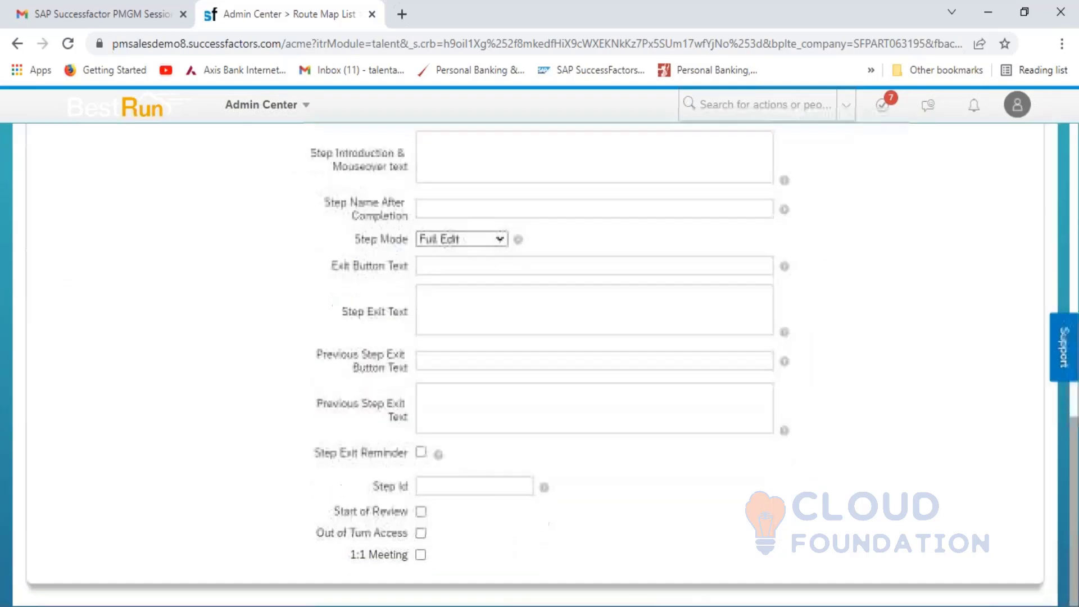
pyautogui.click(493, 488)
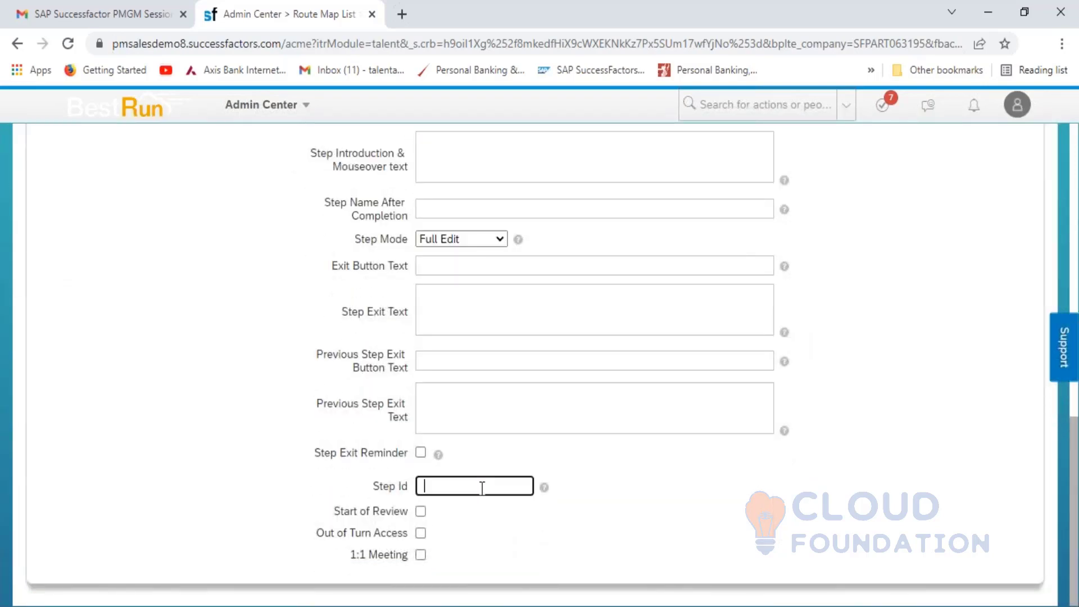
pyautogui.write('1')
pyautogui.click(422, 511)
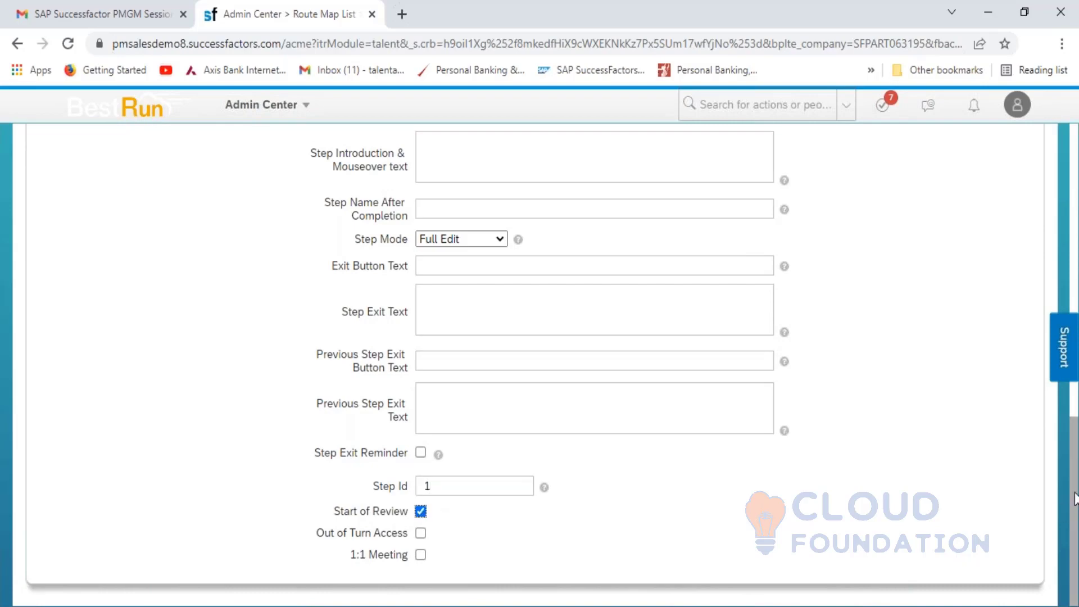
pyautogui.moveTo(1074, 497); pyautogui.dragTo(1021, 242)
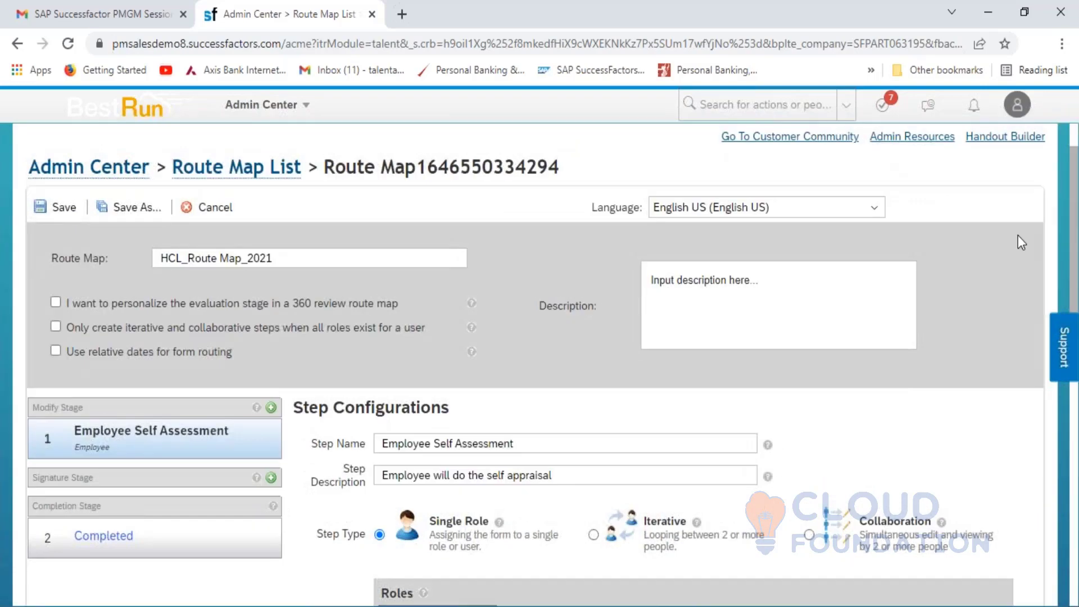
pyautogui.click(63, 207)
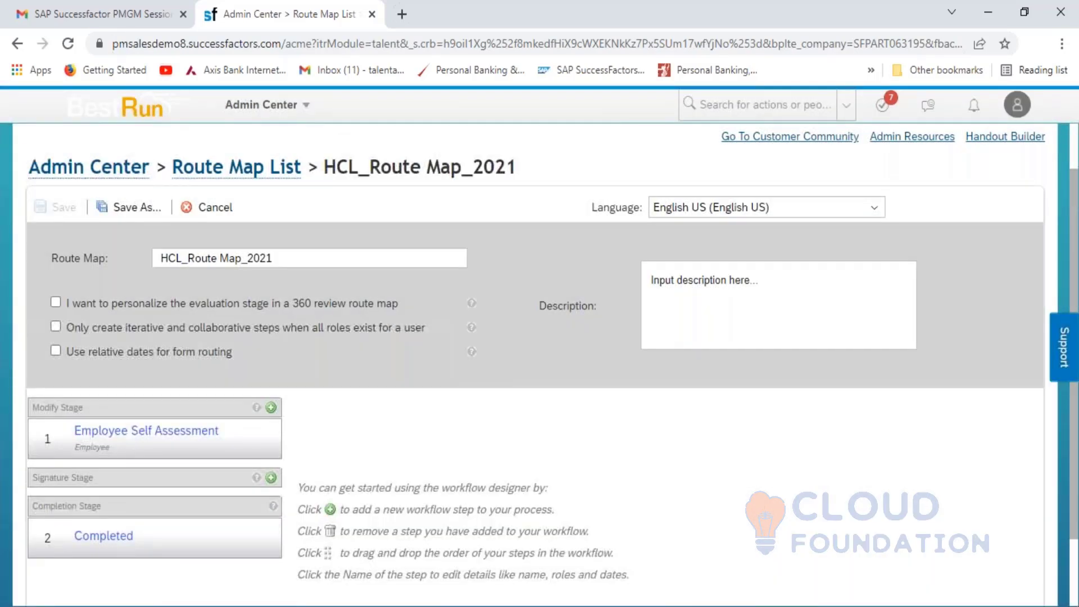
# - Add a Manager Self Assessment step to the Modify Stage
pyautogui.click(271, 407)
pyautogui.click(517, 371)
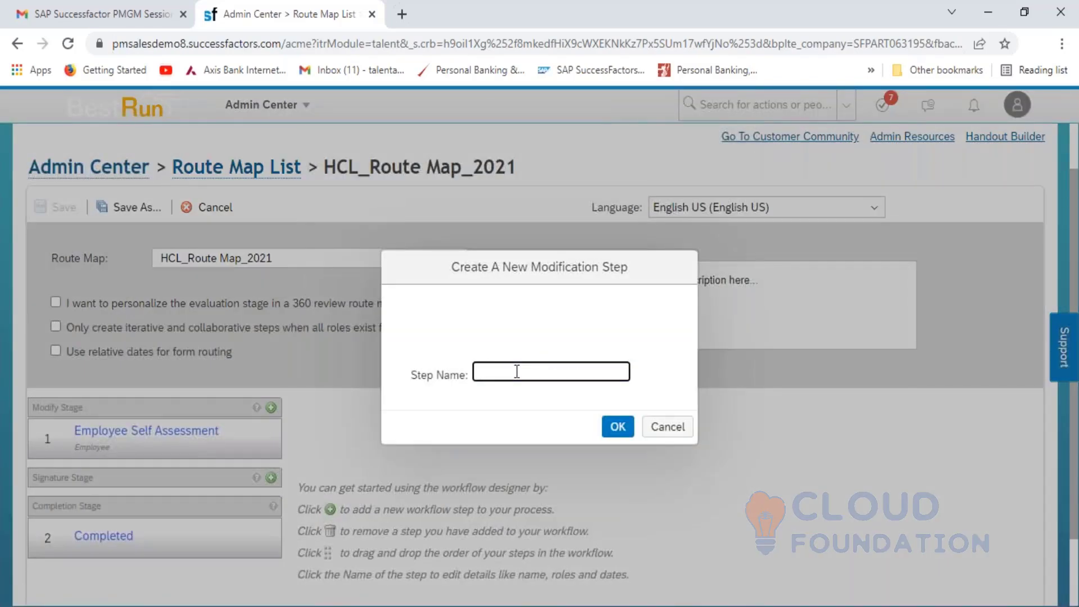
pyautogui.write('Manager Self Assess')
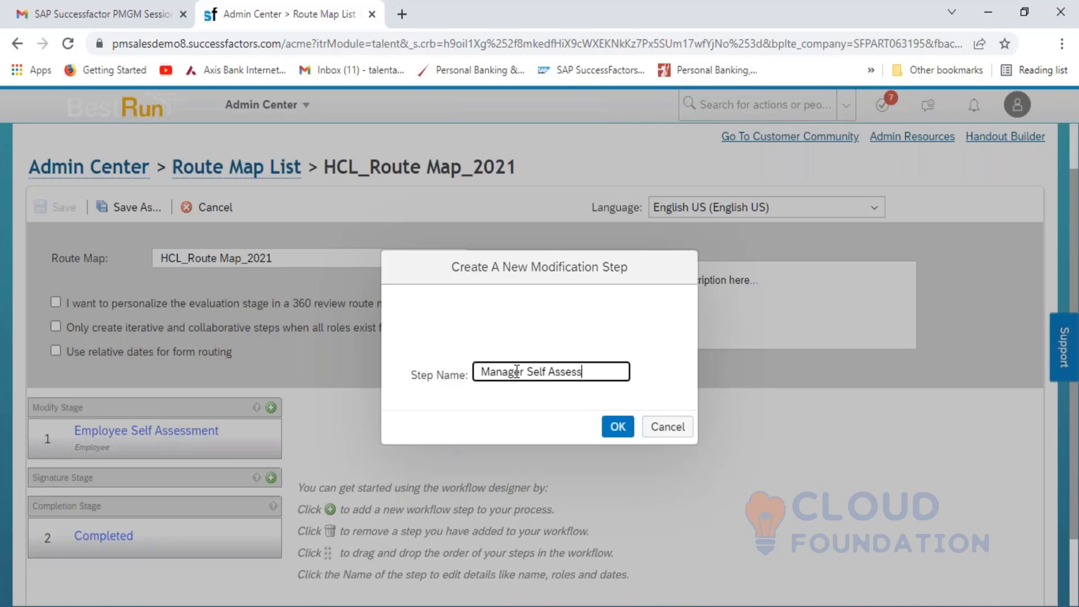
pyautogui.write('ment')
pyautogui.press('BackSpace')
pyautogui.press('BackSpace')
pyautogui.press('BackSpace')
pyautogui.press('BackSpace')
pyautogui.press('BackSpace')
pyautogui.press('BackSpace')
pyautogui.write('essment')
pyautogui.click(619, 423)
# - Describe the step as 'Manager will provide the rating to employee' and assign the Manager role
pyautogui.click(397, 471)
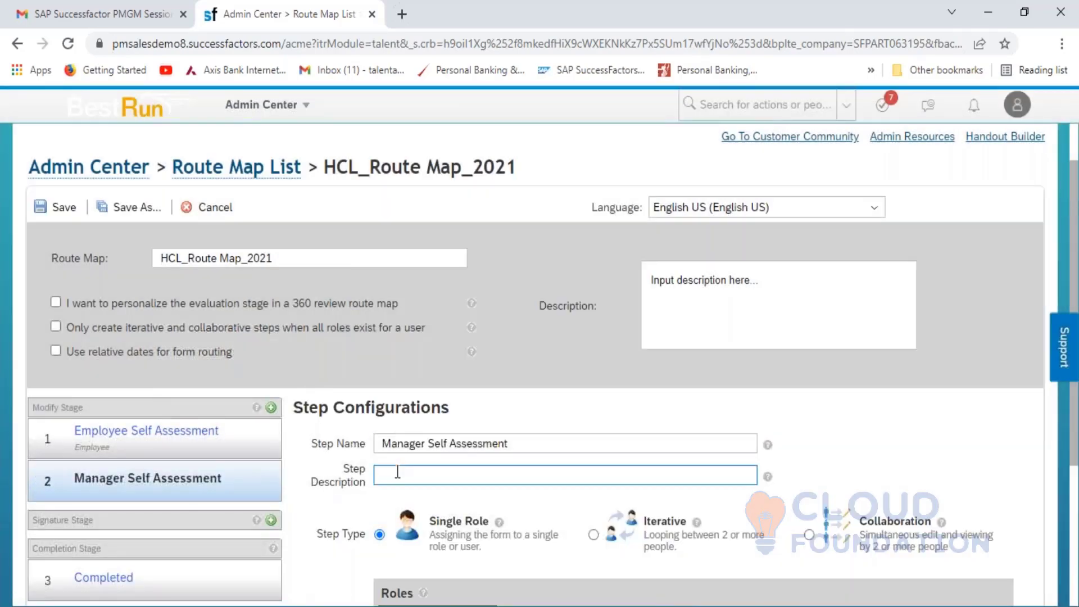
pyautogui.click(397, 470)
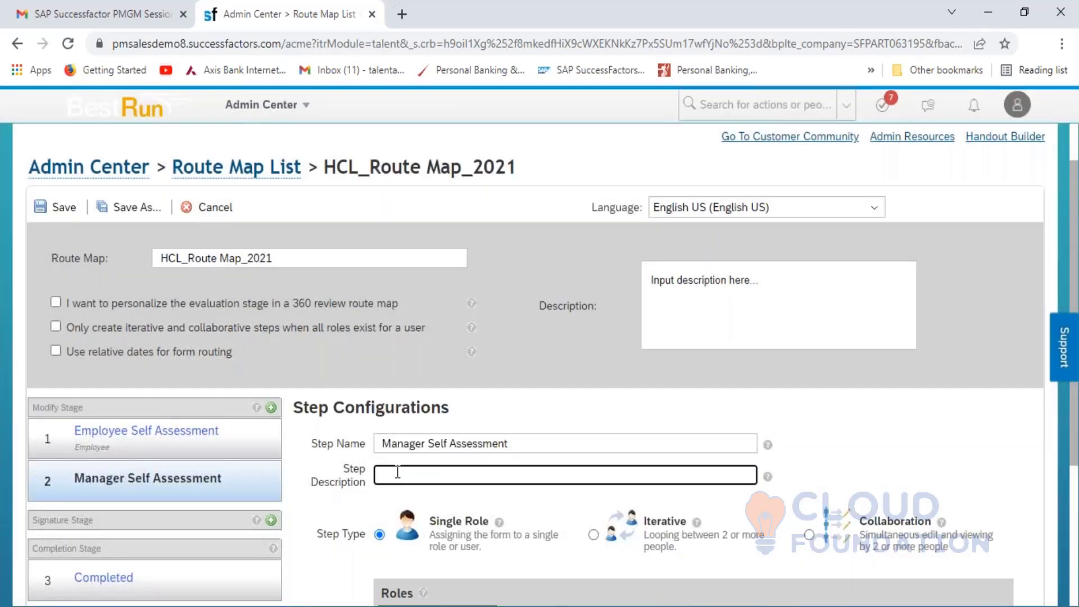
pyautogui.write('Manager will provide the ')
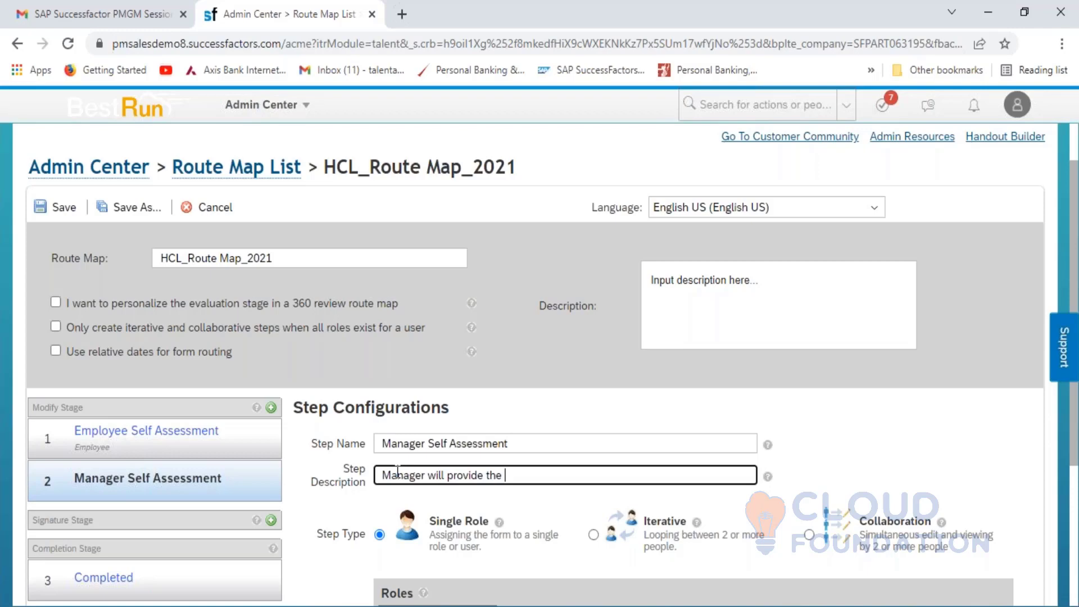
pyautogui.write('rating to employee')
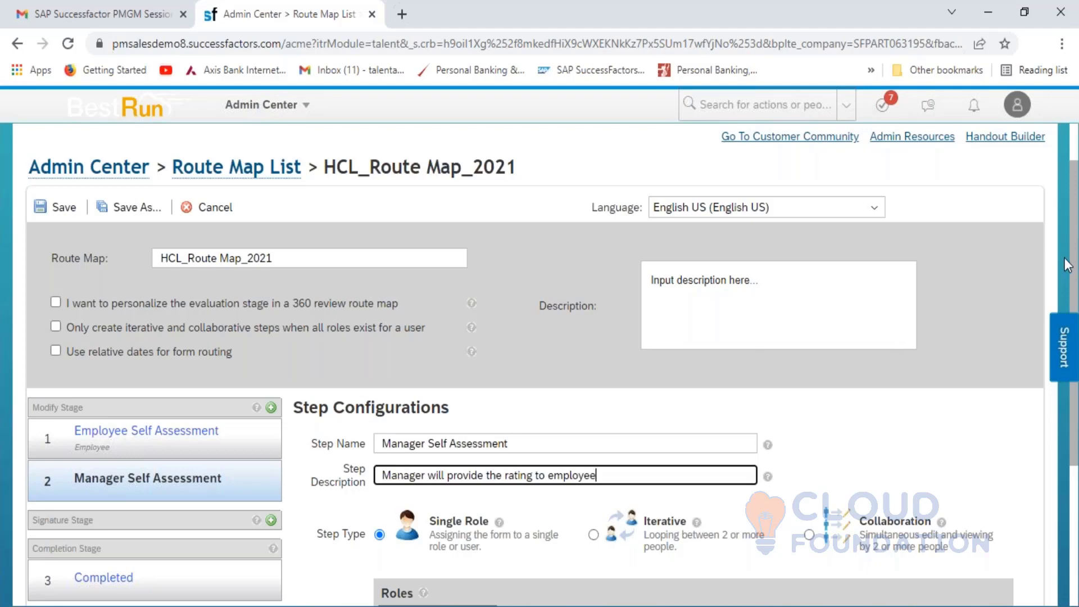
pyautogui.click(1070, 274)
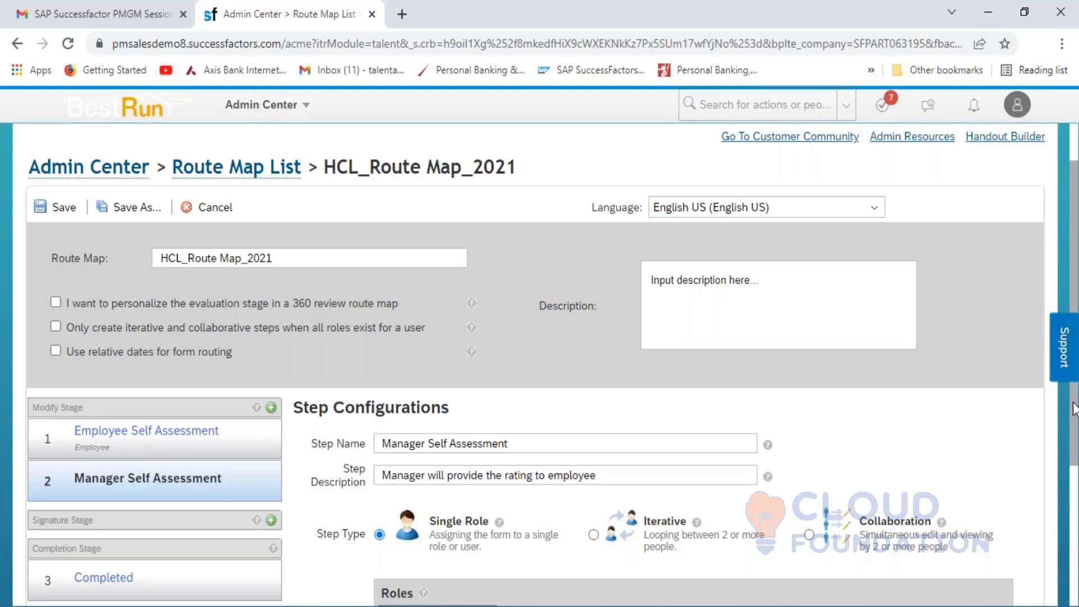
pyautogui.scroll(-3, 1073, 413)
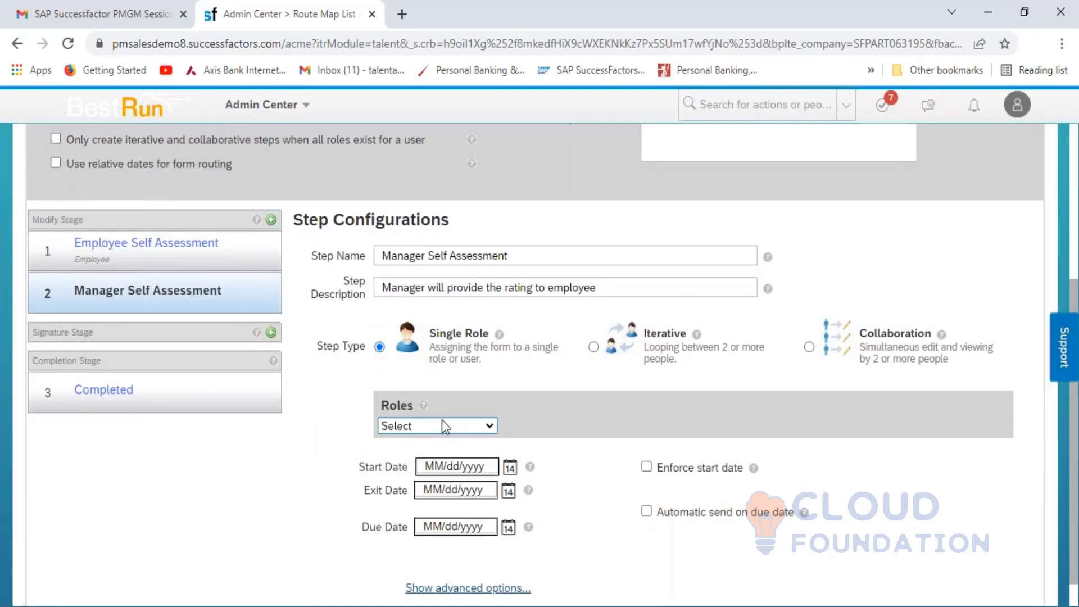
pyautogui.click(444, 426)
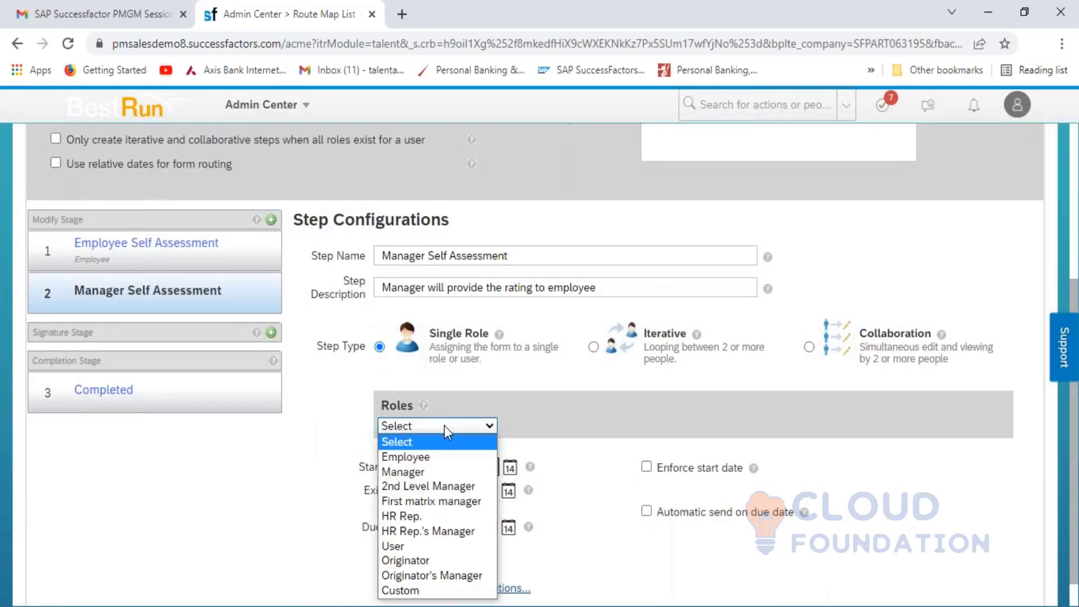
pyautogui.click(424, 472)
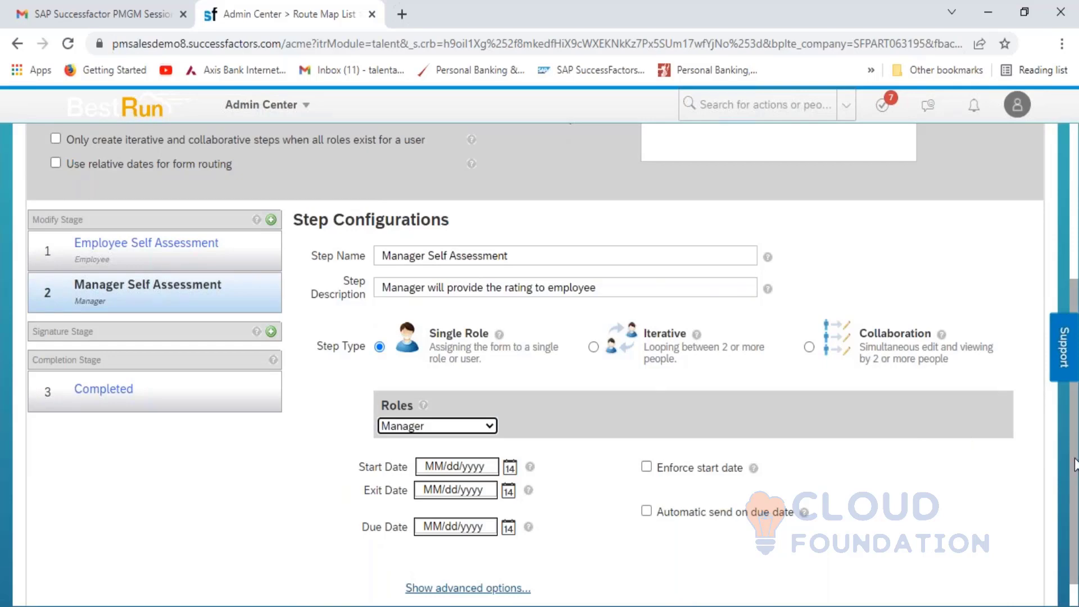
# - Copy the step description into the step introduction and mouseover text
pyautogui.scroll(-1, 599, 567)
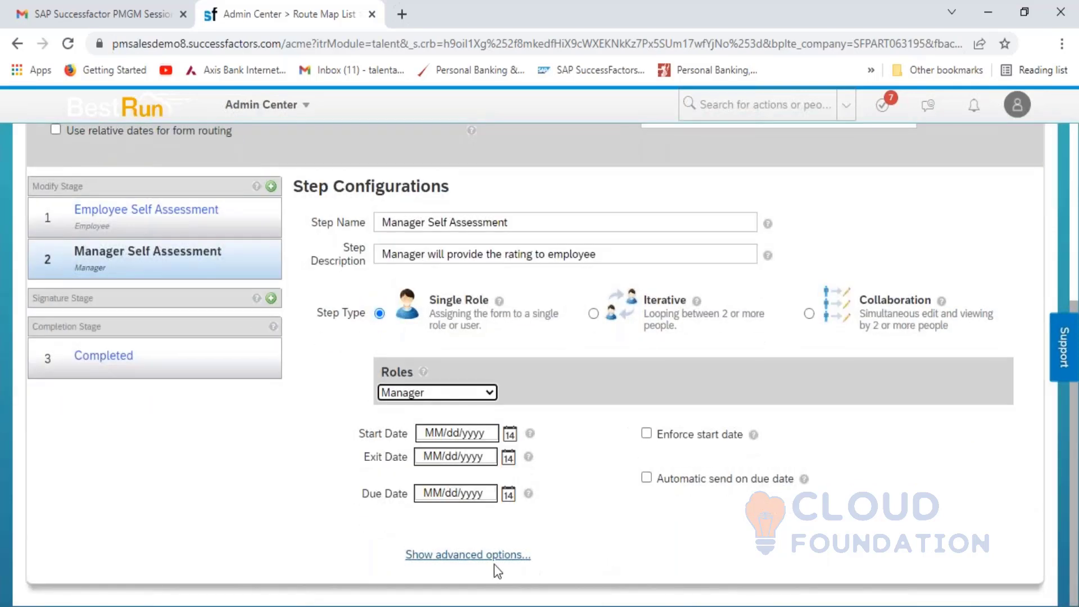
pyautogui.click(475, 557)
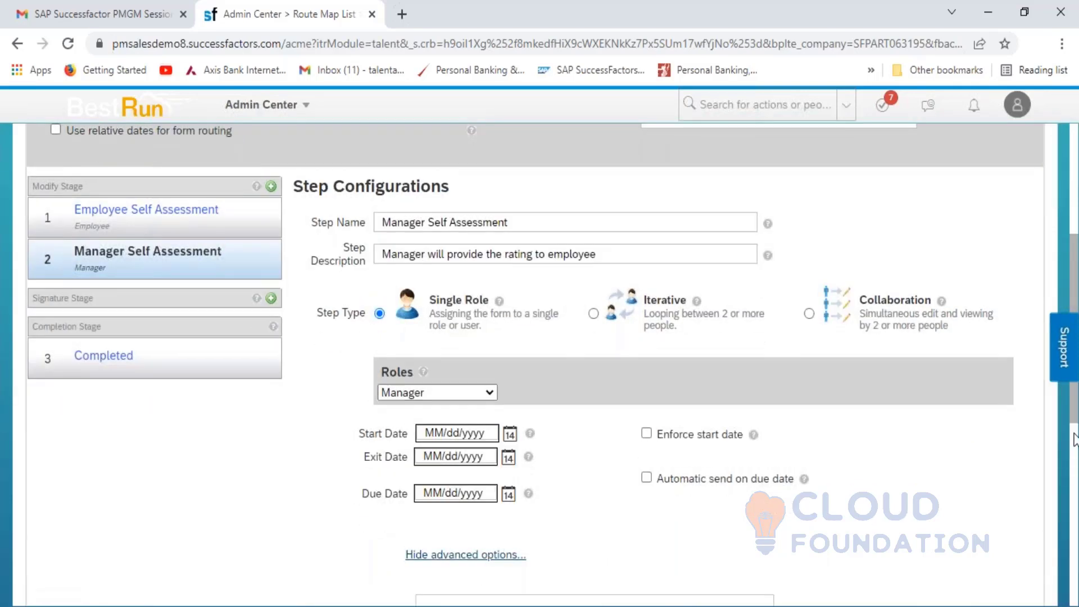
pyautogui.moveTo(1073, 414); pyautogui.dragTo(1074, 448)
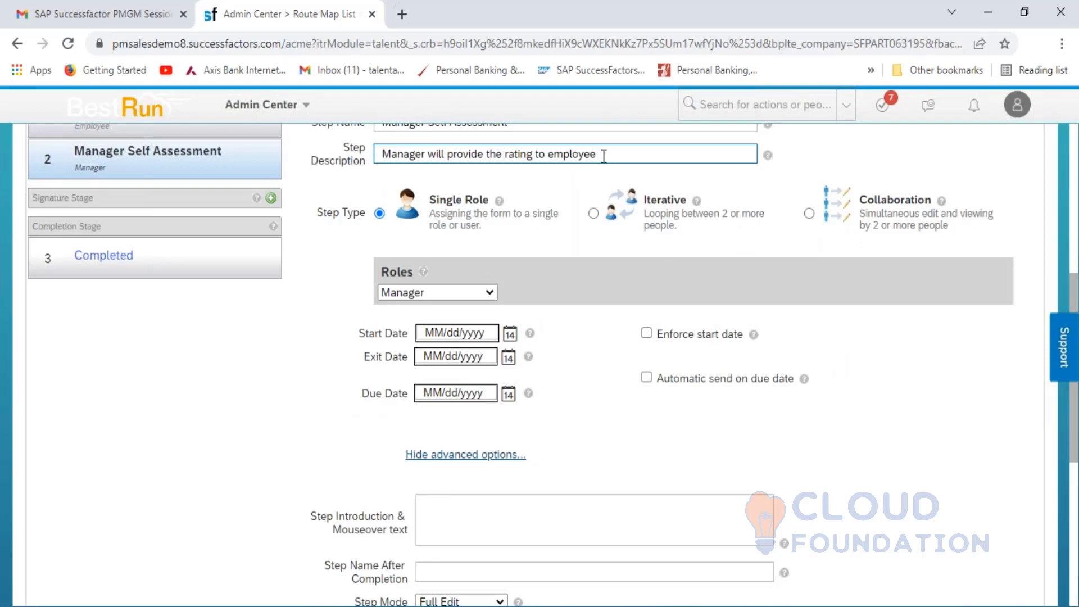
pyautogui.moveTo(598, 154); pyautogui.dragTo(373, 165)
pyautogui.hotkey('ctrl', 'c')
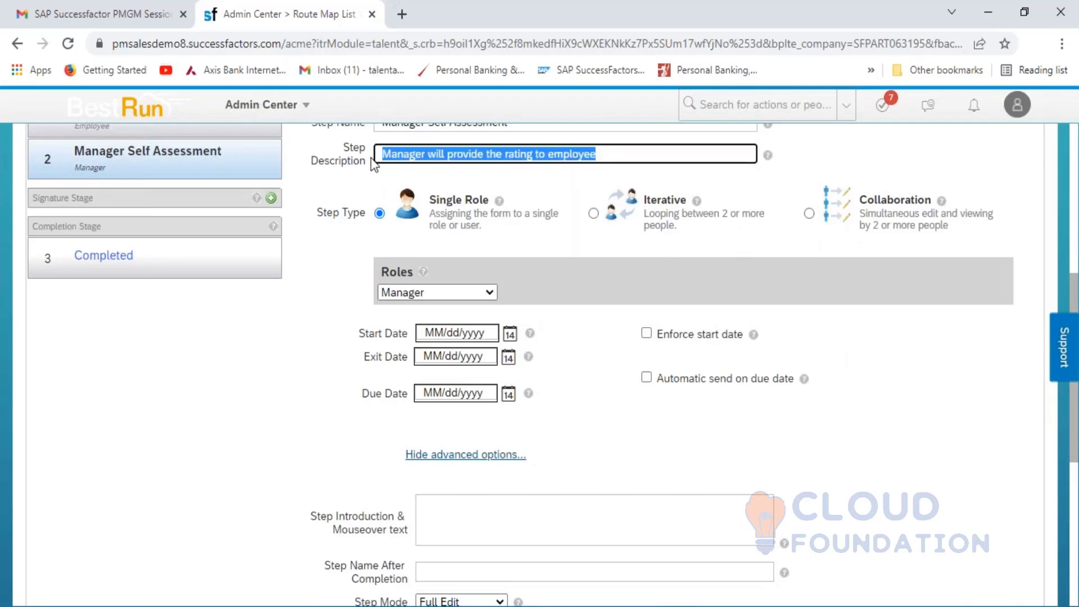
pyautogui.click(467, 512)
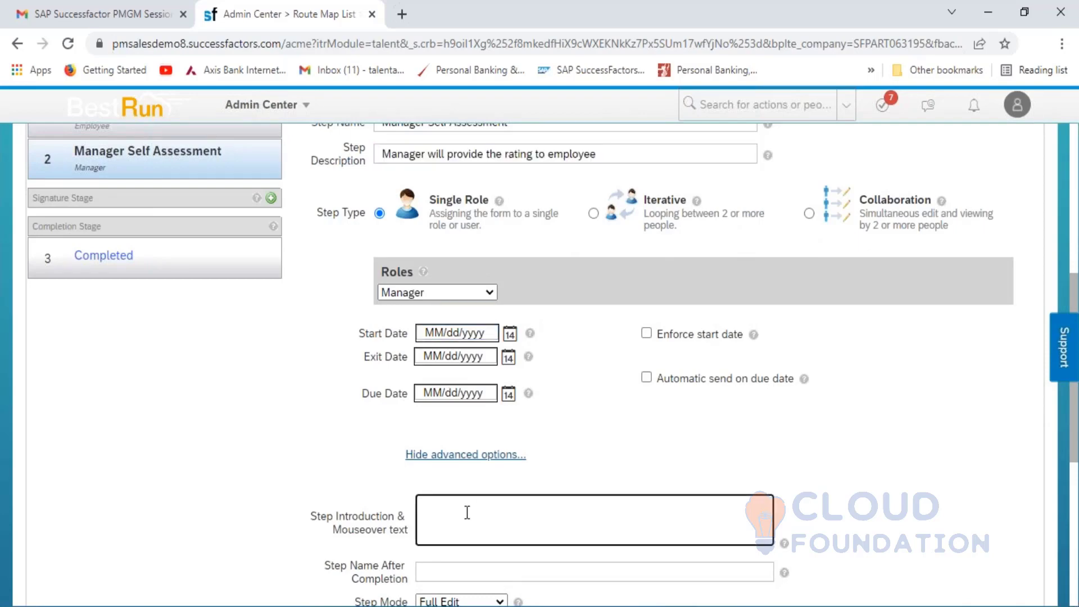
pyautogui.hotkey('ctrl', 'v')
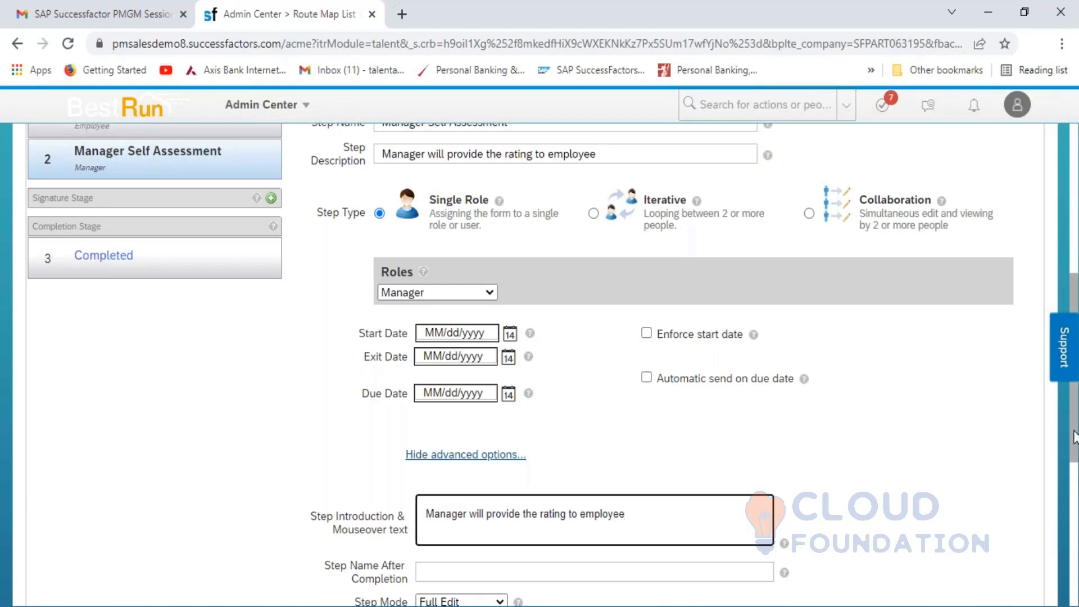
pyautogui.moveTo(1073, 437); pyautogui.dragTo(1075, 582)
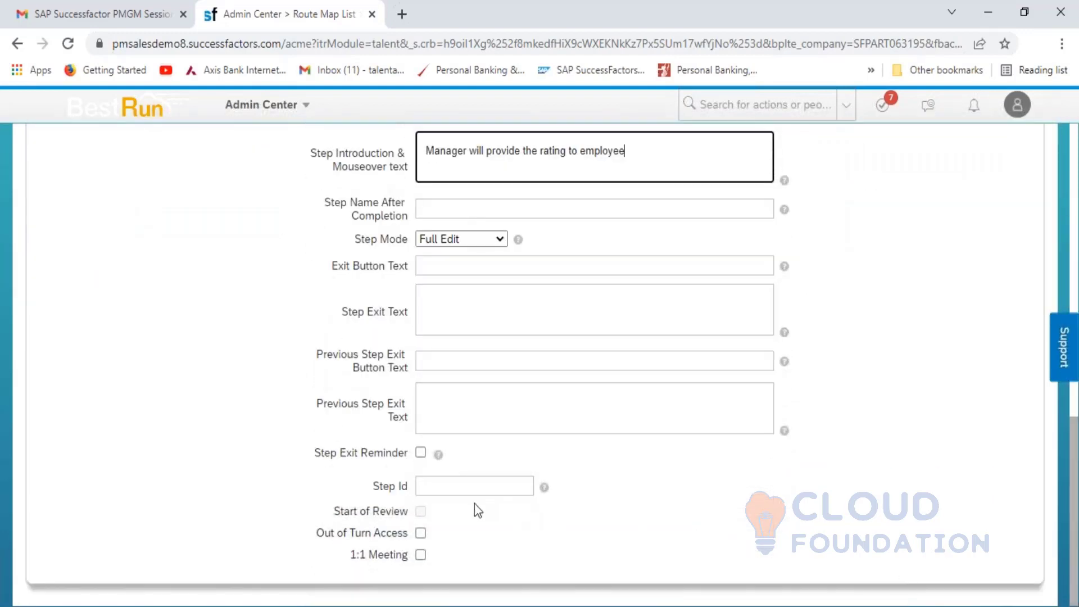
# - Set Step Id 2, enable Out of Turn Access, and save the route map
pyautogui.click(454, 486)
pyautogui.write('2')
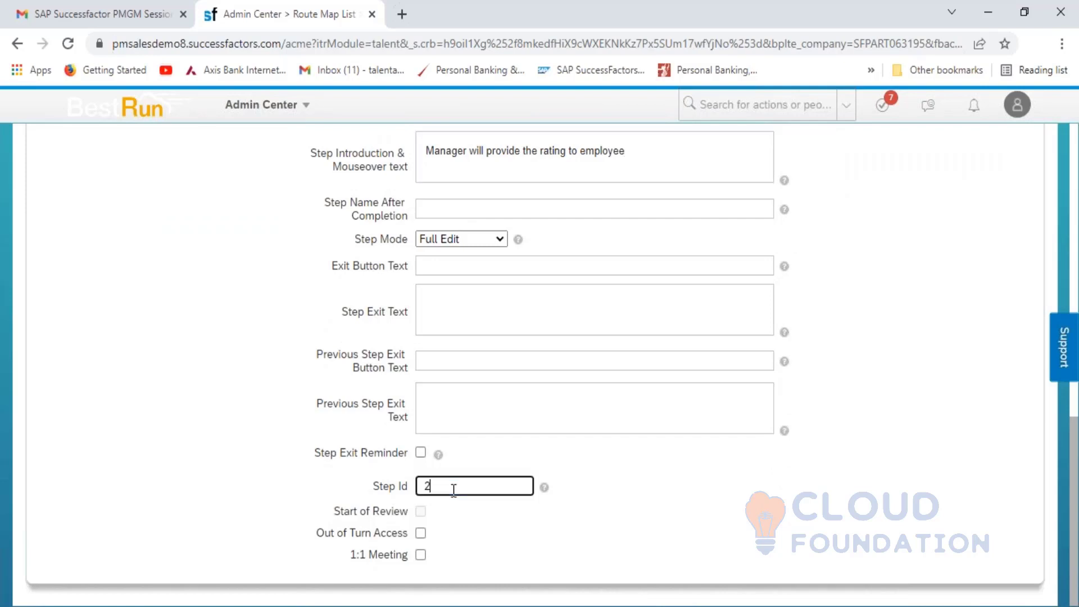
pyautogui.click(422, 533)
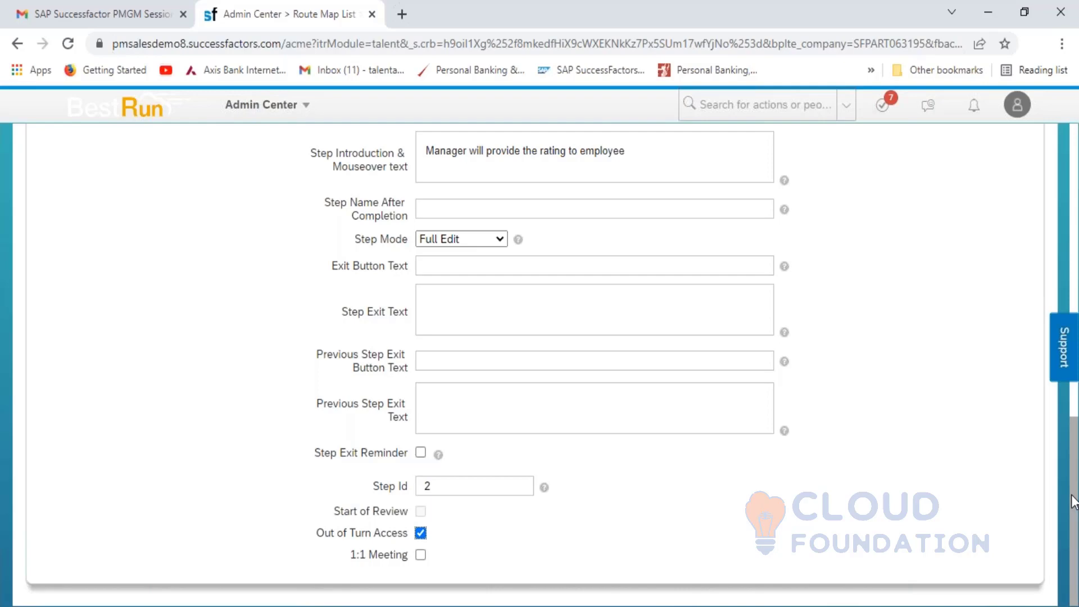
pyautogui.scroll(10, 1073, 499)
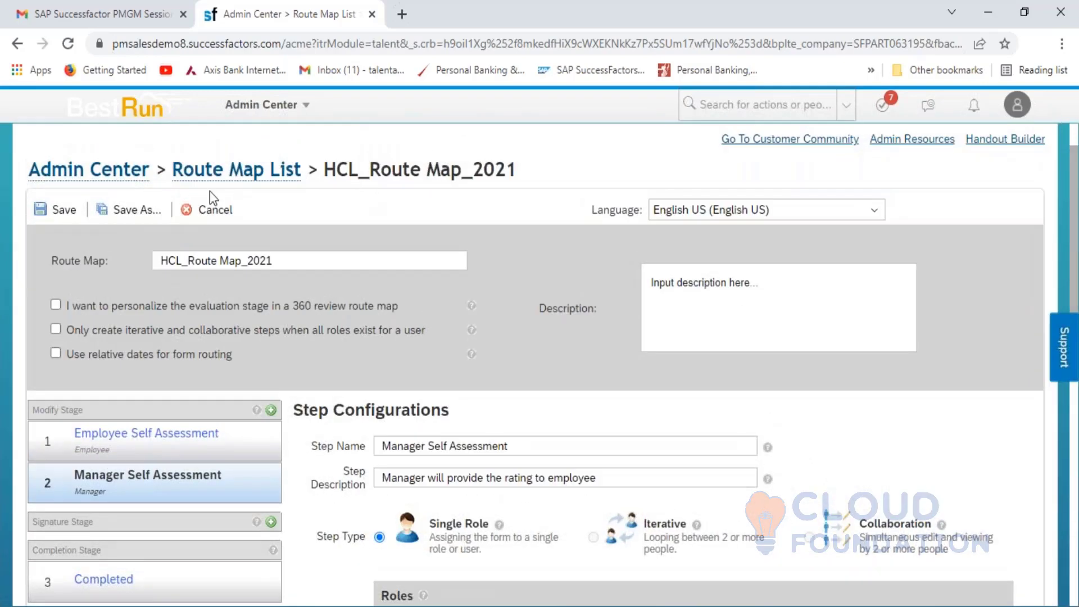
pyautogui.click(60, 213)
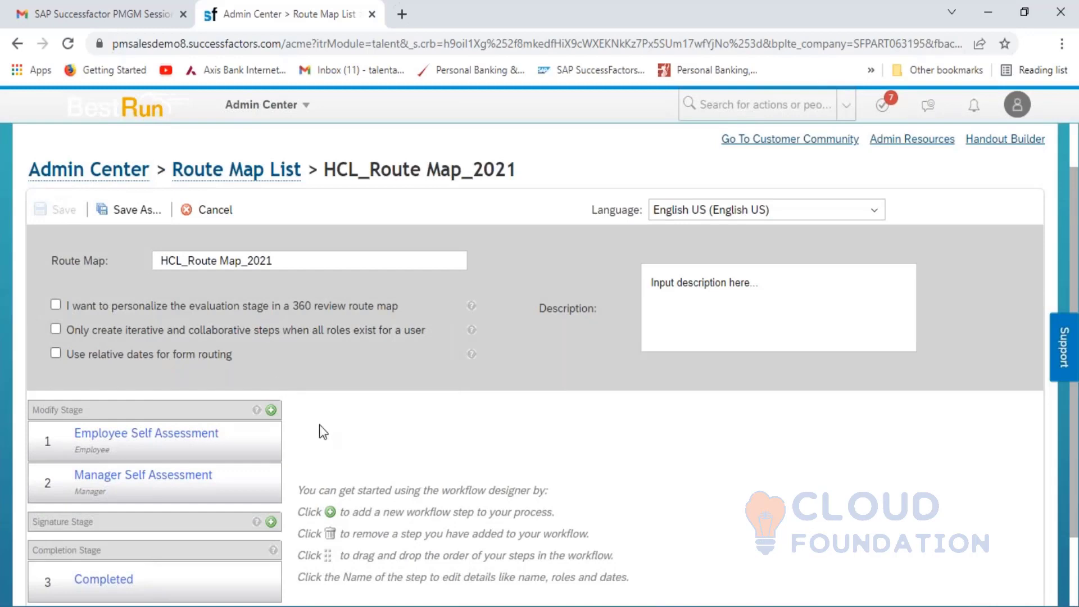
# - Add a 1-1 Meeting step to the Modify Stage
pyautogui.click(271, 410)
pyautogui.click(508, 372)
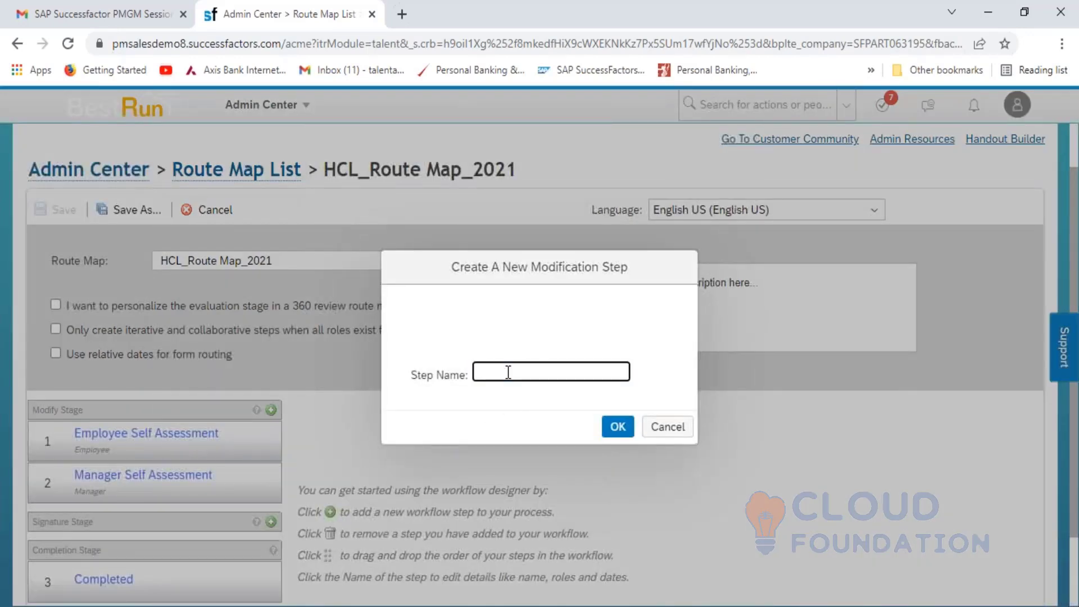
pyautogui.write('1-1 Meeting')
pyautogui.click(617, 426)
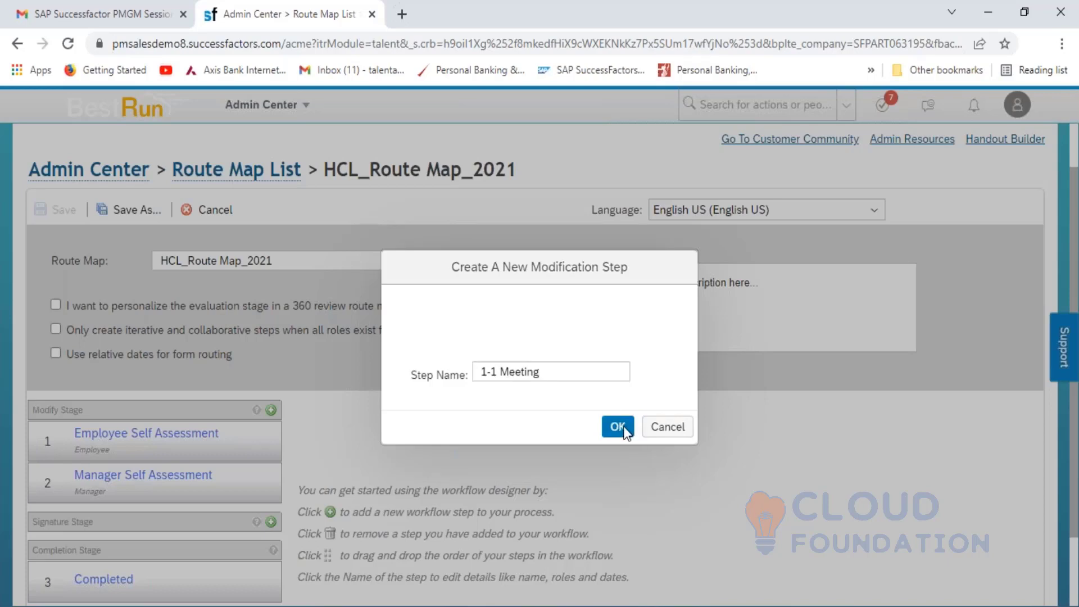
# - Describe the 1-1 Meeting step as '1-1 discussion with employee and Manager'
pyautogui.click(443, 471)
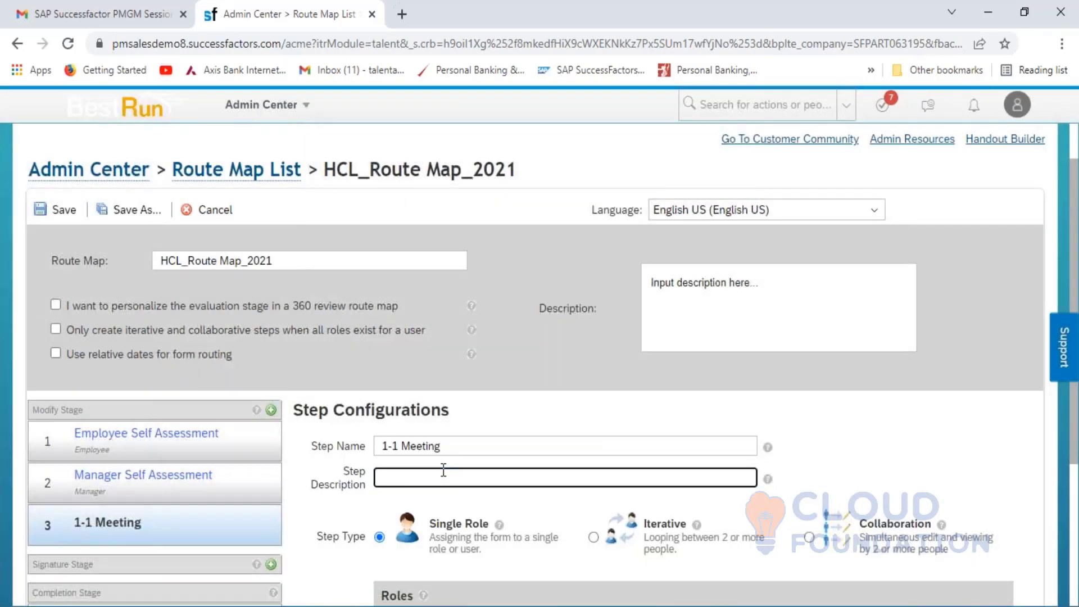
pyautogui.write('1-1 discussion with employee am')
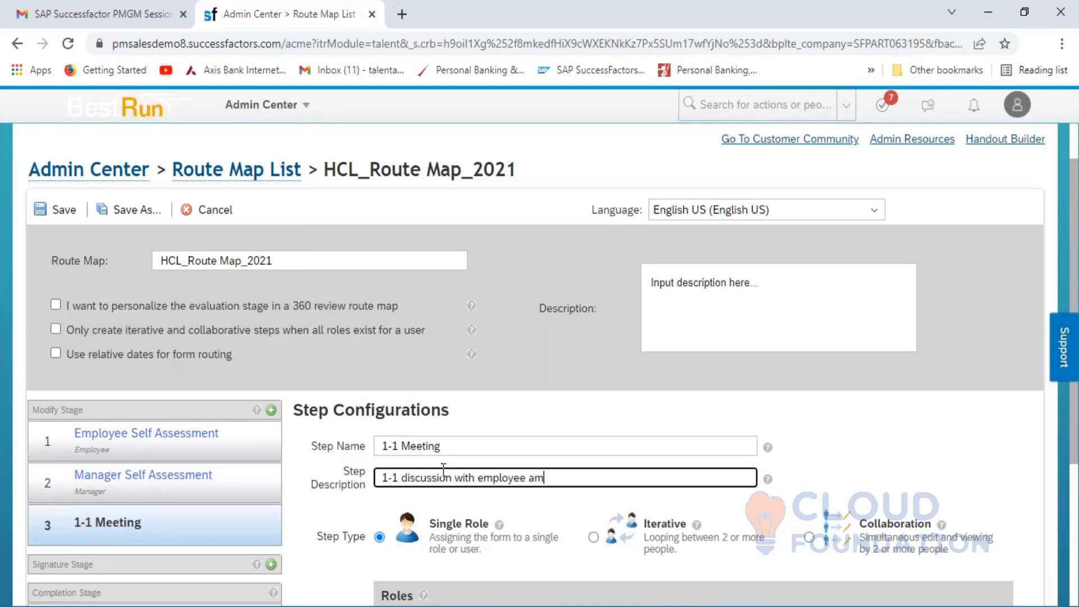
pyautogui.write('d Mana')
pyautogui.press('BackSpace')
pyautogui.write('d Manager')
pyautogui.scroll(-4, 488, 423)
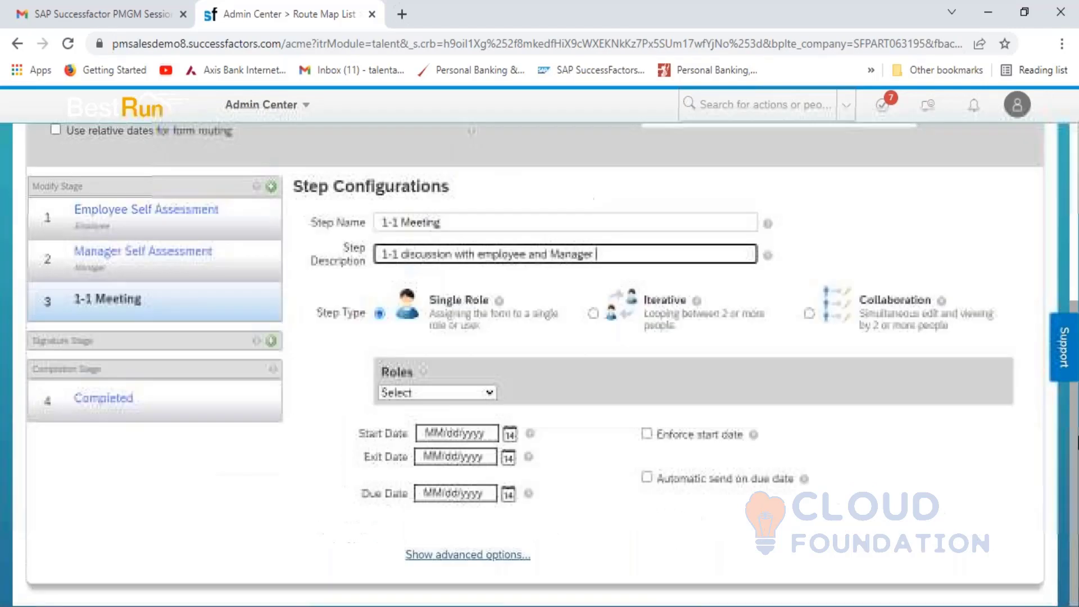
pyautogui.click(477, 397)
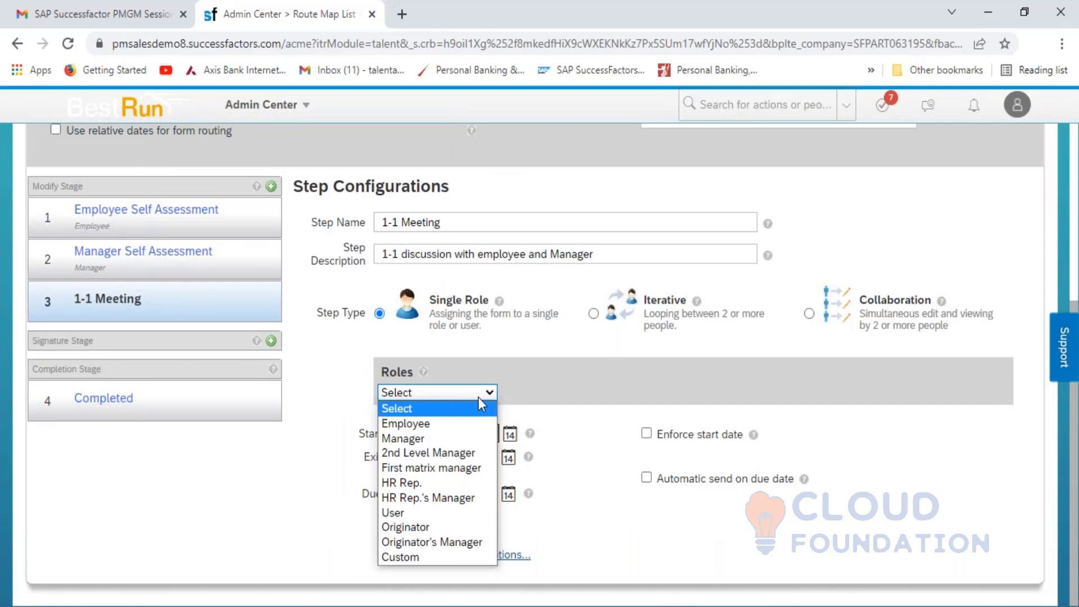
# - Assign the Manager role and copy the description into the step introduction text
pyautogui.click(447, 437)
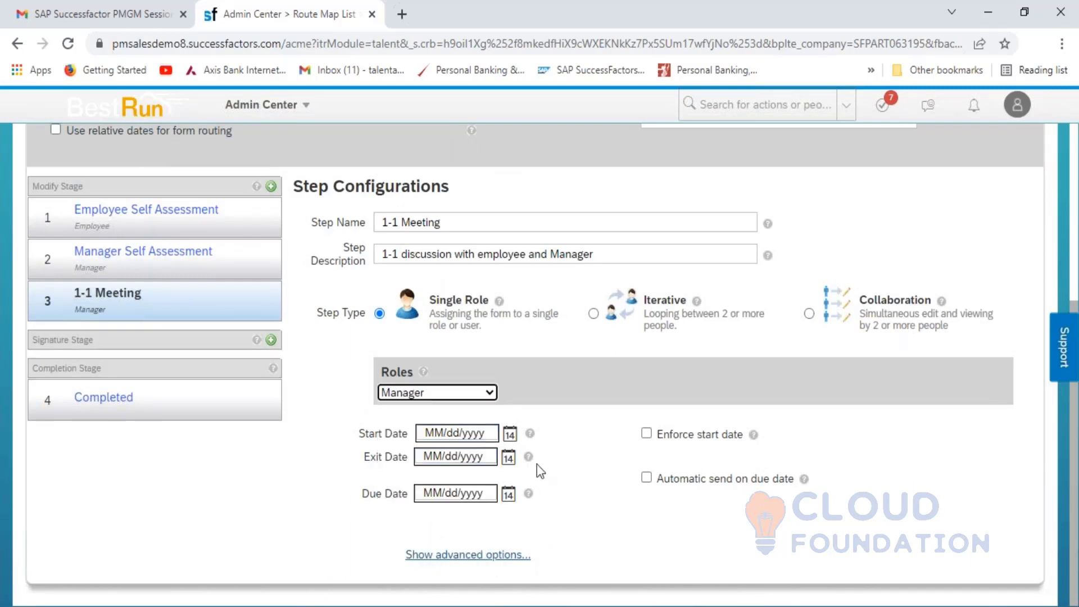
pyautogui.click(607, 262)
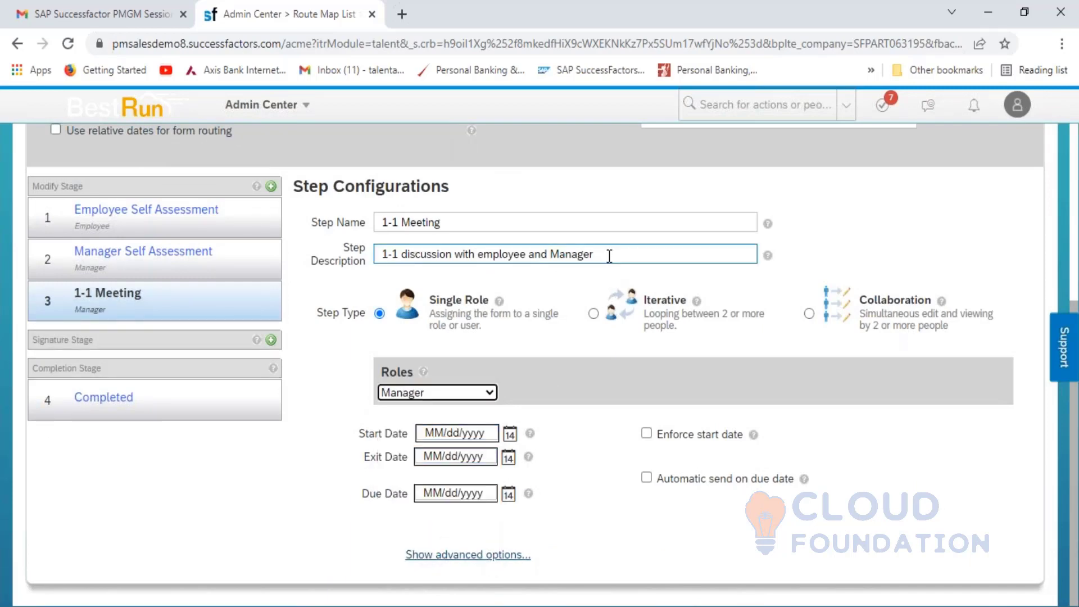
pyautogui.moveTo(609, 253); pyautogui.dragTo(355, 248)
pyautogui.hotkey('ctrl', 'c')
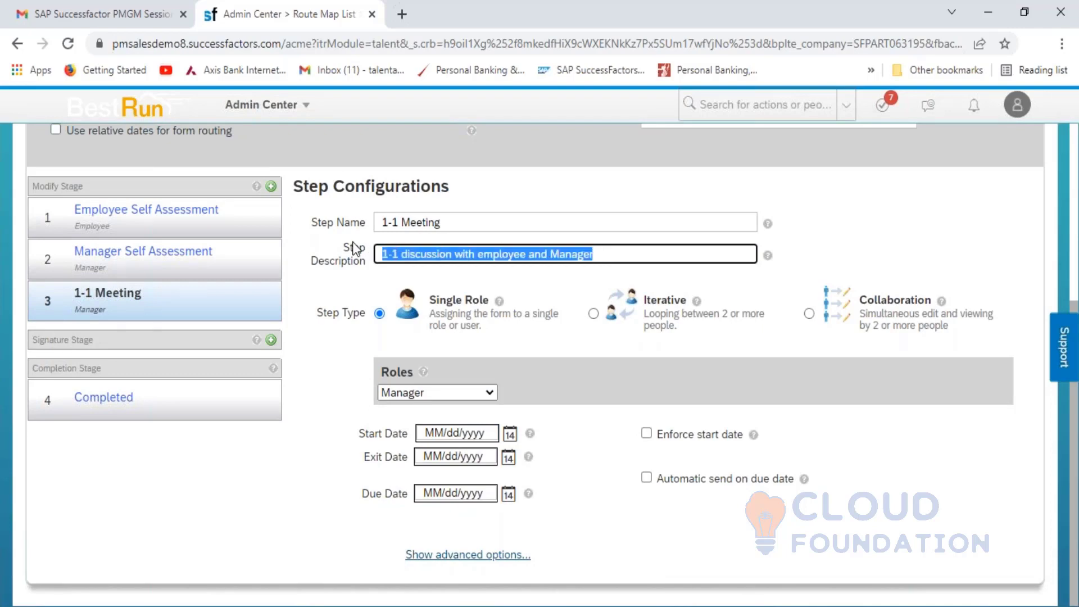
pyautogui.moveTo(589, 440); pyautogui.dragTo(591, 452)
pyautogui.click(459, 555)
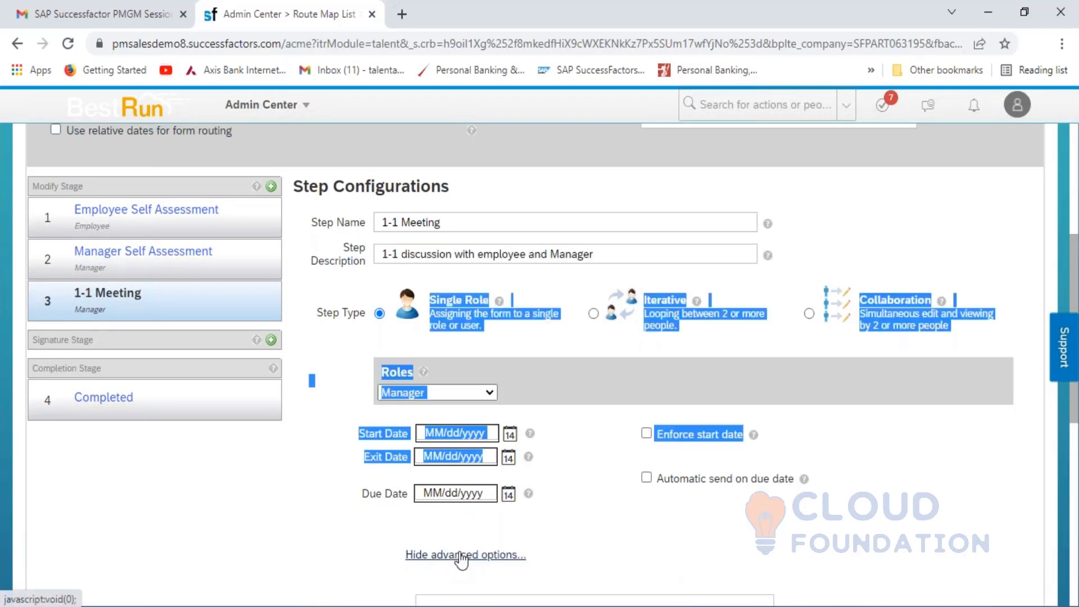
pyautogui.click(789, 508)
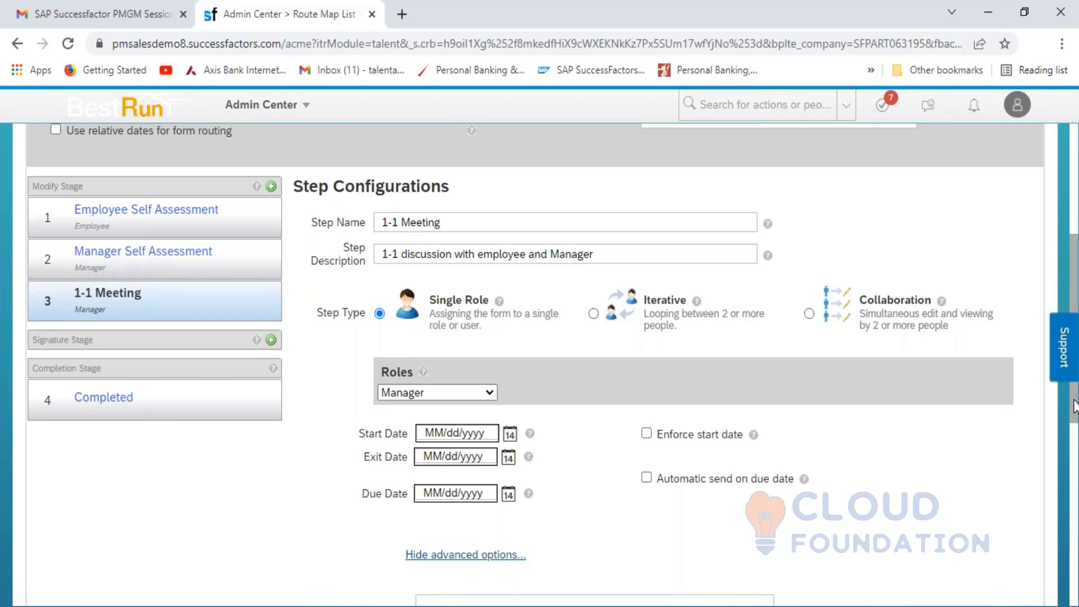
pyautogui.moveTo(1074, 405); pyautogui.dragTo(1075, 590)
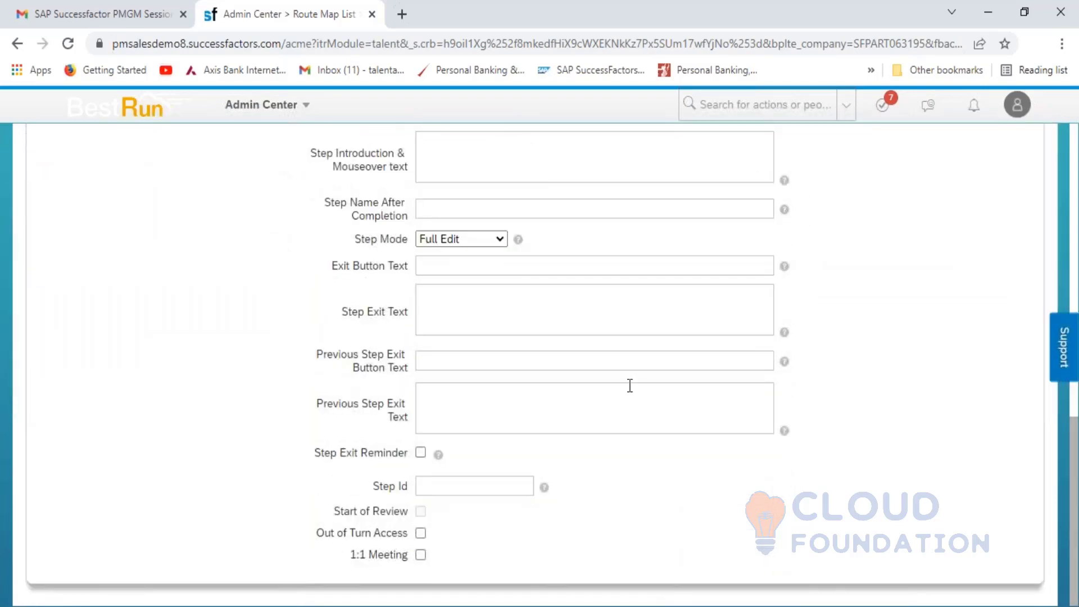
pyautogui.click(513, 171)
pyautogui.hotkey('ctrl', 'v')
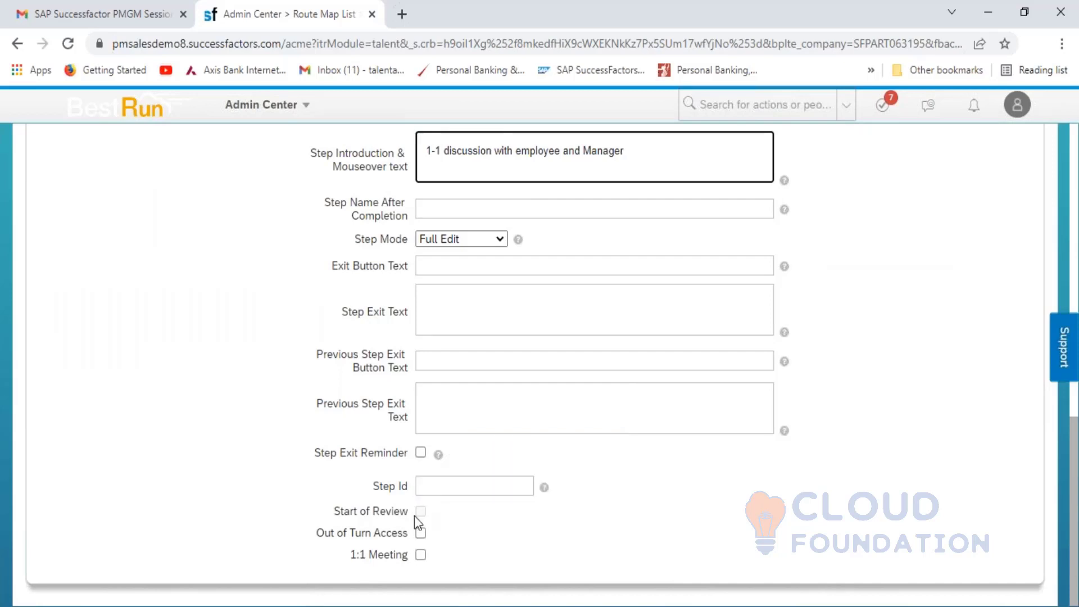
# - Set Step Id 3, enable the 1:1 Meeting flag, and save the route map
pyautogui.click(437, 484)
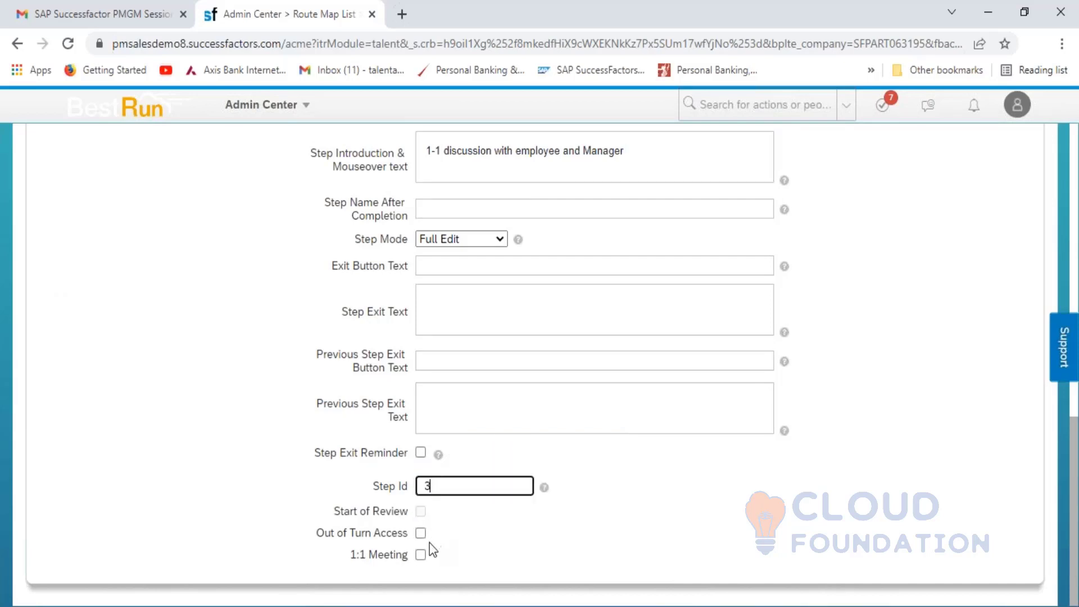
pyautogui.click(419, 562)
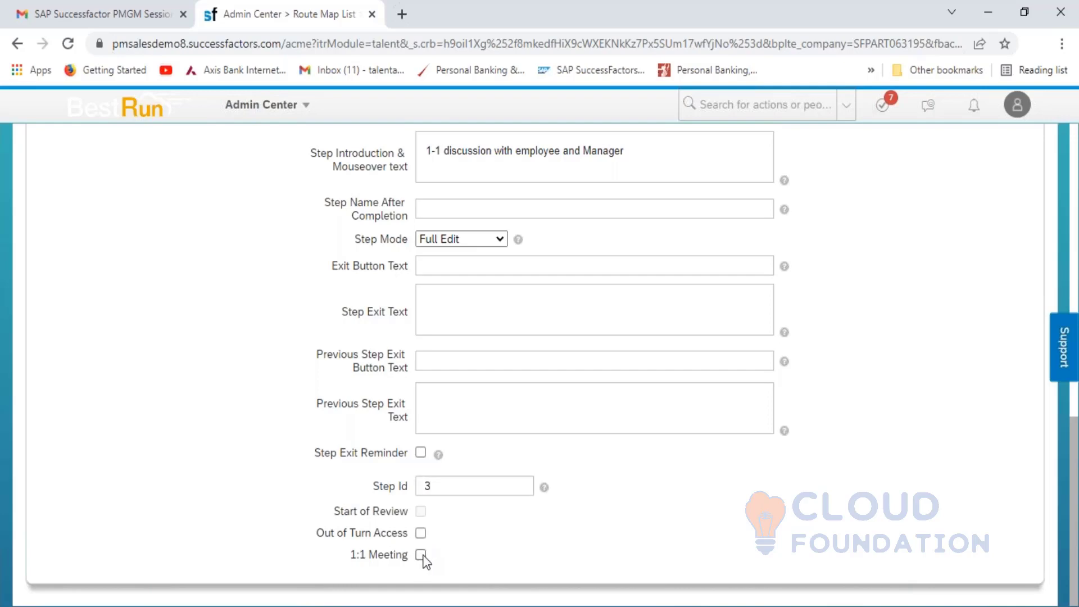
pyautogui.click(421, 555)
pyautogui.moveTo(1073, 460); pyautogui.dragTo(1067, 244)
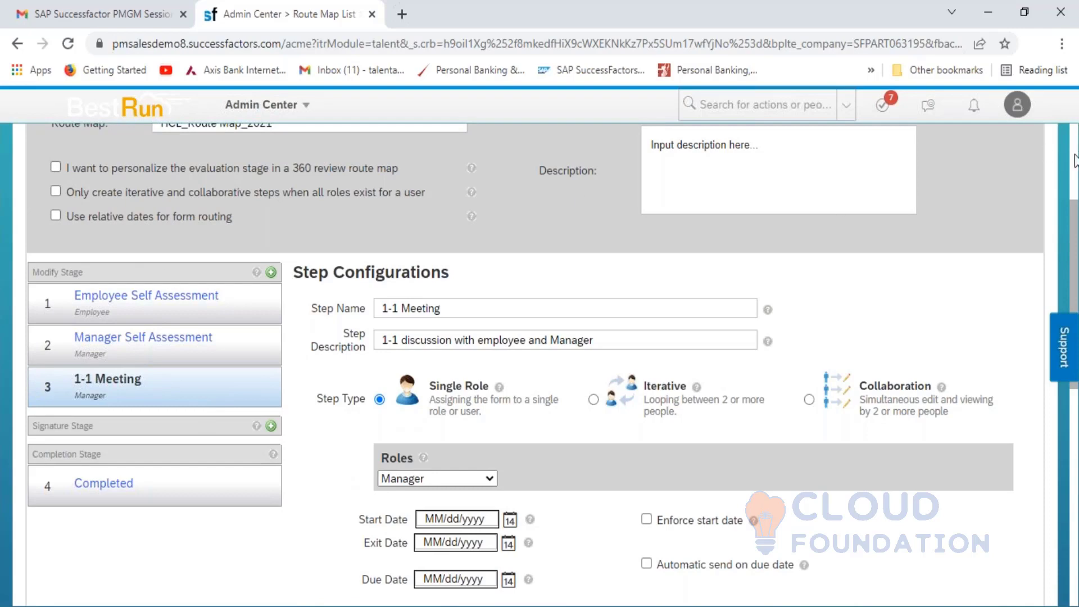
pyautogui.scroll(4, 1073, 166)
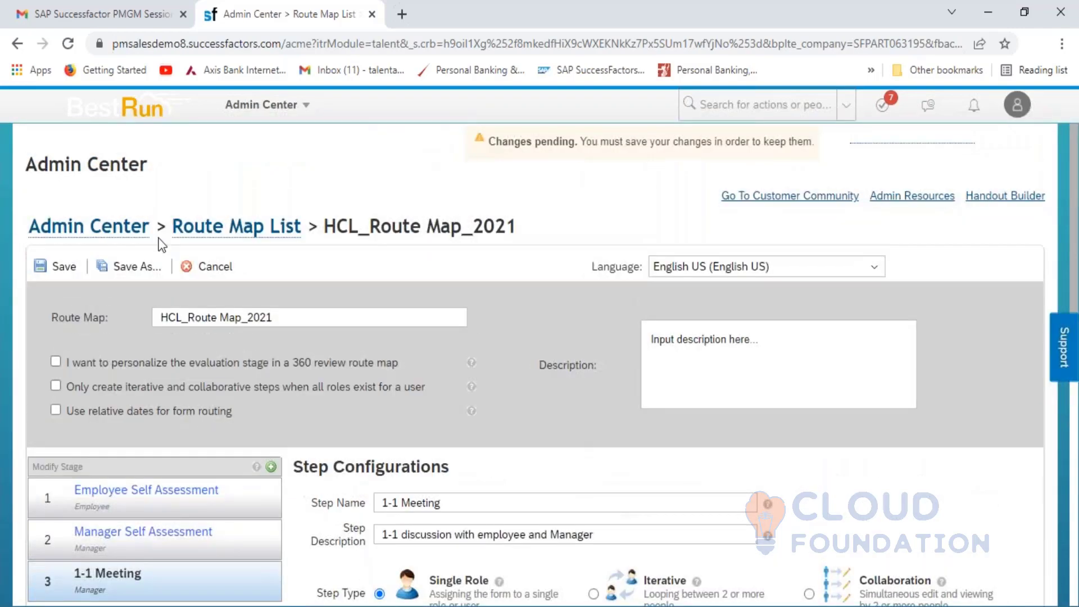
pyautogui.click(58, 270)
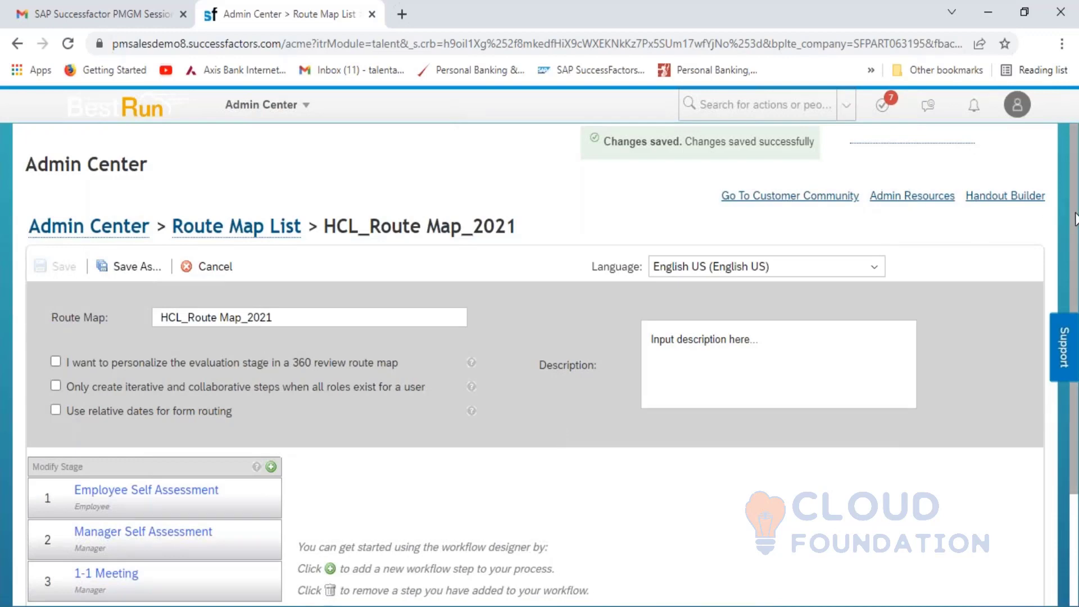
pyautogui.scroll(-3, 815, 307)
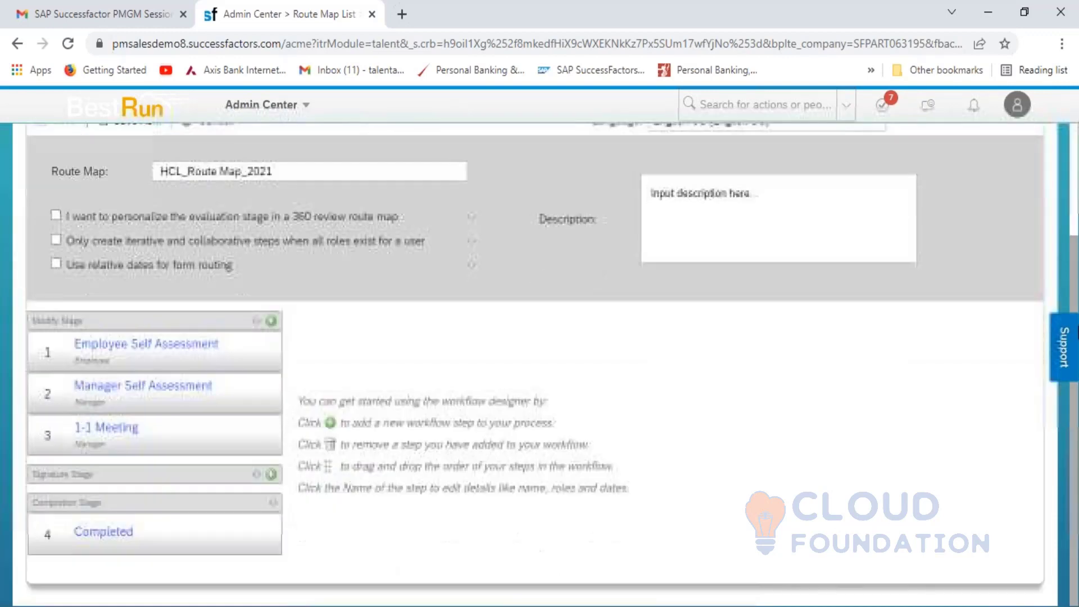
# - Add an Employee Signature step of type Employee, described 'Employee will sign up the form'
pyautogui.click(271, 474)
pyautogui.click(529, 376)
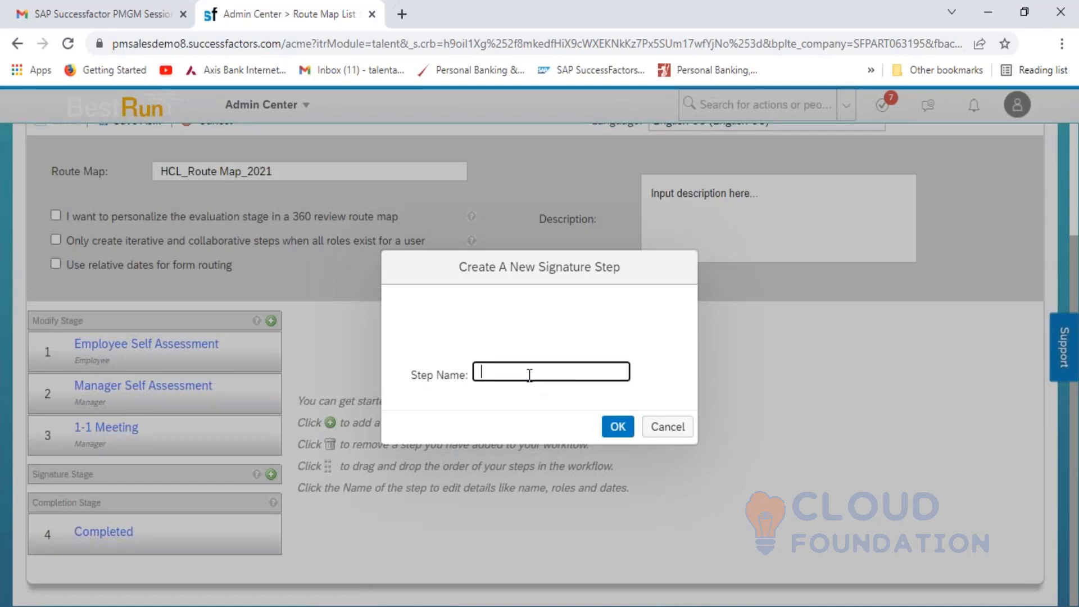
pyautogui.write('Employee Sl')
pyautogui.write('gnatu')
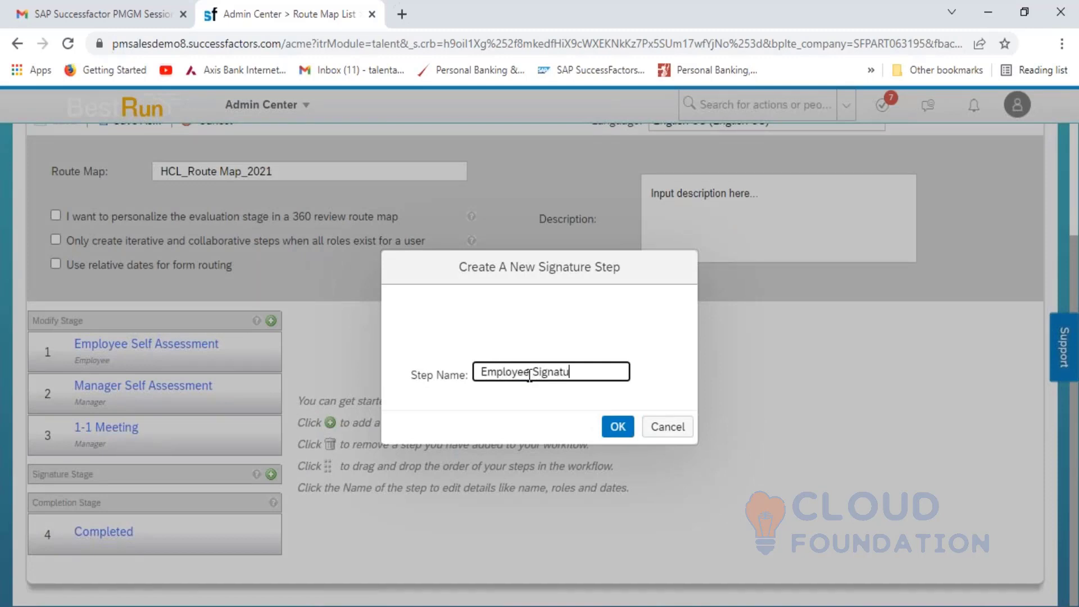
pyautogui.write('re')
pyautogui.click(617, 426)
pyautogui.click(461, 387)
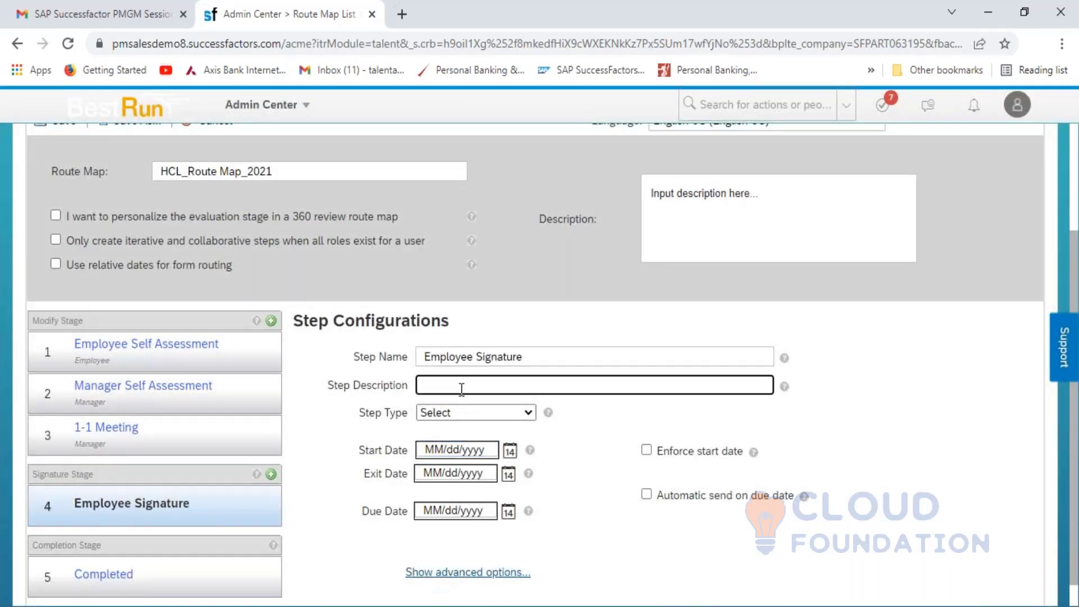
pyautogui.write('Employee will sign up the form')
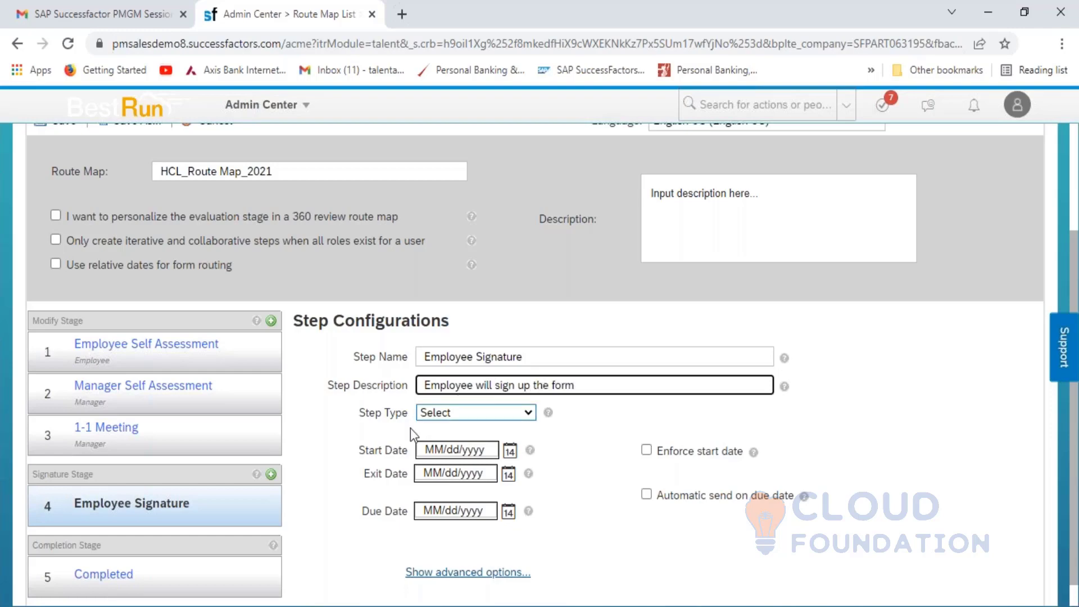
pyautogui.click(471, 415)
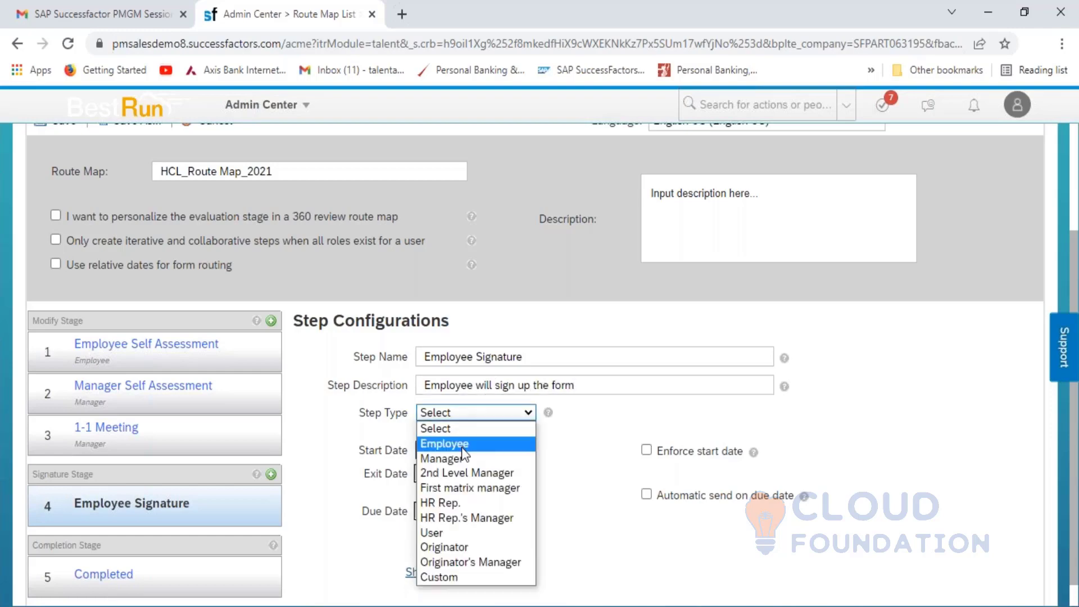
pyautogui.click(468, 444)
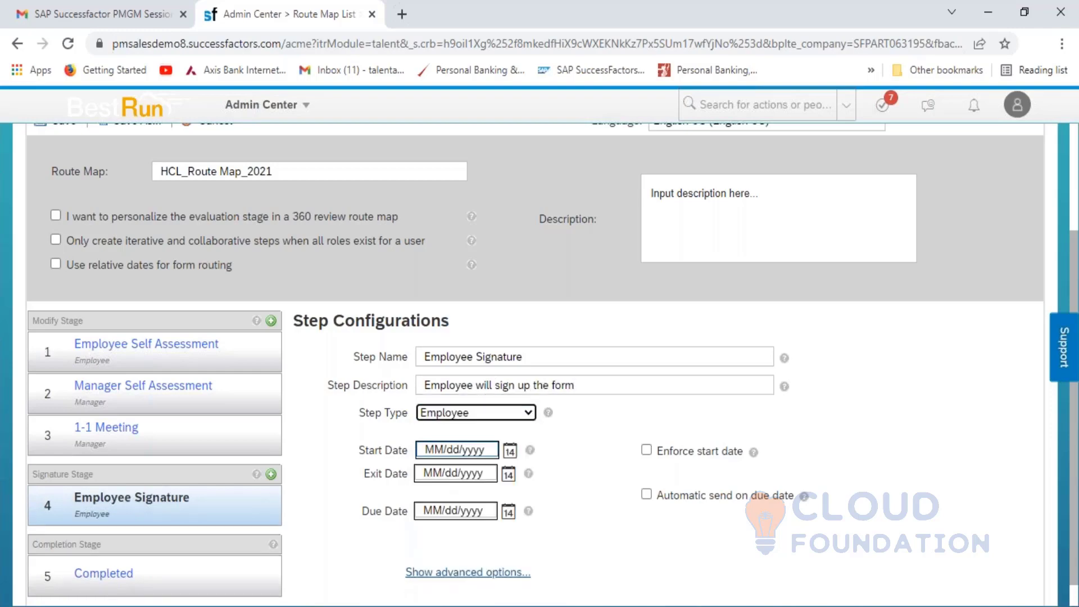
# - Give the Employee Signature step introduction text 'Employee will sign up the form' and Step Id 4
pyautogui.click(478, 573)
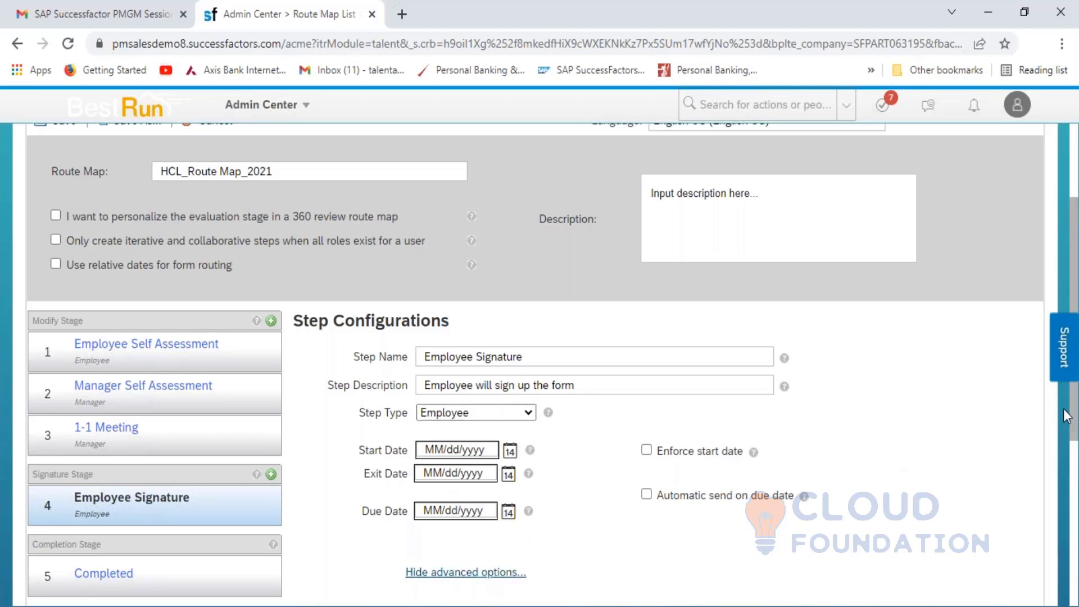
pyautogui.scroll(-4, 1073, 427)
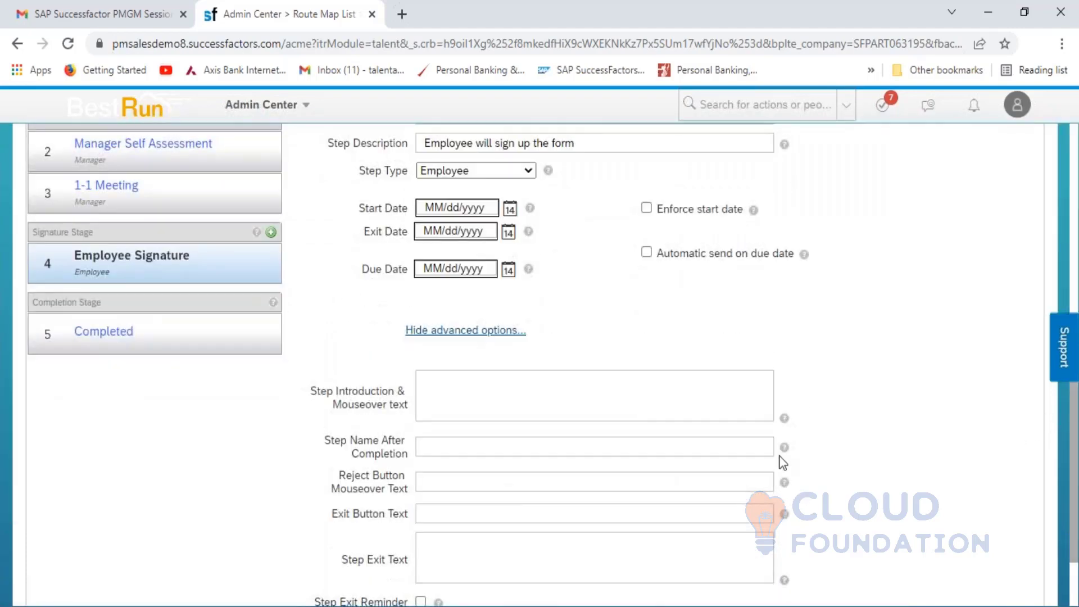
pyautogui.click(540, 395)
pyautogui.write('E')
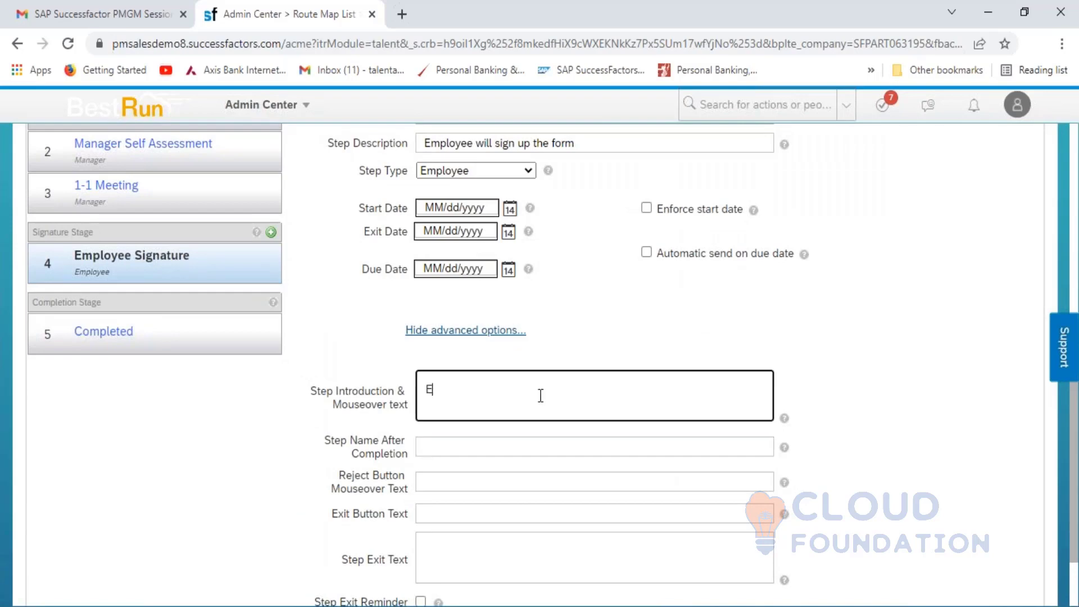
pyautogui.write('mployee will sign up the form')
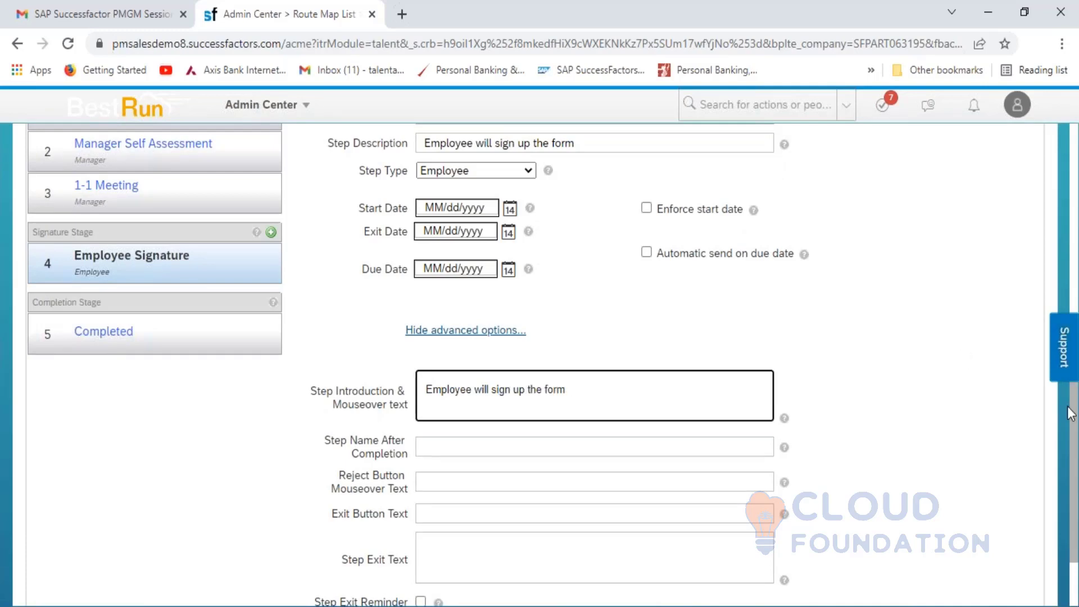
pyautogui.scroll(-2, 1072, 418)
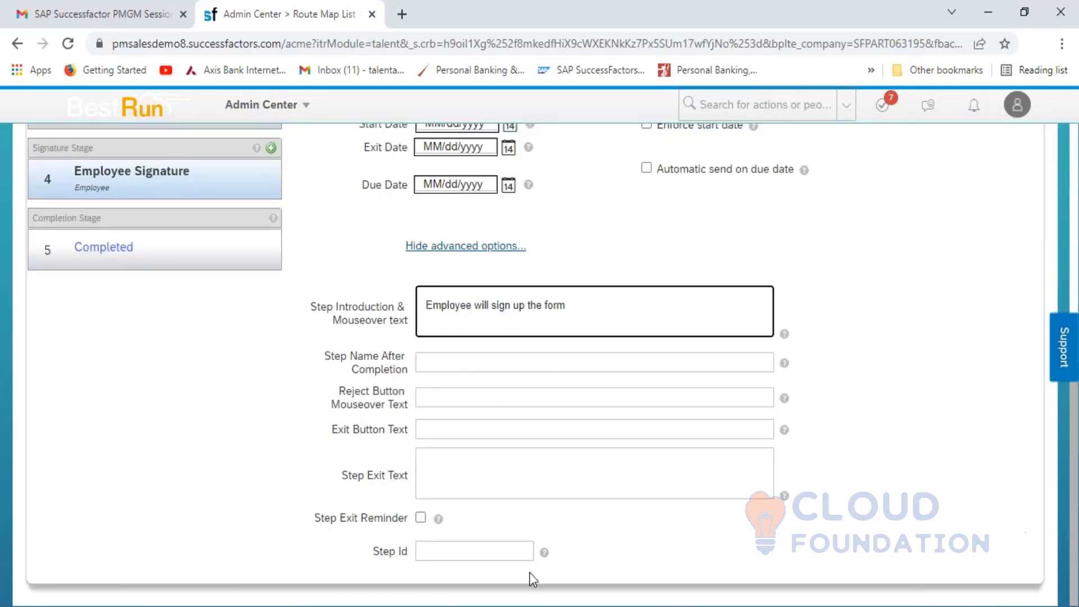
pyautogui.click(439, 549)
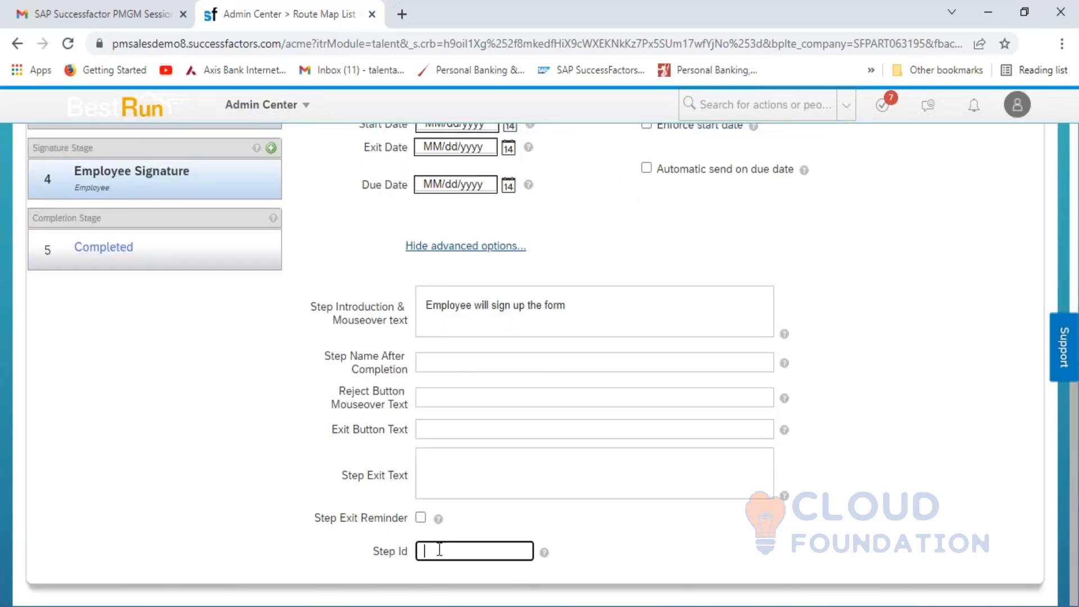
pyautogui.write('4')
# - Add a Manager Signature step of type Manager, described 'Manager will sign up the form'
pyautogui.click(270, 148)
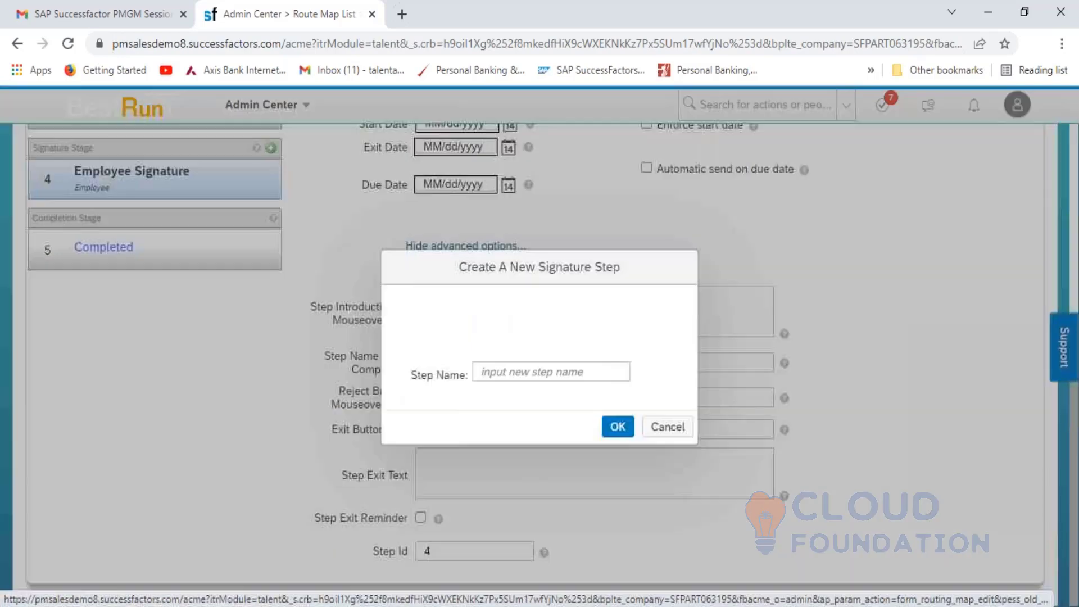
pyautogui.click(499, 374)
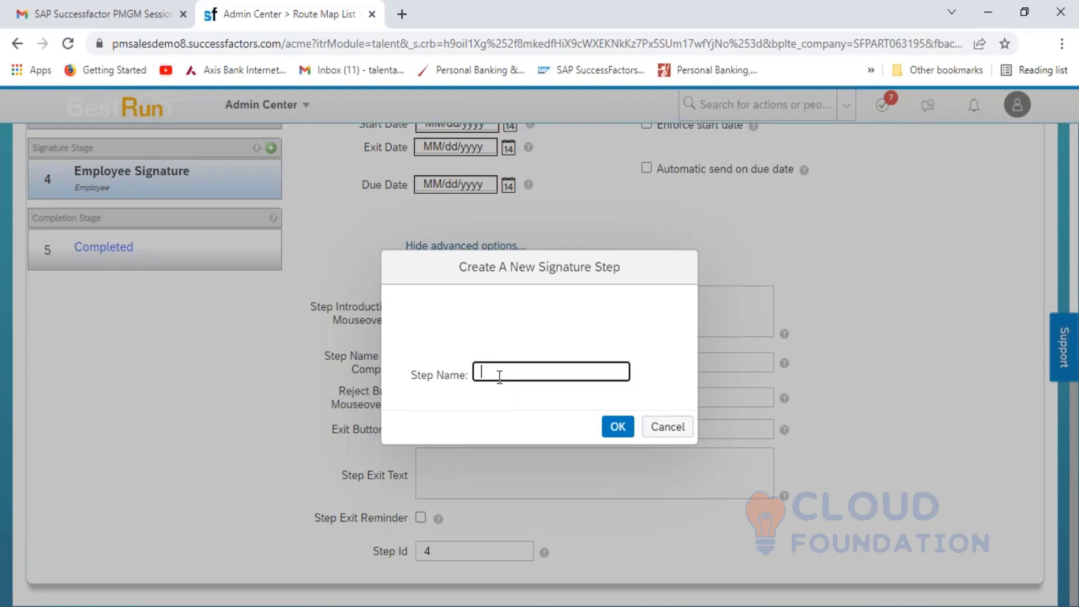
pyautogui.write('Manager Signature')
pyautogui.click(617, 427)
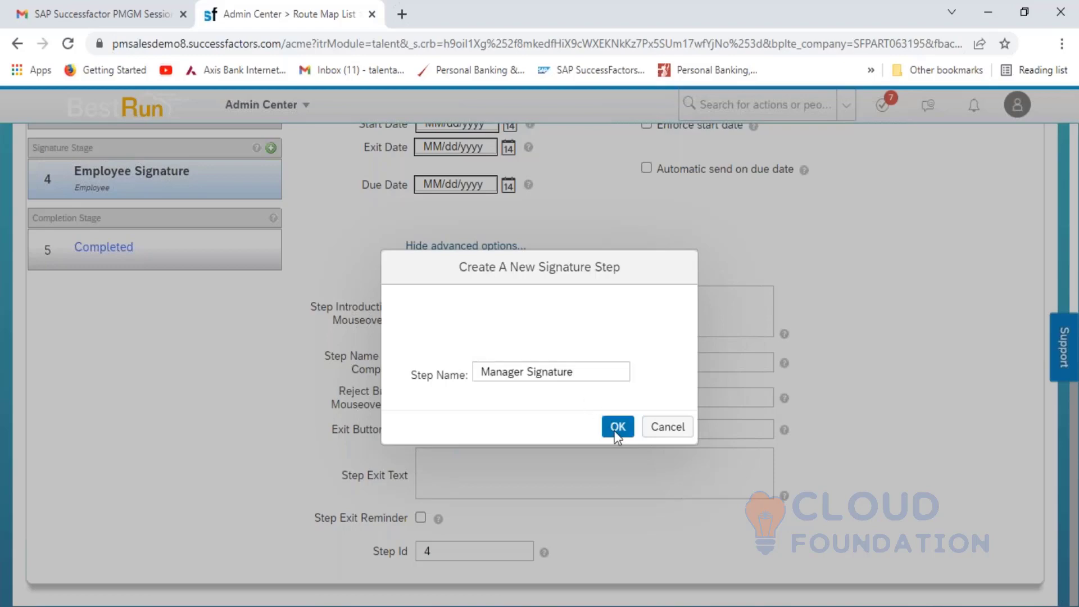
pyautogui.click(467, 316)
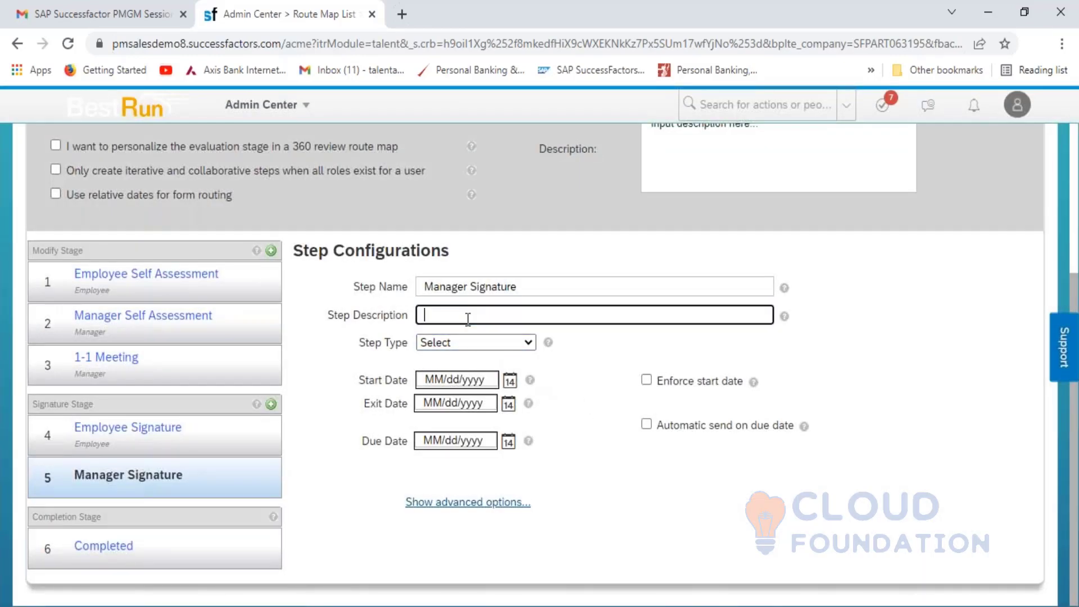
pyautogui.write('Manager will sign up the form')
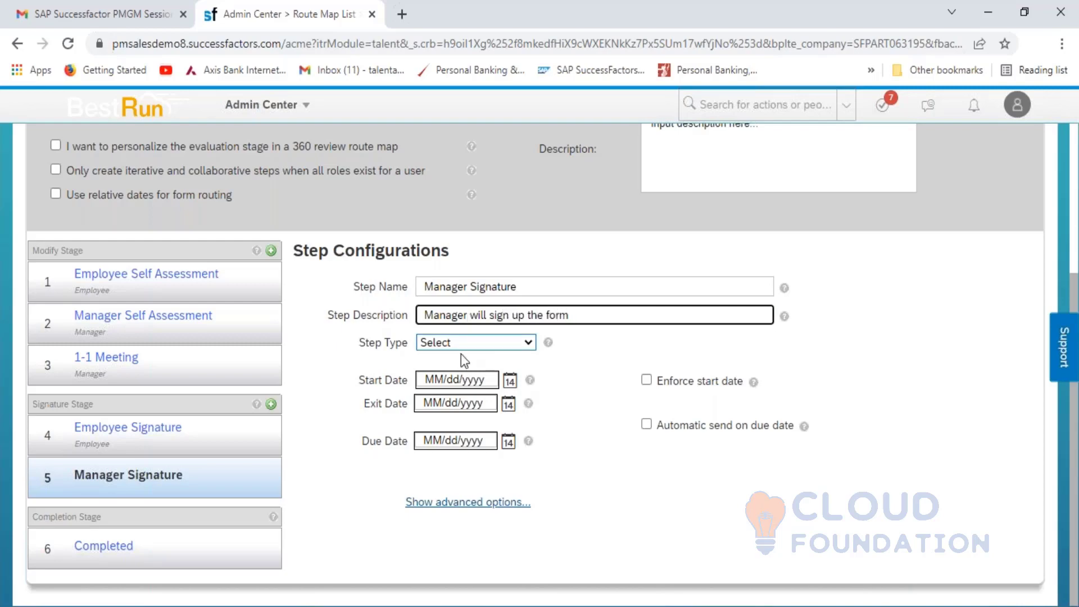
pyautogui.click(477, 348)
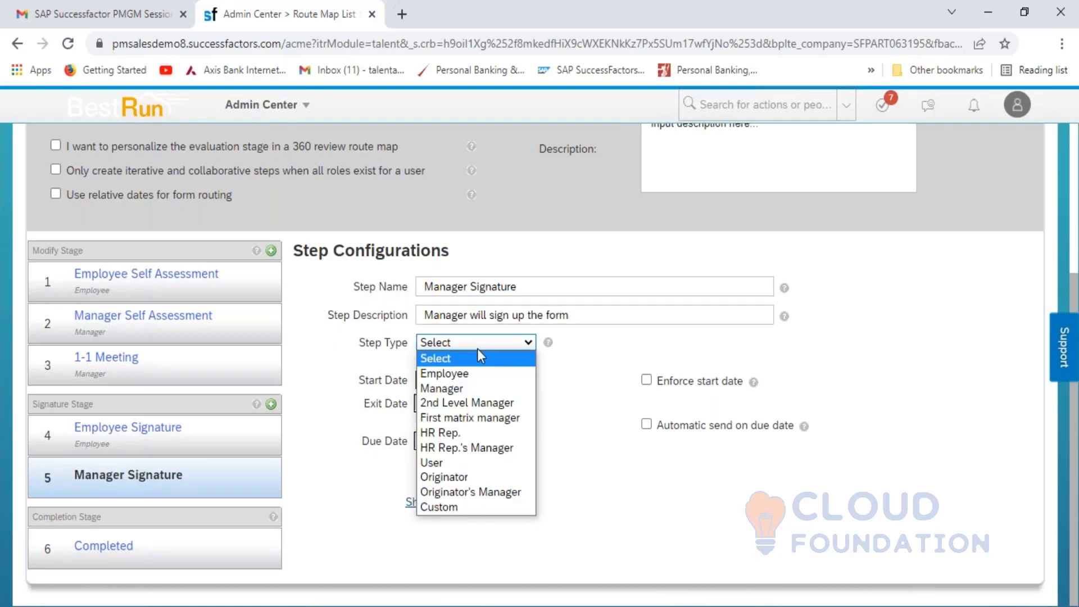
pyautogui.click(464, 385)
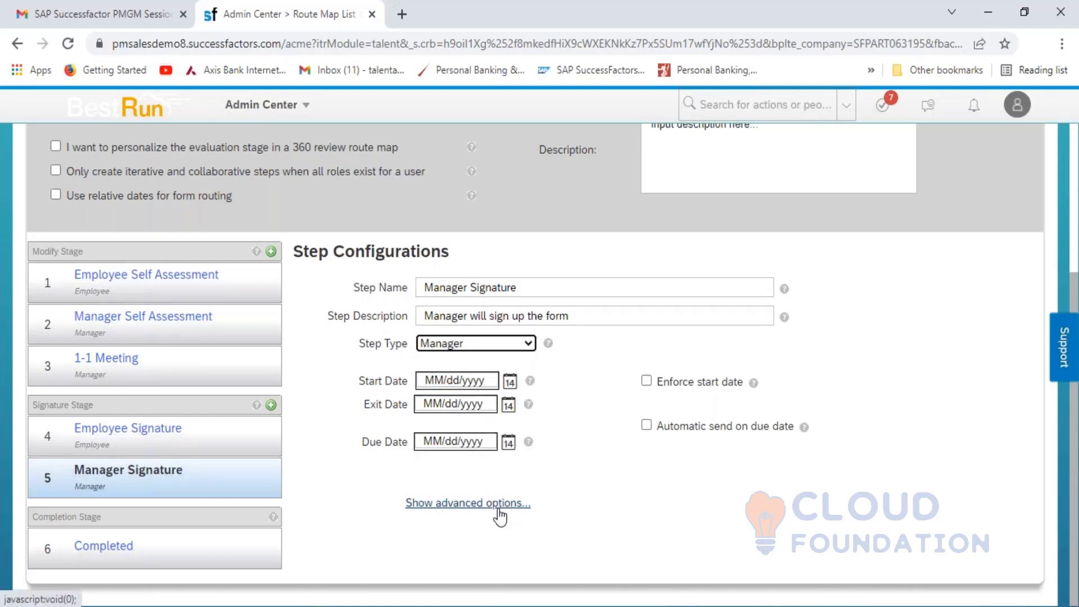
# - Give the Manager Signature step introduction text 'Manager will sign up the form' and Step Id 5
pyautogui.click(498, 508)
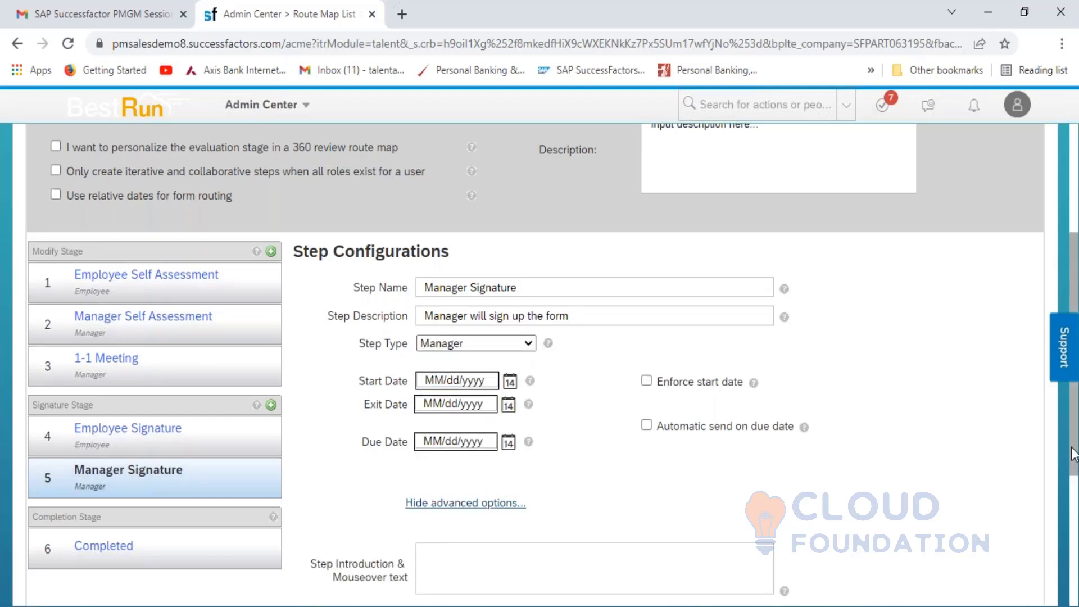
pyautogui.scroll(-3, 1073, 454)
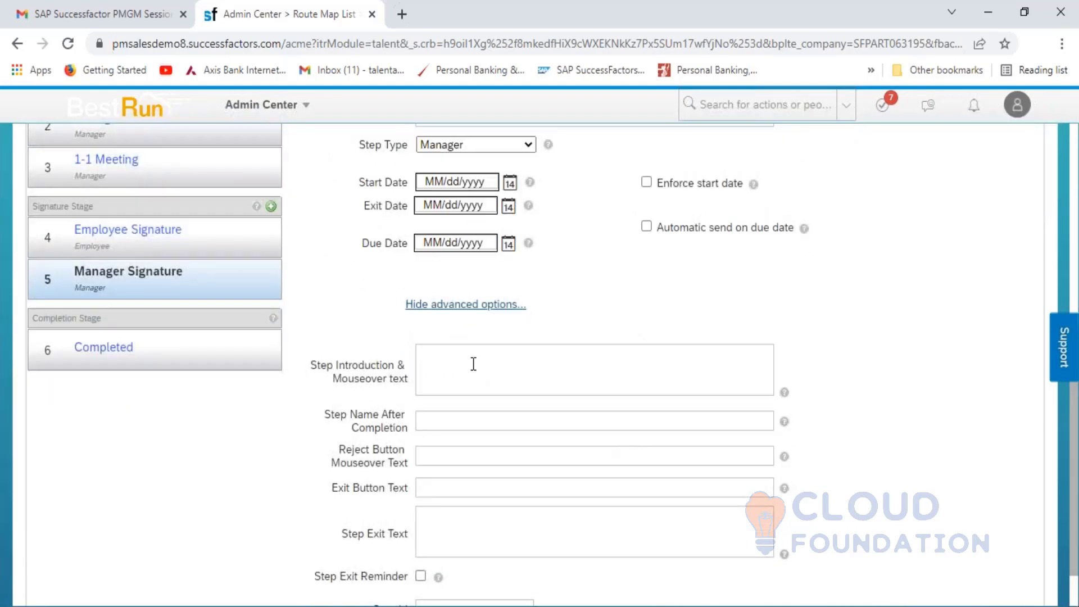
pyautogui.click(474, 364)
pyautogui.write('Manage')
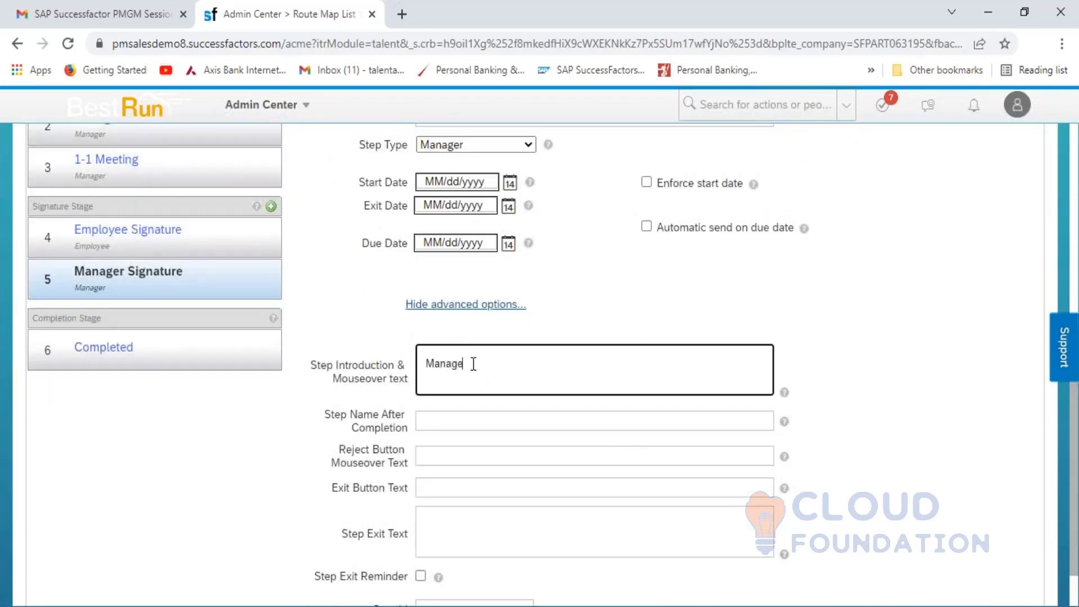
pyautogui.write('r will sign up the form')
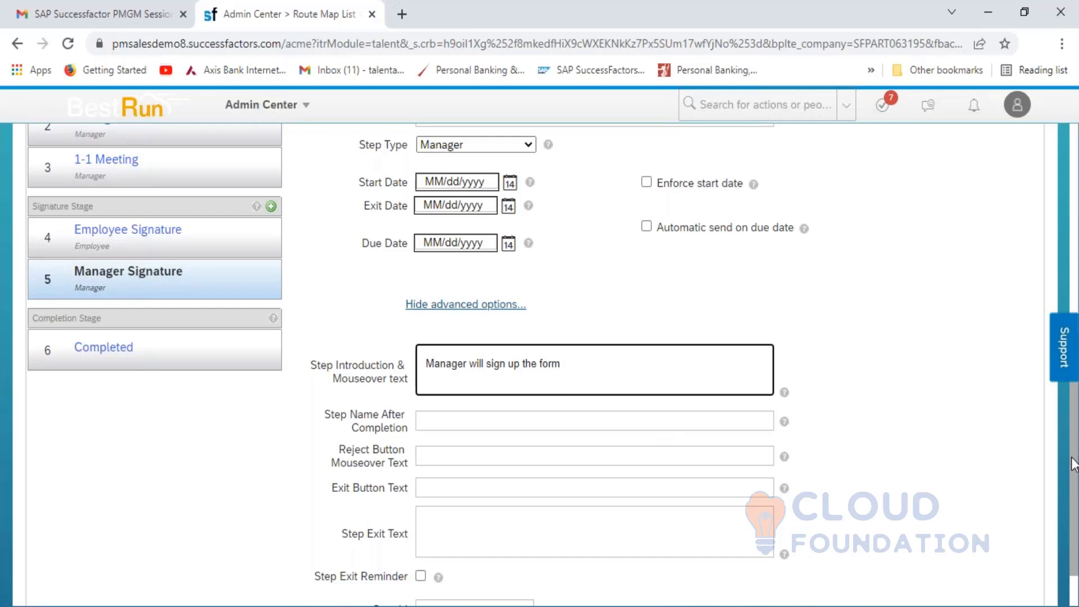
pyautogui.scroll(-1, 571, 585)
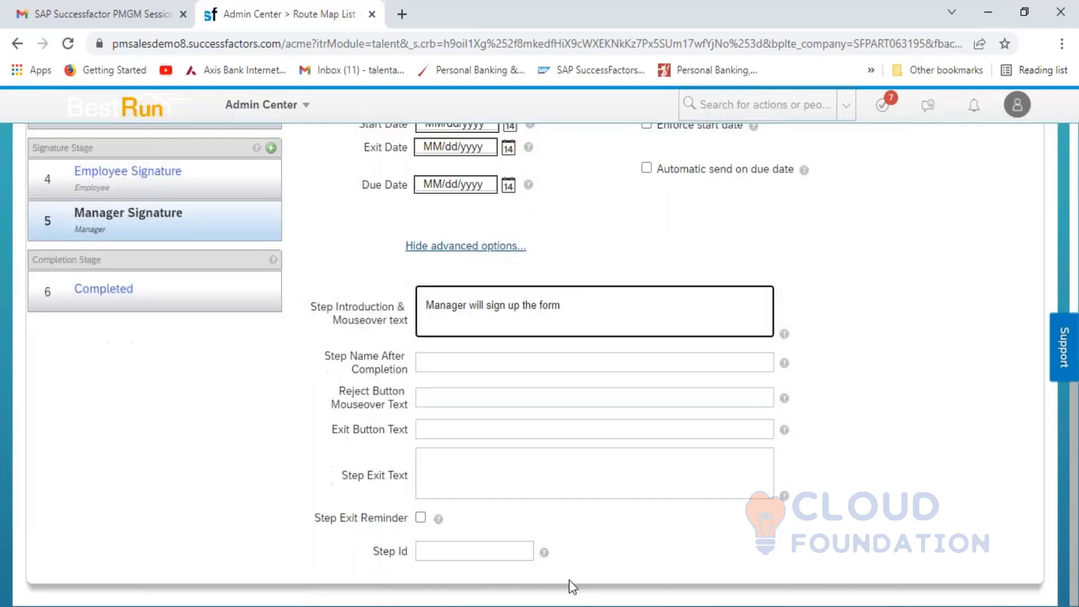
pyautogui.click(453, 555)
pyautogui.write('5')
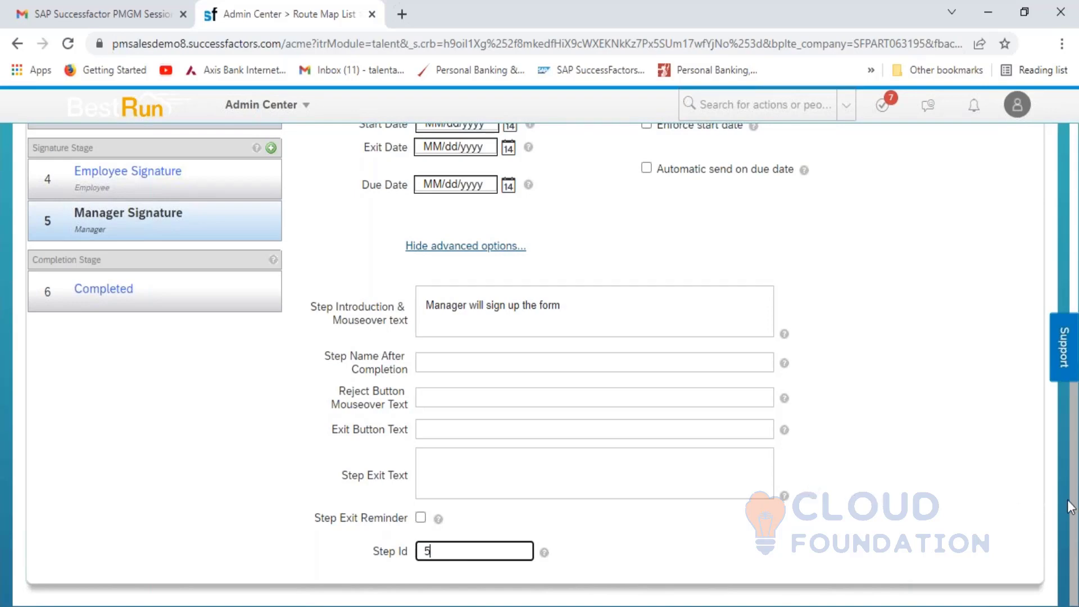
pyautogui.moveTo(1072, 509); pyautogui.dragTo(1056, 303)
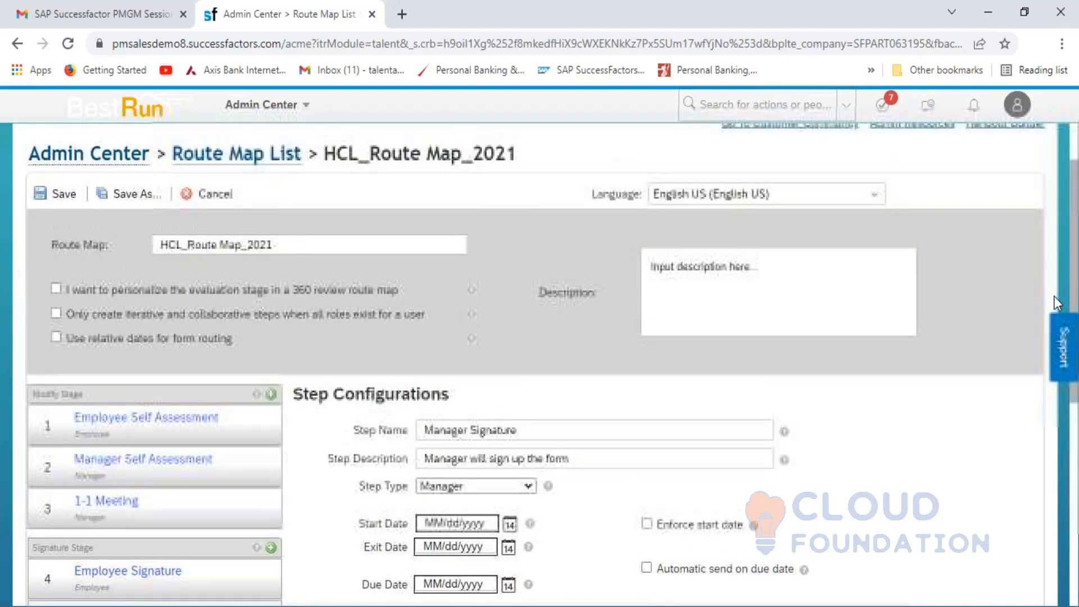
# - Save the steps, then add the route map description 'HCL Route Map fpr the year 2021' and save again
pyautogui.click(55, 196)
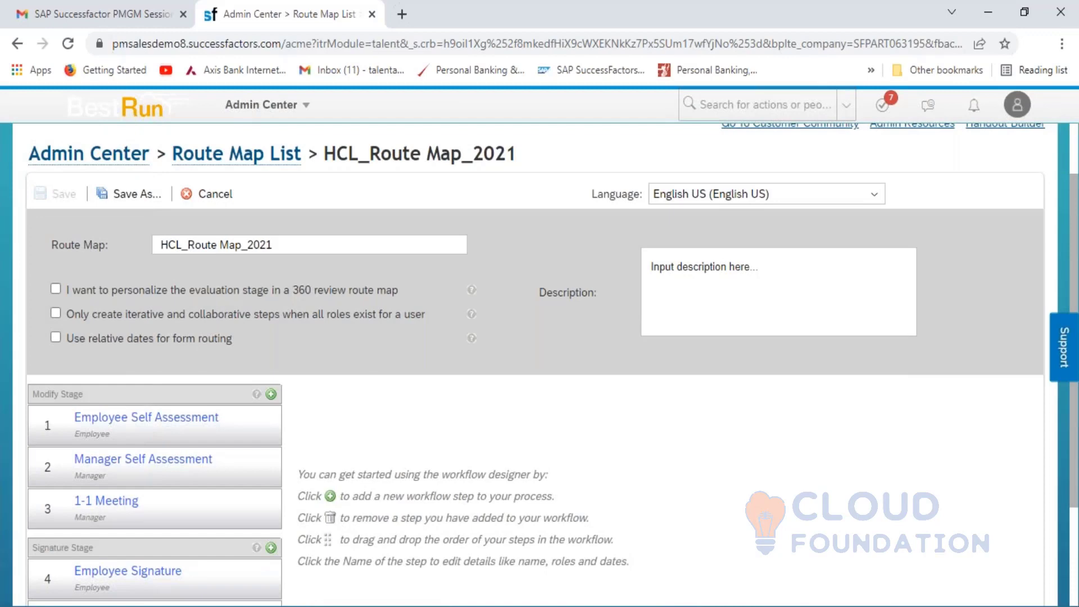
pyautogui.click(757, 279)
pyautogui.write('HCL')
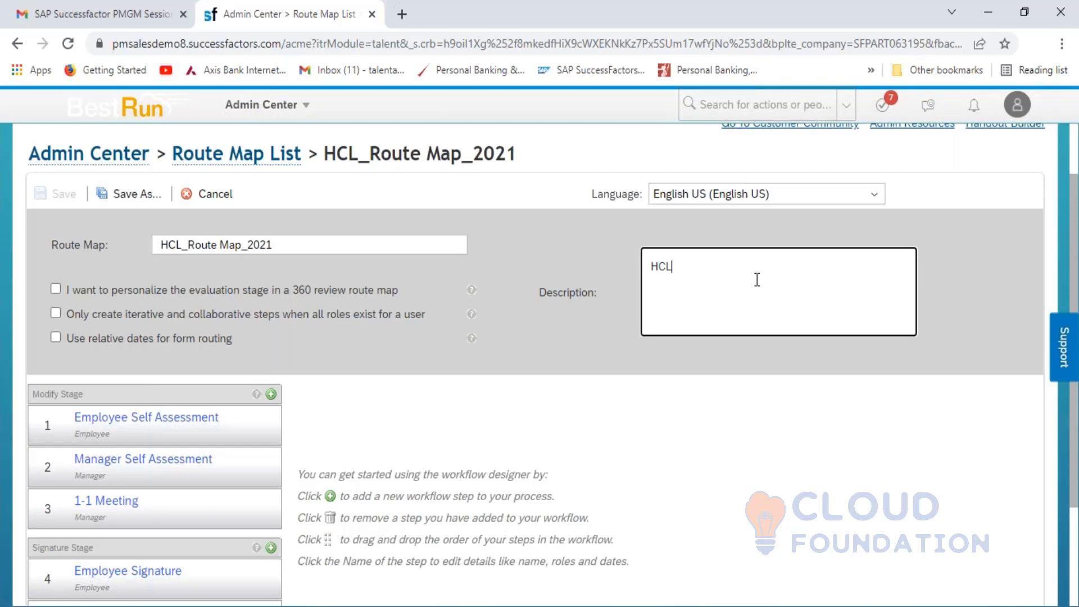
pyautogui.write(' Route Map fpr the u')
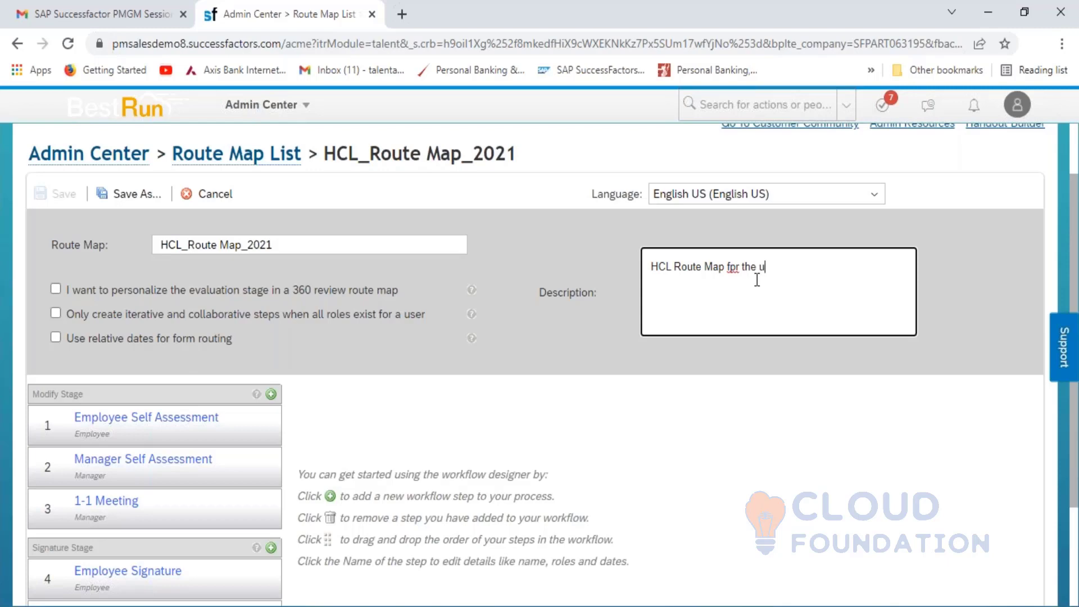
pyautogui.press('BackSpace')
pyautogui.write('year ')
pyautogui.write('r ')
pyautogui.write('2021')
pyautogui.click(451, 285)
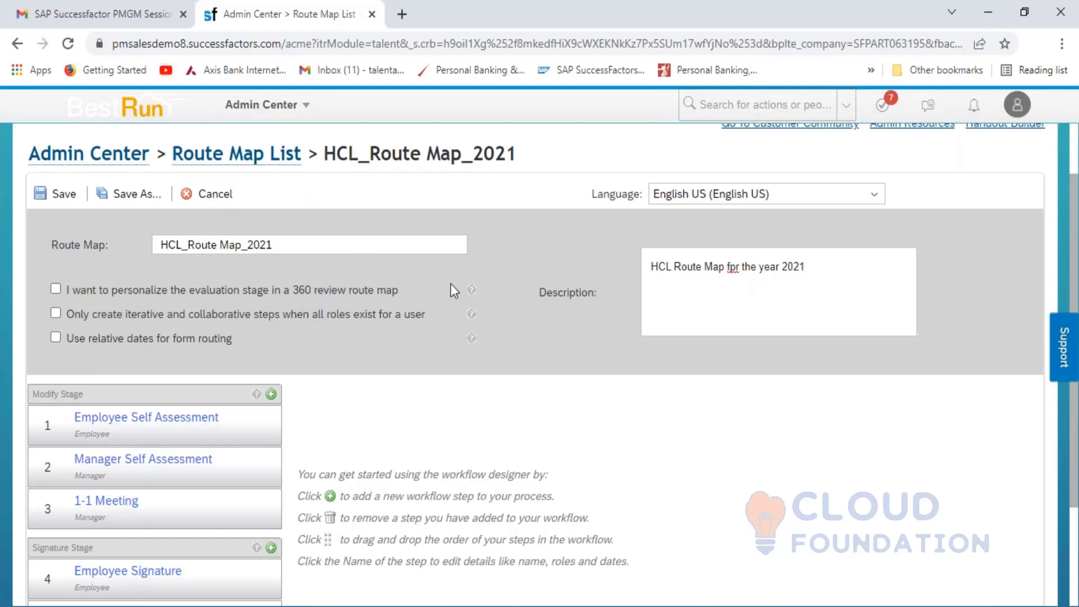
pyautogui.click(57, 194)
pyautogui.moveTo(1074, 227)
pyautogui.mouseDown()
pyautogui.moveTo(1070, 320)
pyautogui.moveTo(1067, 239)
pyautogui.moveTo(1063, 315)
pyautogui.mouseUp()
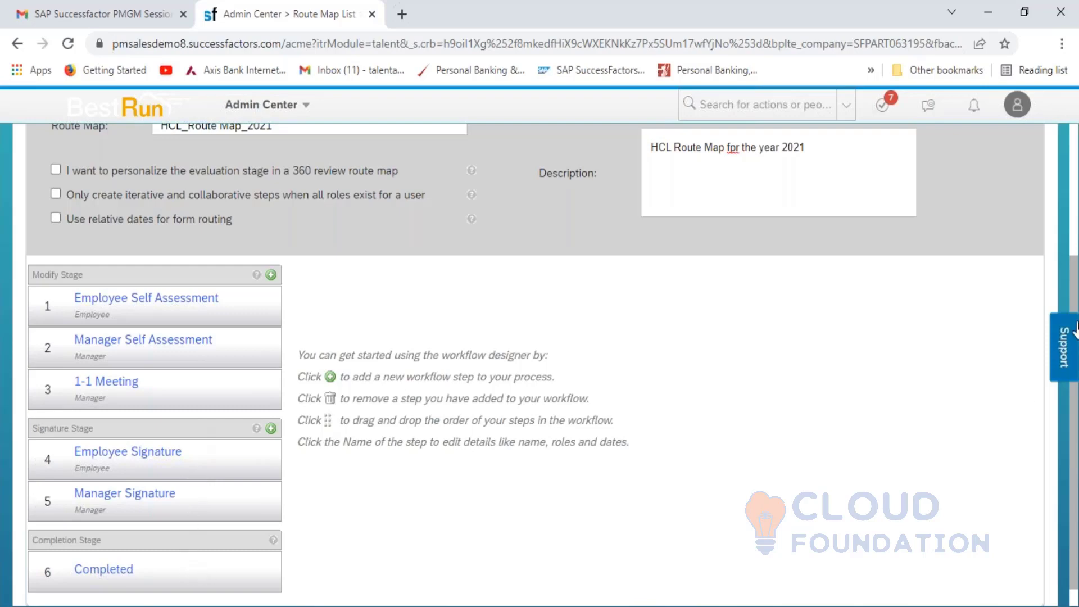
# - Return to the Route Map List, preview HCL_Route Map_2021's six steps, then bring up the Excel notes
pyautogui.scroll(4, 313, 210)
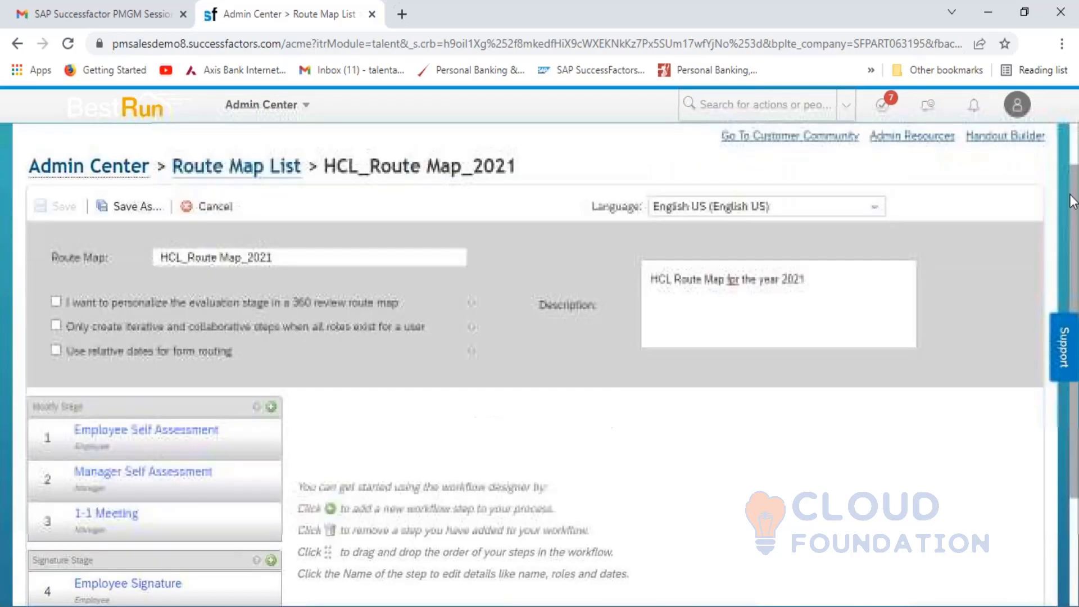
pyautogui.click(233, 224)
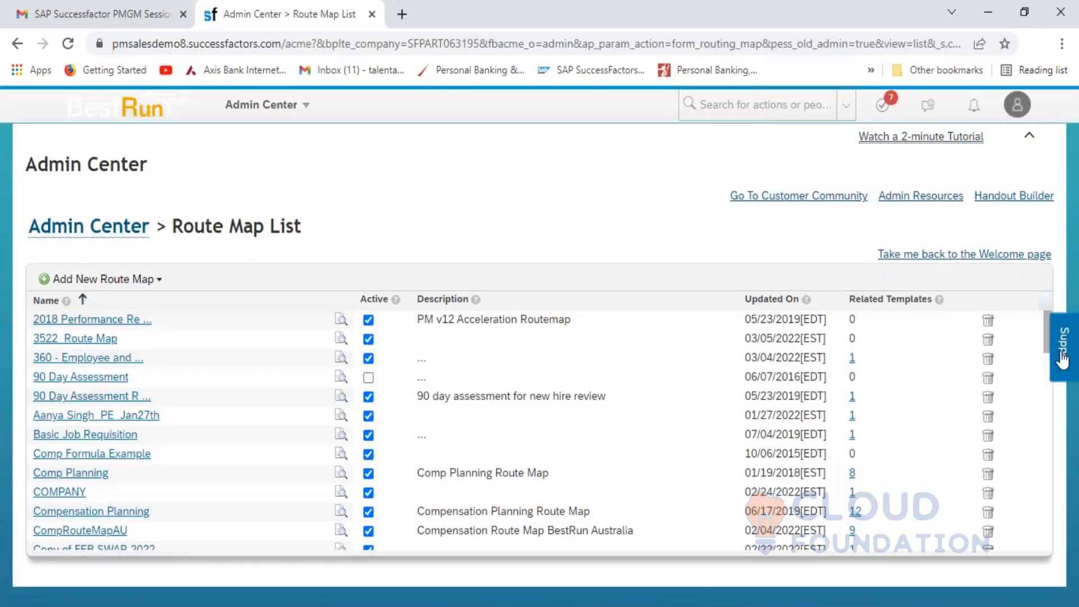
pyautogui.moveTo(1045, 332); pyautogui.dragTo(1045, 389)
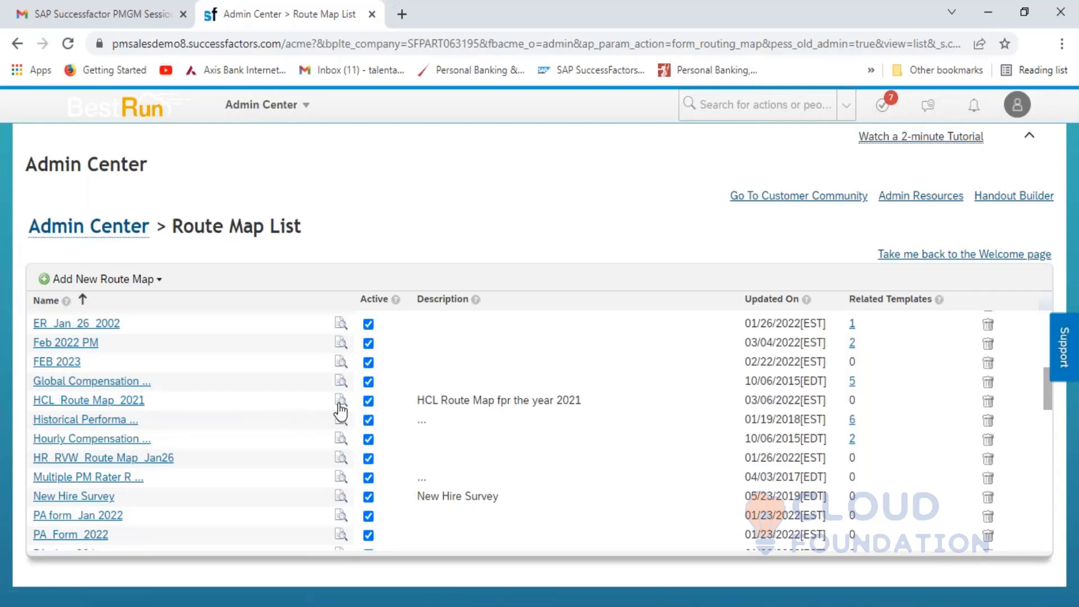
pyautogui.moveTo(340, 407)
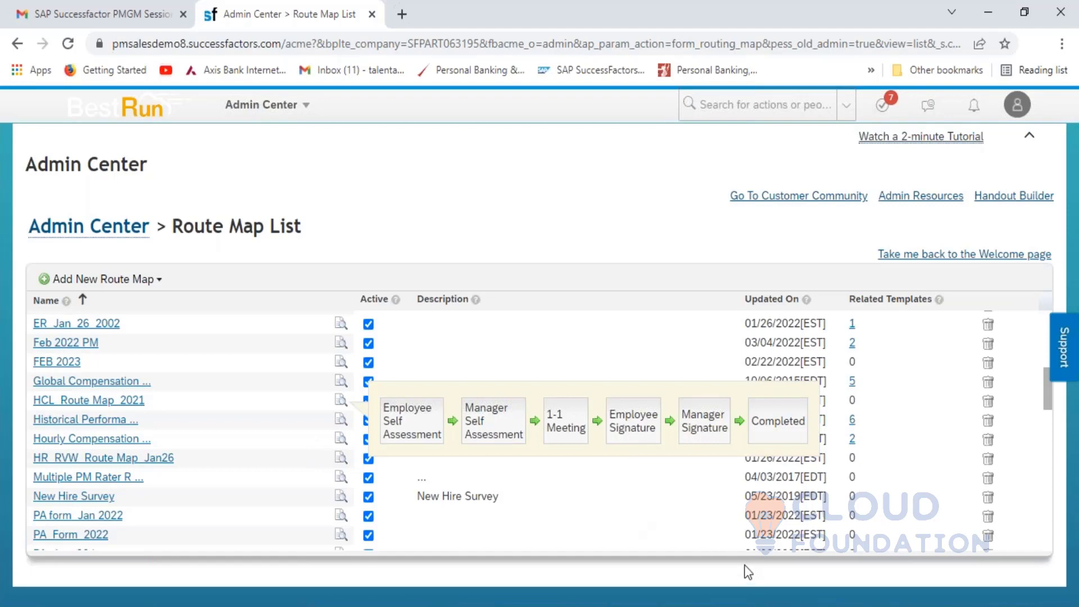
pyautogui.click(349, 606)
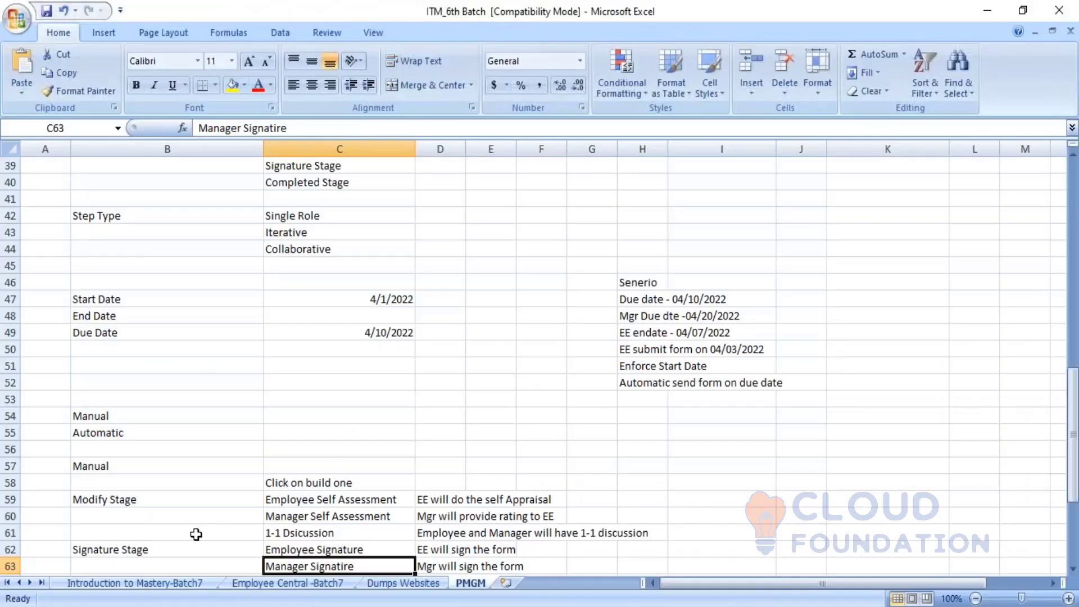
# - Step through the Signature Stage notes for Employee Signature and Manager Signatire in the PMGM sheet
pyautogui.press('Left')
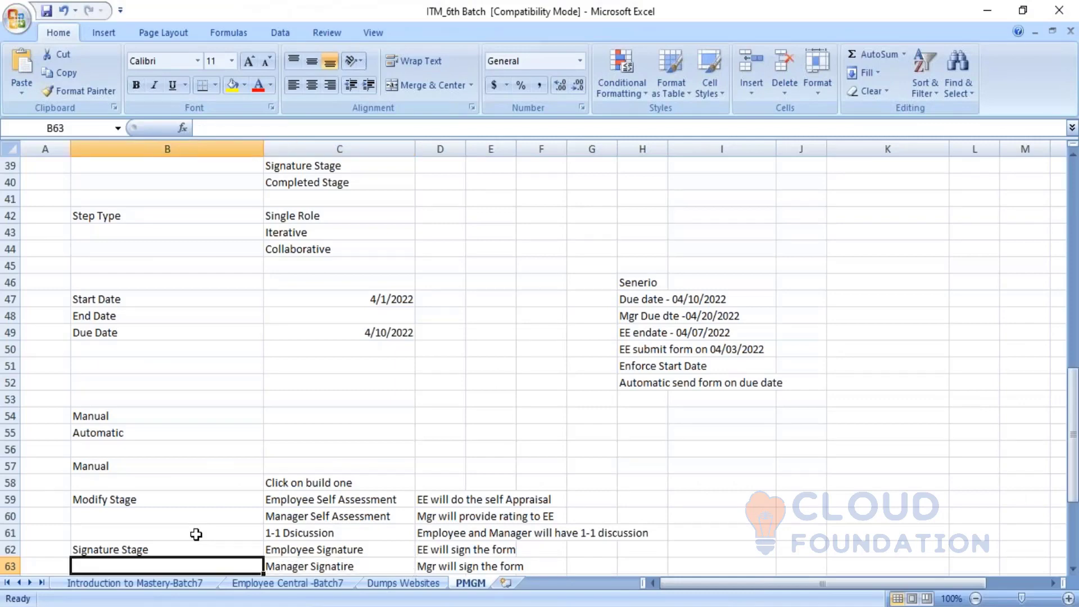
pyautogui.press('Down')
pyautogui.press('Down')
pyautogui.press('Down')
pyautogui.press('Down')
pyautogui.press('Down')
pyautogui.press('Down')
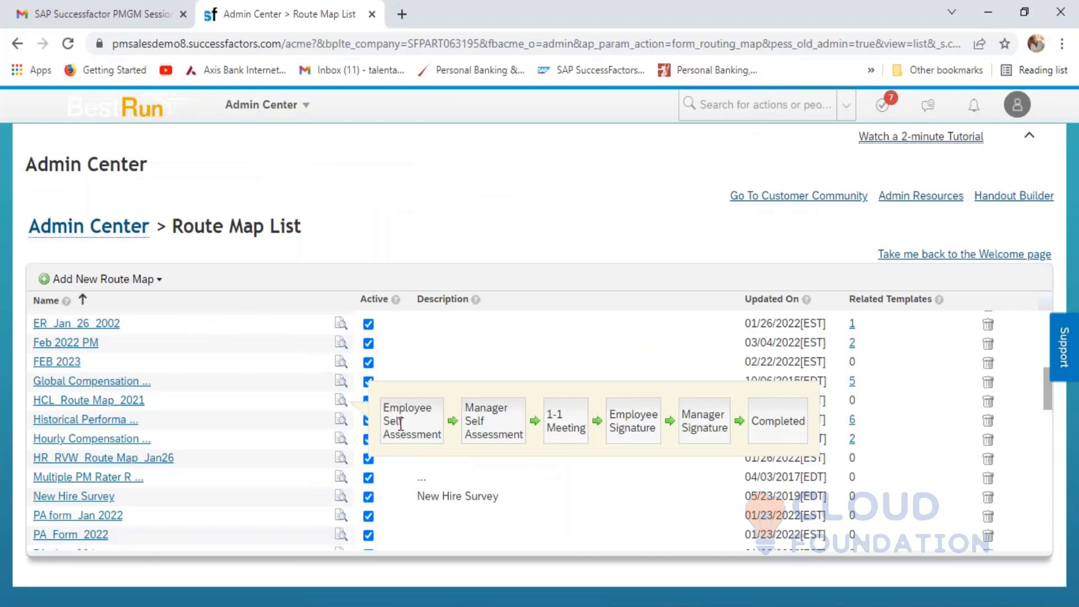
# - Browse the SuccessStore route map library templates, such as Manager and Self Review (PMv12), then return to Excel
pyautogui.click(160, 282)
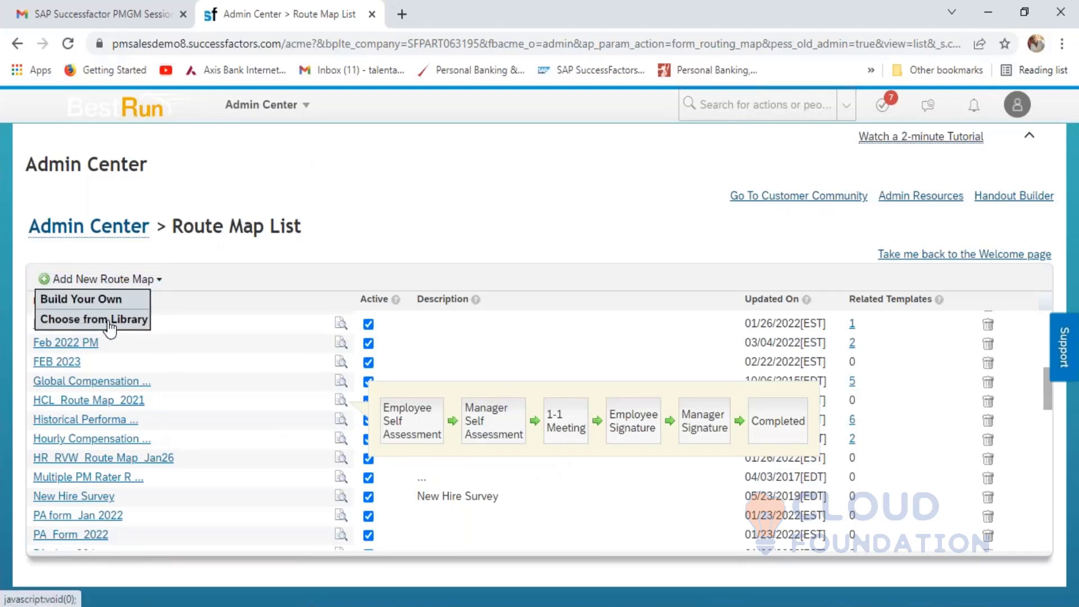
pyautogui.click(110, 326)
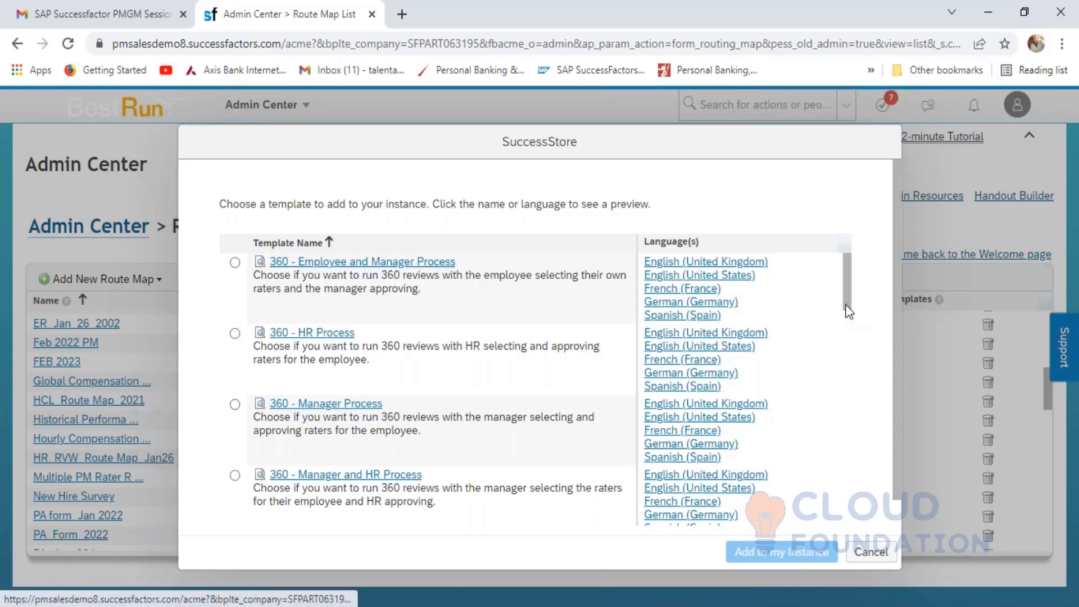
pyautogui.moveTo(846, 296); pyautogui.dragTo(852, 328)
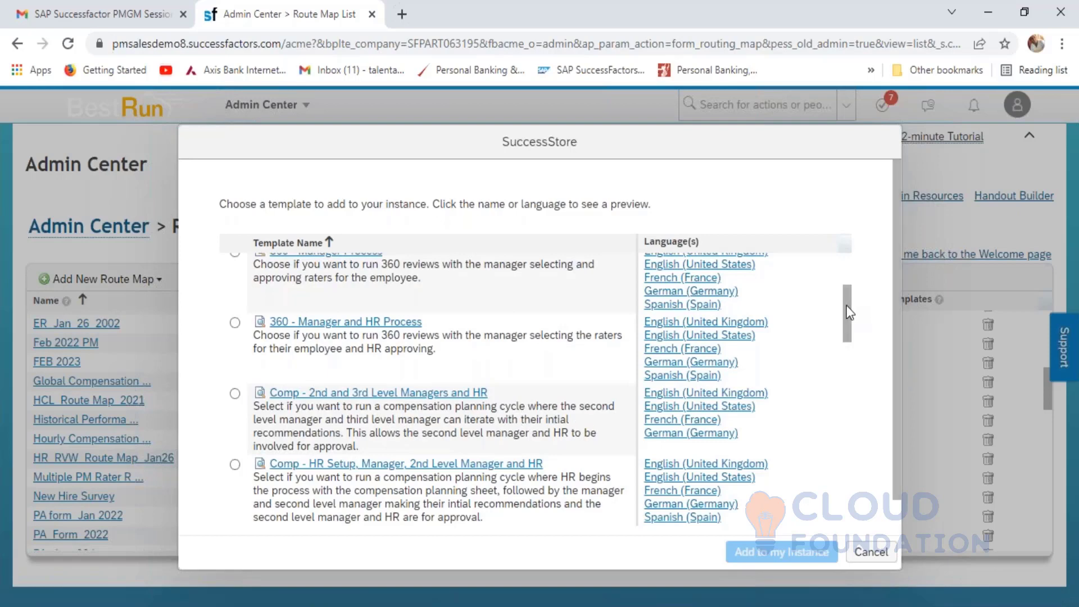
pyautogui.moveTo(846, 312); pyautogui.dragTo(854, 348)
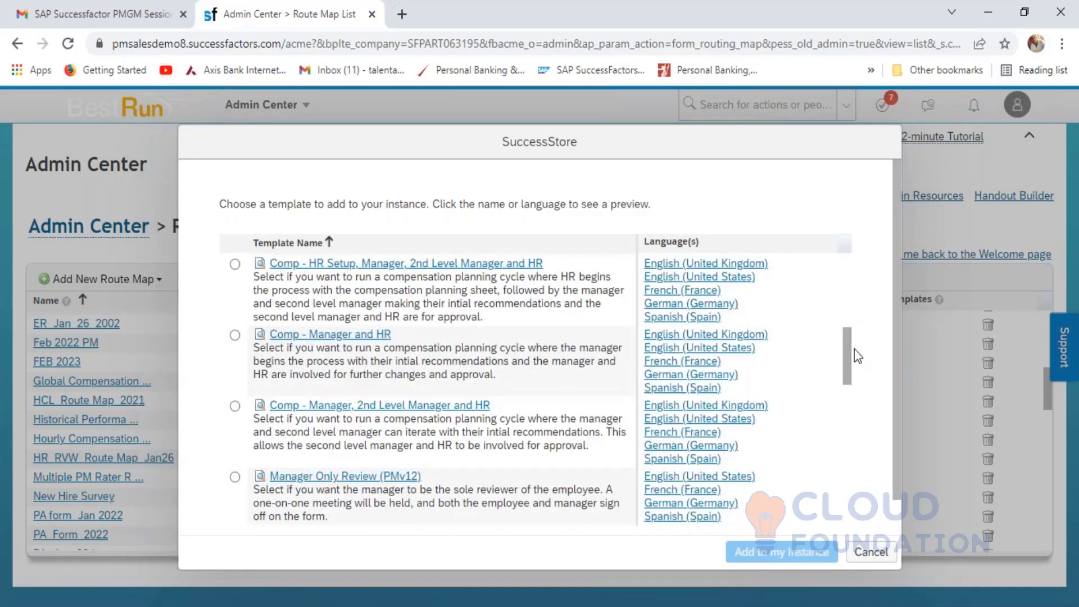
pyautogui.scroll(-2, 854, 350)
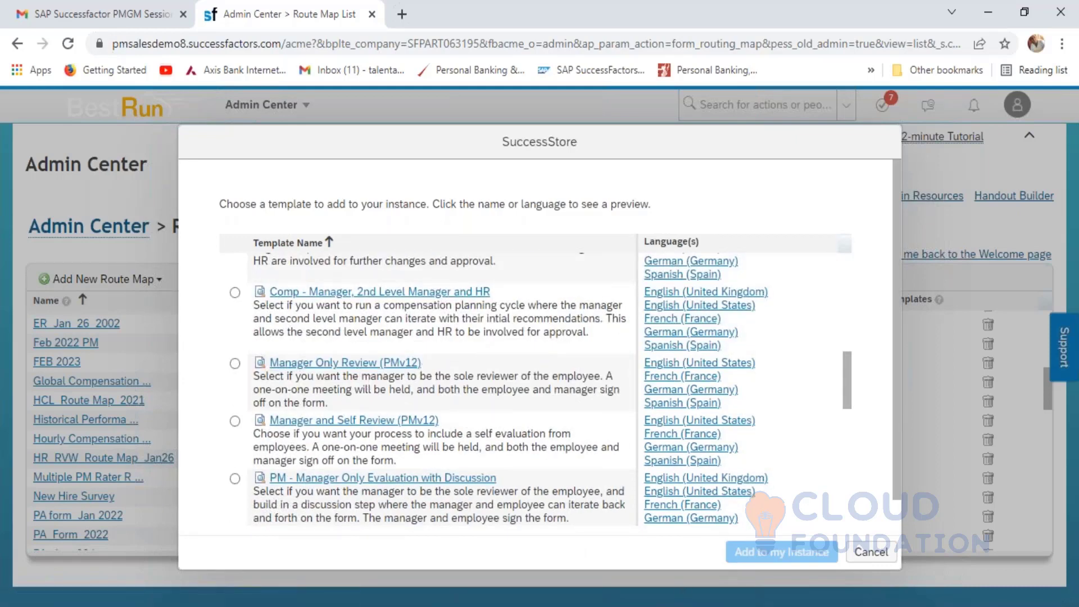
pyautogui.click(943, 576)
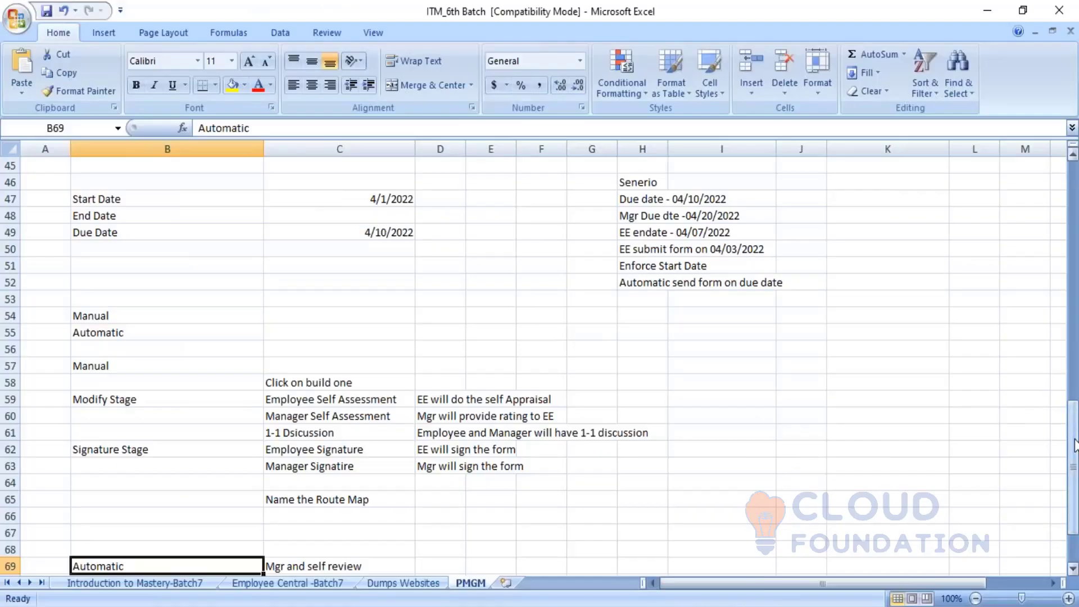
# - Compare the 90-degree and 180-degree appraisal notes in Excel against the SuccessStore template library
pyautogui.moveTo(1073, 444); pyautogui.dragTo(1064, 241)
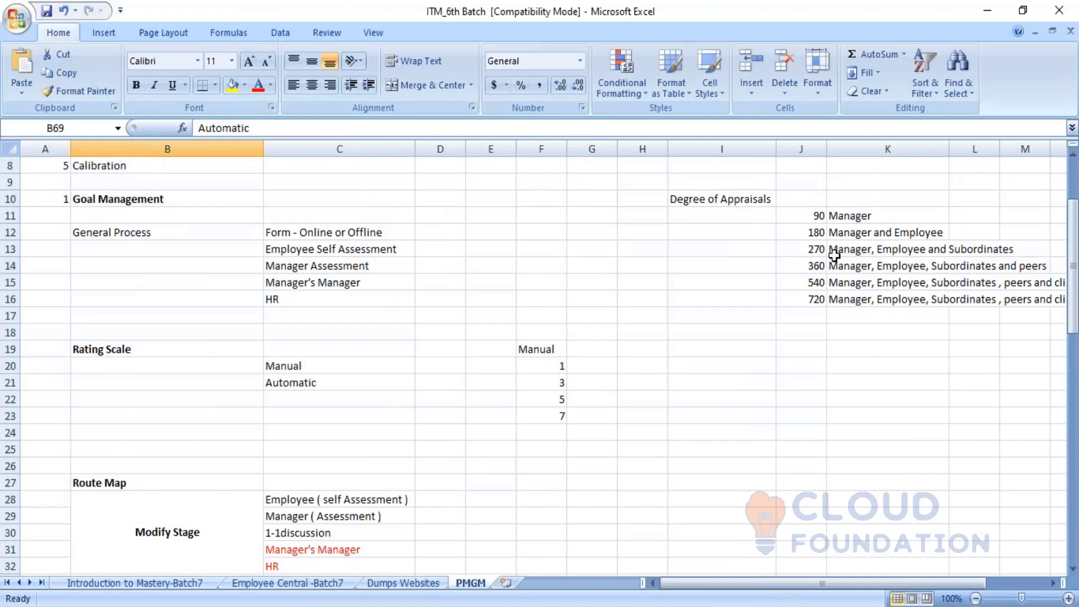
pyautogui.click(832, 220)
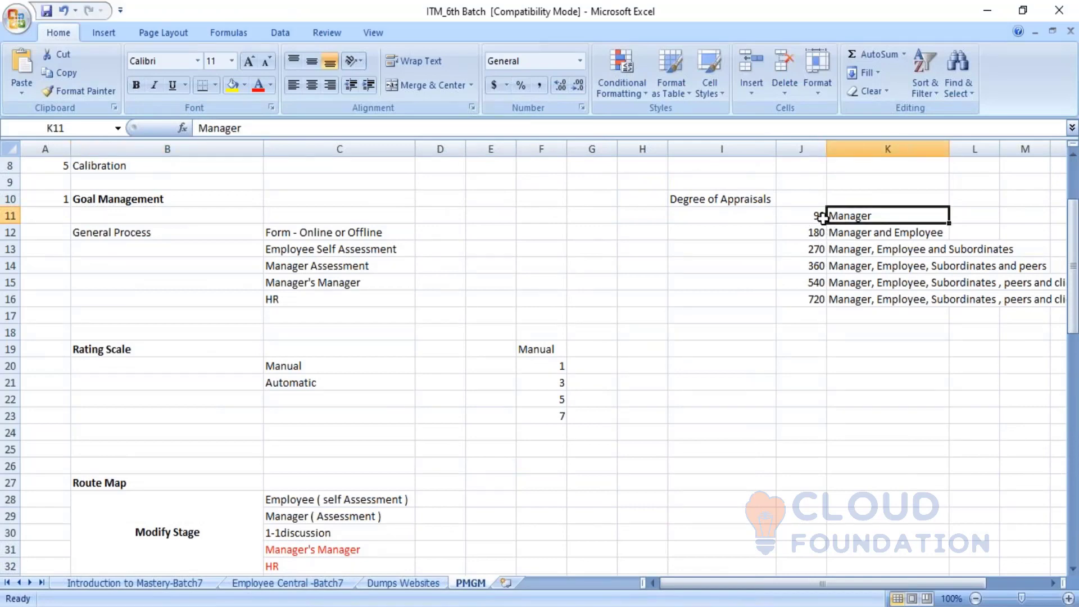
pyautogui.hotkey('alt', 'Tab')
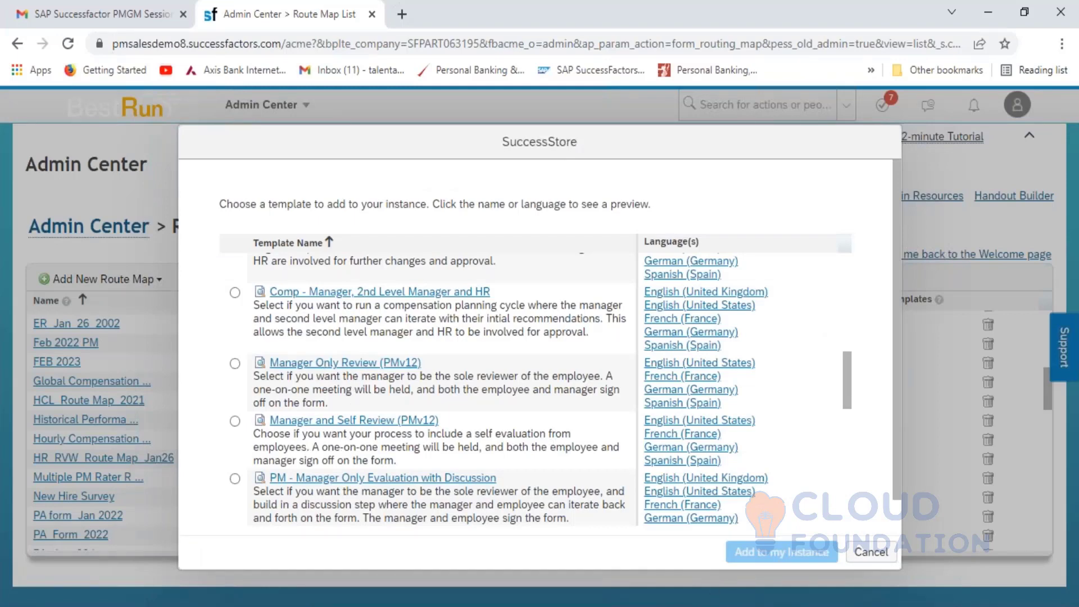
pyautogui.click(756, 605)
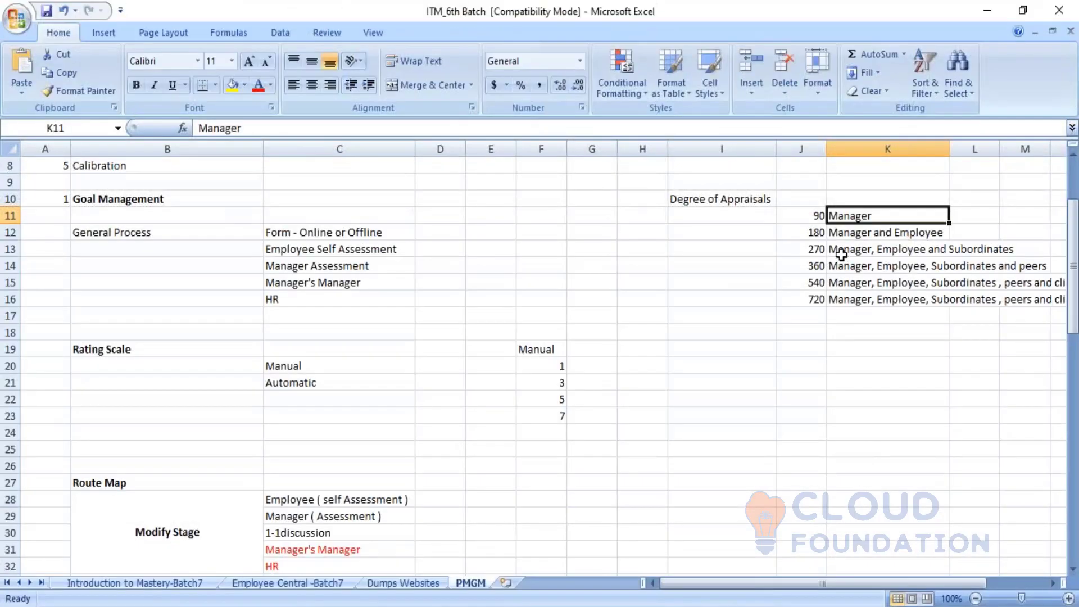
pyautogui.click(823, 236)
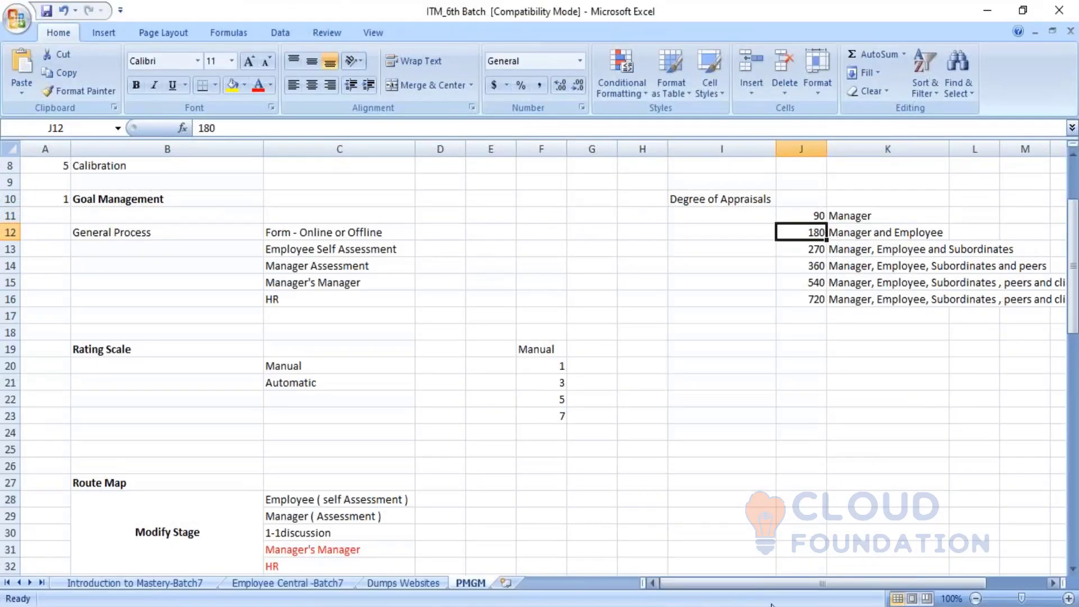
pyautogui.click(702, 605)
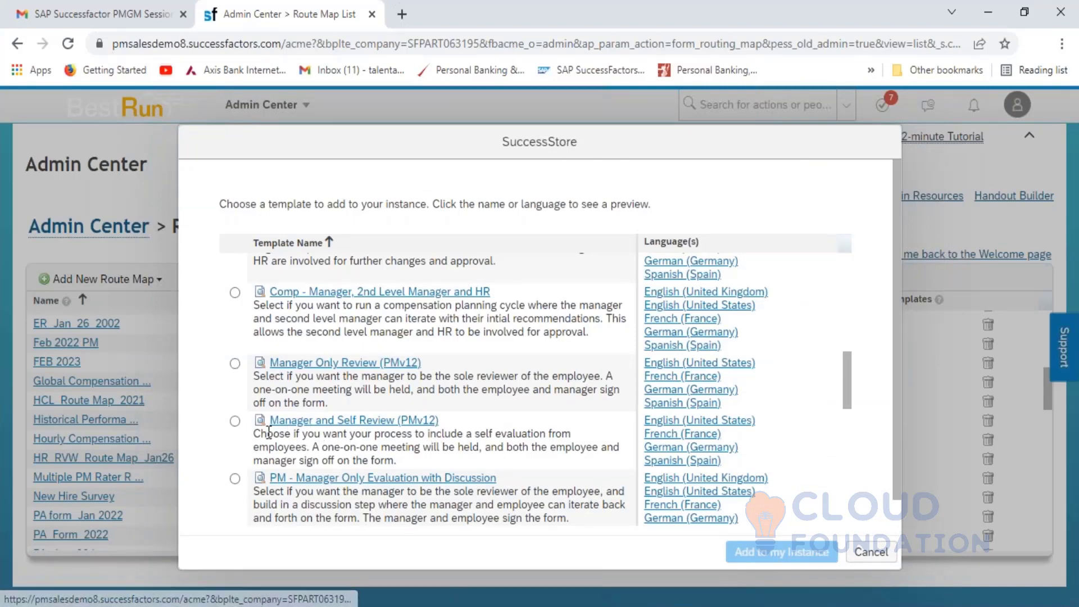
# - Add Manager and Self Review (PMv12) to the instance as 'HCL_Automatic_Manager and Self Review (PMv12)' and save it
pyautogui.click(234, 422)
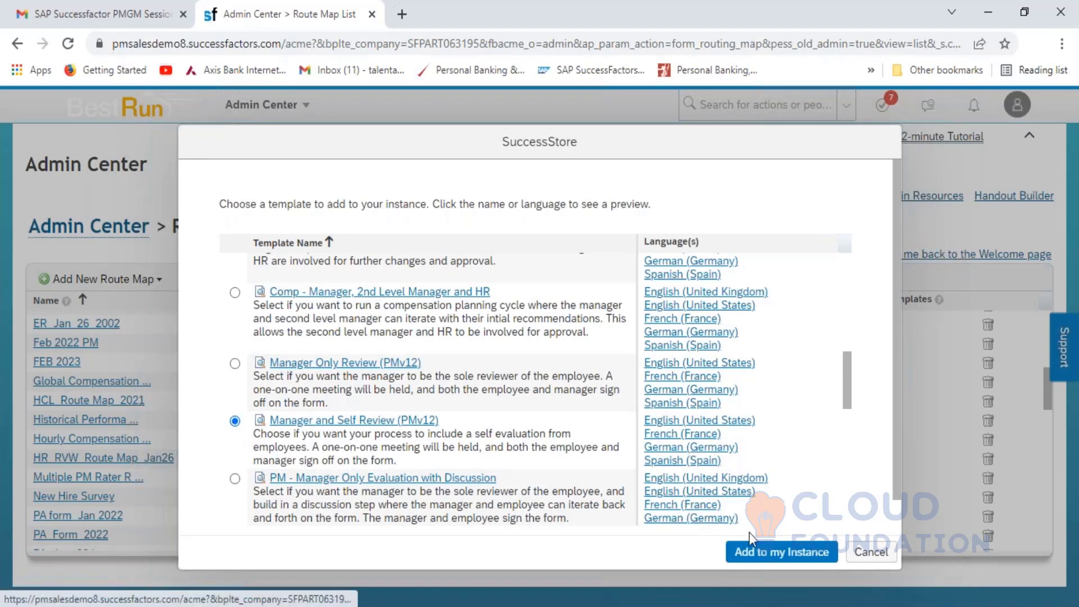
pyautogui.click(780, 553)
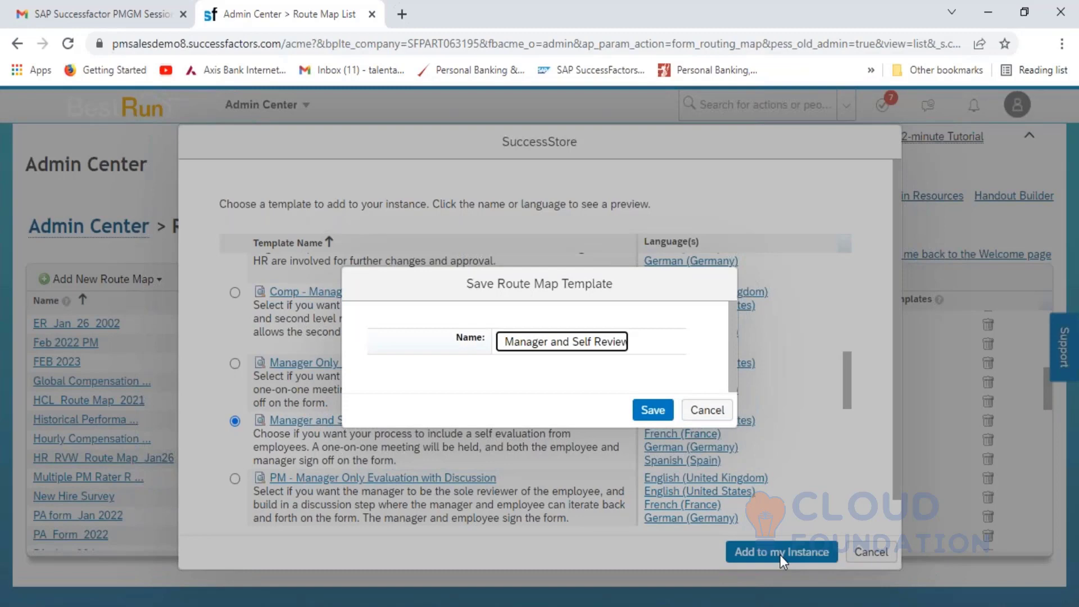
pyautogui.press('Home')
pyautogui.write('HCL')
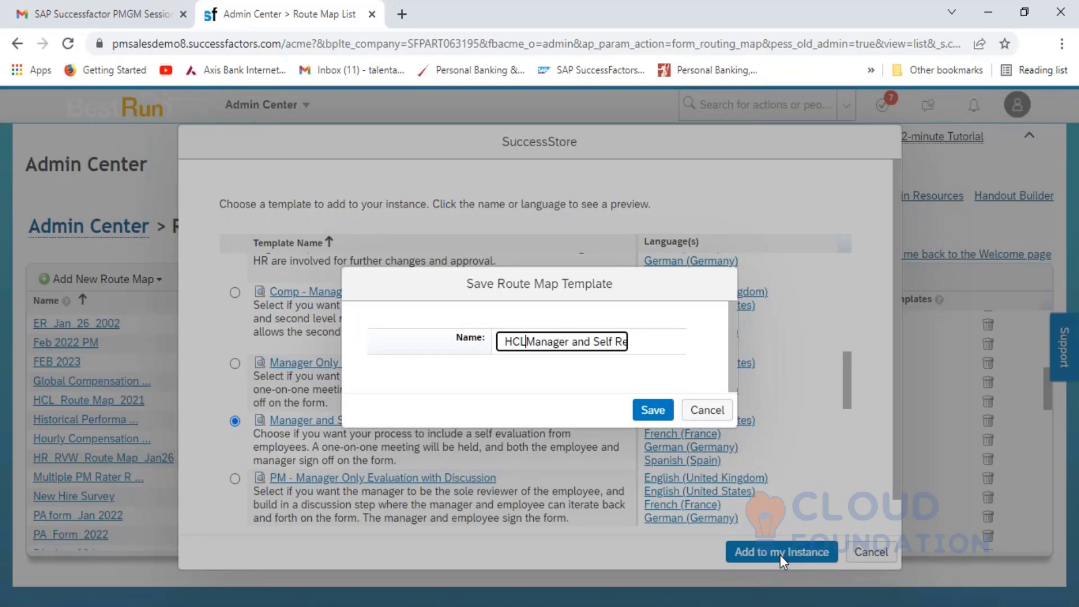
pyautogui.write(')')
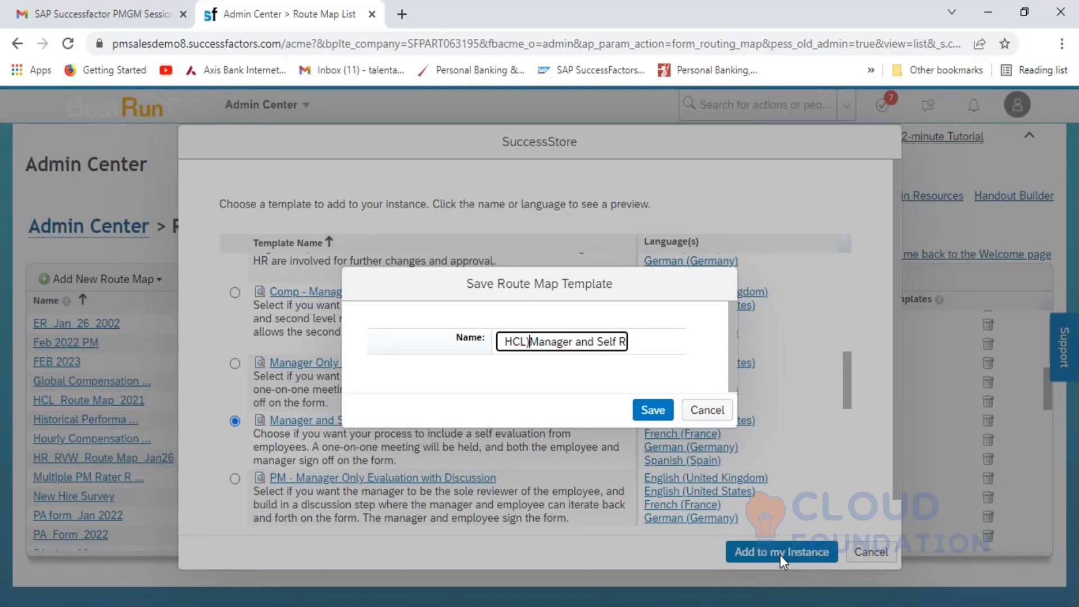
pyautogui.press('BackSpace')
pyautogui.write('_')
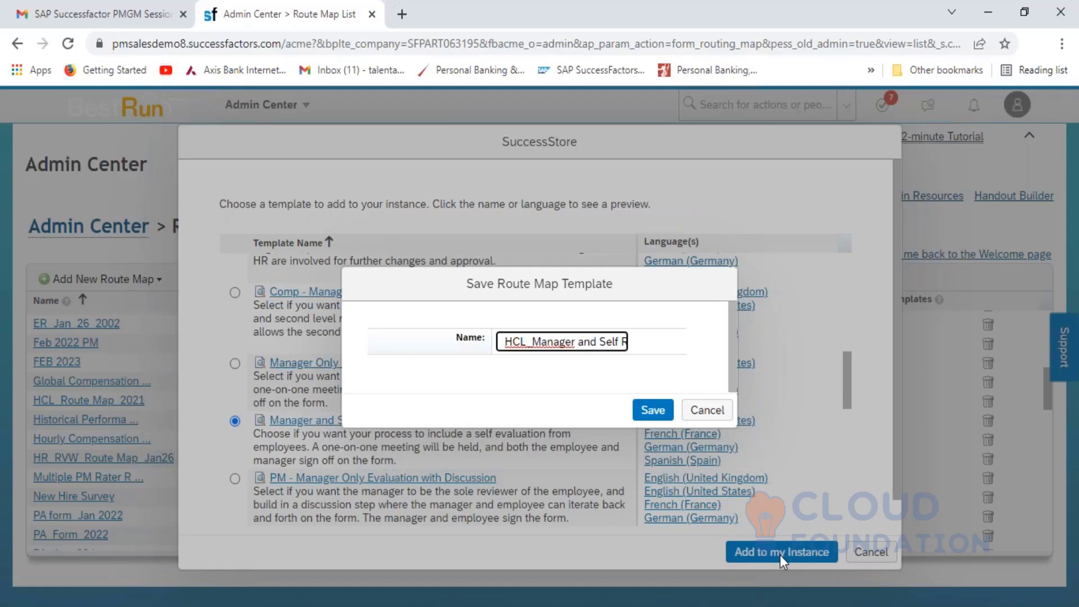
pyautogui.write('Auto')
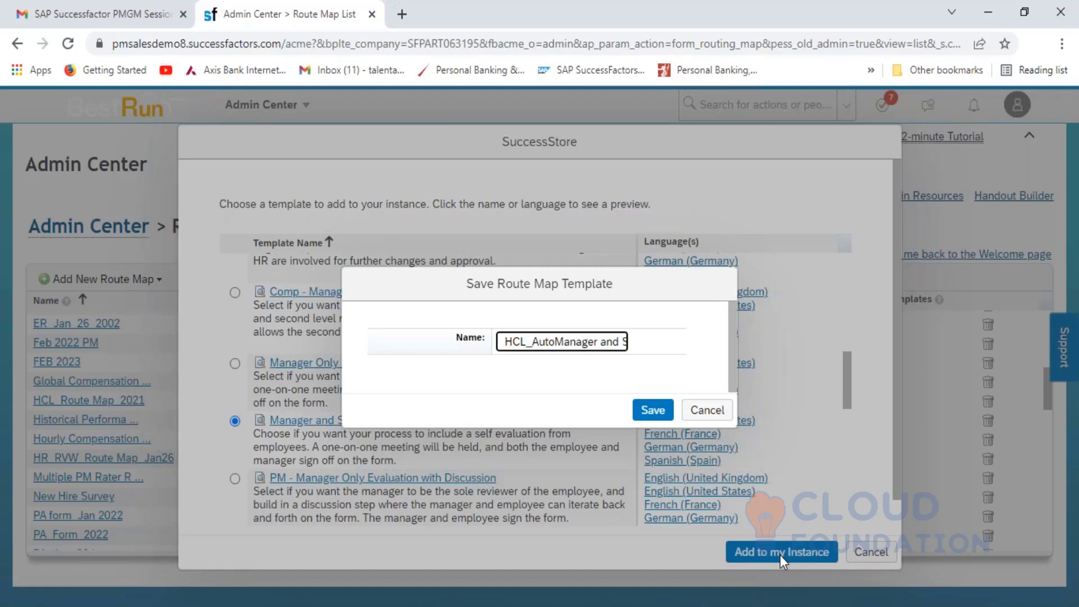
pyautogui.write('matic')
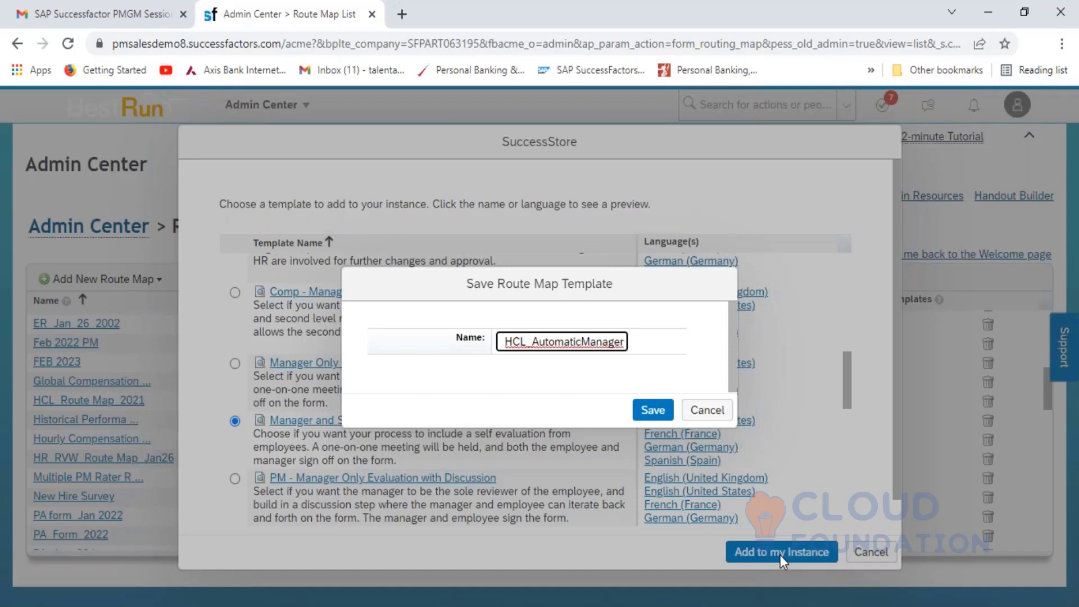
pyautogui.write('_')
pyautogui.press('Right')
pyautogui.press('Right')
pyautogui.press('Right')
pyautogui.press('Right')
pyautogui.press('Right')
pyautogui.press('Right')
pyautogui.press('Right')
pyautogui.press('Right')
pyautogui.press('Right')
pyautogui.press('Right')
pyautogui.press('Right')
pyautogui.press('Right')
pyautogui.press('Right')
pyautogui.press('Right')
pyautogui.press('Right')
pyautogui.press('Right')
pyautogui.press('Right')
pyautogui.press('Right')
pyautogui.press('Right')
pyautogui.press('Right')
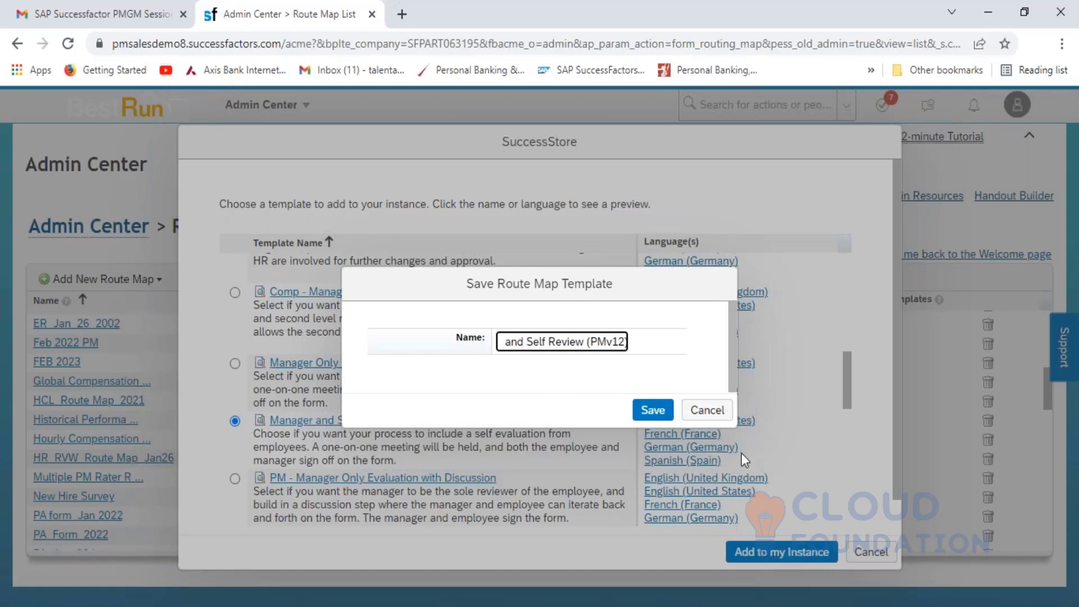
pyautogui.click(650, 411)
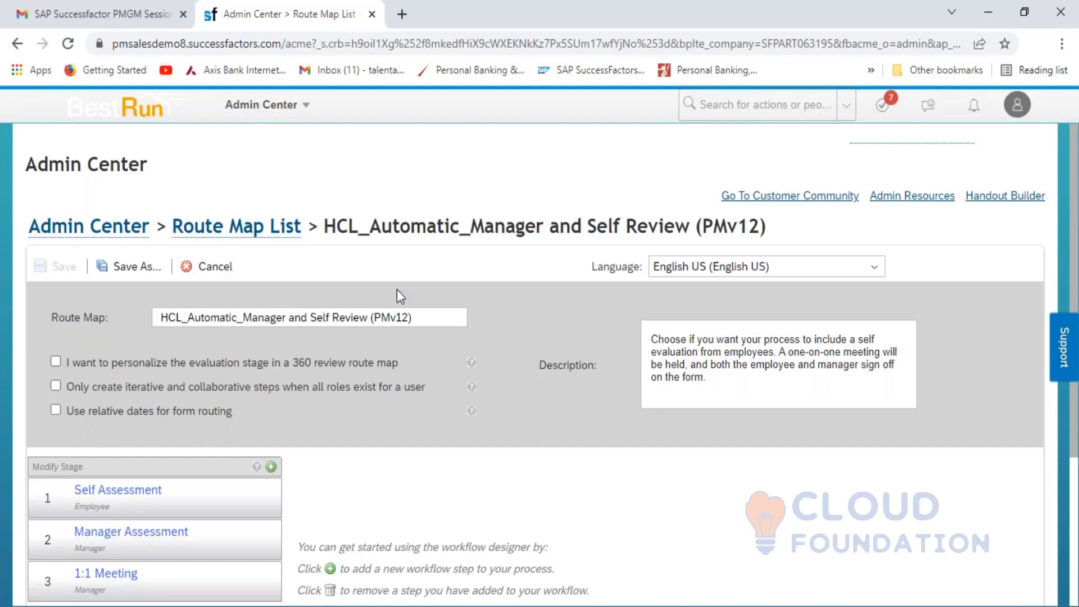
# - Review the route map name and the Self Assessment, Manager Assessment and 1:1 Meeting step settings
pyautogui.click(157, 319)
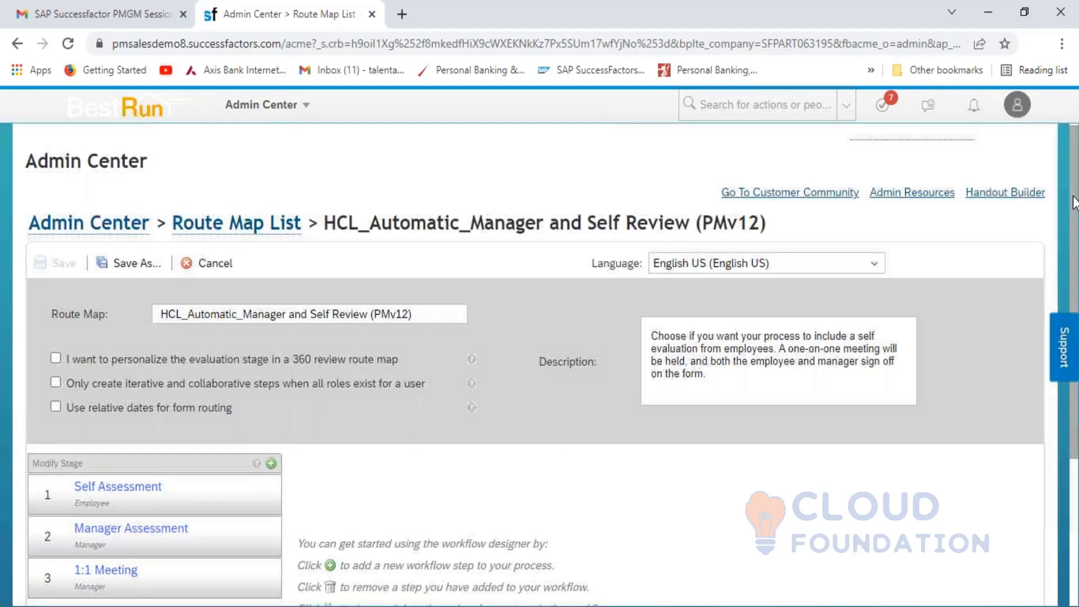
pyautogui.moveTo(1074, 178); pyautogui.dragTo(1077, 306)
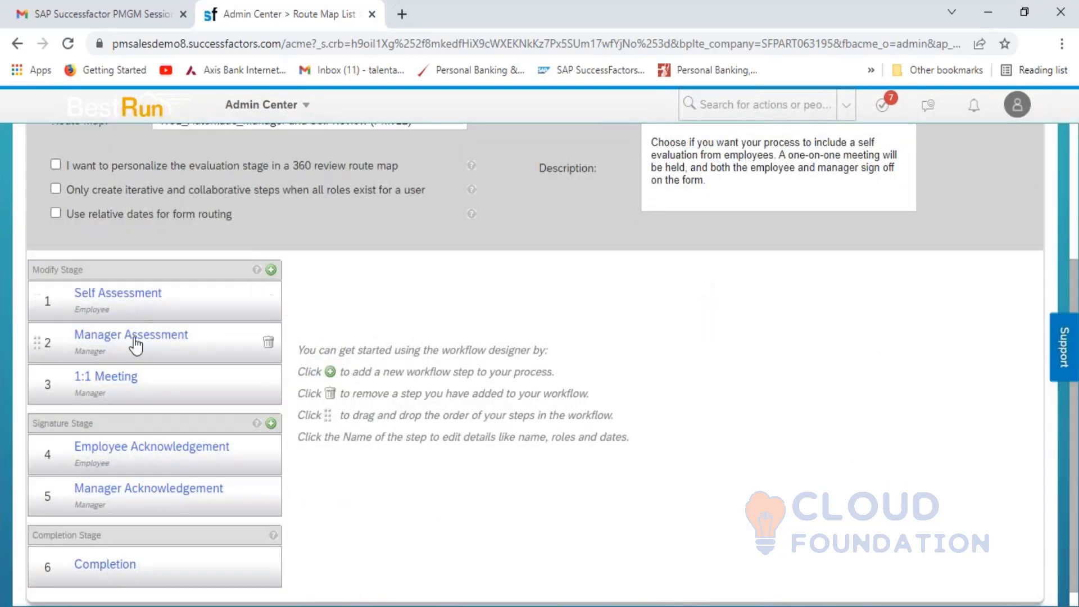
pyautogui.click(118, 292)
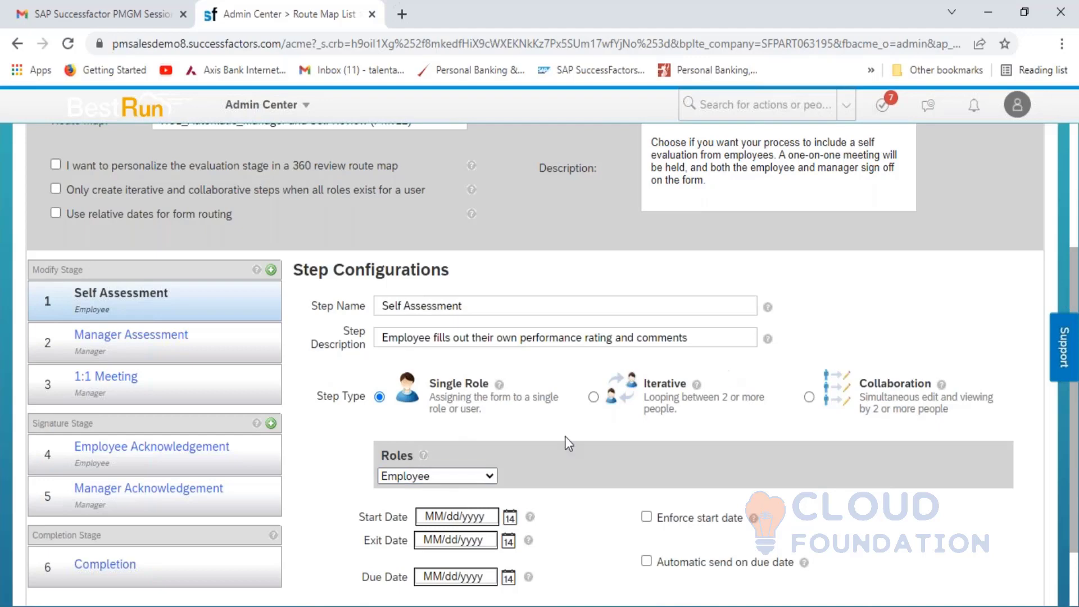
pyautogui.click(123, 348)
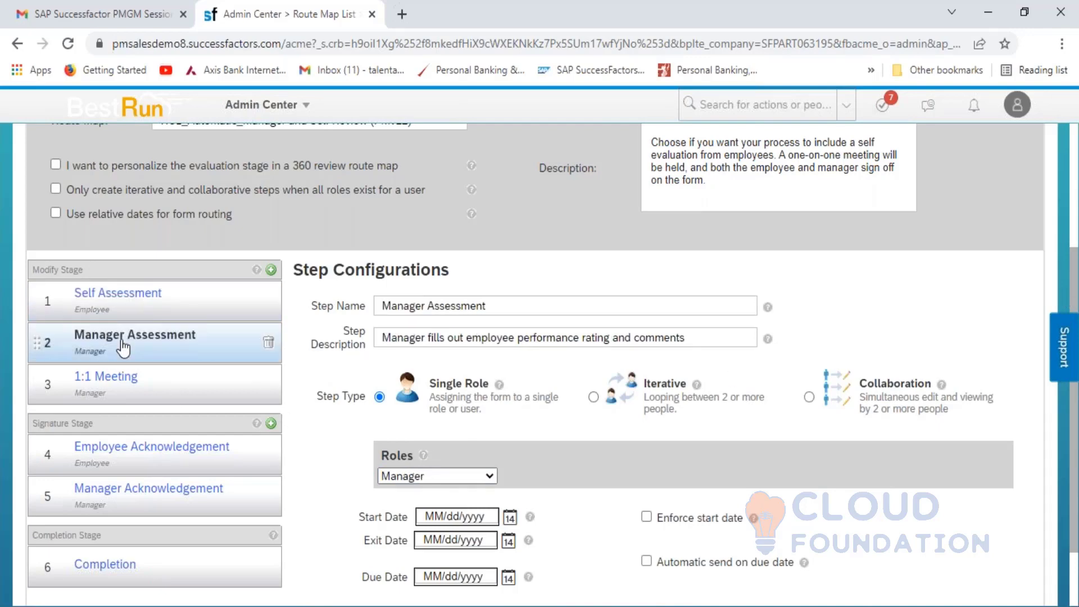
pyautogui.click(112, 385)
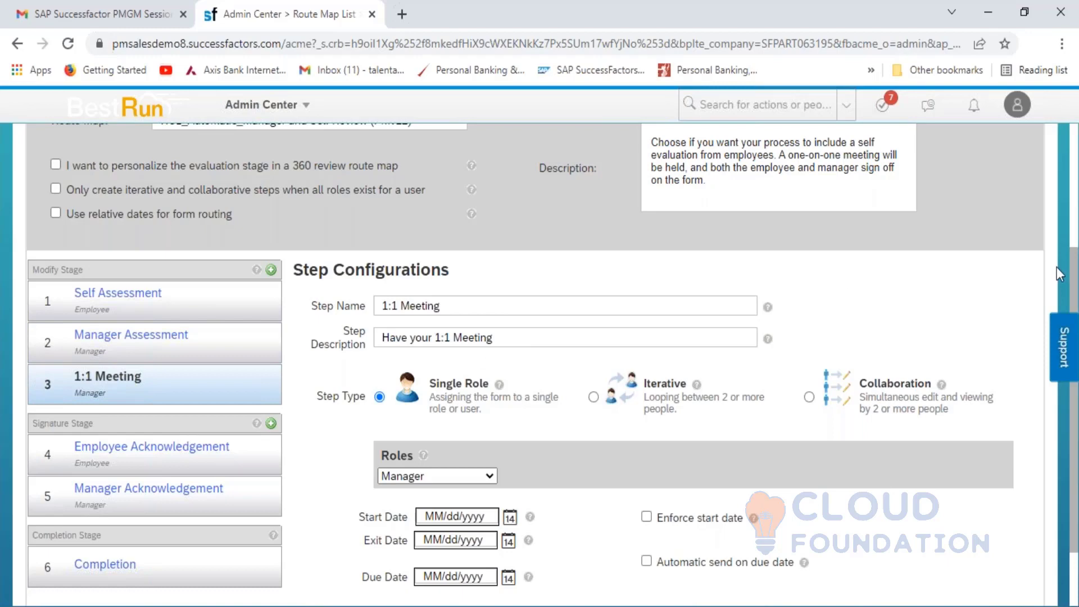
# - Reveal the 1:1 Meeting step's advanced options and check its Step Id value
pyautogui.scroll(-2, 1070, 289)
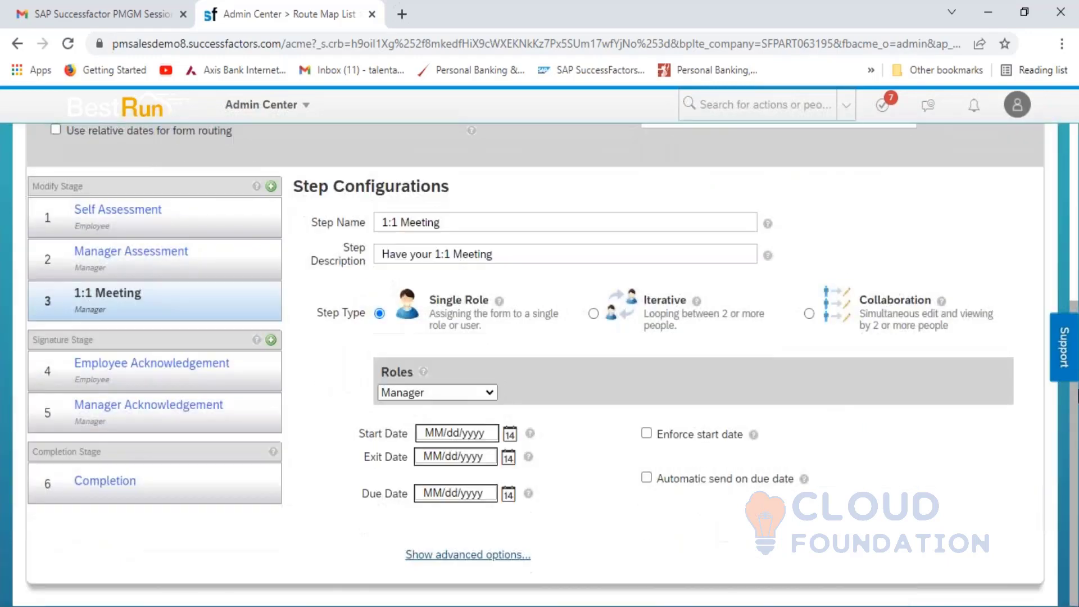
pyautogui.click(467, 554)
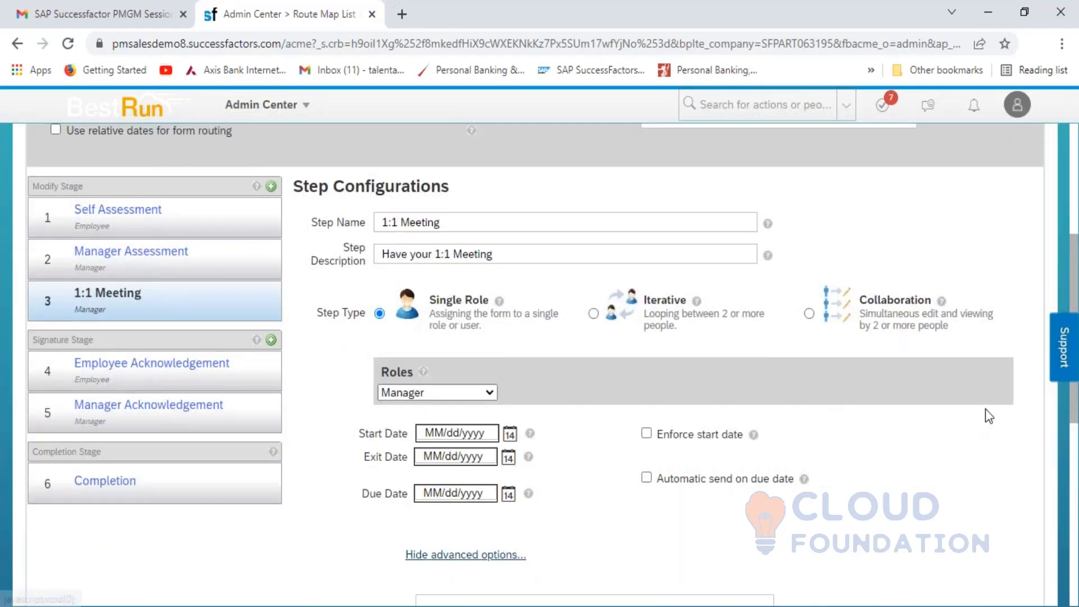
pyautogui.moveTo(1073, 288); pyautogui.dragTo(1076, 449)
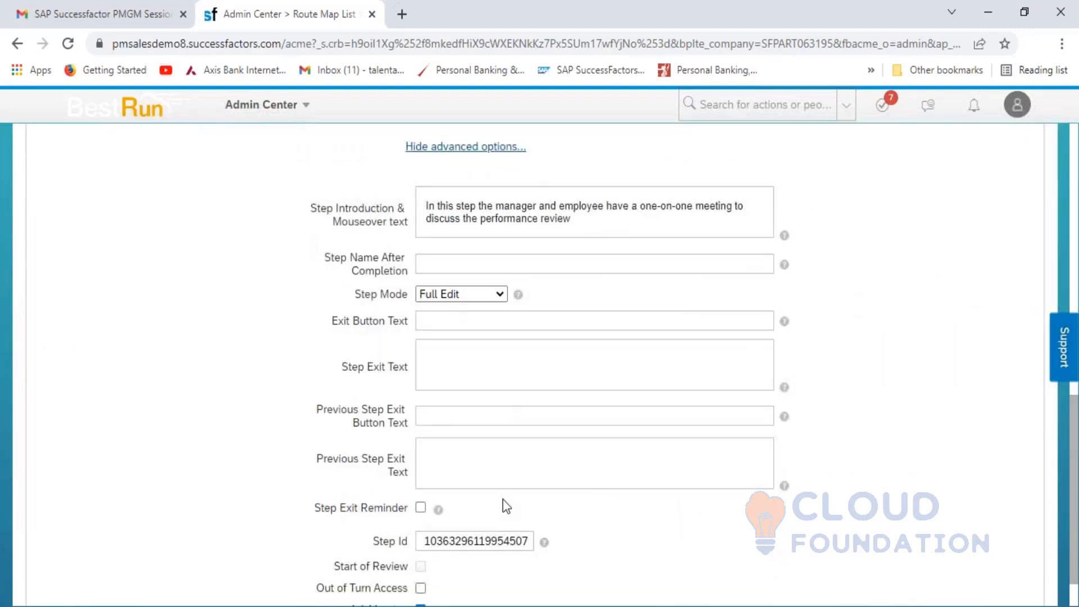
pyautogui.click(432, 542)
pyautogui.moveTo(1073, 437); pyautogui.dragTo(1073, 241)
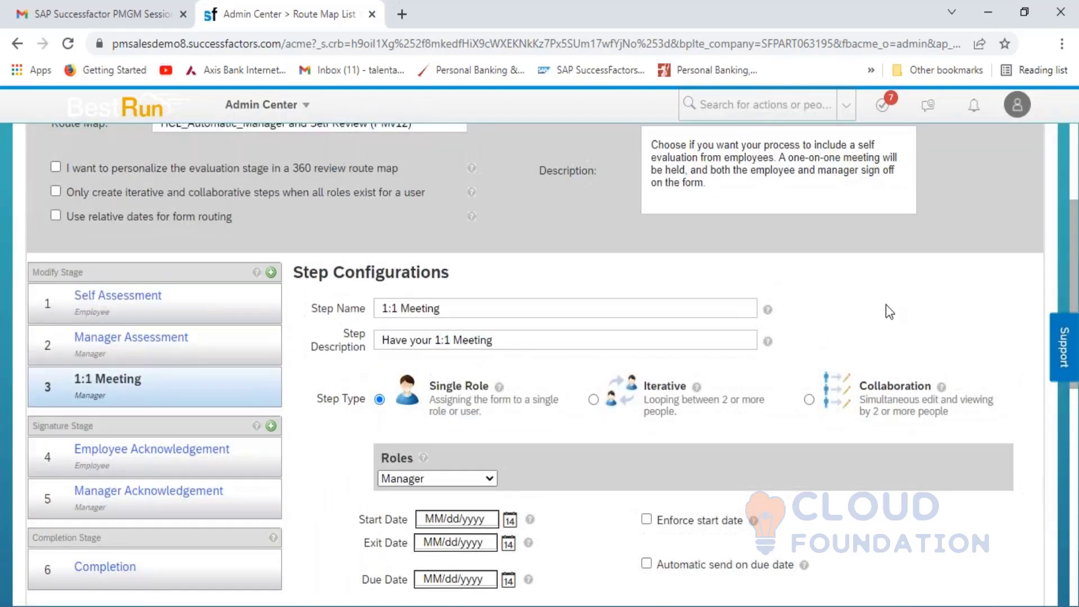
# - Review the Employee Acknowledgement step, revisit Self Assessment, and go back to the Route Map List
pyautogui.click(157, 456)
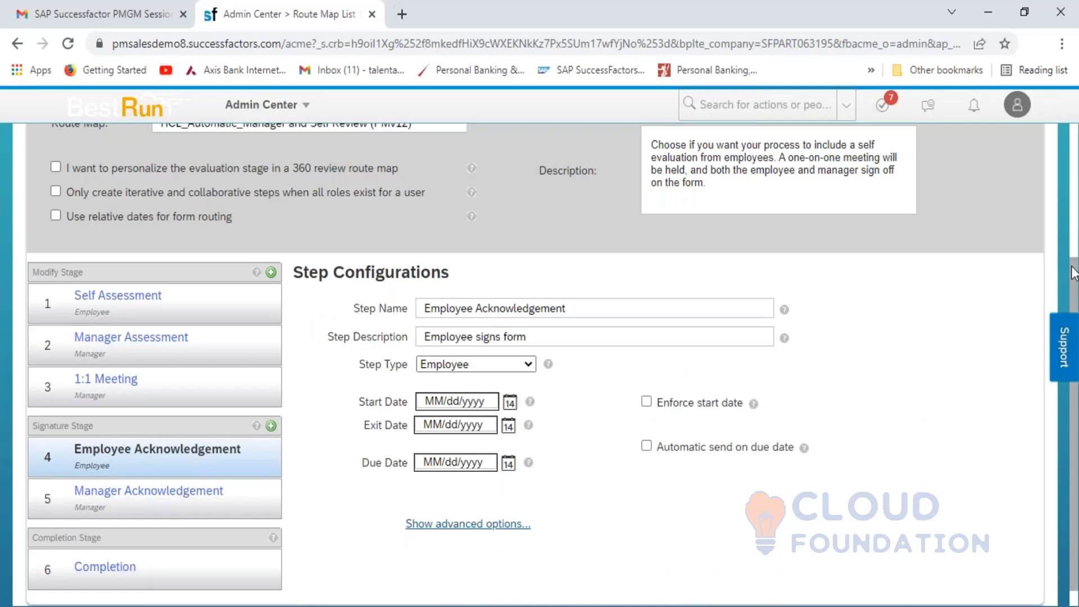
pyautogui.scroll(2, 393, 253)
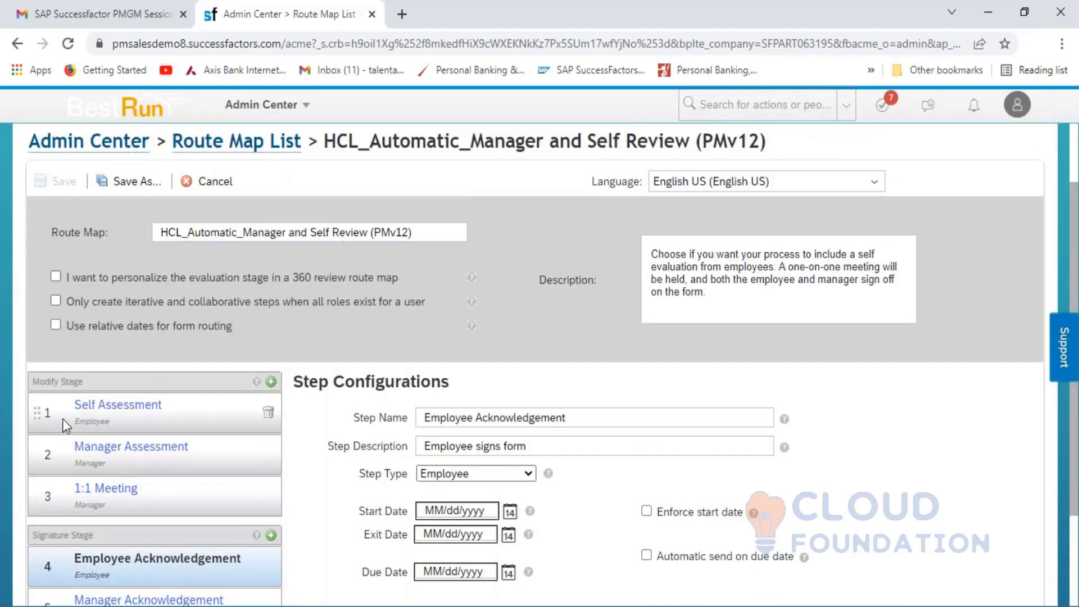
pyautogui.click(98, 413)
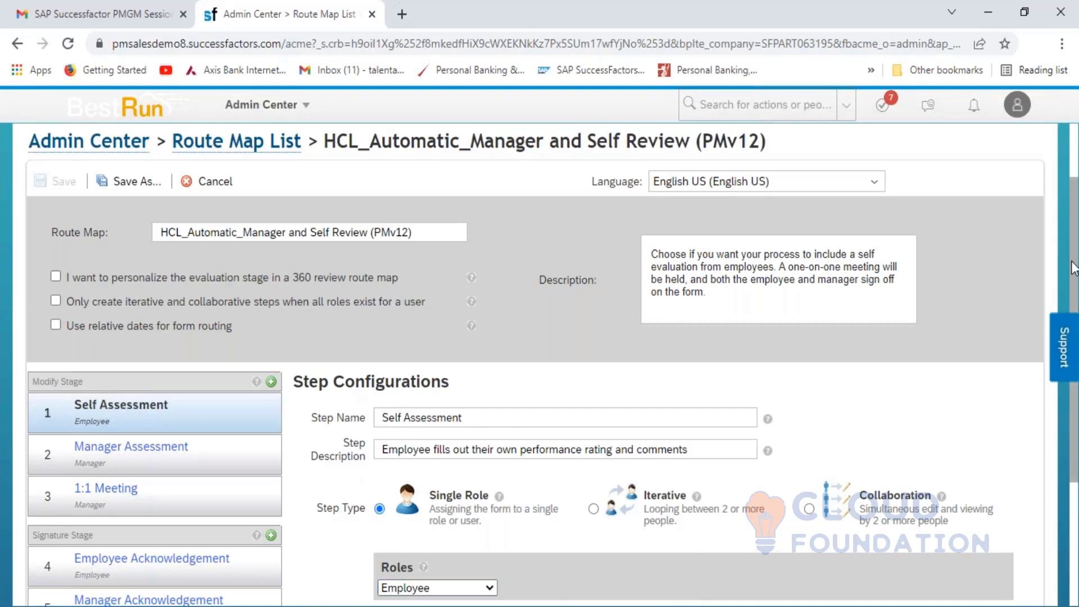
pyautogui.scroll(-3, 437, 359)
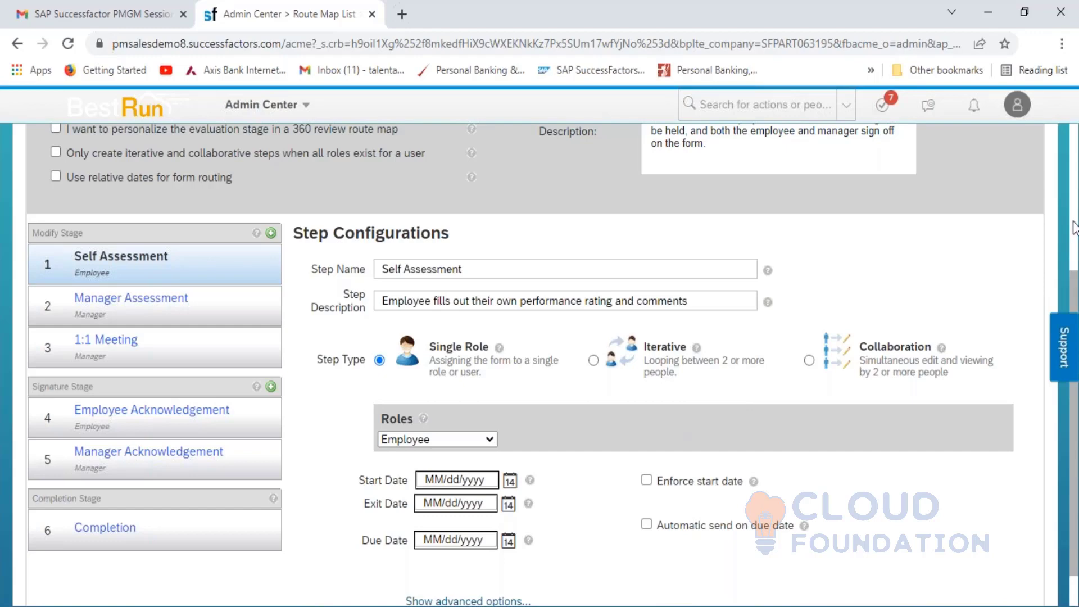
pyautogui.scroll(4, 1073, 228)
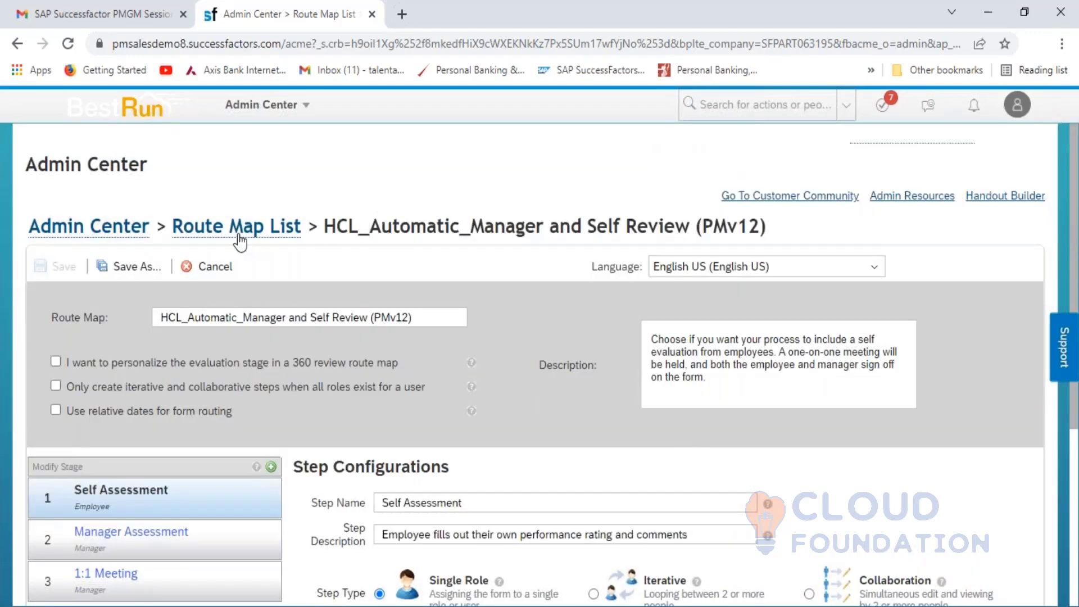
pyautogui.click(239, 235)
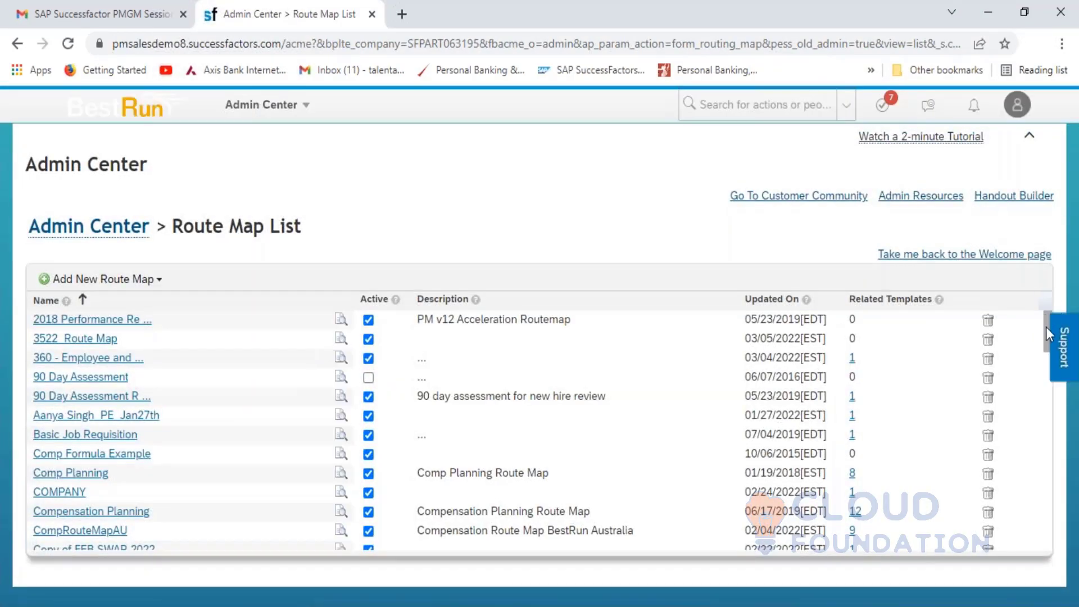
# - Preview the HCL_Automatic route map's six steps from Self Assessment to Completion, then bring Excel forward
pyautogui.moveTo(1046, 328); pyautogui.dragTo(1057, 386)
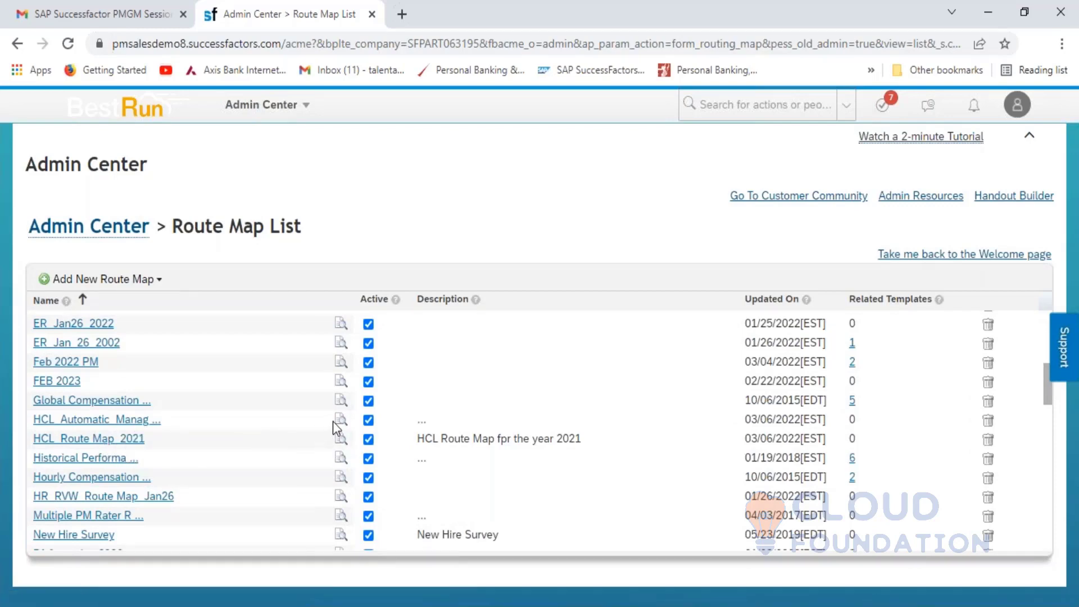
pyautogui.moveTo(340, 428)
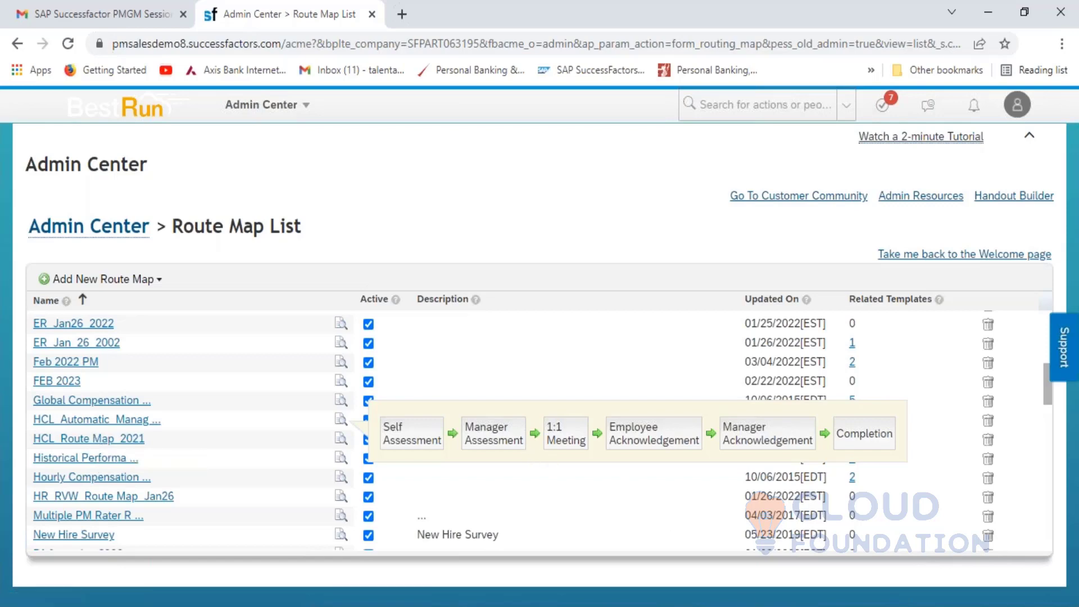
pyautogui.moveTo(757, 606)
pyautogui.click(757, 551)
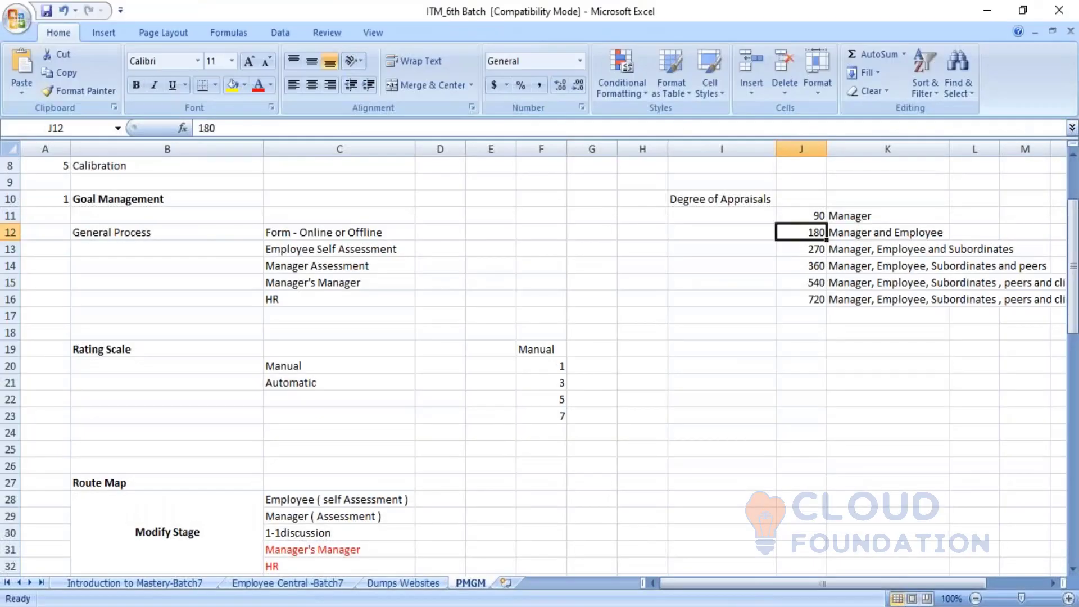
# - Move through the 270-degree appraisal and Route Map notes in the PMGM sheet
pyautogui.click(801, 249)
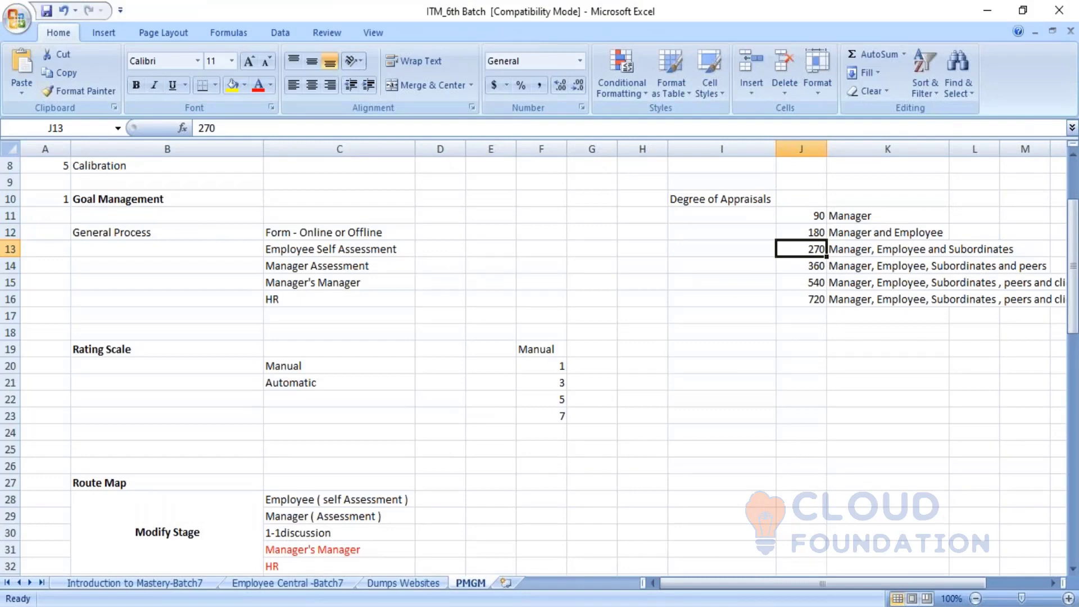
pyautogui.click(517, 486)
pyautogui.press('Down')
pyautogui.press('Down')
pyautogui.press('Down')
pyautogui.press('Down')
pyautogui.press('Down')
pyautogui.press('Down')
pyautogui.press('Down')
pyautogui.press('Down')
pyautogui.press('Down')
pyautogui.press('Down')
pyautogui.press('Down')
pyautogui.press('Down')
pyautogui.press('Down')
pyautogui.press('Down')
pyautogui.press('Down')
pyautogui.press('Down')
pyautogui.press('Down')
pyautogui.press('Down')
pyautogui.press('Down')
pyautogui.press('Down')
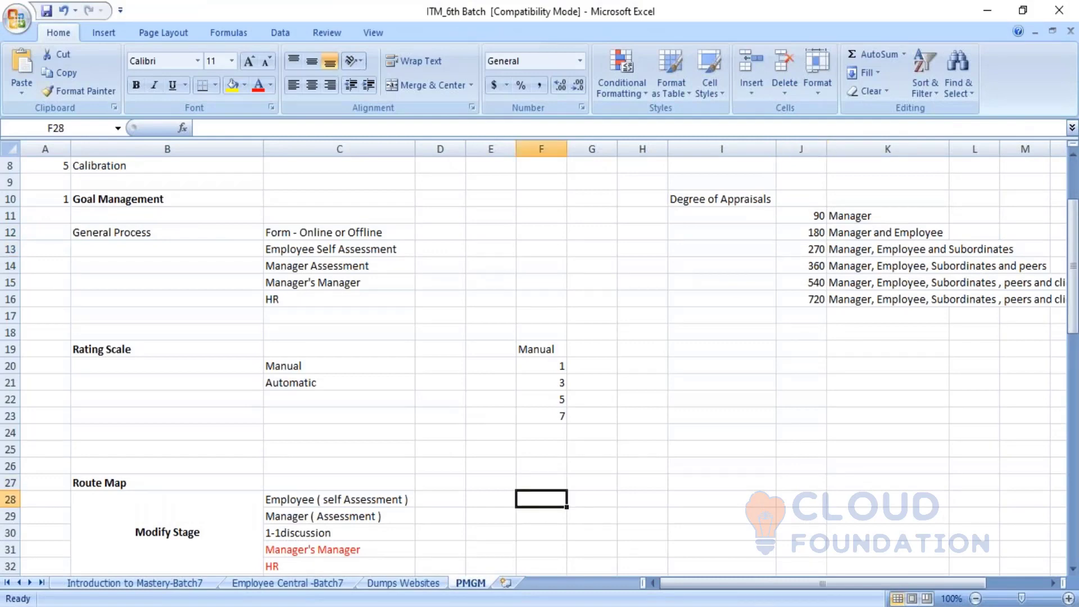
pyautogui.press('Down')
pyautogui.press('Down')
pyautogui.press('Down')
pyautogui.press('Down')
pyautogui.press('Down')
pyautogui.press('Down')
pyautogui.press('Down')
pyautogui.press('Down')
pyautogui.press('Down')
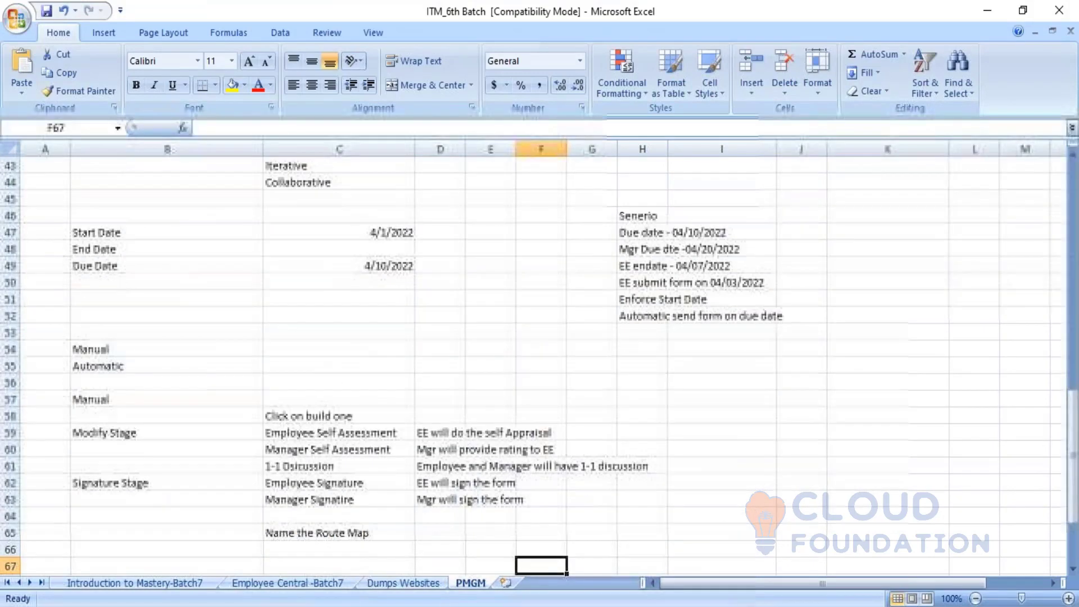
pyautogui.press('Down')
pyautogui.press('Down')
pyautogui.press('Down')
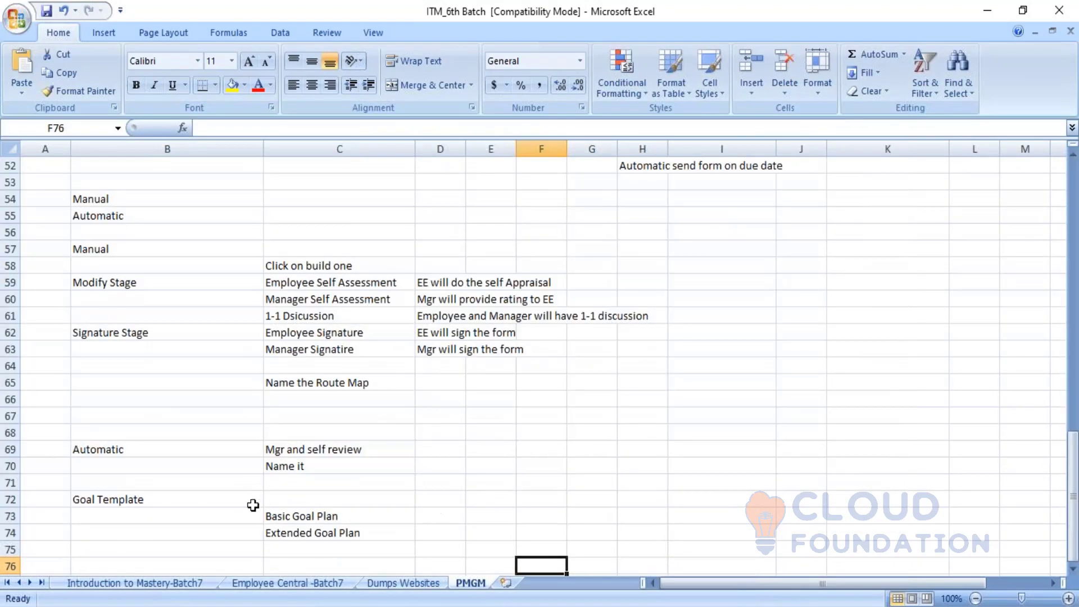
# - Point out the Goal Template notes for Basic Goal Plan and Extended Goal Plan
pyautogui.click(138, 504)
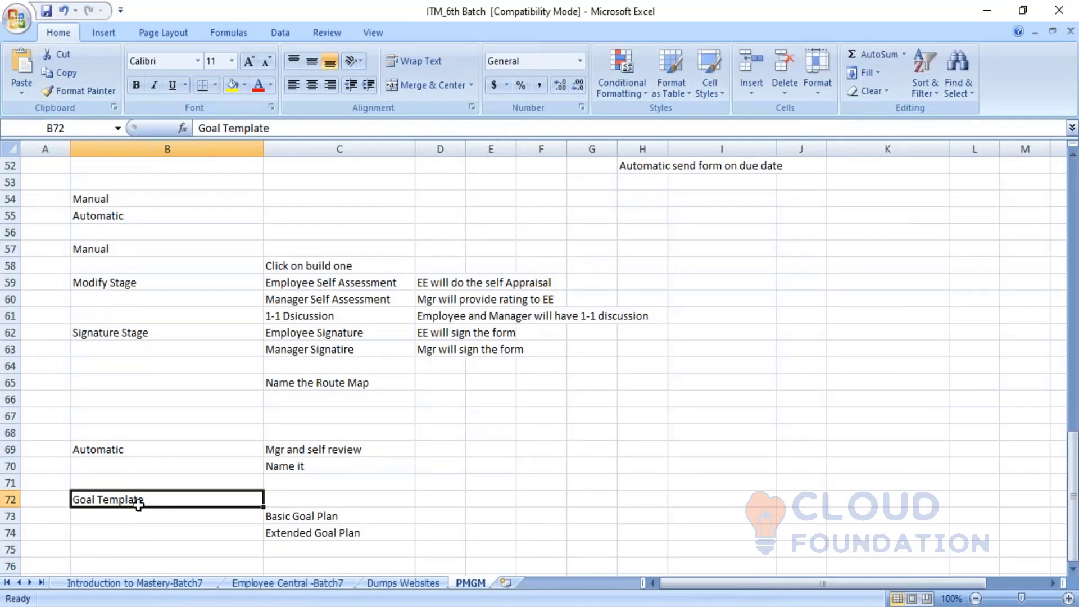
pyautogui.click(298, 515)
pyautogui.click(312, 533)
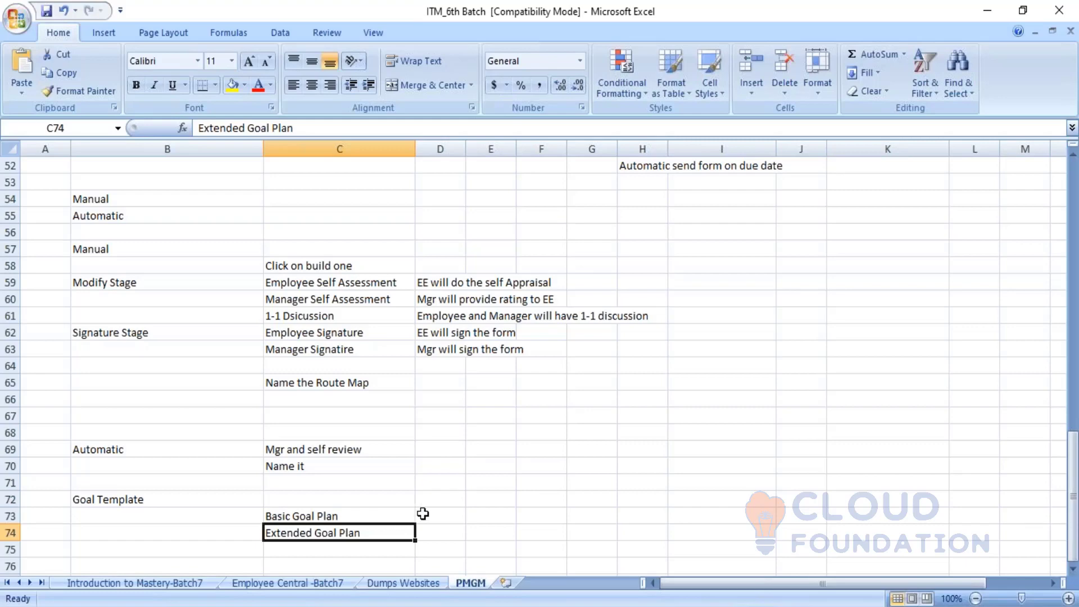
pyautogui.click(422, 514)
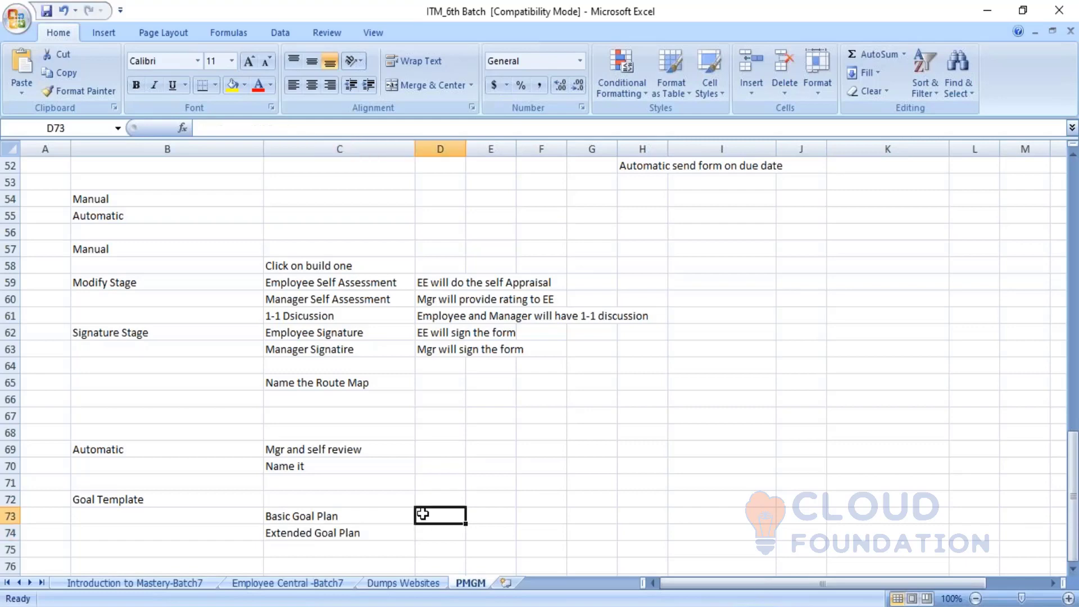
pyautogui.click(703, 605)
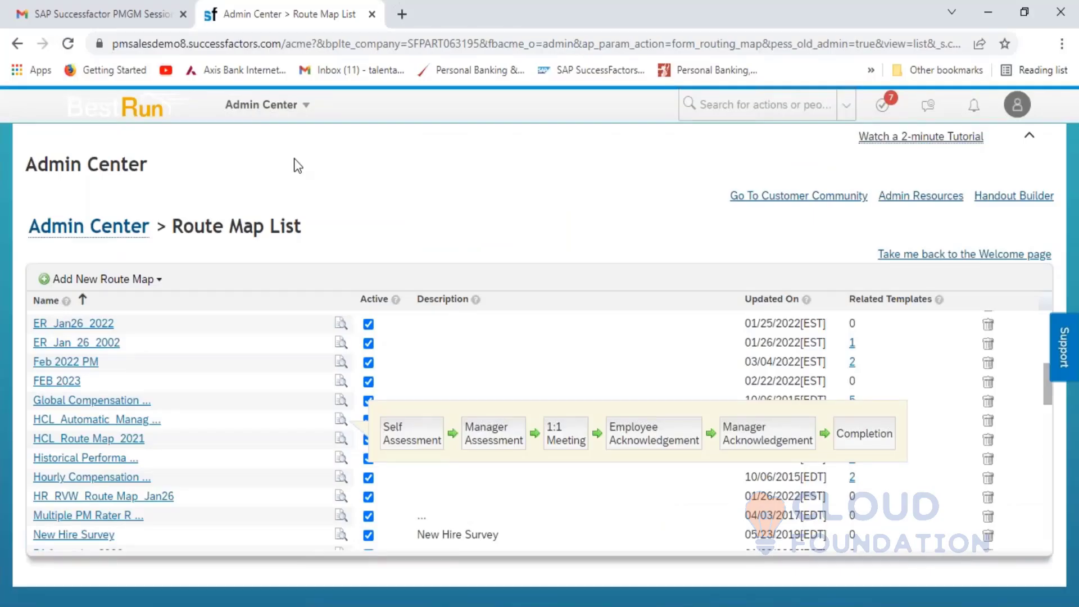
# - Go to Admin Center and open Goal Management's Manage Templates page
pyautogui.click(306, 117)
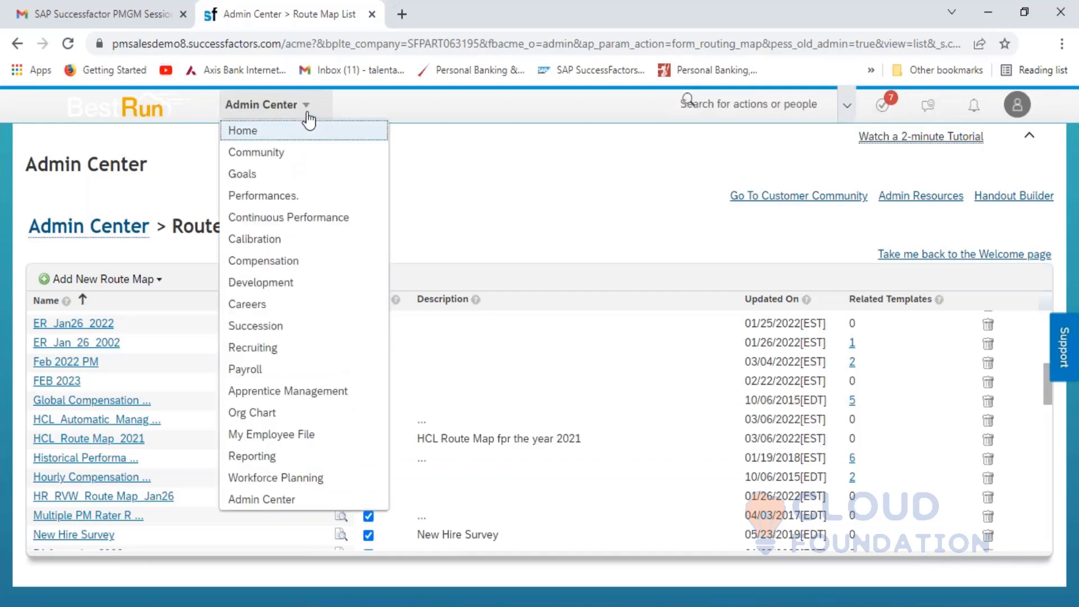
pyautogui.click(272, 499)
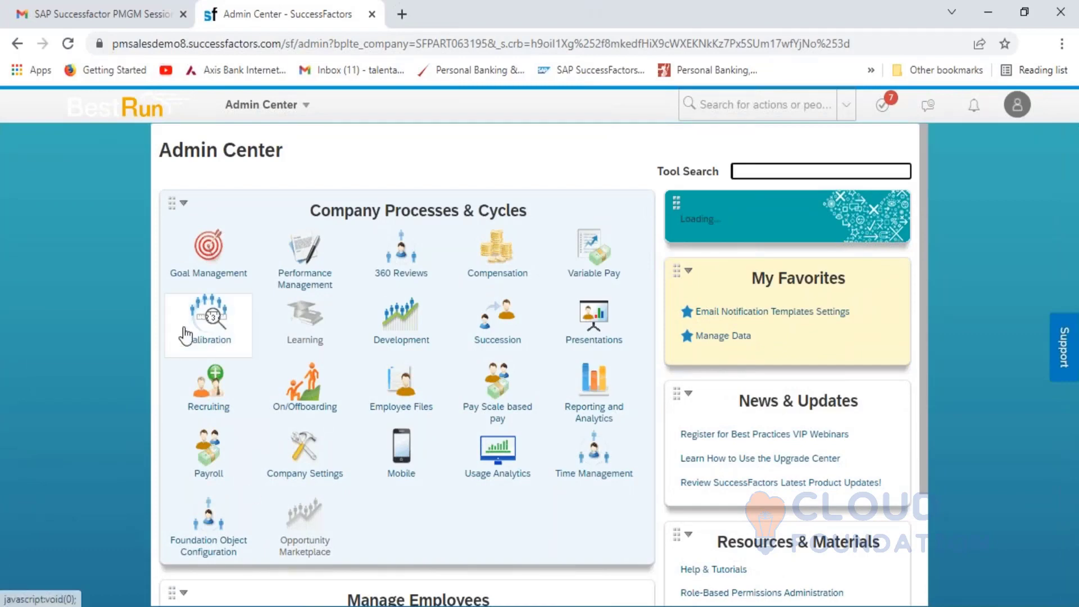
pyautogui.click(211, 274)
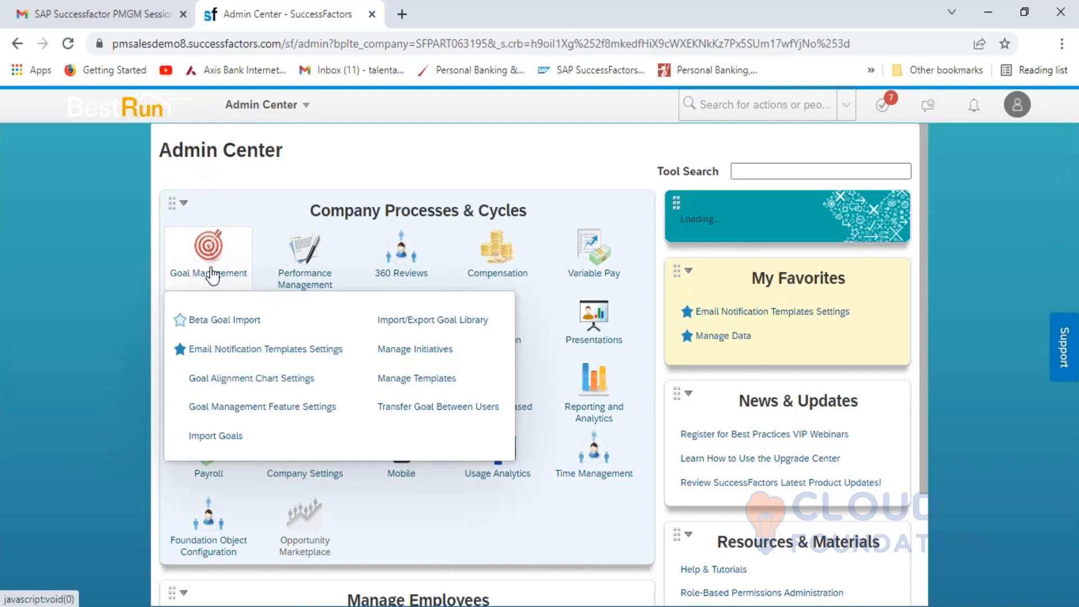
pyautogui.click(412, 382)
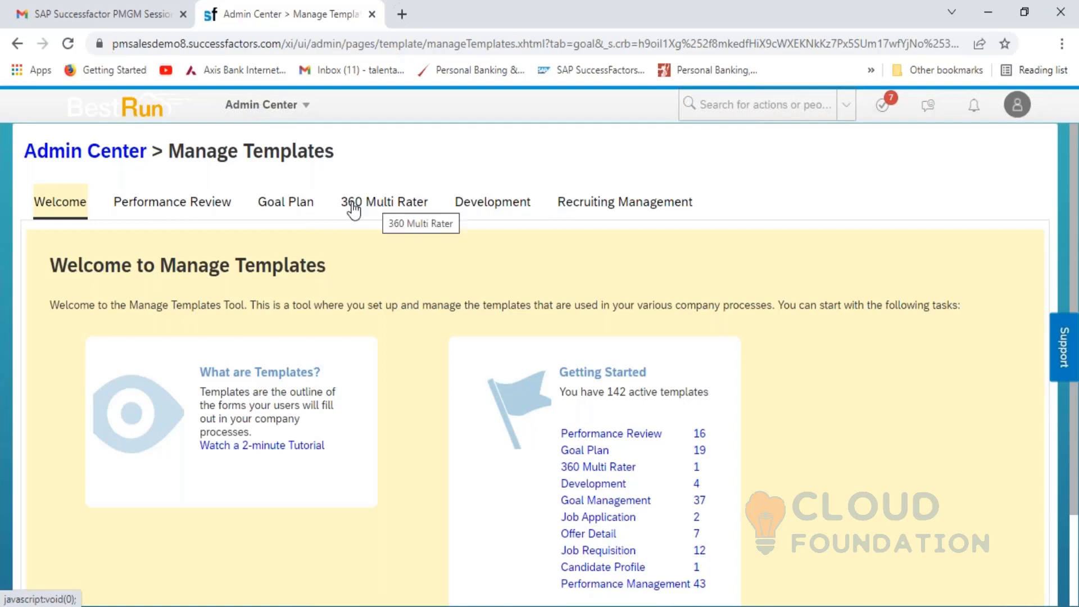
# - List the Goal Plan templates and duplicate the Manage Templates page into a new browser tab
pyautogui.click(278, 211)
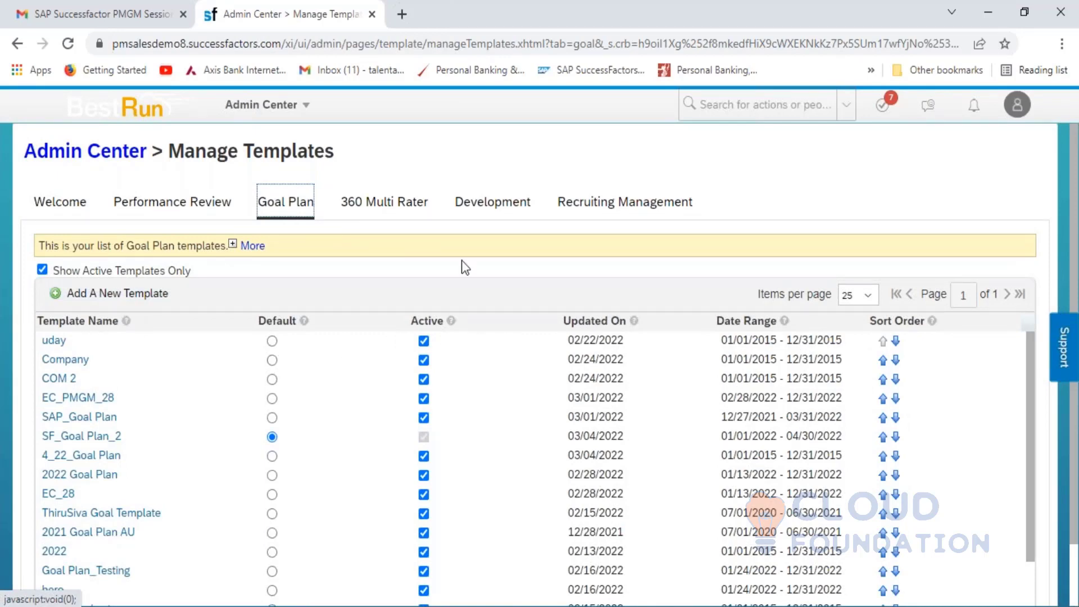
pyautogui.rightClick(291, 20)
pyautogui.click(374, 145)
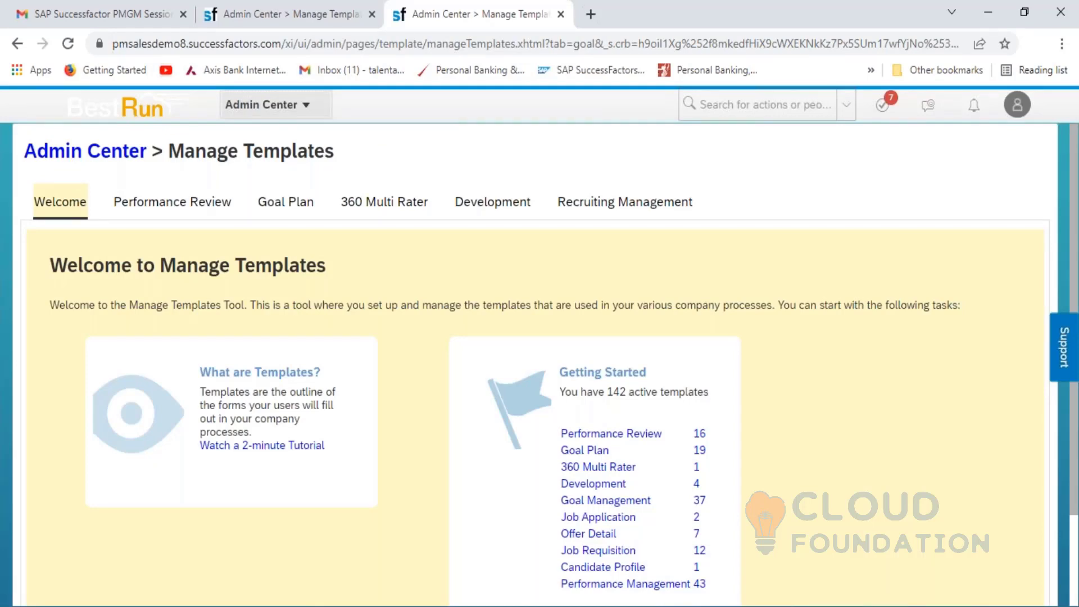
# - Switch the new tab to the Goals module, glancing at the profile options
pyautogui.click(305, 108)
pyautogui.click(277, 175)
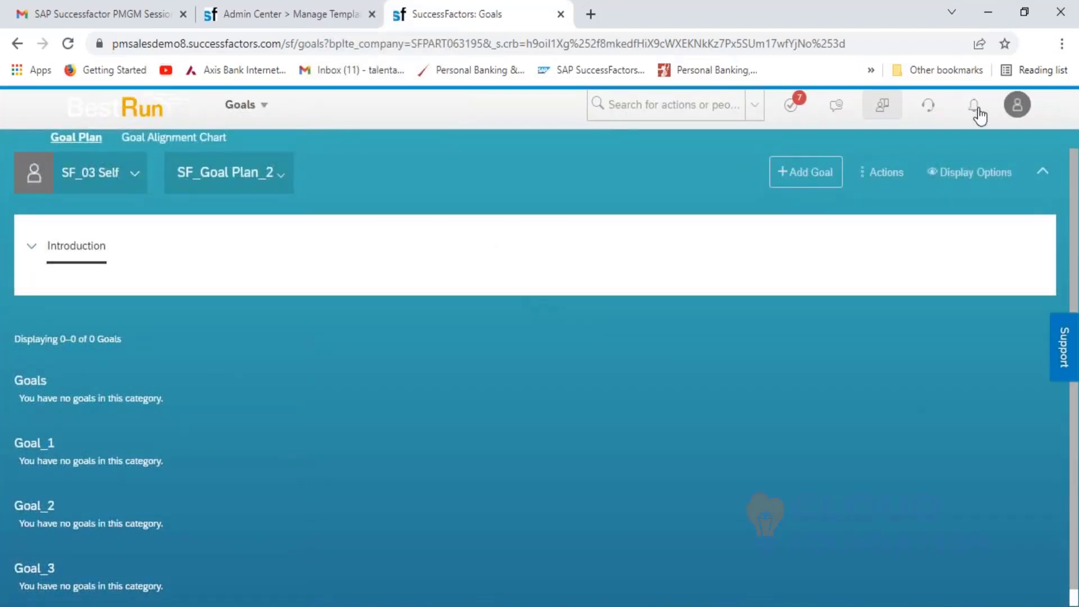
pyautogui.click(1023, 116)
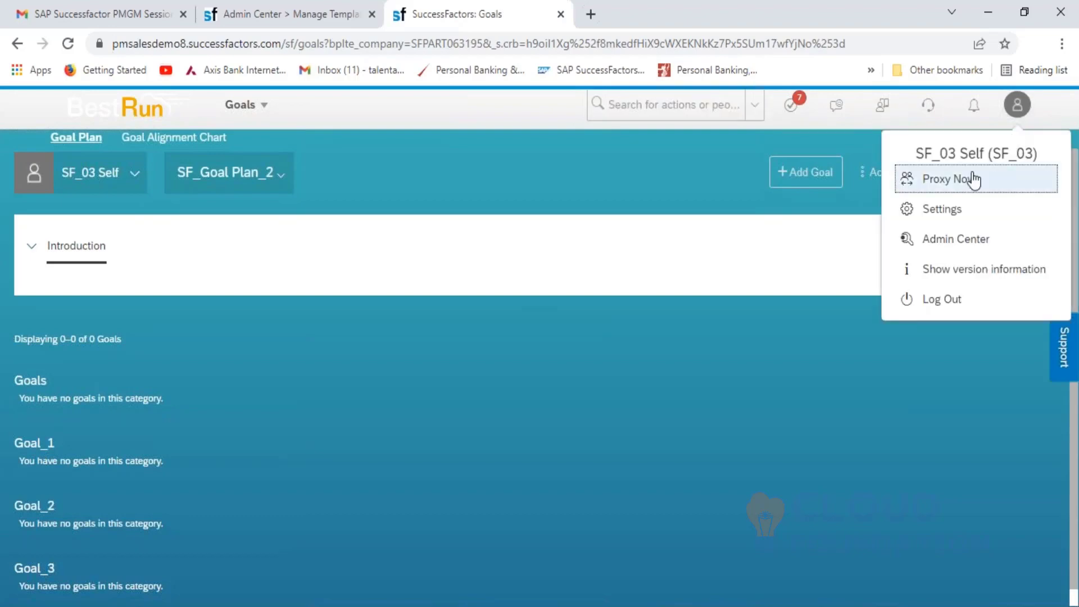
pyautogui.click(544, 175)
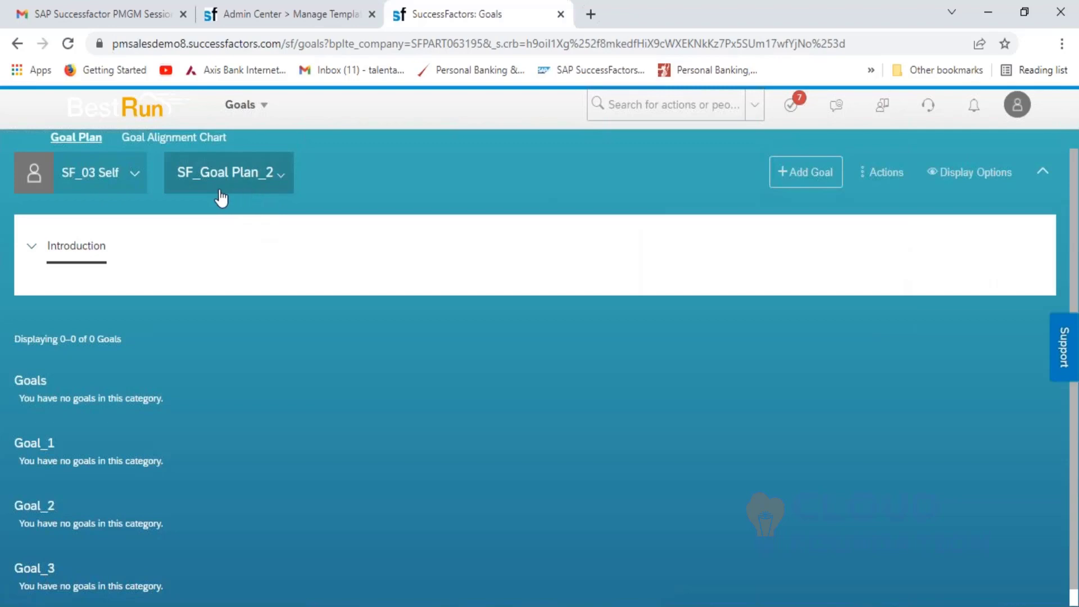
# - Check the goal plan list, keep SF_Goal Plan_2 shown, and return to the templates list
pyautogui.click(280, 179)
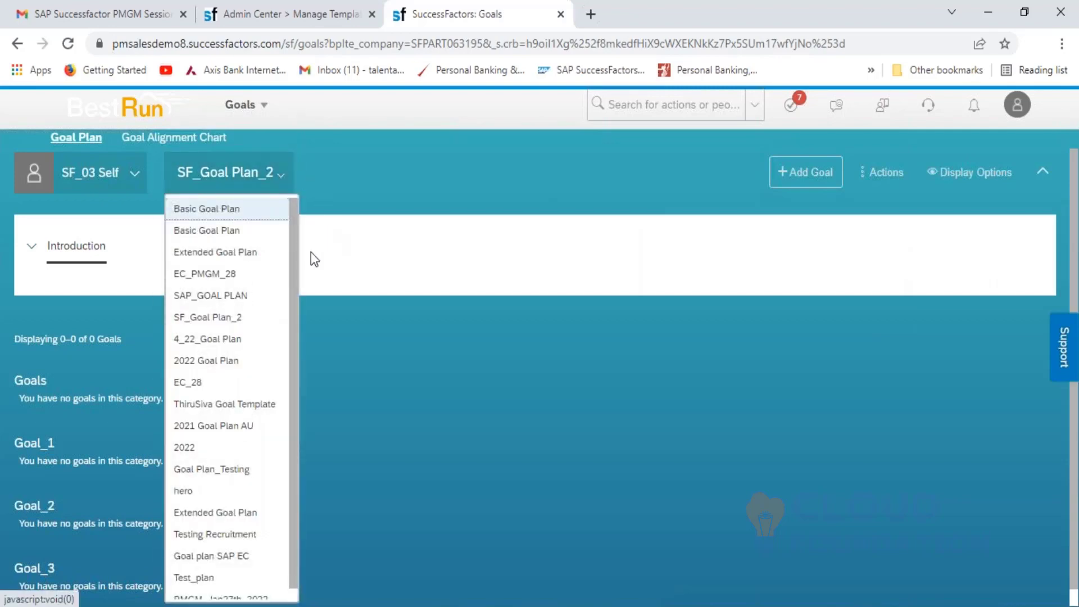
pyautogui.click(380, 161)
pyautogui.click(282, 181)
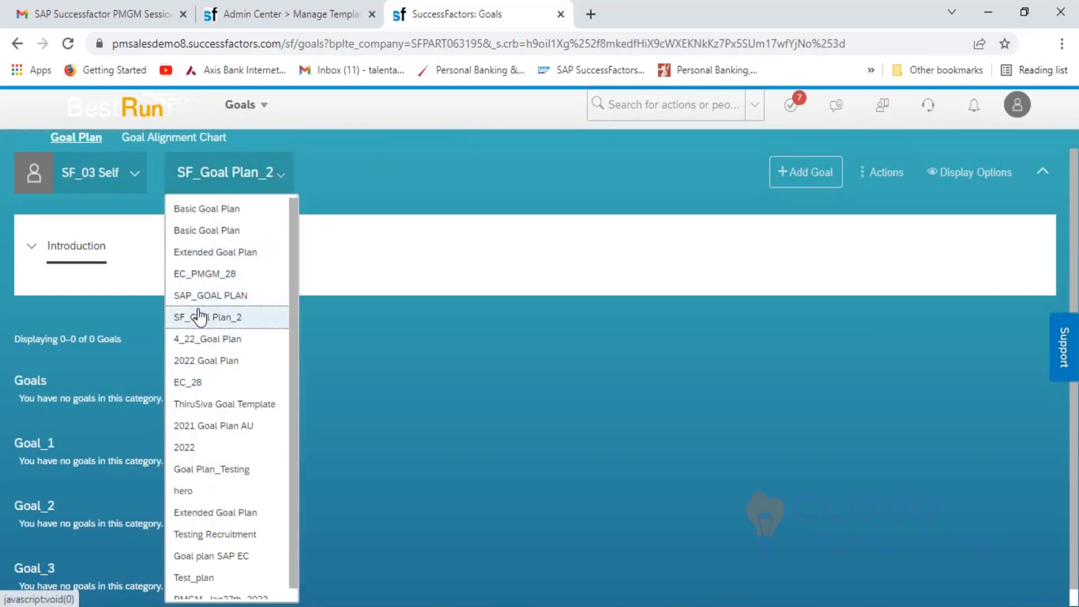
pyautogui.click(345, 180)
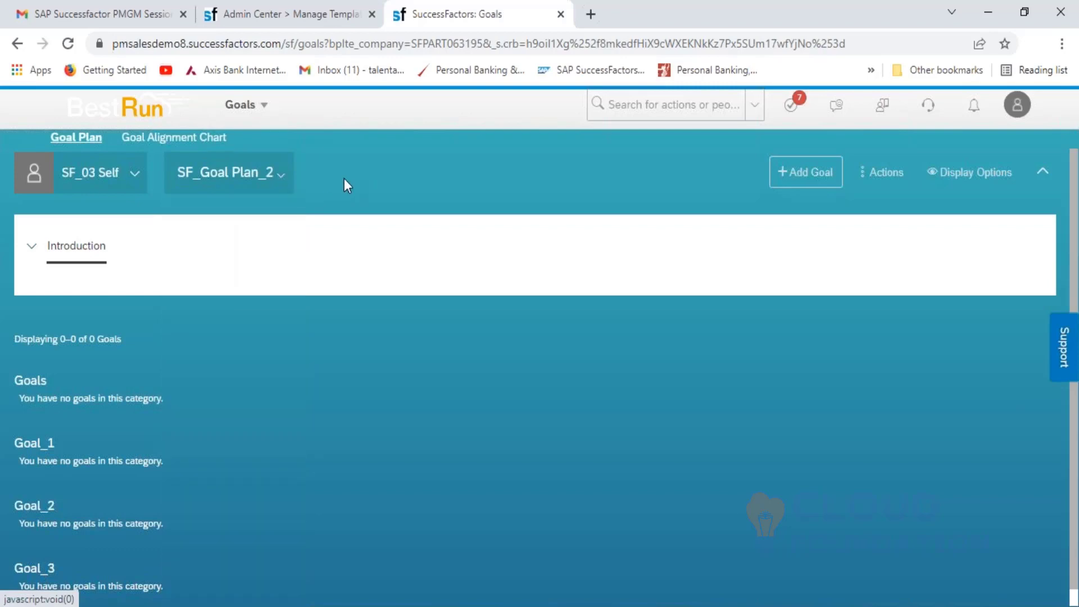
pyautogui.click(293, 17)
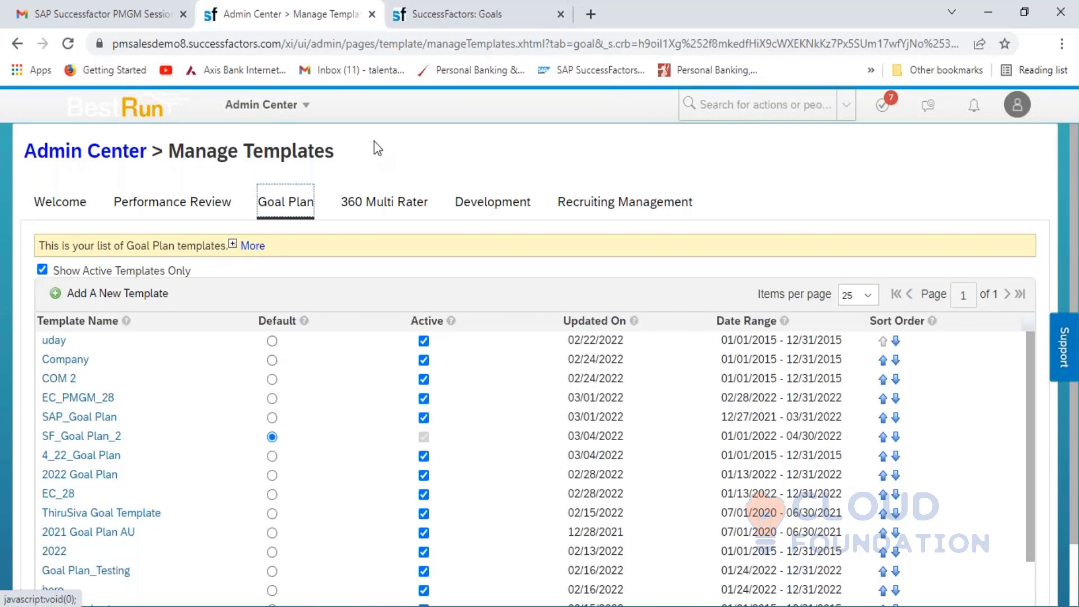
pyautogui.click(436, 14)
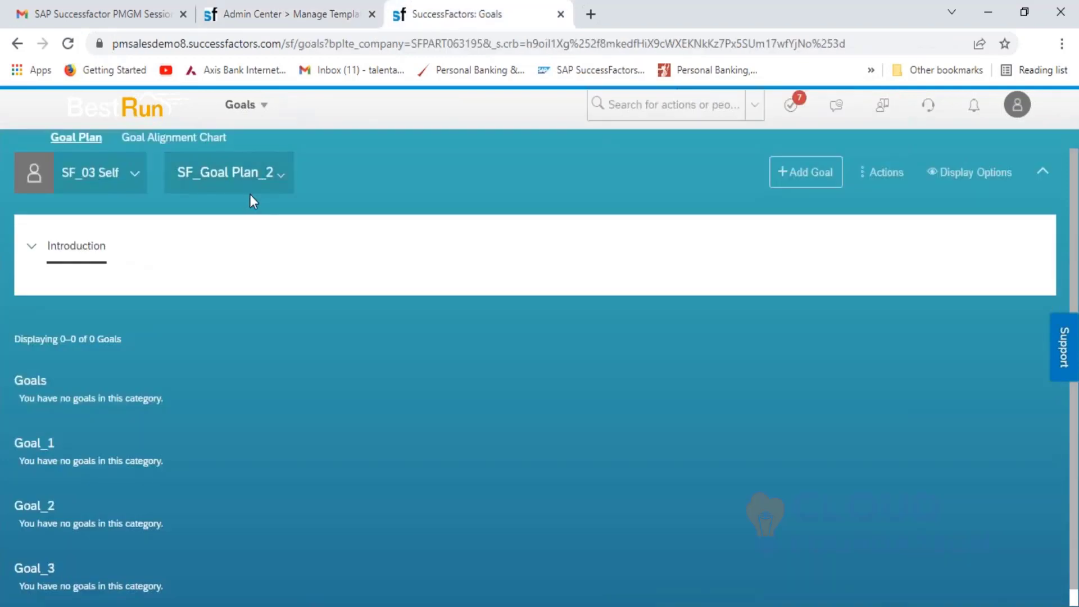
pyautogui.click(286, 18)
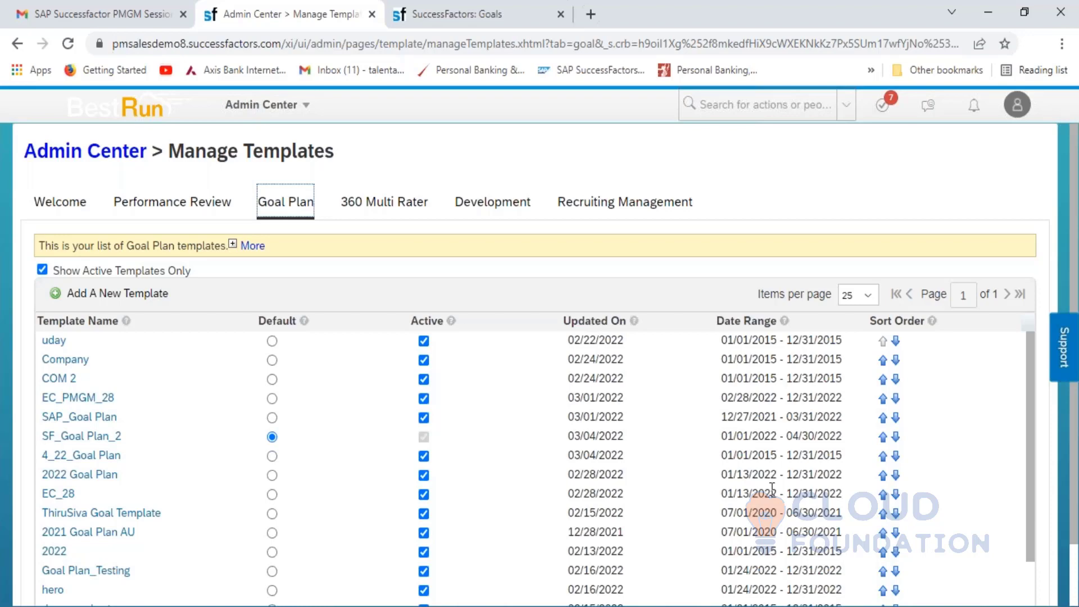
pyautogui.click(114, 303)
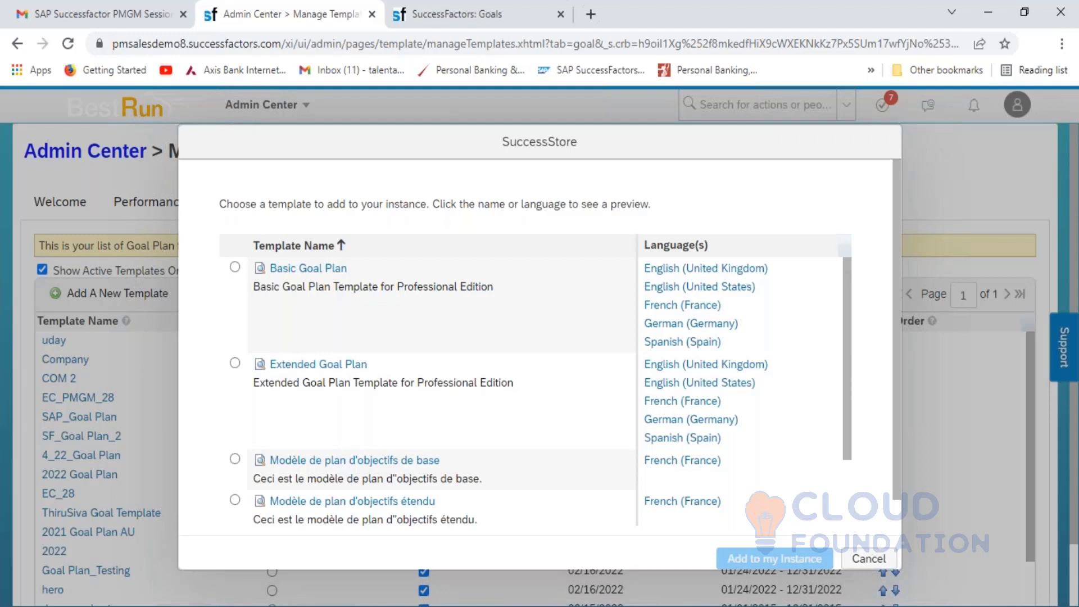
pyautogui.click(868, 559)
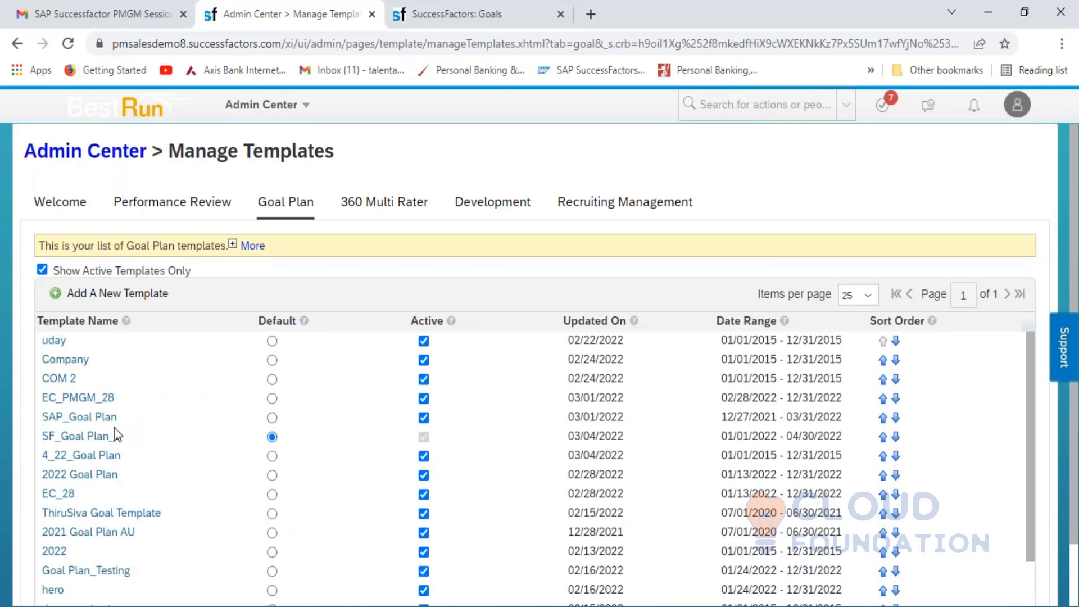
# - Open the SF_Goal Plan_2 template and view its General Settings (01/01/2022 to 04/30/2022)
pyautogui.click(68, 441)
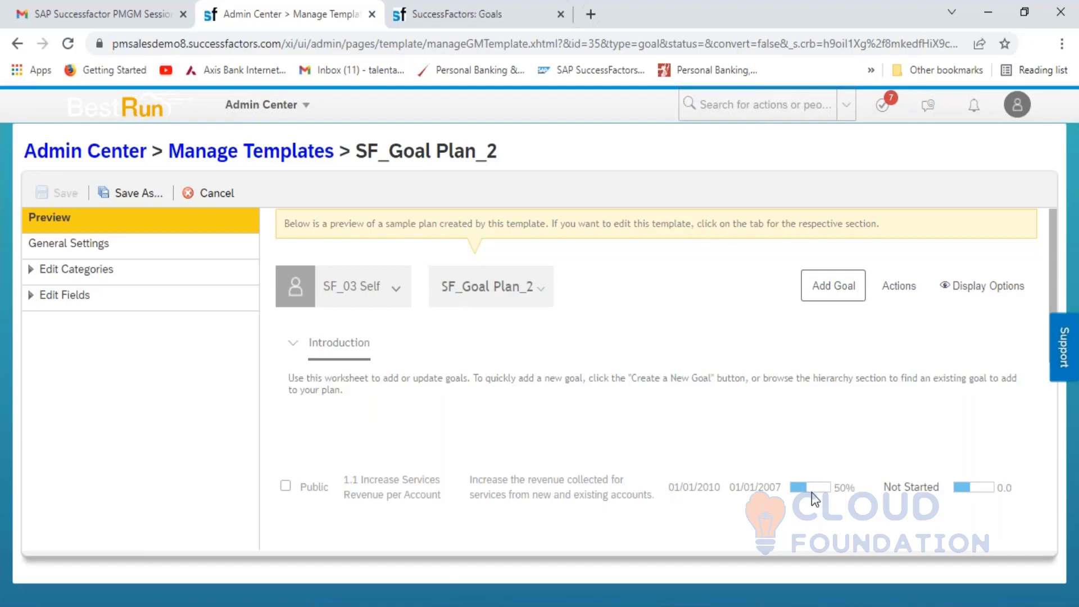
pyautogui.click(81, 248)
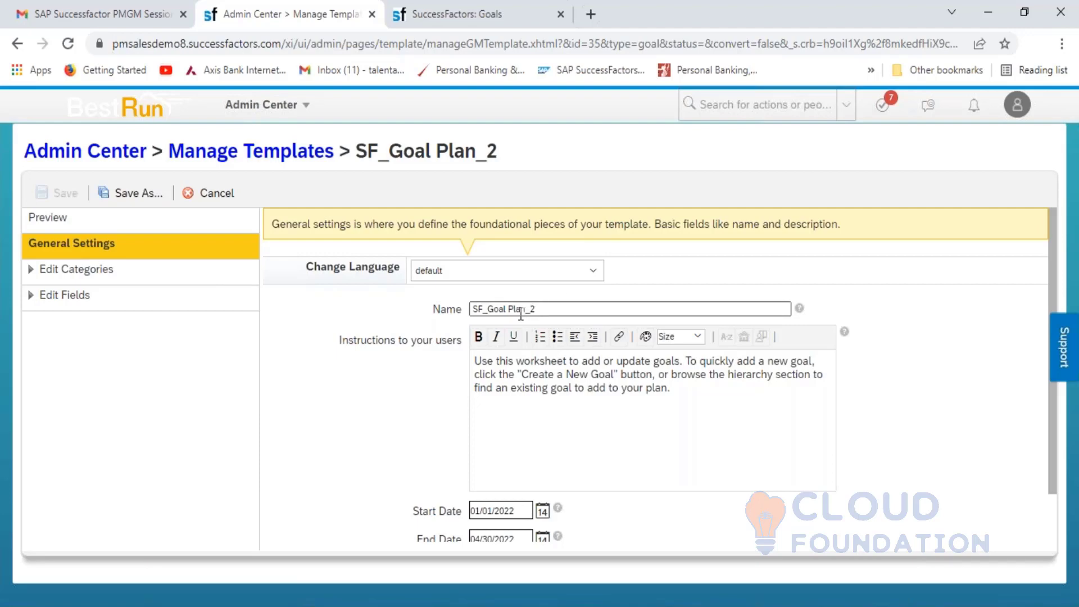
pyautogui.click(596, 270)
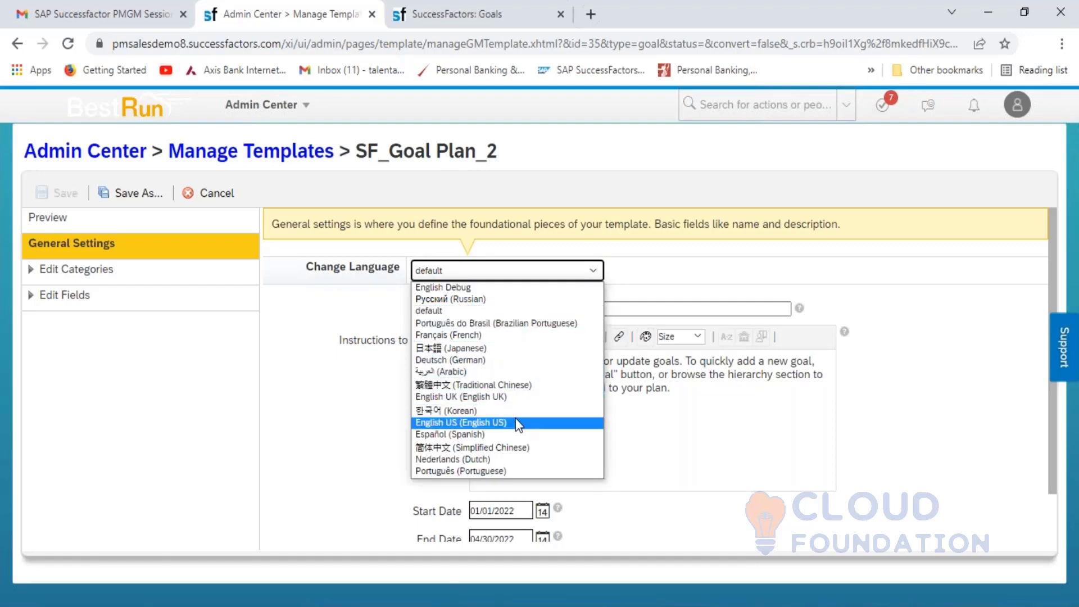
pyautogui.click(515, 397)
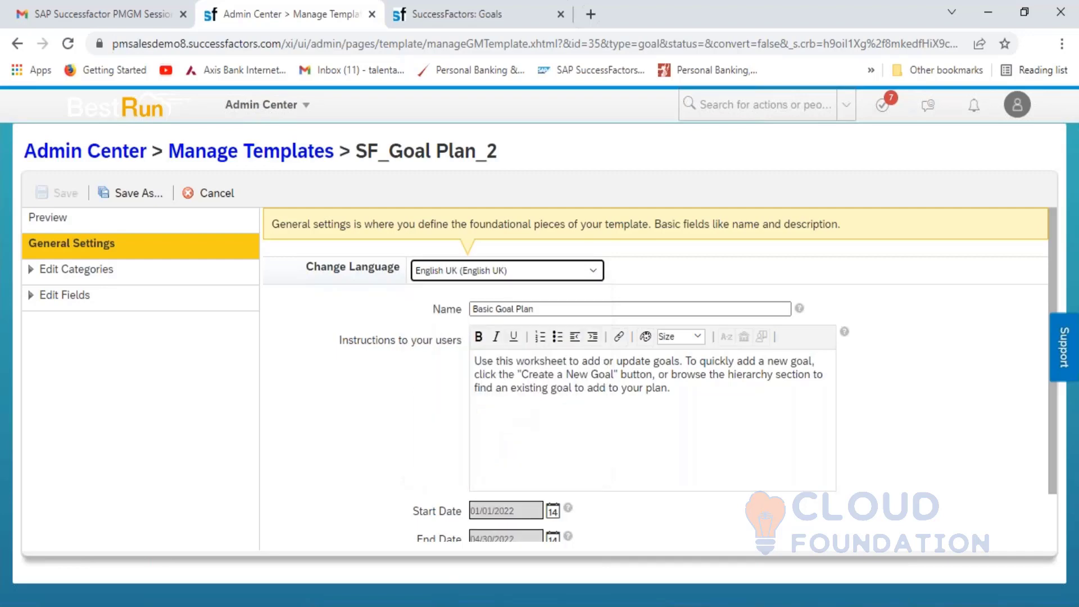
pyautogui.click(539, 309)
pyautogui.click(548, 274)
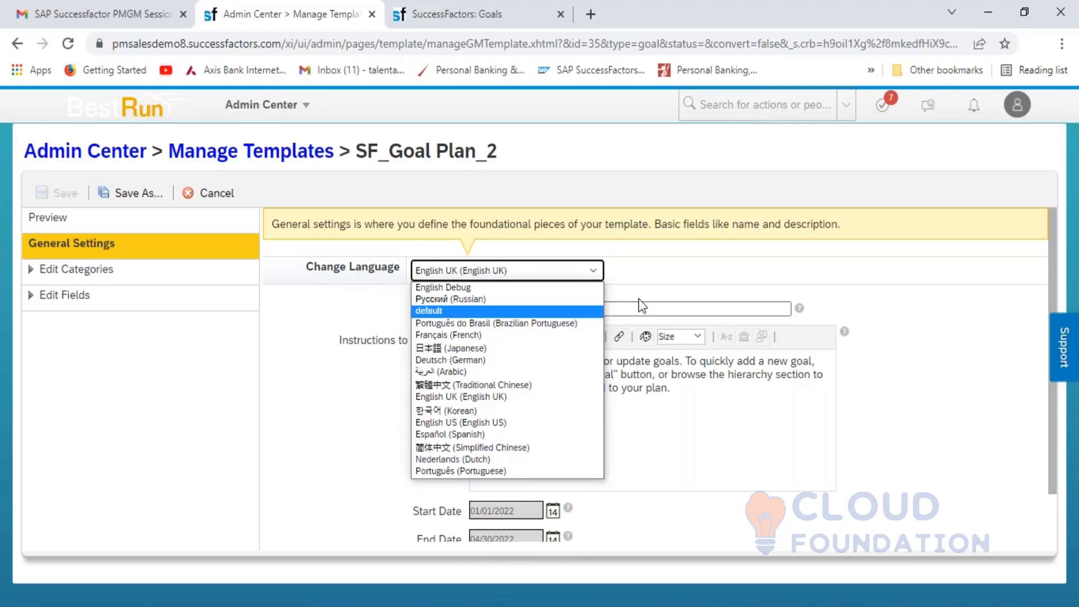
pyautogui.press('Up')
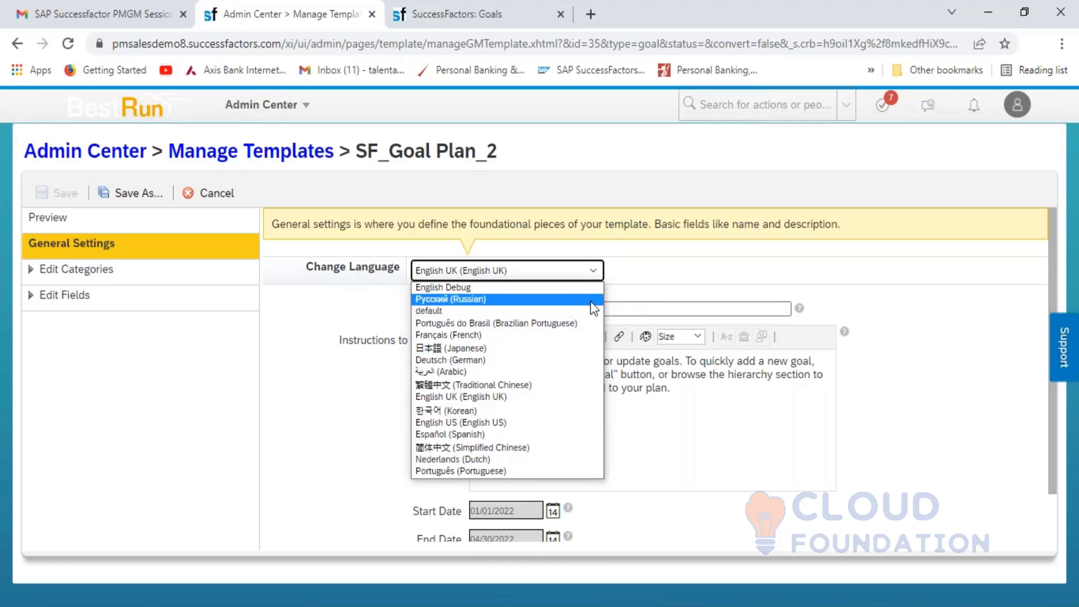
pyautogui.click(561, 312)
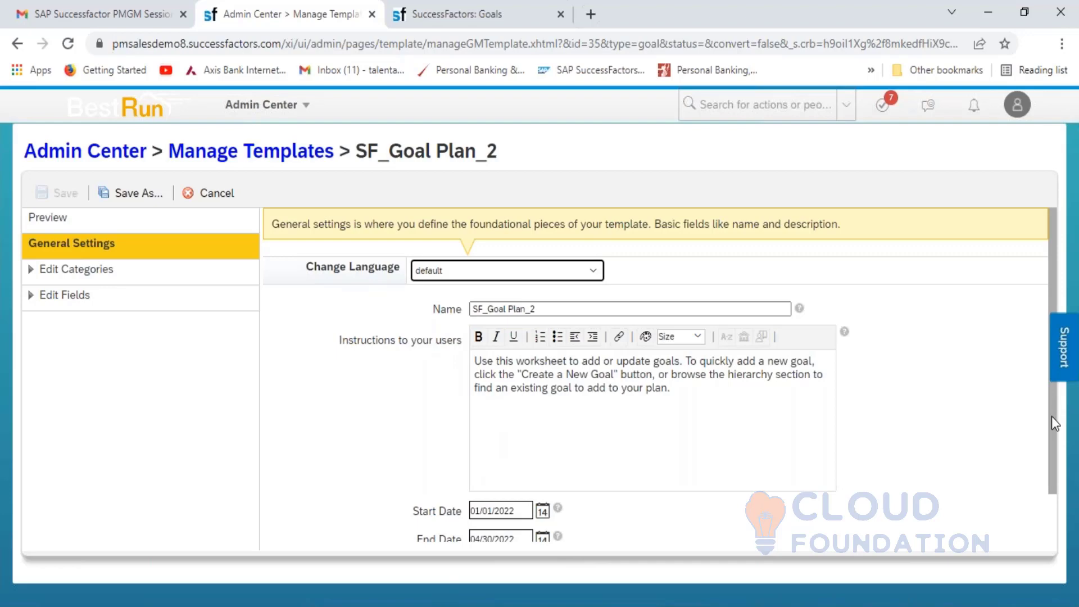
pyautogui.scroll(-1, 1052, 426)
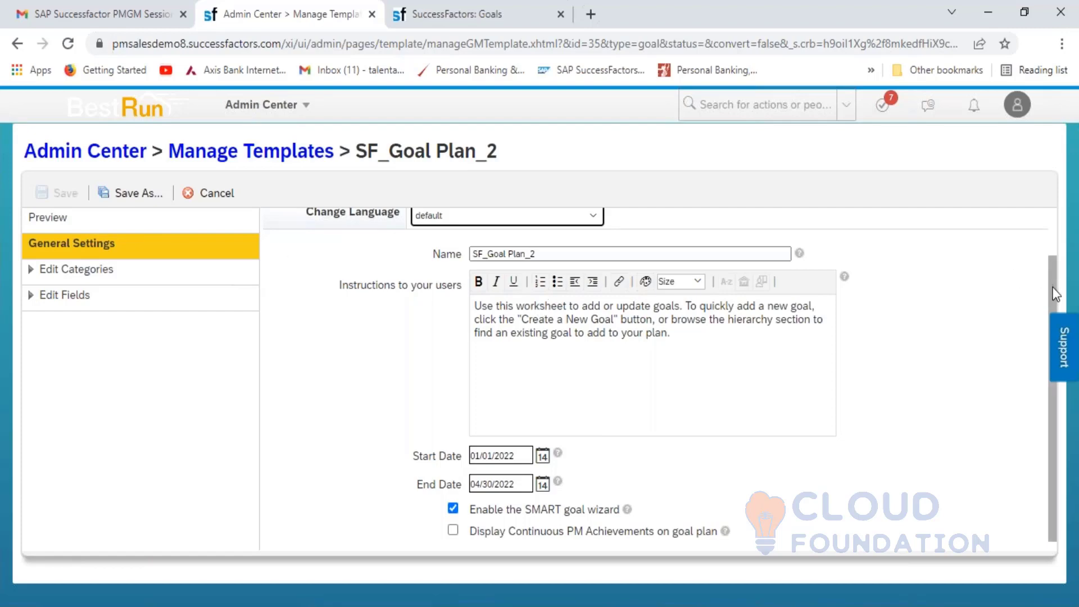
# - Check SF_Goal Plan_2's language options, keep the default, and return to the goal plan preview
pyautogui.moveTo(1055, 293); pyautogui.dragTo(1049, 261)
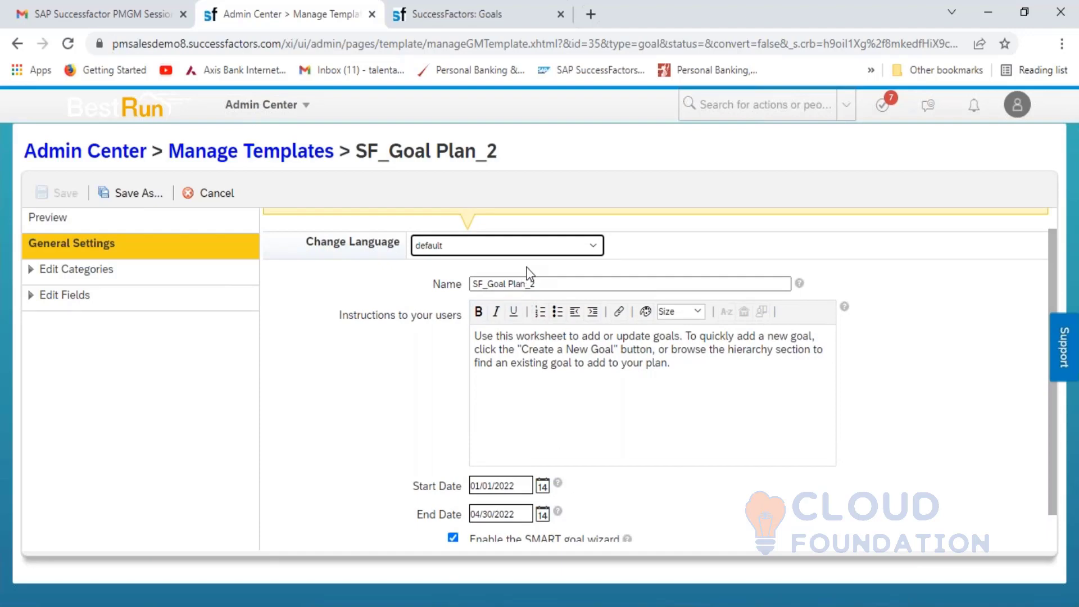
pyautogui.click(552, 248)
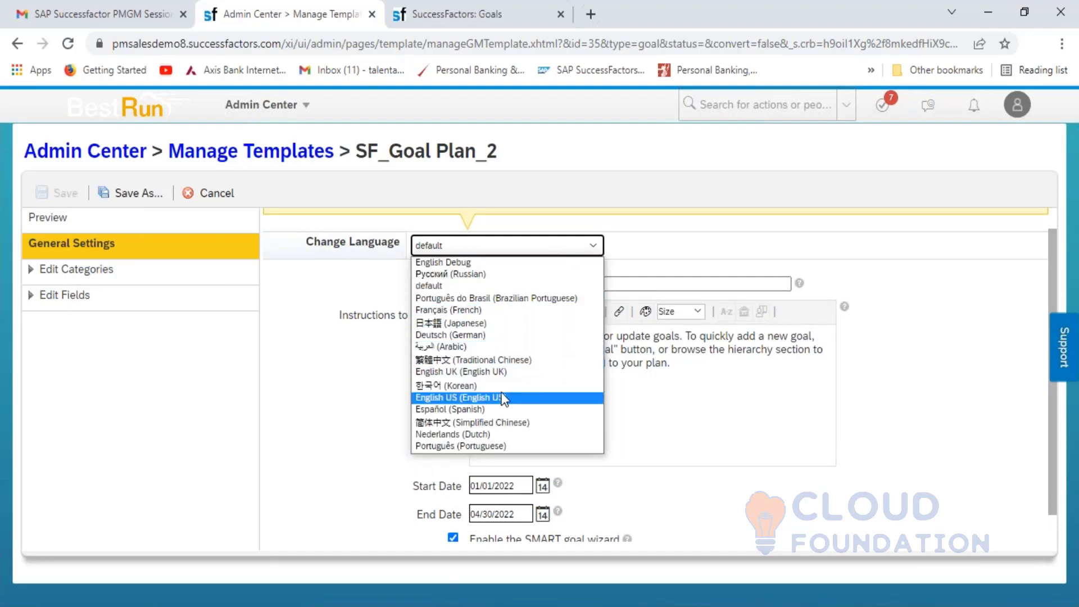
pyautogui.click(669, 249)
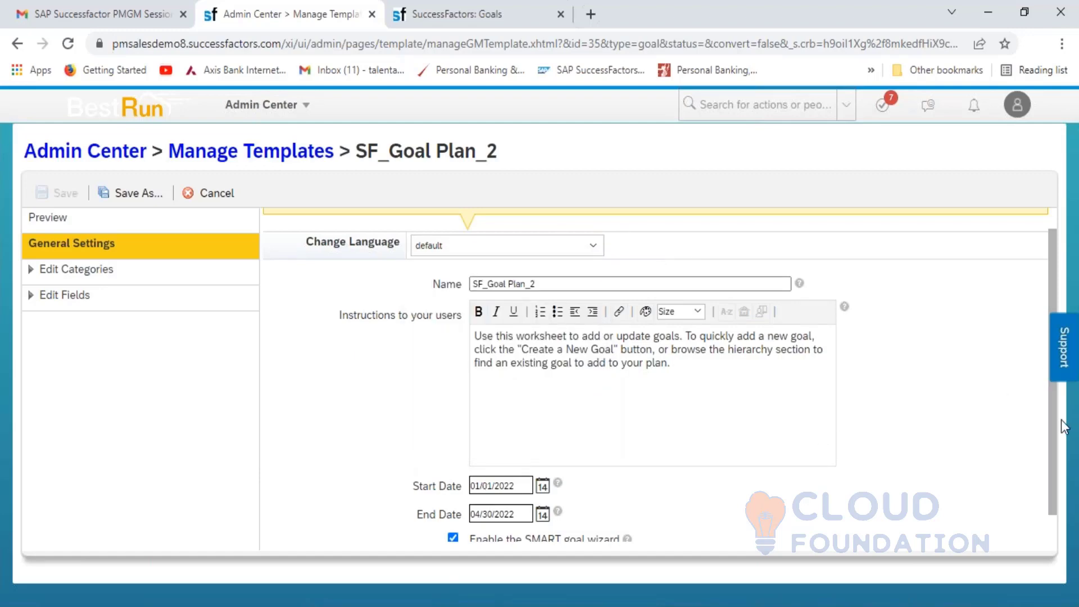
pyautogui.scroll(-2, 1043, 449)
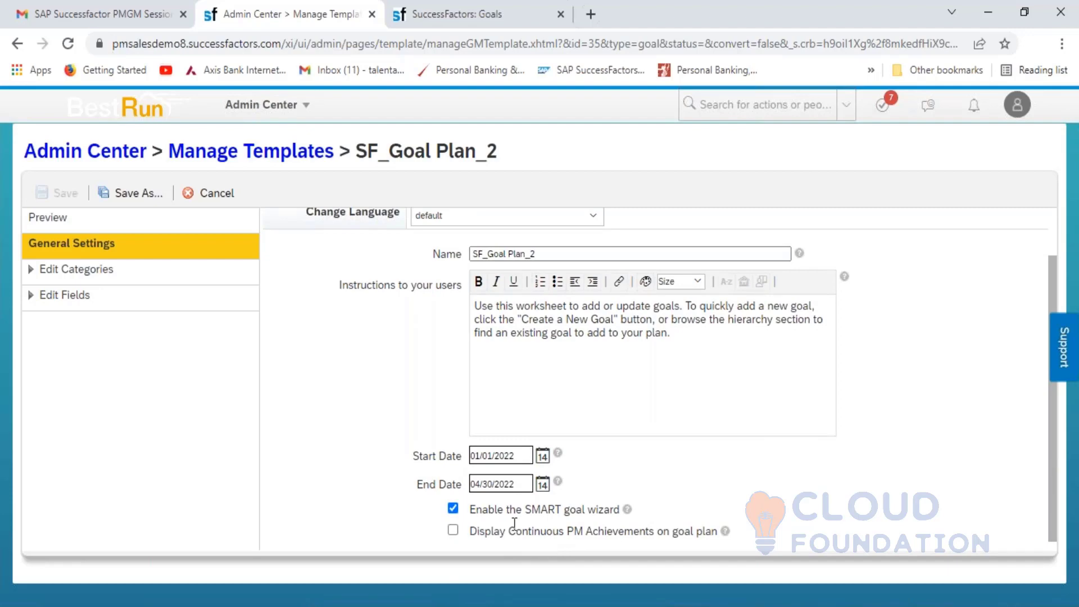
pyautogui.click(448, 15)
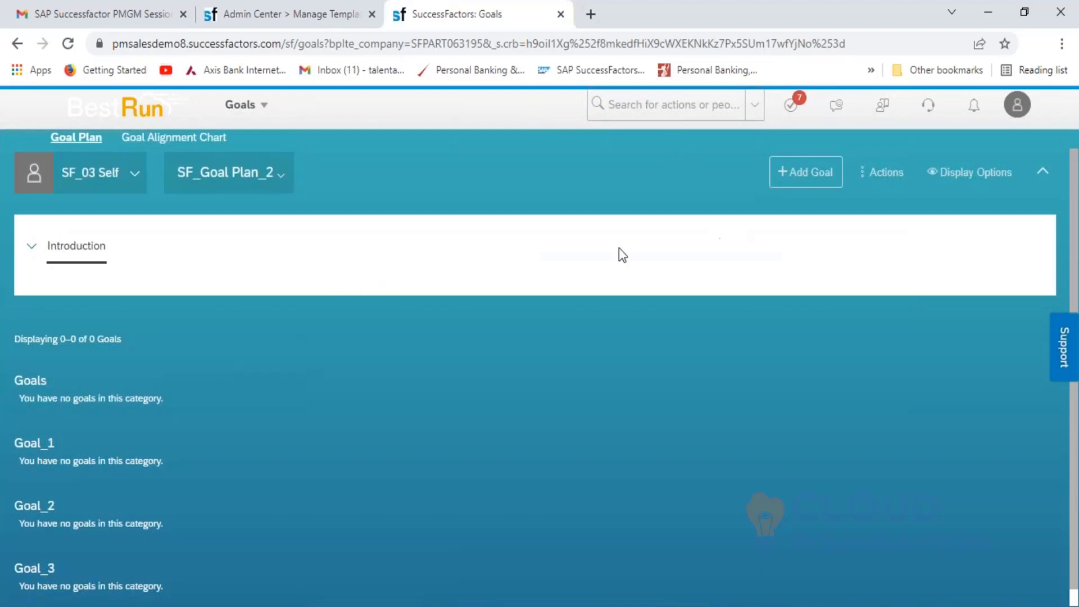
# - Check the Add Goal options on the SF_Goal Plan_2 preview, then show the template's goal categories
pyautogui.click(795, 180)
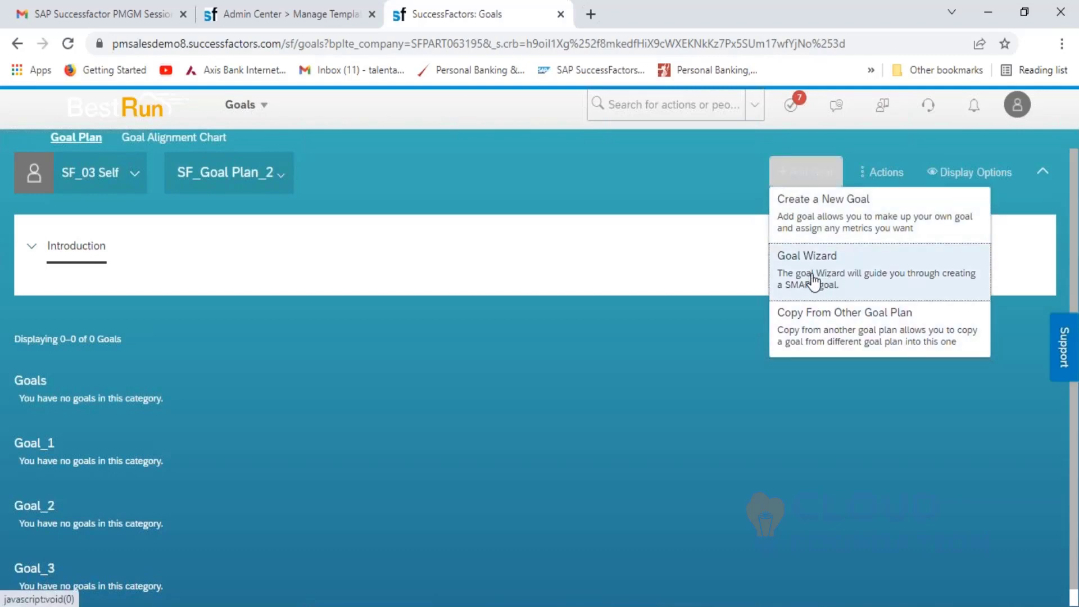
pyautogui.click(329, 17)
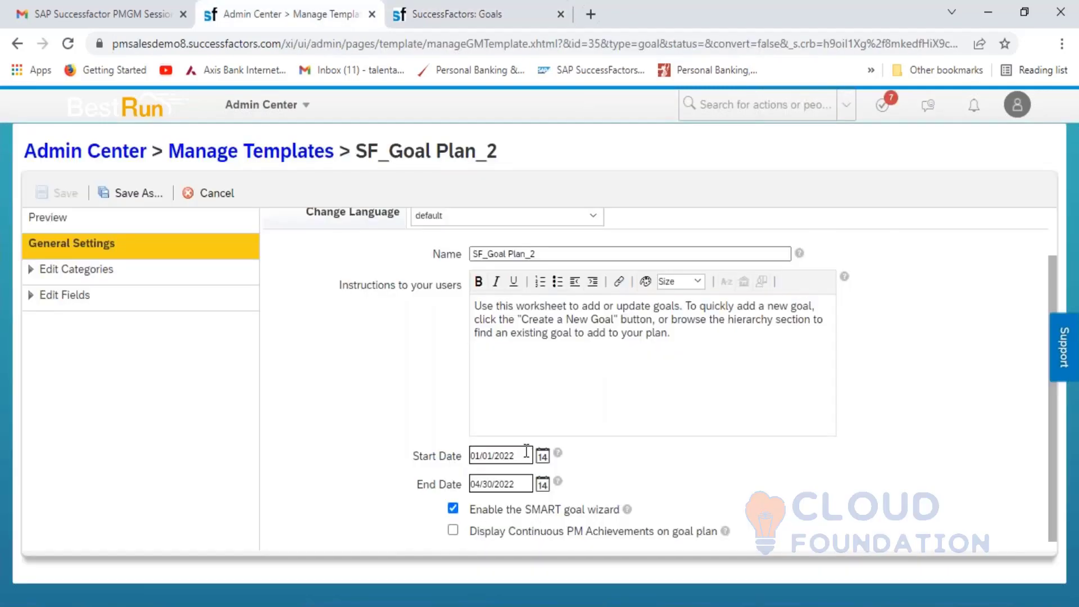
pyautogui.click(477, 22)
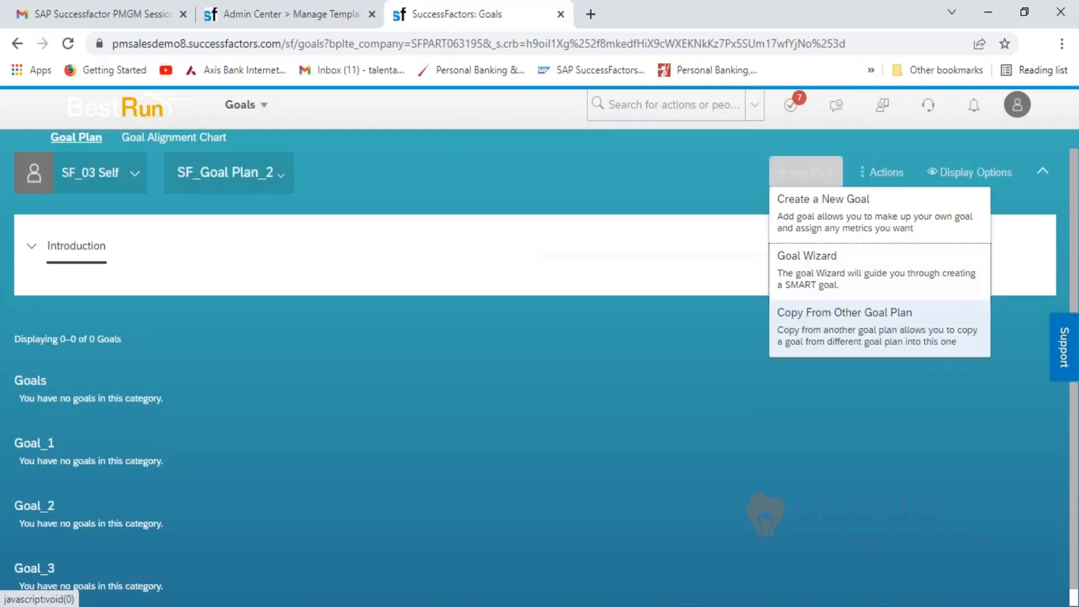
pyautogui.click(286, 18)
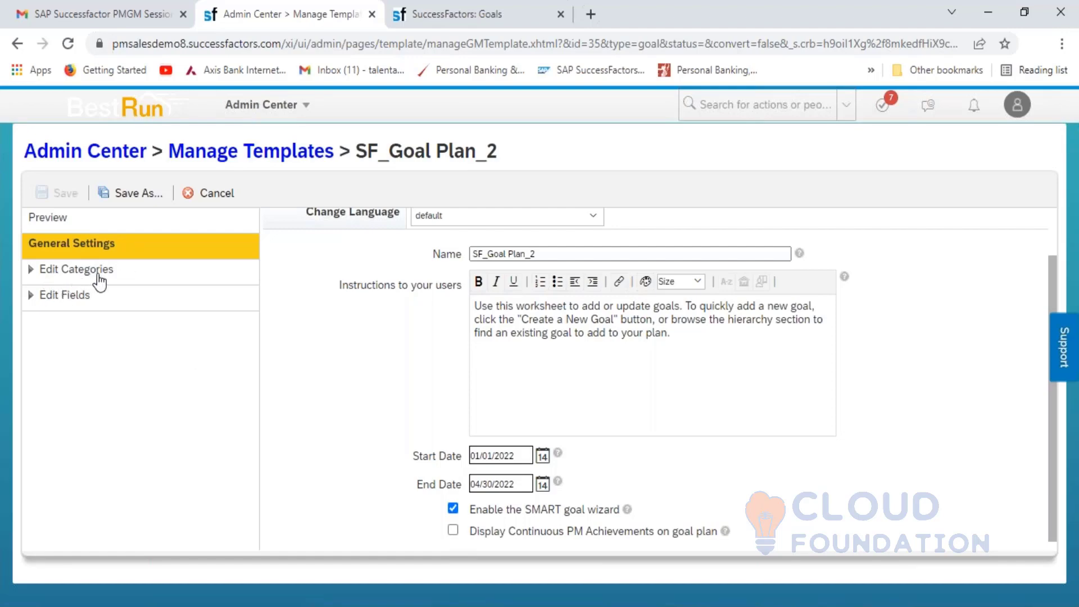
pyautogui.click(54, 271)
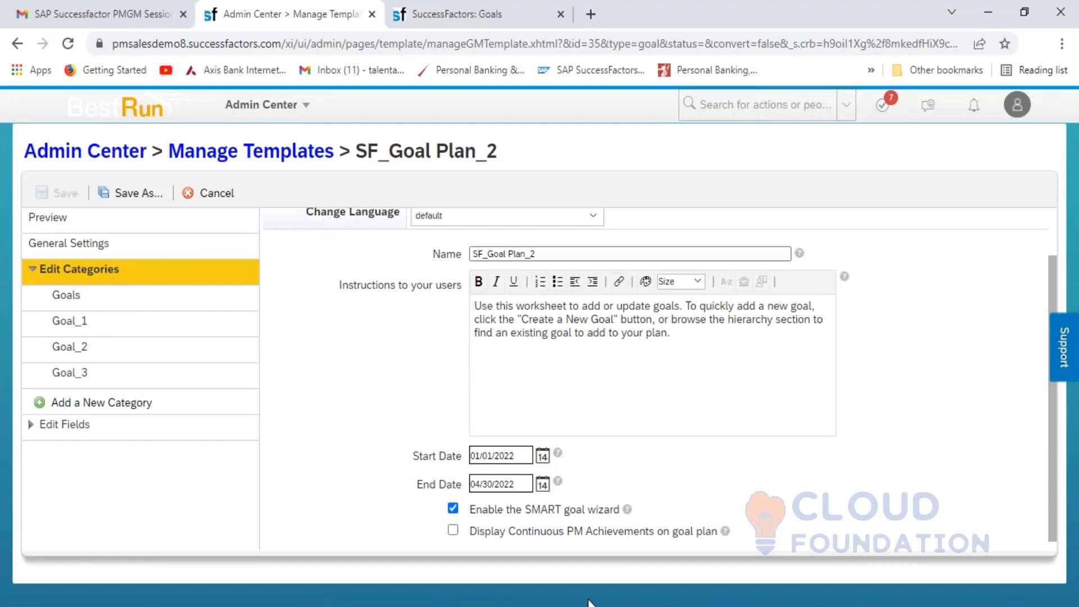
pyautogui.hotkey('alt', 'Tab')
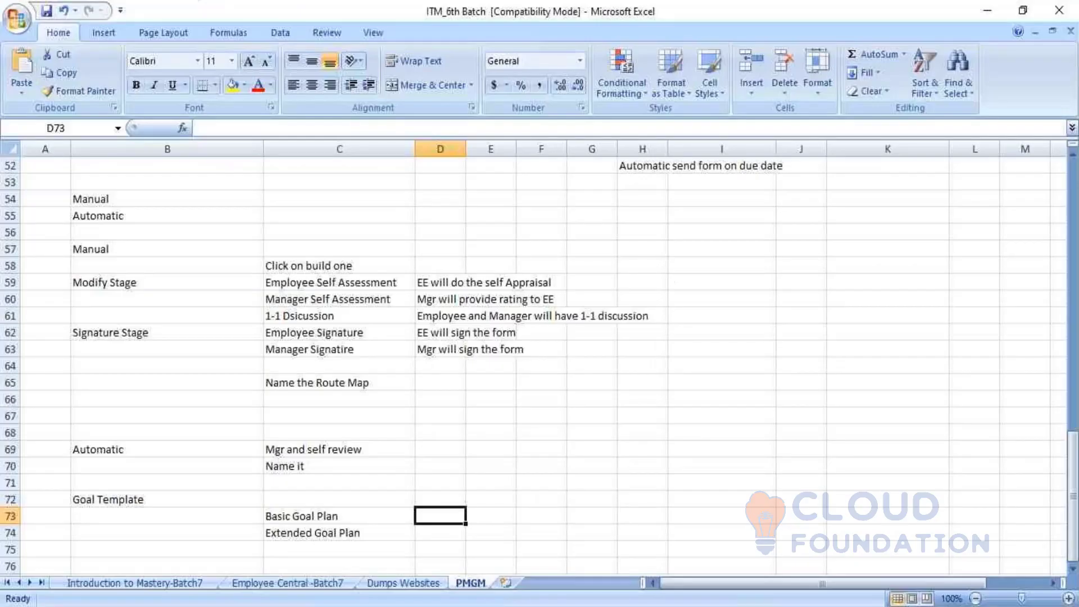
pyautogui.click(325, 517)
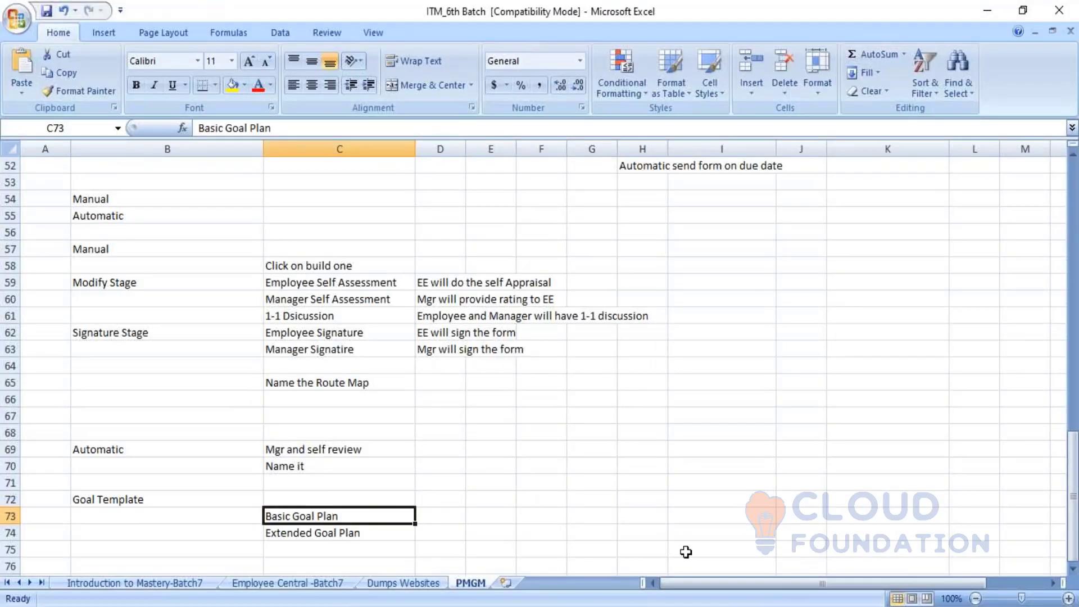
pyautogui.hotkey('alt', 'Tab')
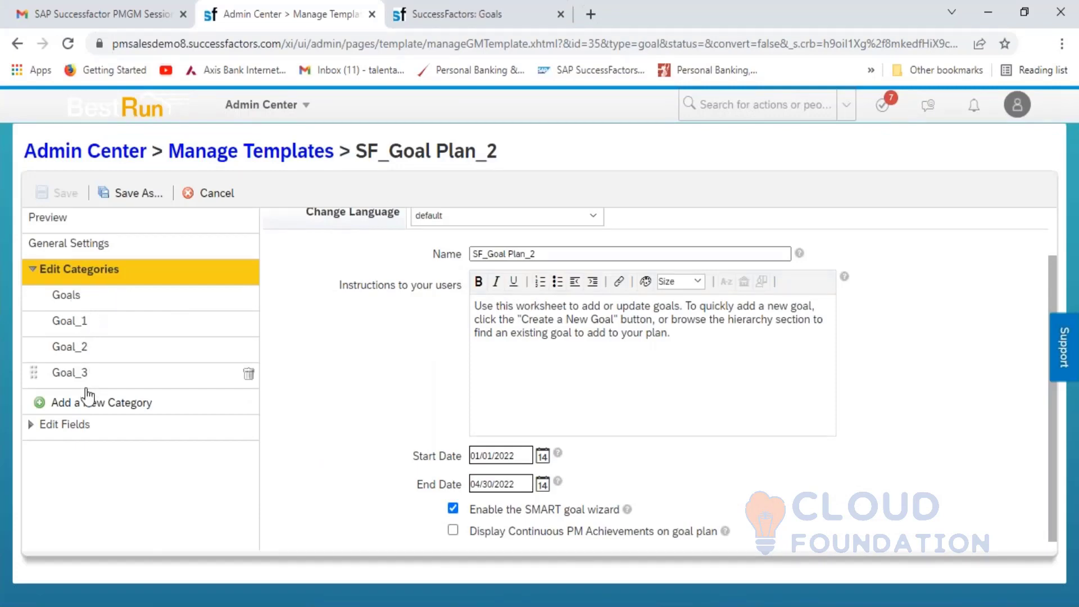
# - Review the labels of the Goals, Goal_1, Goal_2 and Goal_3 categories in turn
pyautogui.click(73, 296)
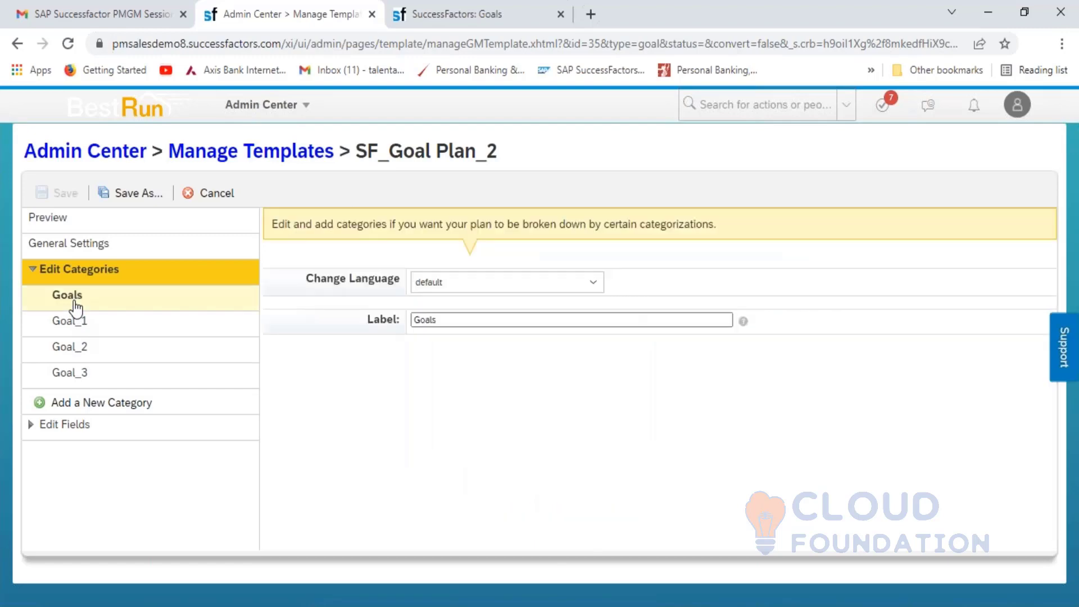
pyautogui.click(96, 320)
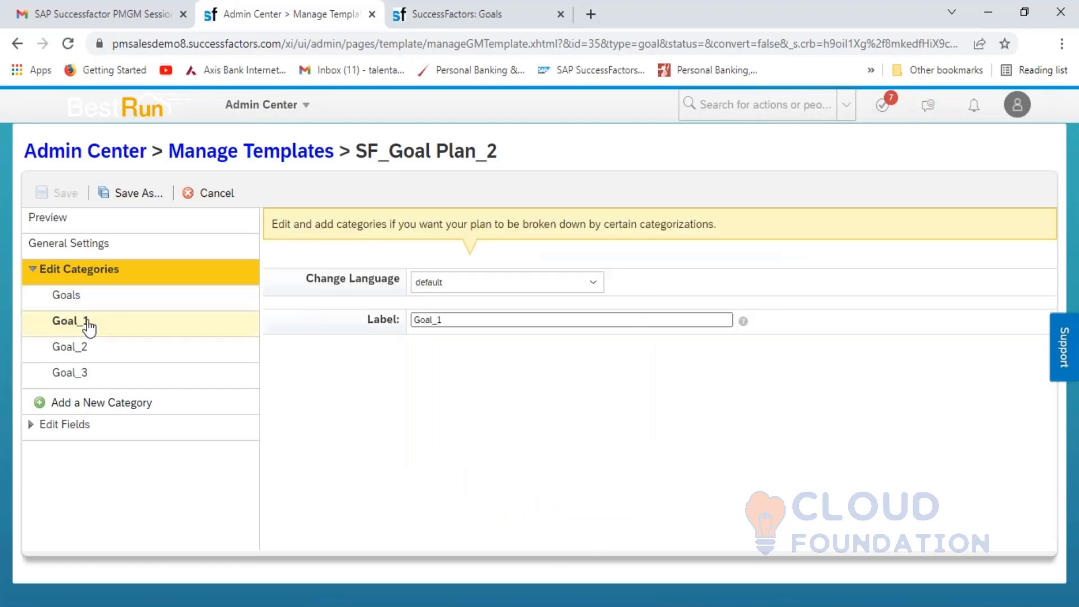
pyautogui.click(87, 353)
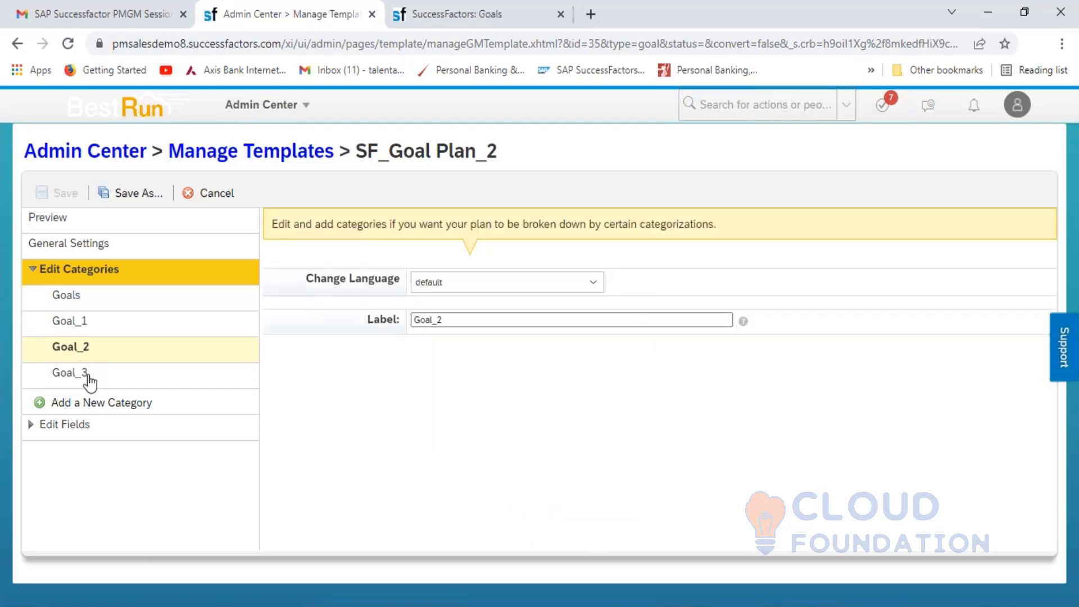
pyautogui.click(87, 377)
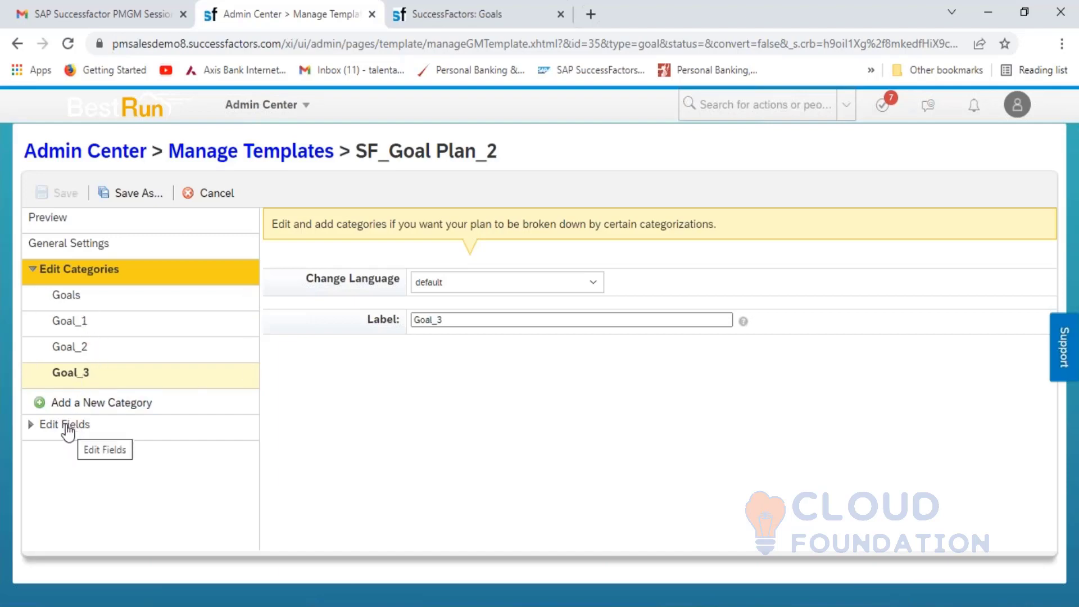
# - Review the Goal Name, Metric, Start Date, Due Date, % Complete, Status and Weight field settings
pyautogui.click(101, 433)
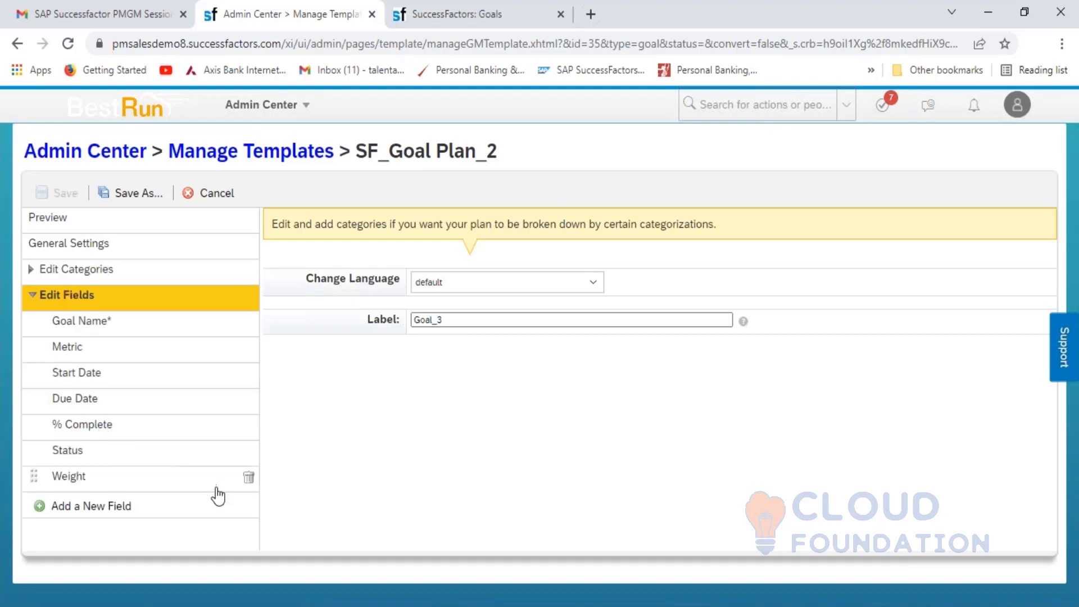
pyautogui.click(100, 331)
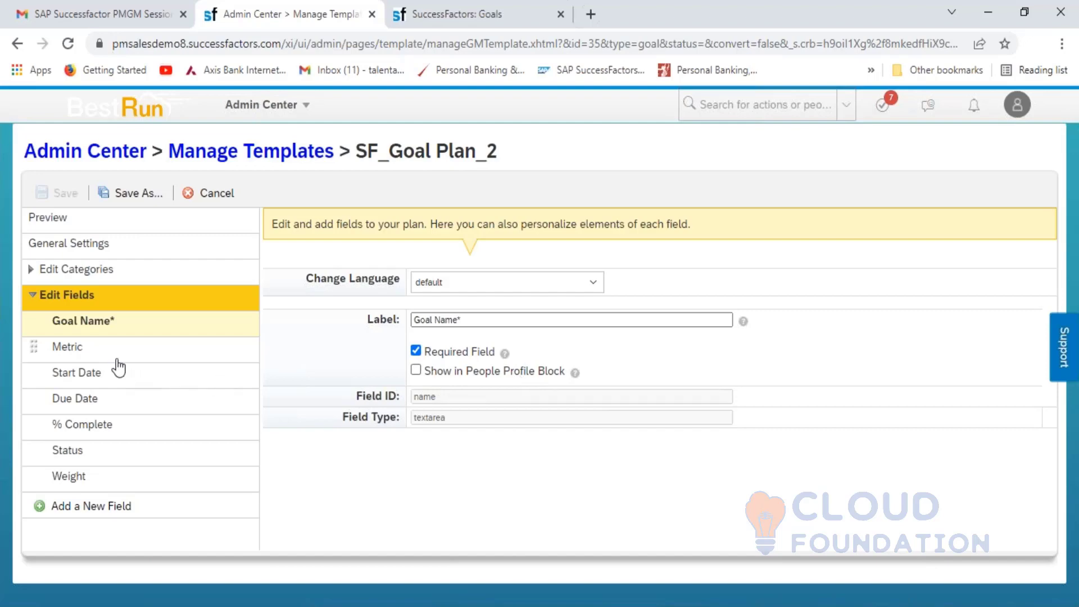
pyautogui.click(99, 351)
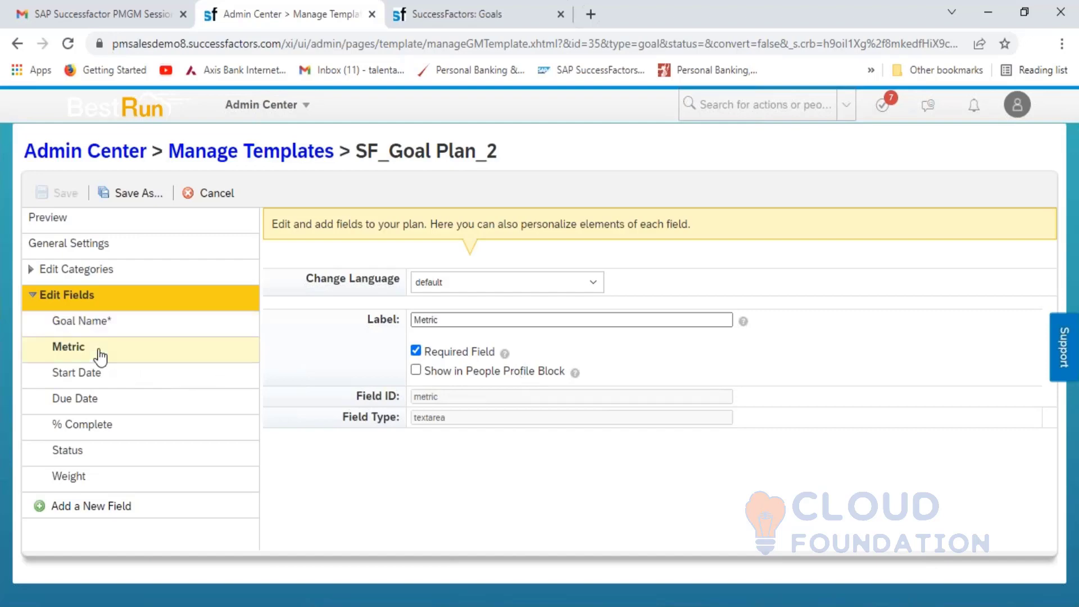
pyautogui.click(74, 374)
pyautogui.click(78, 410)
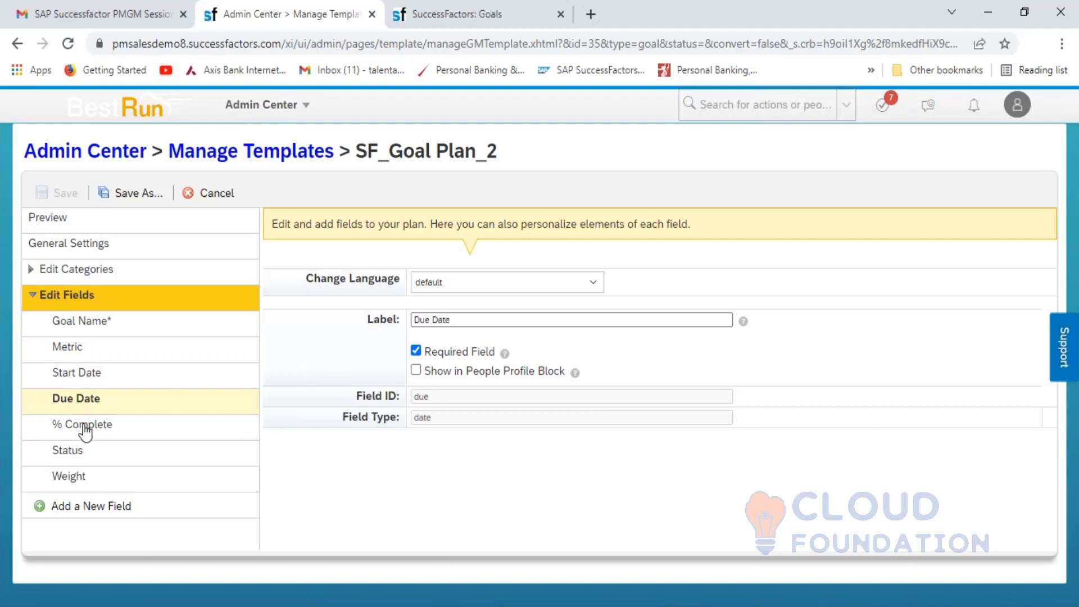
pyautogui.click(82, 429)
pyautogui.click(82, 451)
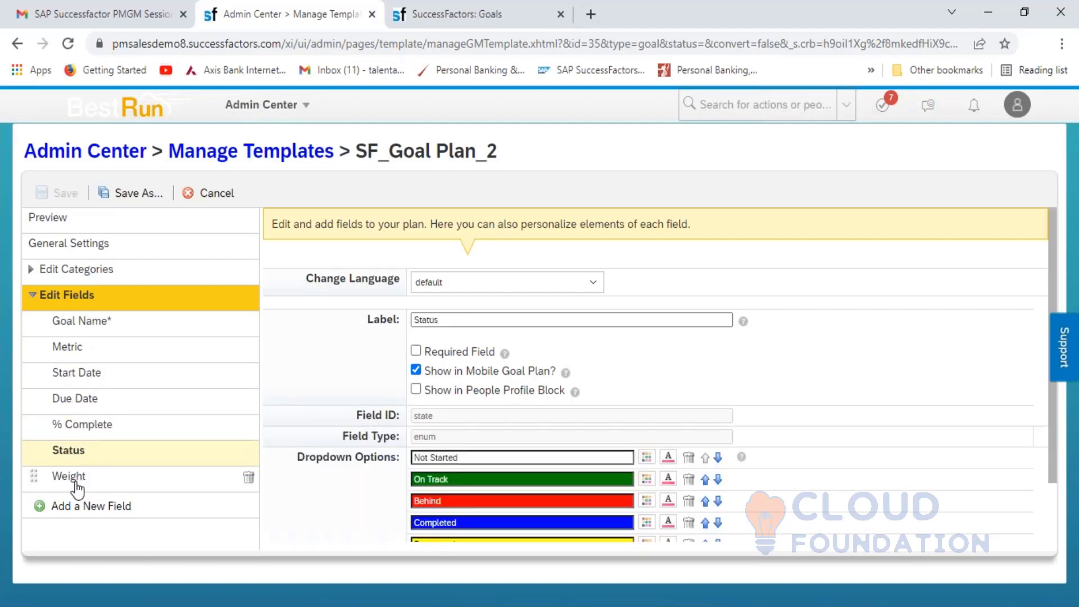
pyautogui.click(77, 484)
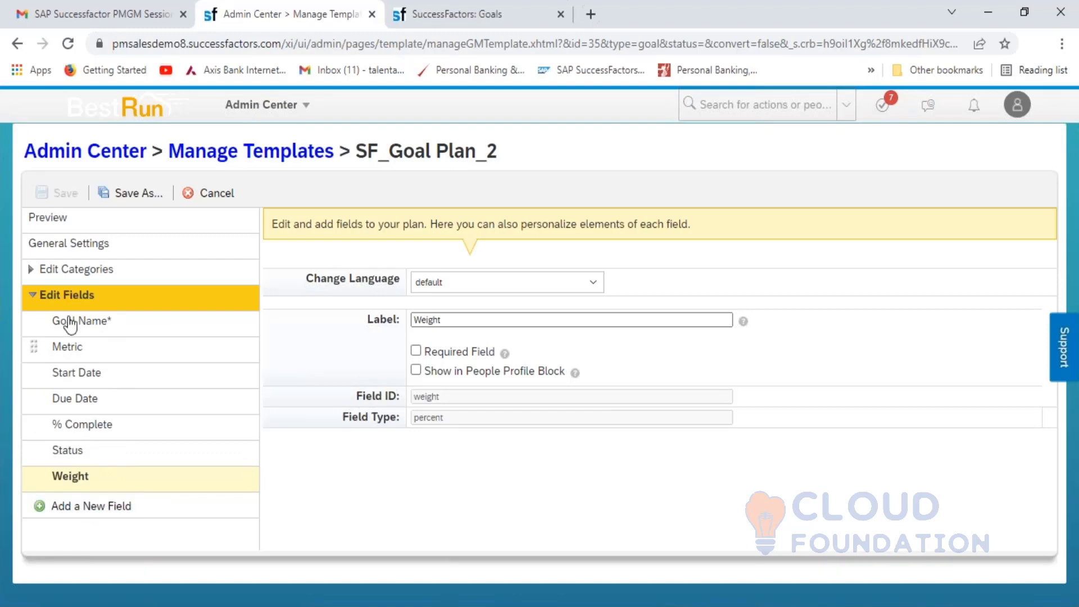
pyautogui.click(79, 275)
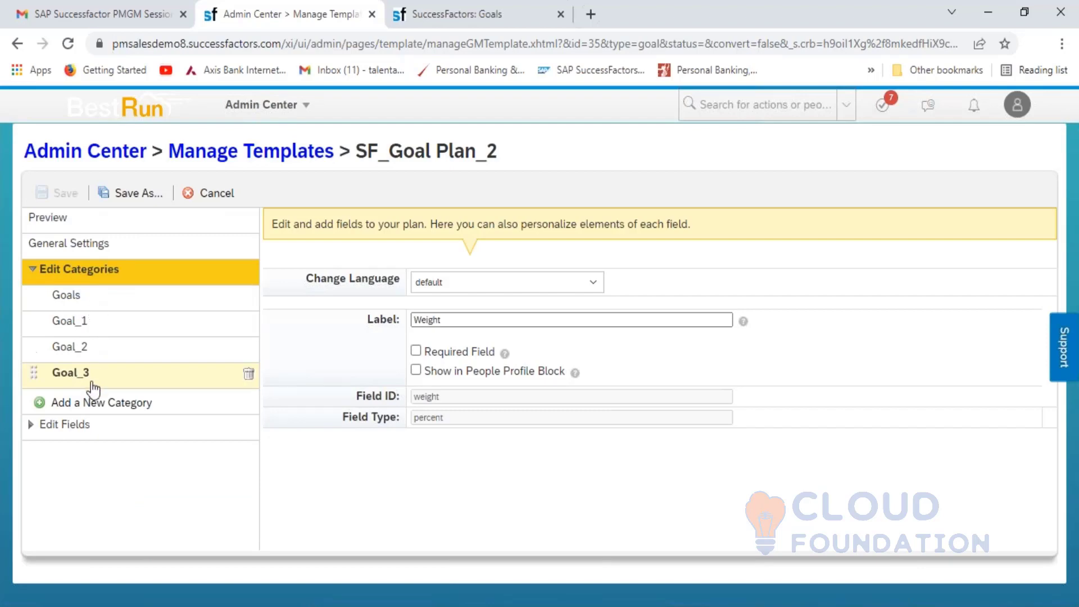
pyautogui.click(253, 158)
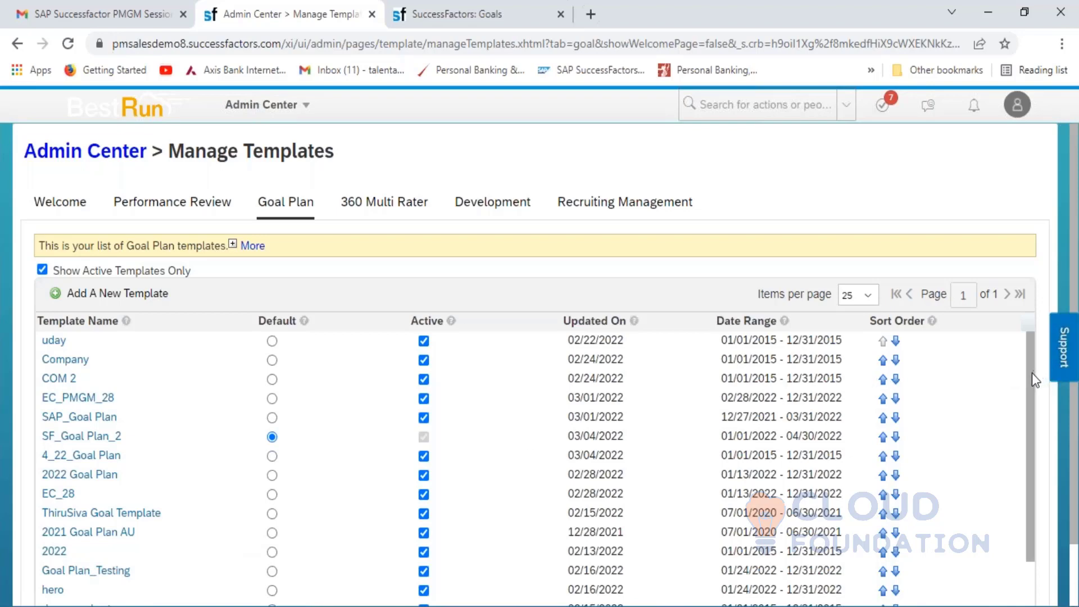
# - Show the 2021 Goal Plan AU template's categories, then switch to the Excel notes
pyautogui.moveTo(1030, 379); pyautogui.dragTo(1039, 466)
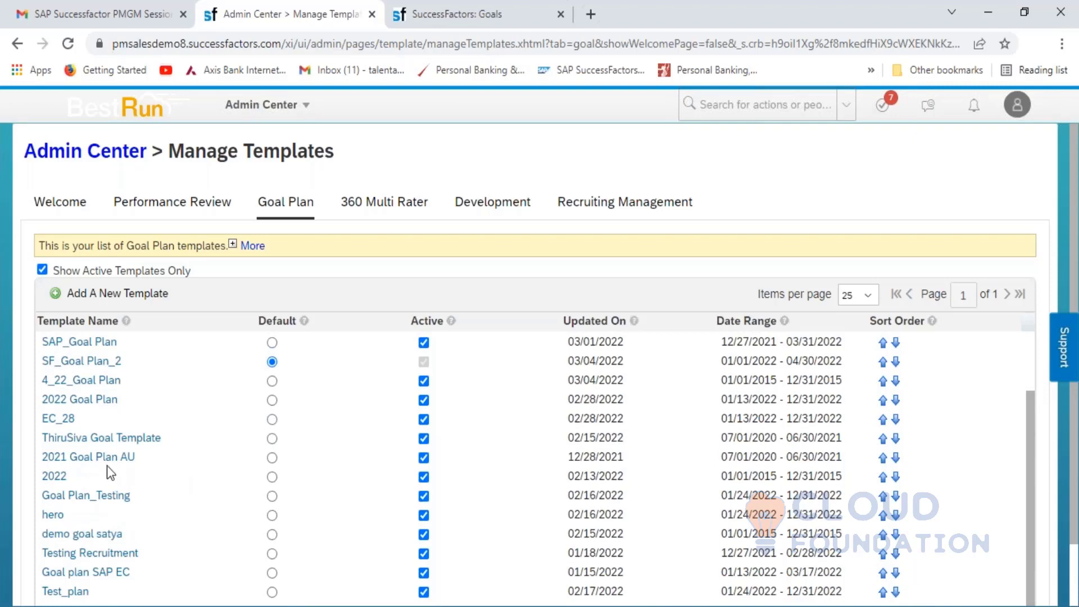
pyautogui.click(90, 462)
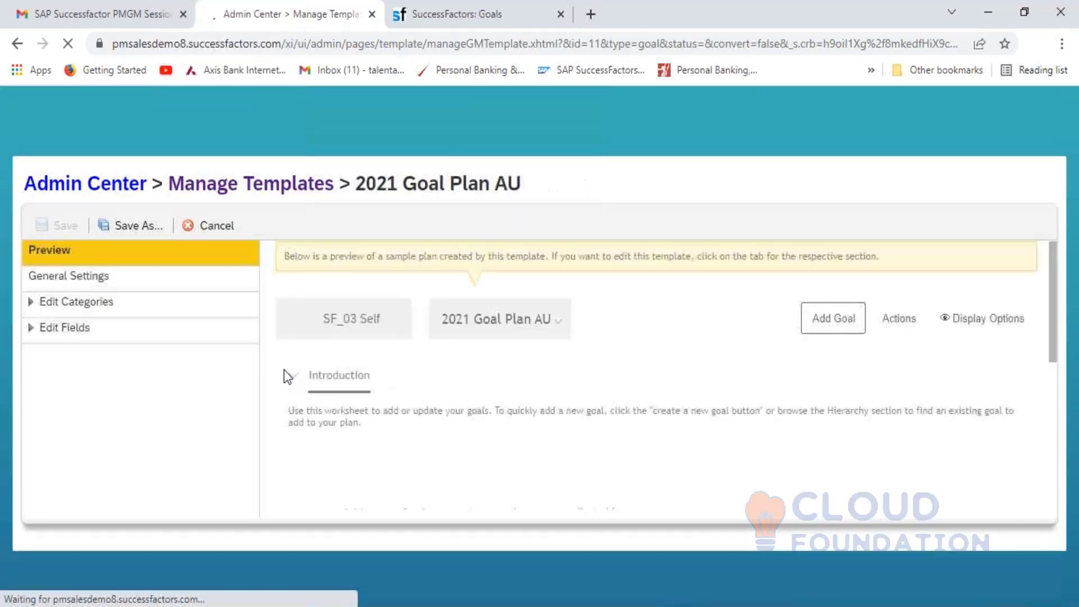
pyautogui.click(88, 272)
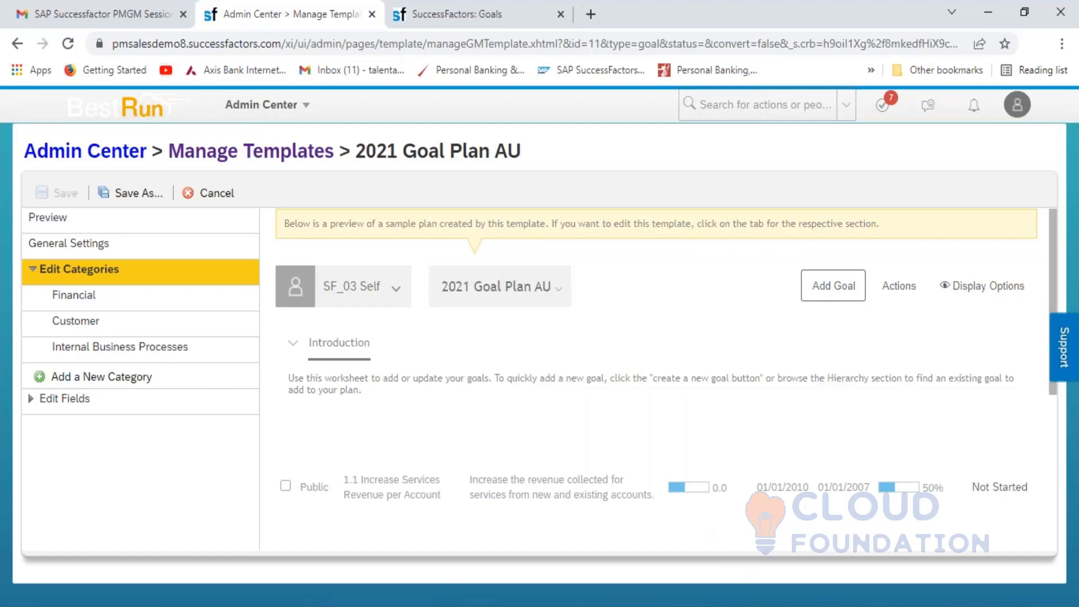
pyautogui.hotkey('alt', 'Tab')
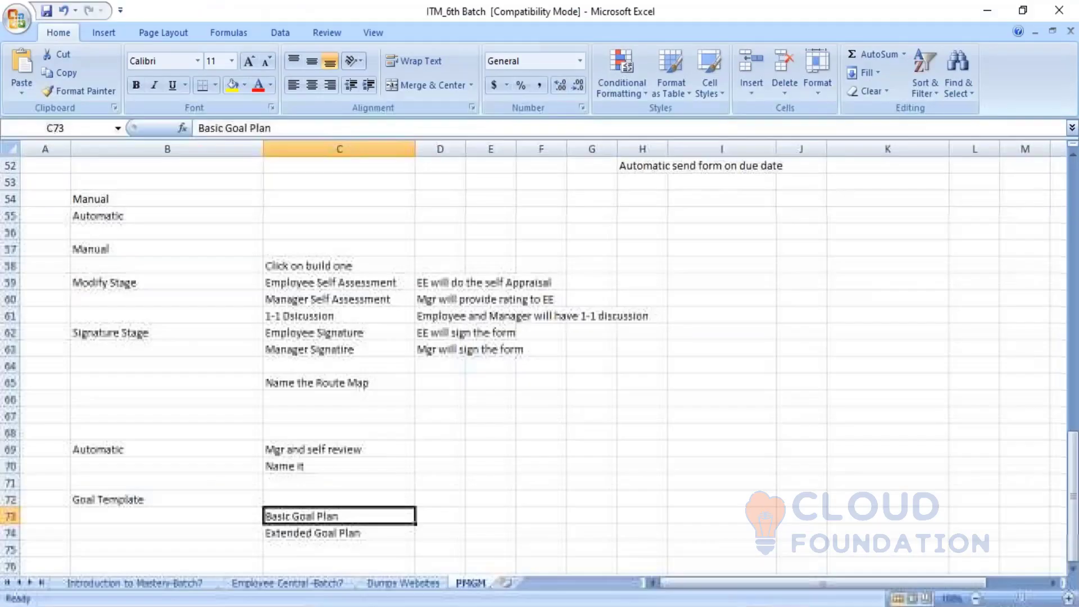
# - Check the Extended Goal Plan and Basic Goal Plan notes in C74 and C73, then return to SuccessFactors
pyautogui.click(319, 538)
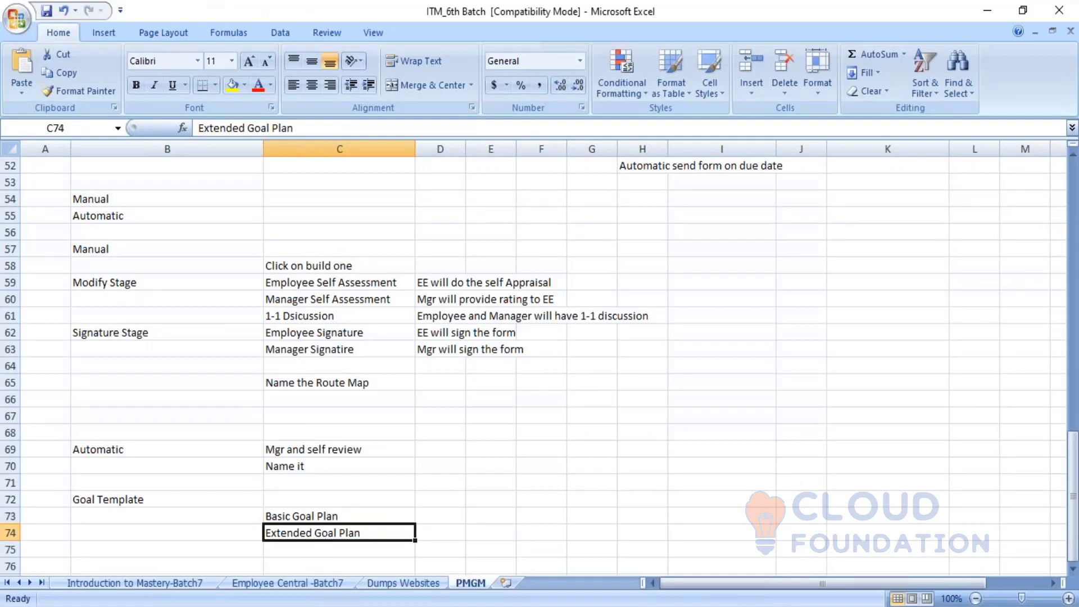
pyautogui.click(344, 511)
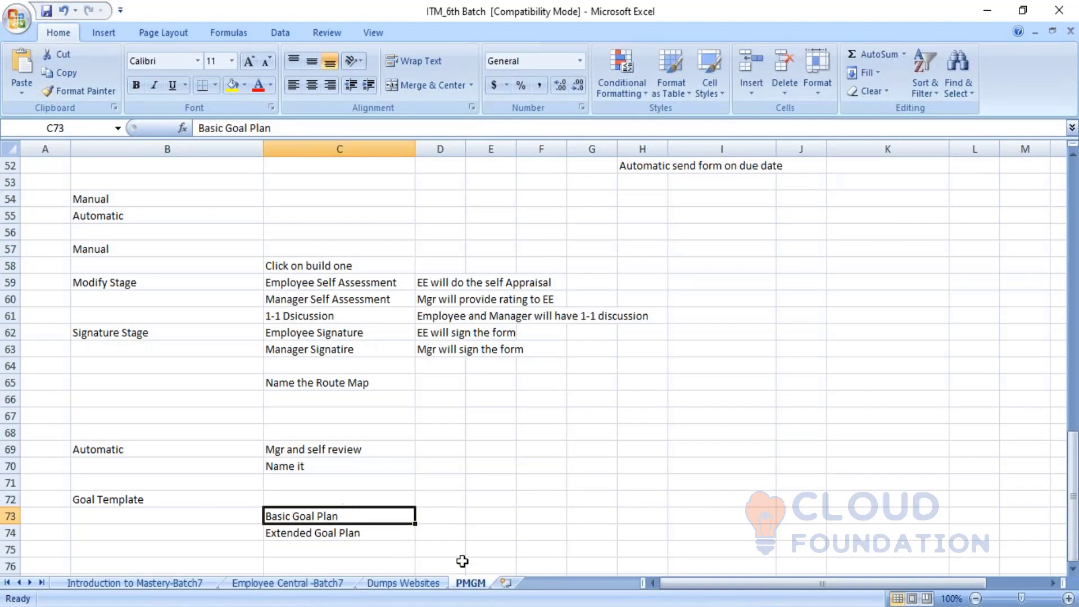
pyautogui.hotkey('alt', 'Tab')
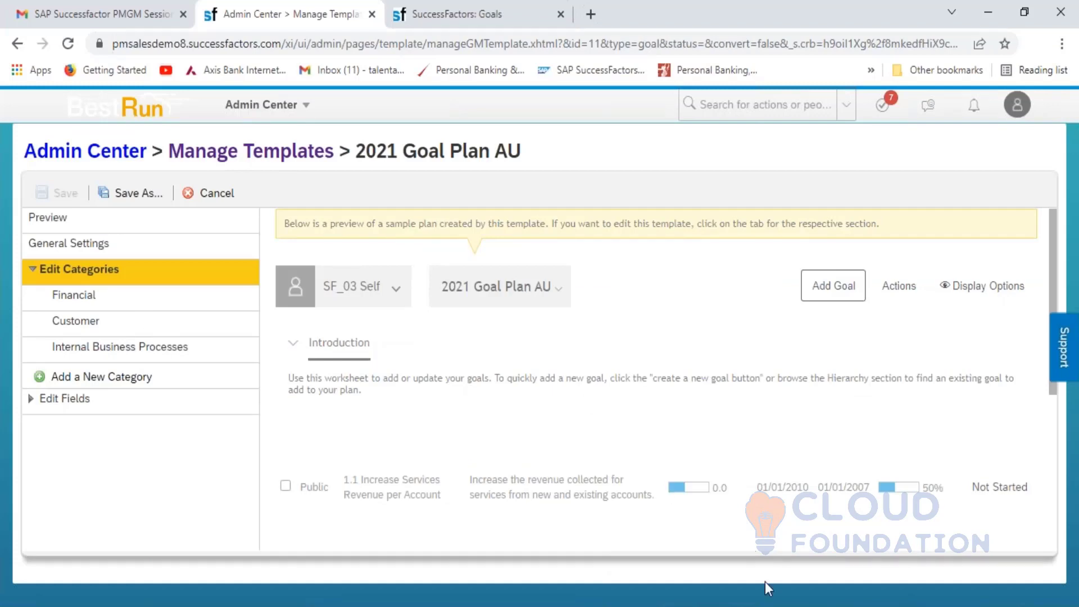
pyautogui.hotkey('alt', 'Tab')
pyautogui.click(424, 540)
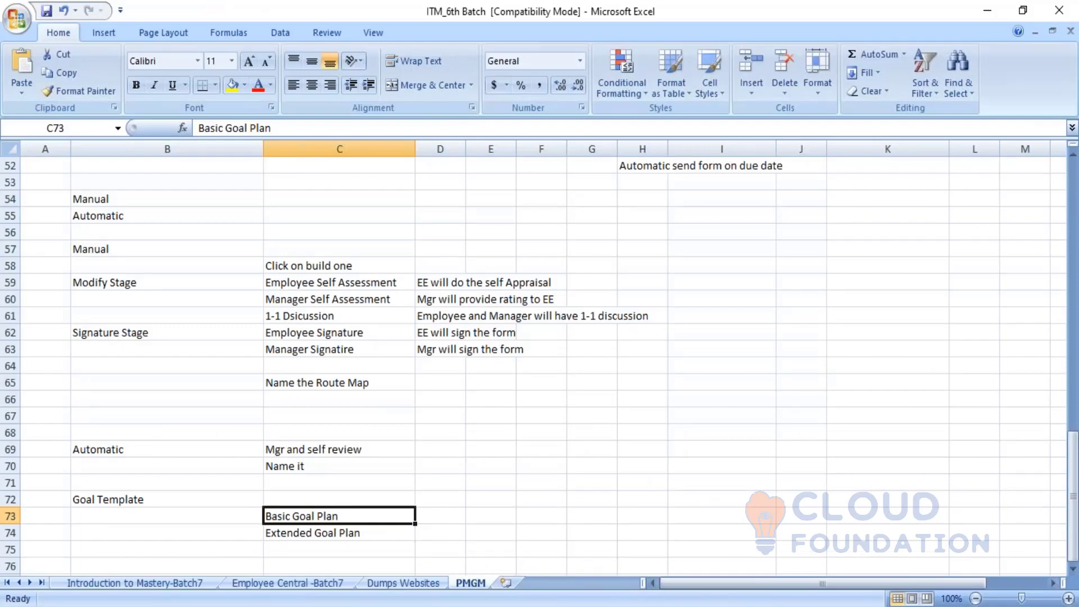
pyautogui.hotkey('alt', 'Tab')
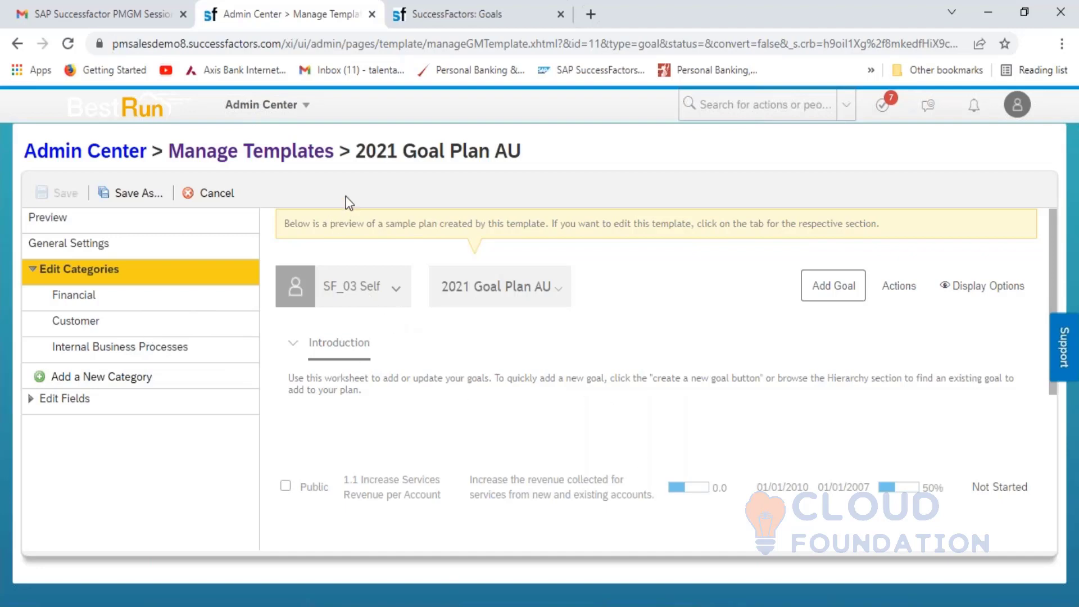
# - From the Manage Templates list, open the SuccessStore catalogue to add a new Goal Plan template
pyautogui.click(265, 164)
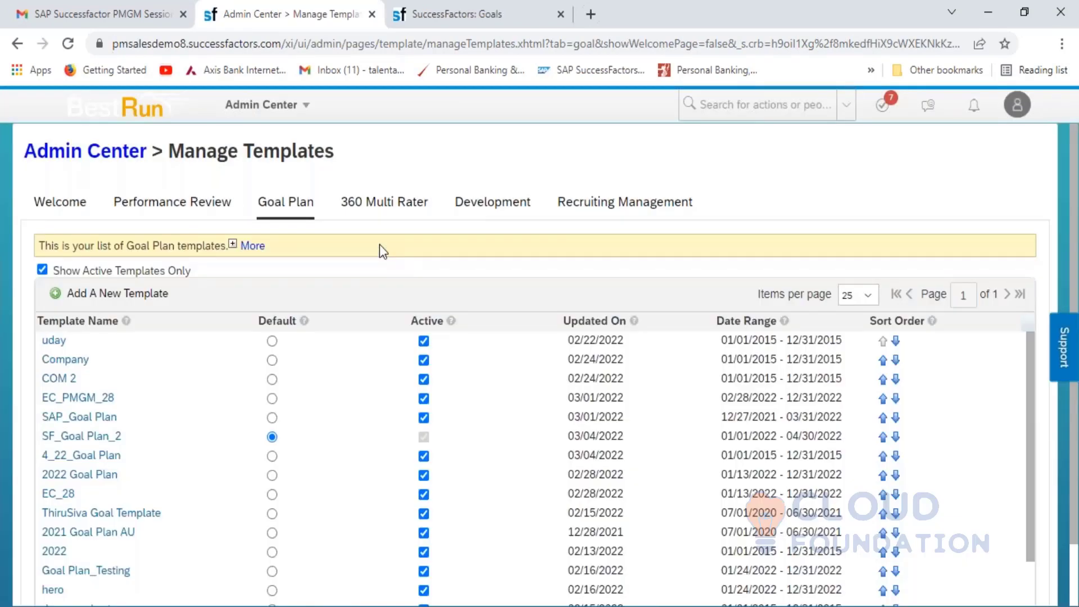
pyautogui.click(125, 303)
pyautogui.click(140, 303)
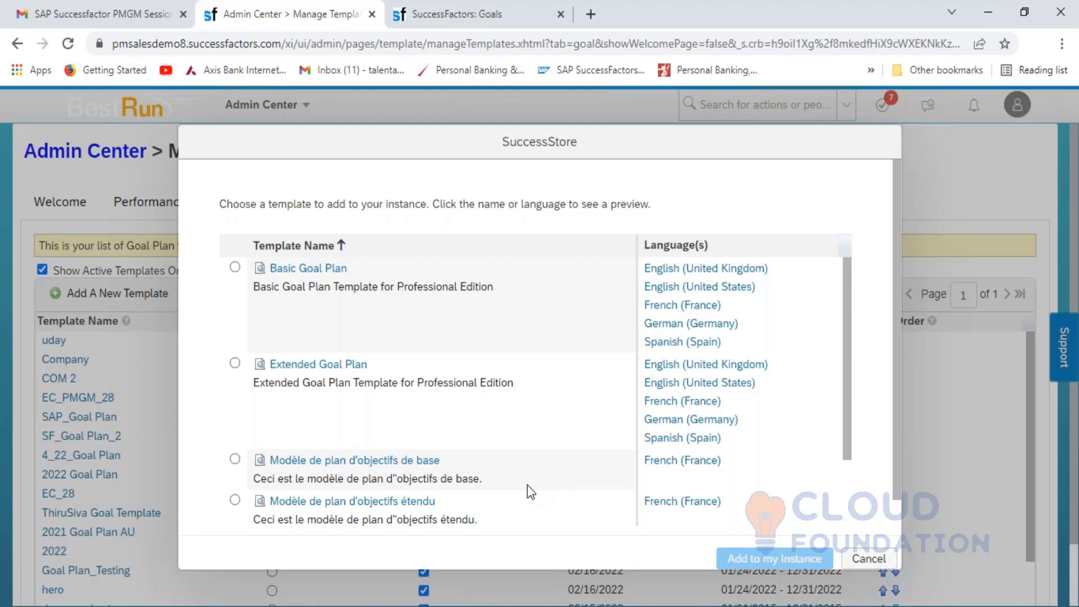
# - Add Basic Goal Plan to the instance, saving it as HCL_Basic Goal Plan_2021
pyautogui.click(235, 267)
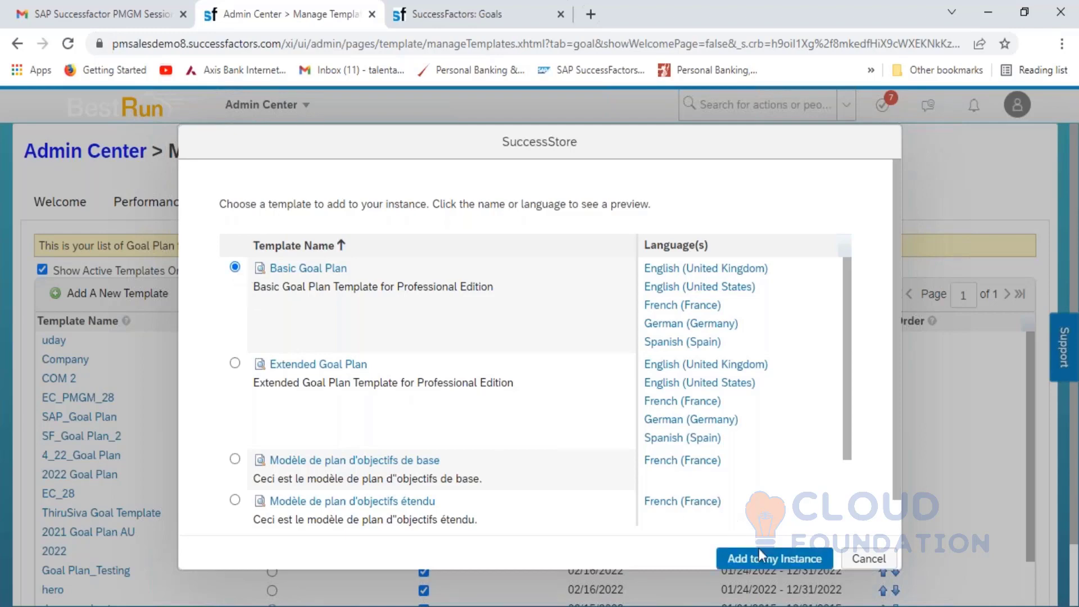
pyautogui.click(772, 558)
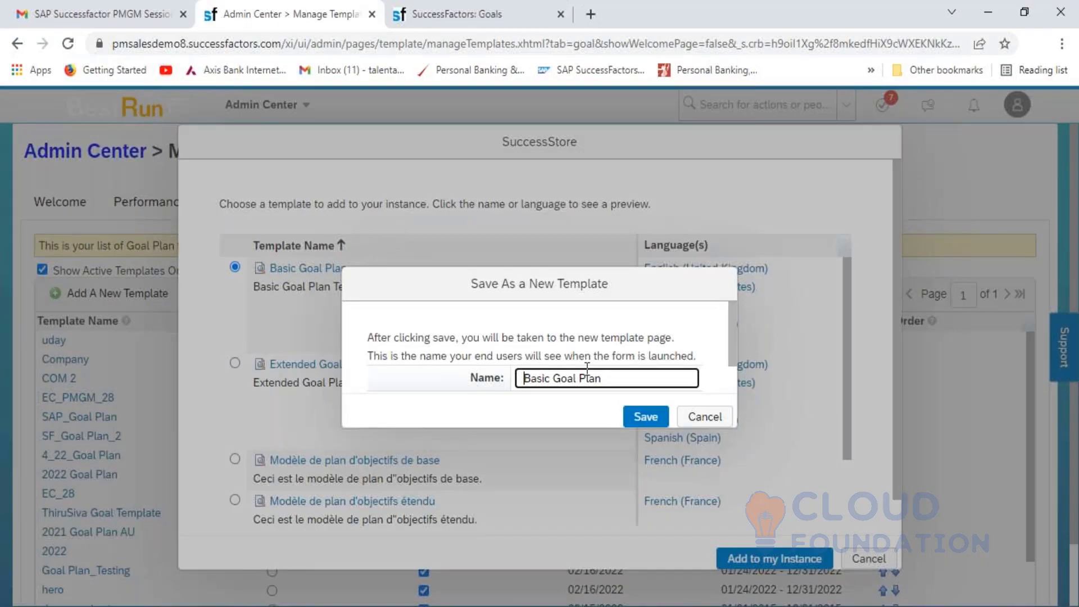
pyautogui.press('Home')
pyautogui.write('HCL_')
pyautogui.click(644, 375)
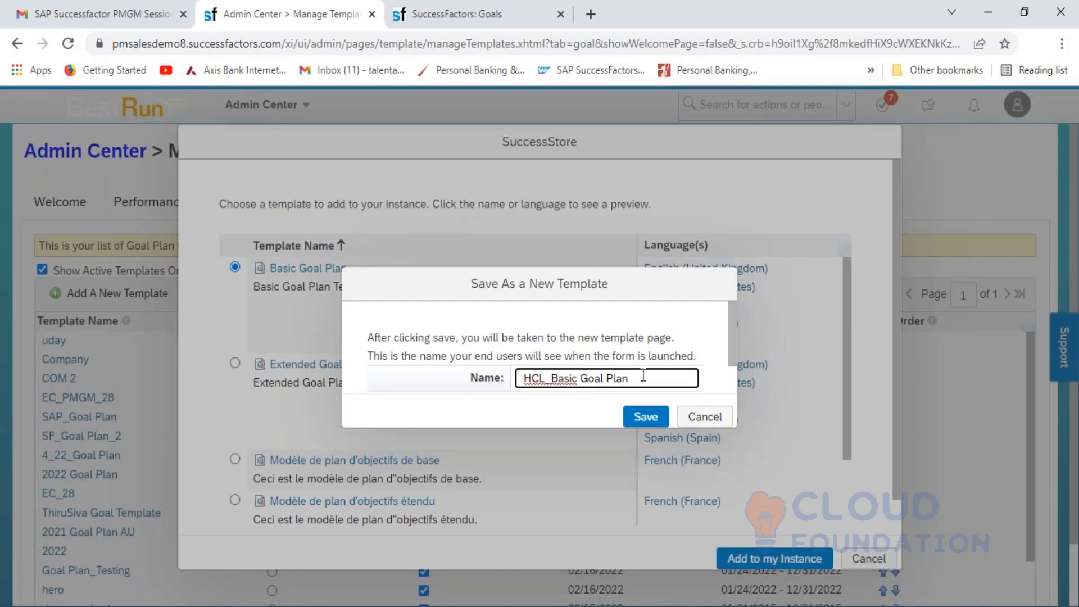
pyautogui.write('_2021')
pyautogui.hotkey('shift', 'Left')
pyautogui.hotkey('shift', 'Left')
pyautogui.hotkey('shift', 'Left')
pyautogui.hotkey('shift', 'Left')
pyautogui.hotkey('shift', 'Left')
pyautogui.hotkey('shift', 'Left')
pyautogui.hotkey('shift', 'Left')
pyautogui.hotkey('shift', 'Left')
pyautogui.hotkey('shift', 'Left')
pyautogui.hotkey('shift', 'Left')
pyautogui.hotkey('shift', 'Left')
pyautogui.hotkey('shift', 'Left')
pyautogui.hotkey('shift', 'Left')
pyautogui.hotkey('shift', 'Left')
pyautogui.hotkey('shift', 'Left')
pyautogui.hotkey('shift', 'Left')
pyautogui.hotkey('shift', 'Left')
pyautogui.hotkey('shift', 'Left')
pyautogui.hotkey('shift', 'Left')
pyautogui.hotkey('shift', 'Left')
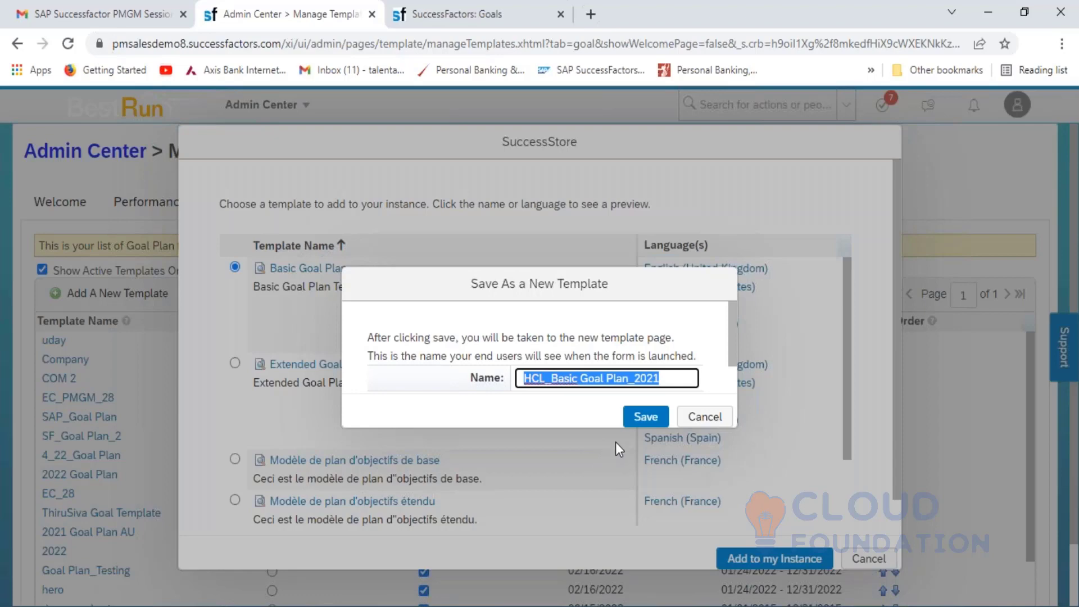
pyautogui.click(645, 421)
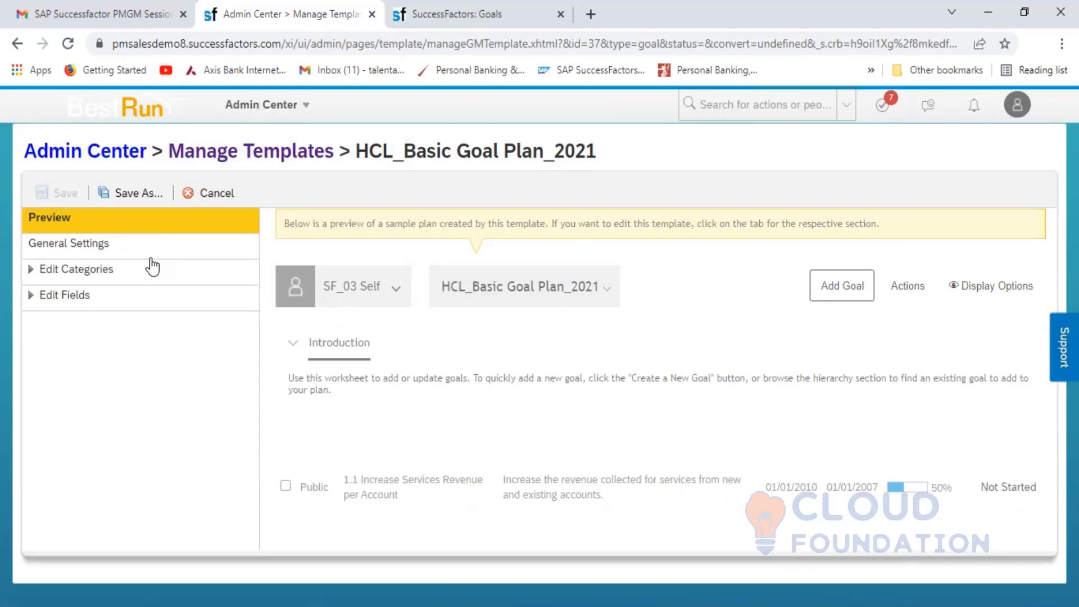
# - Compare the template's default and English UK names in General Settings
pyautogui.click(102, 247)
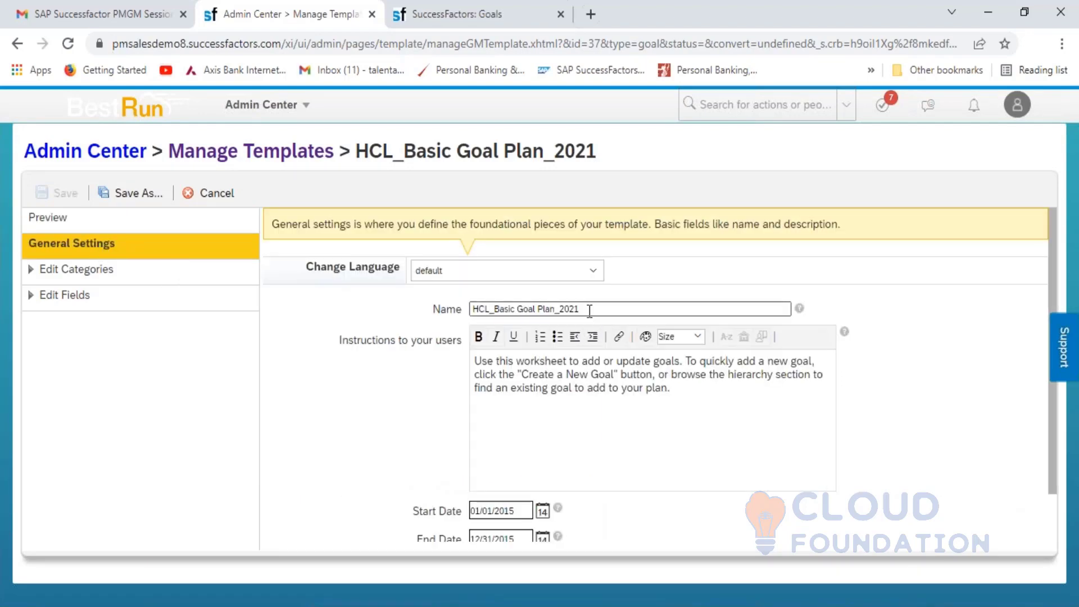
pyautogui.click(595, 272)
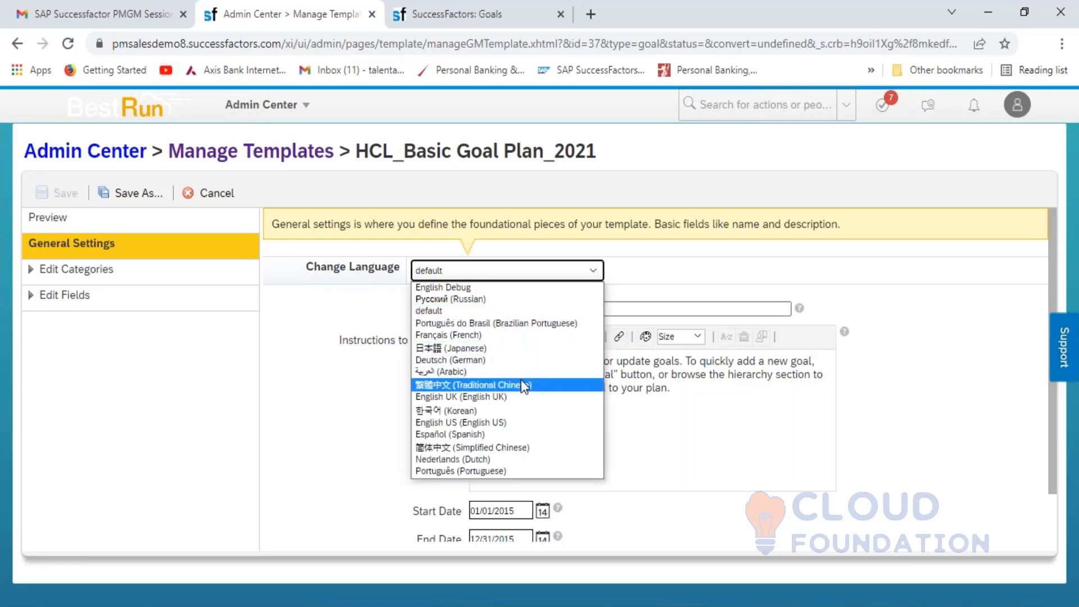
pyautogui.click(513, 395)
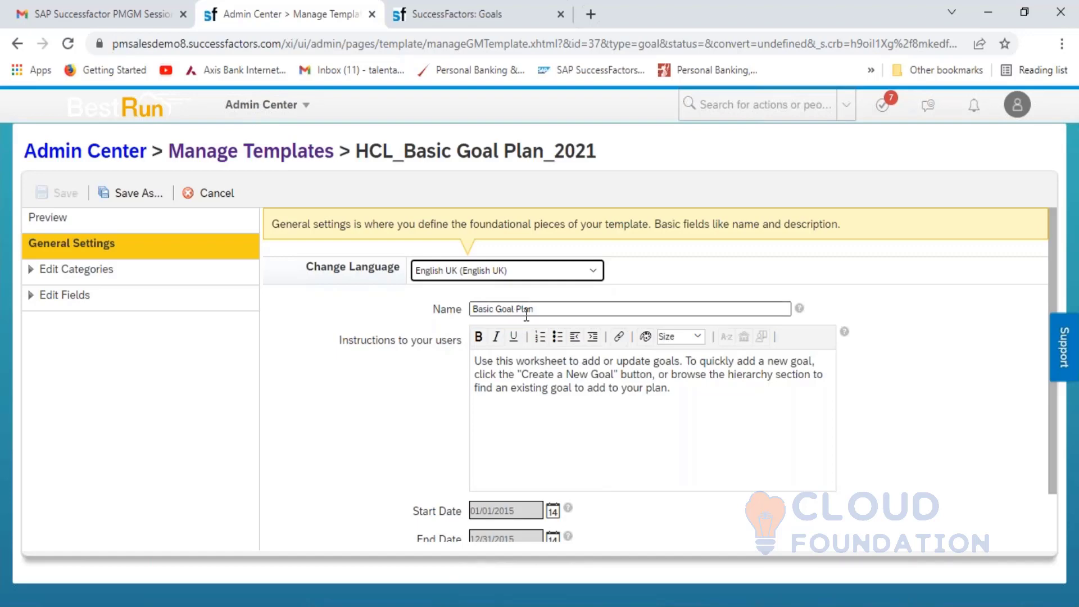
pyautogui.click(592, 273)
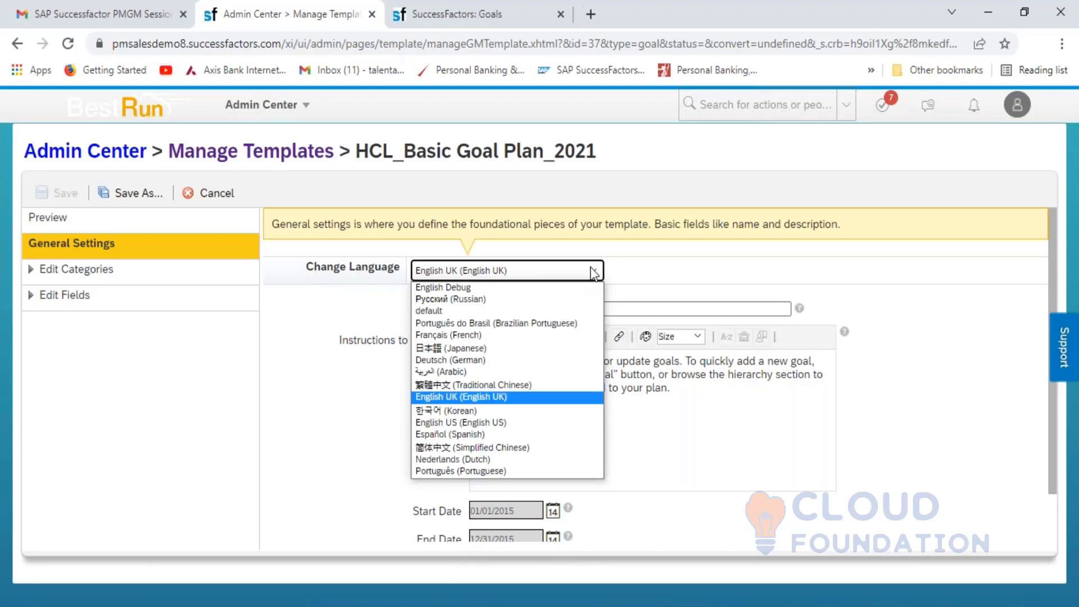
pyautogui.click(507, 311)
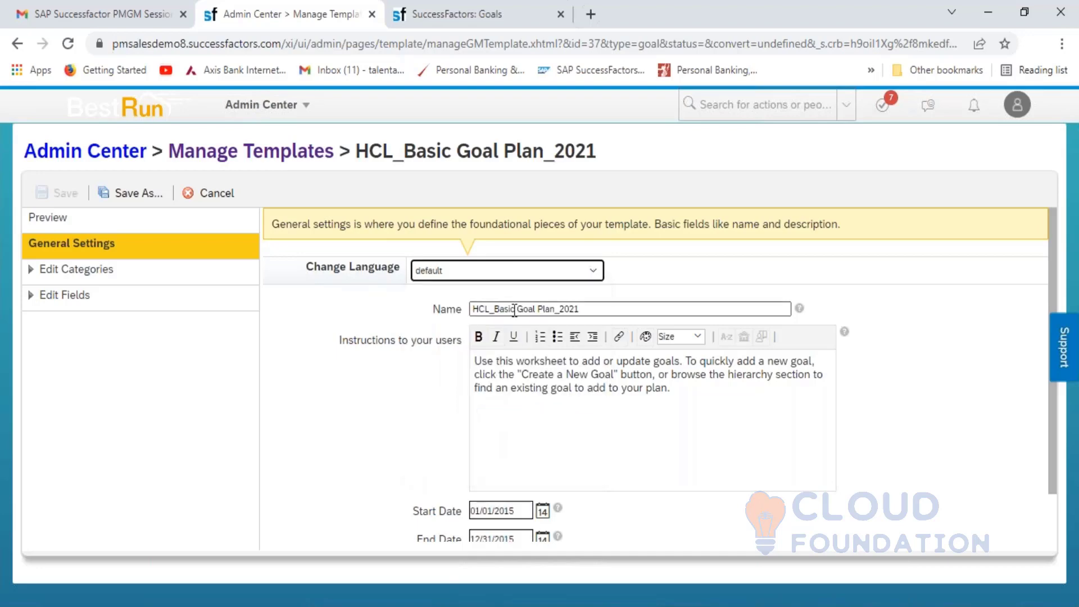
pyautogui.click(576, 309)
pyautogui.moveTo(576, 309); pyautogui.dragTo(465, 314)
pyautogui.hotkey('ctrl', 'c')
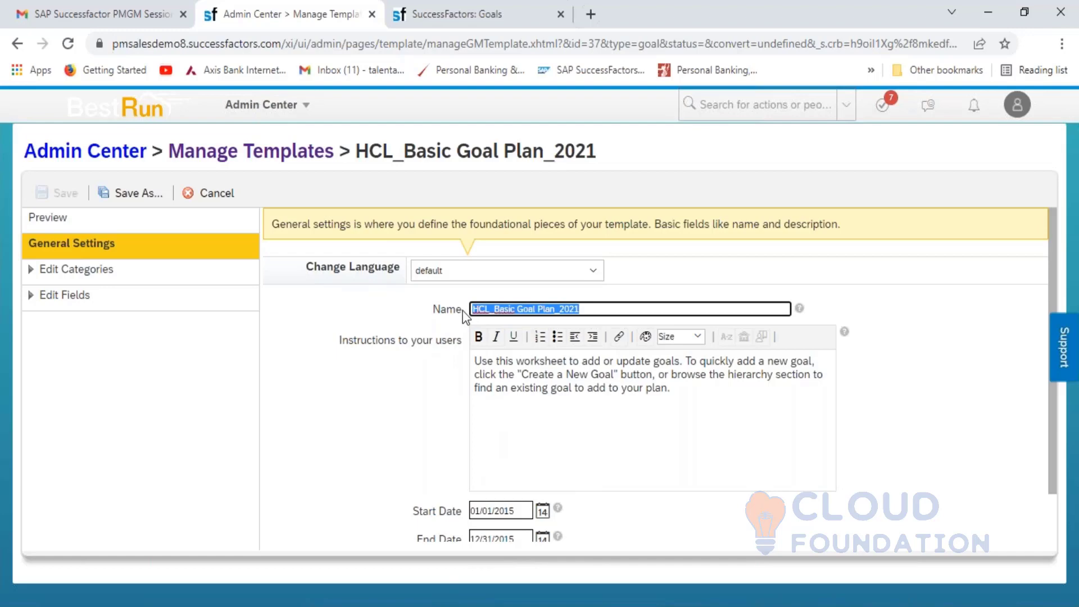
# - Change the English UK name to HCL_Basic Goal Plan_2021 and save the template
pyautogui.click(591, 272)
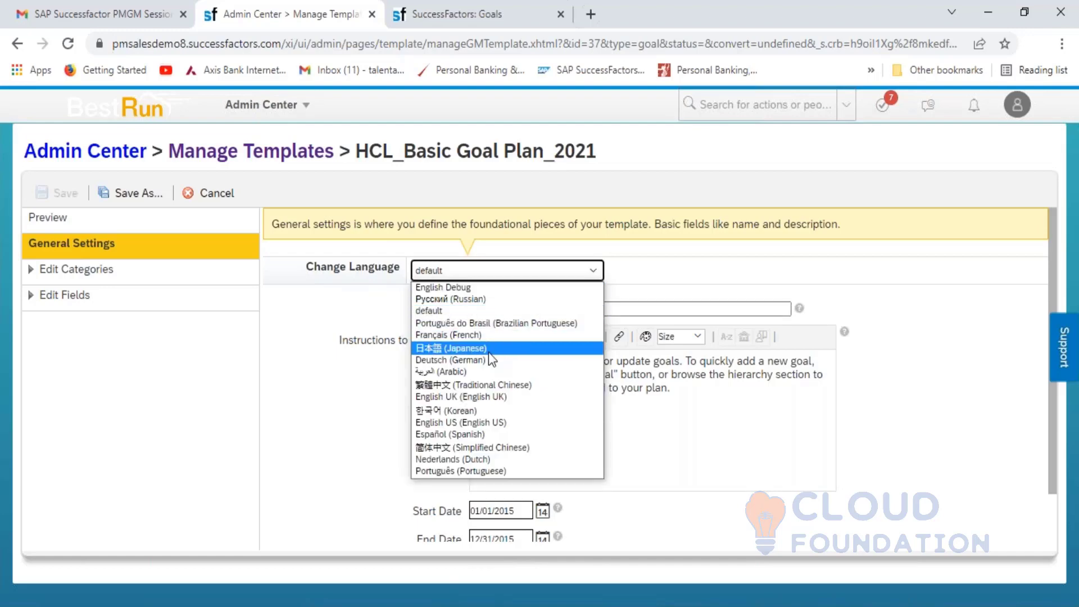
pyautogui.click(504, 397)
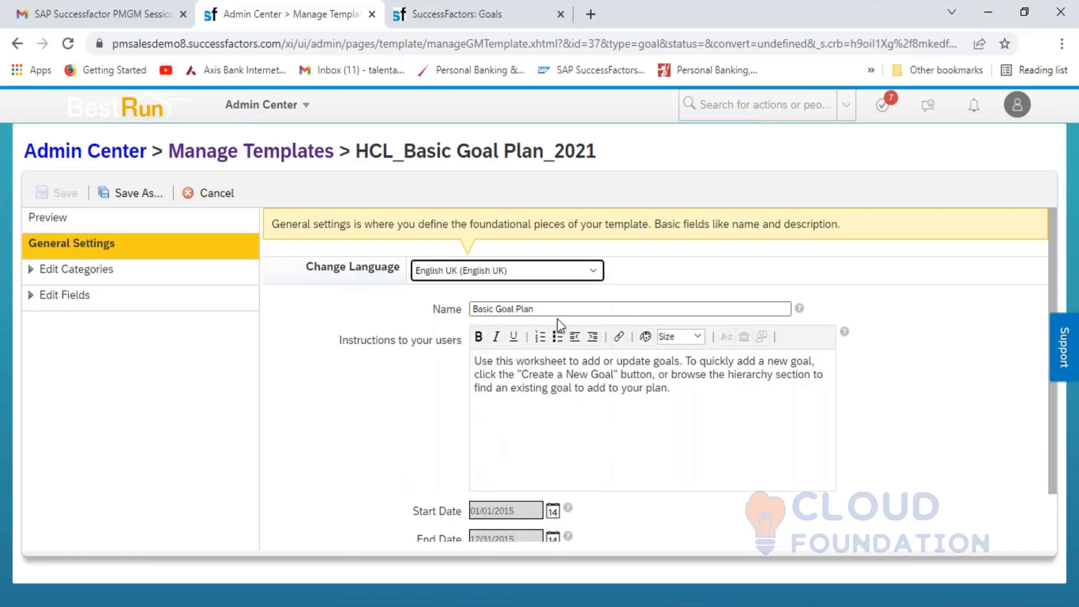
pyautogui.moveTo(555, 309); pyautogui.dragTo(471, 312)
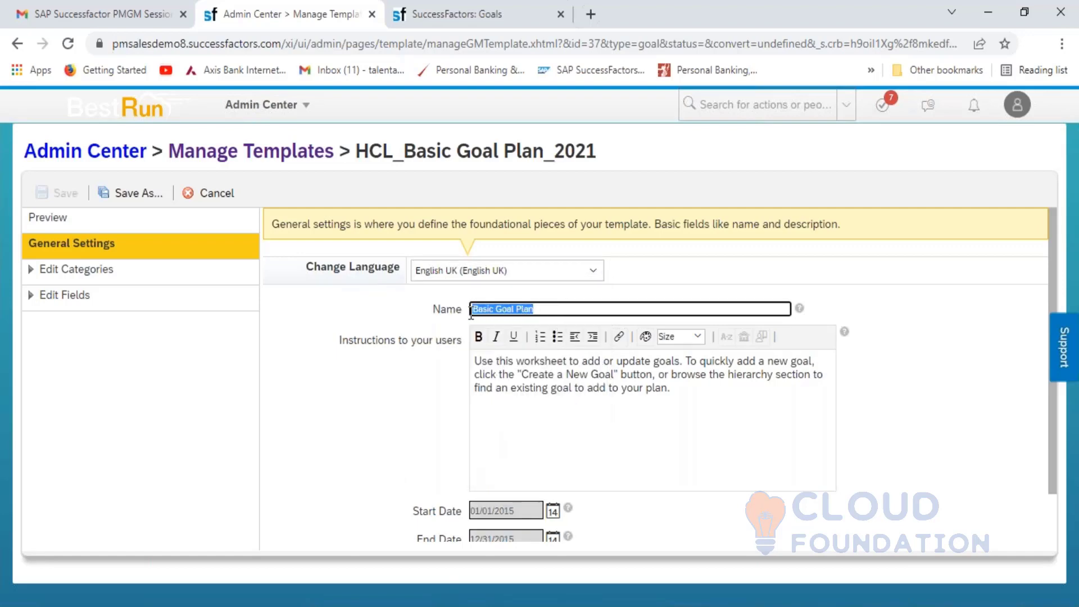
pyautogui.hotkey('ctrl', 'v')
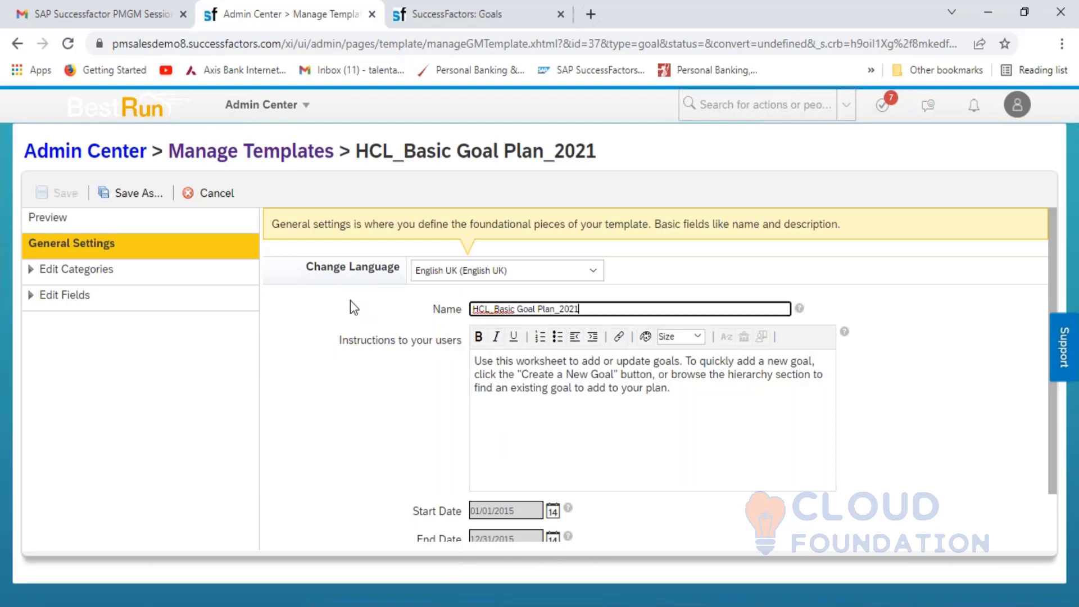
pyautogui.click(633, 295)
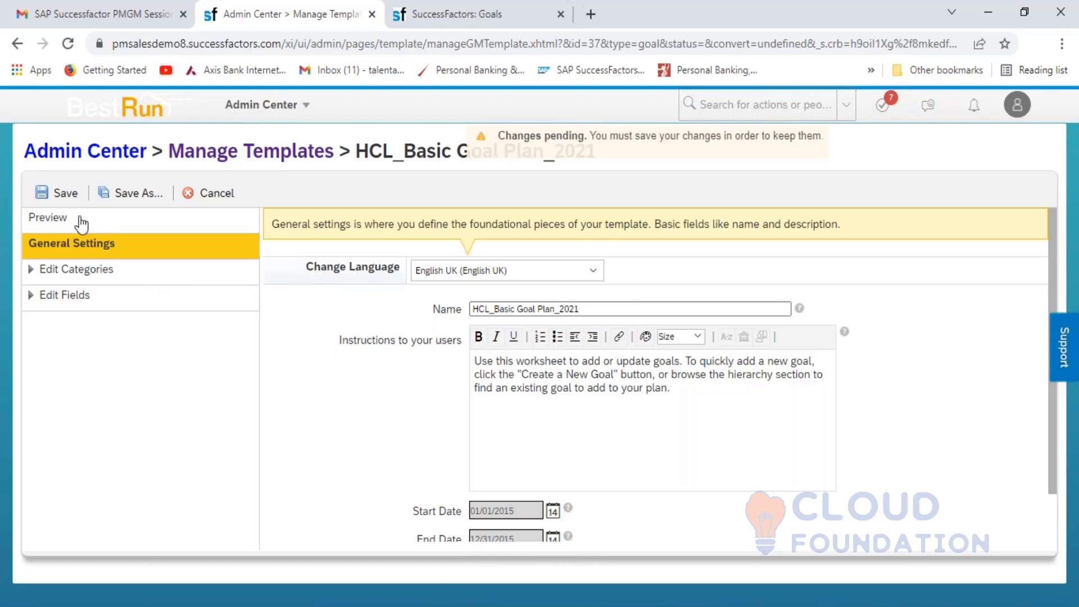
pyautogui.click(61, 194)
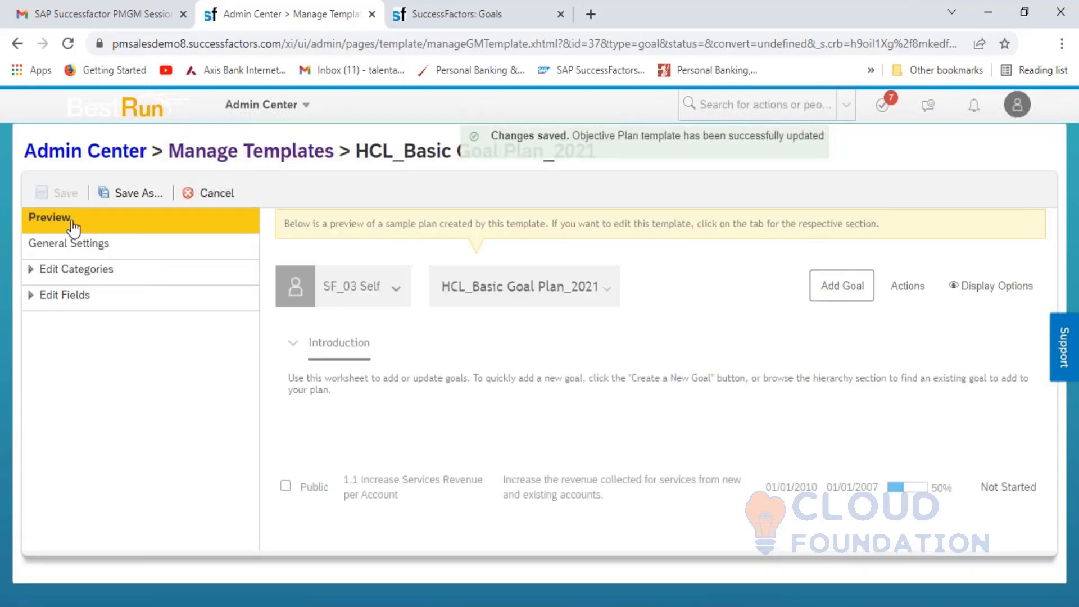
# - Change the English US template name to HCL_Basic Goal Plan_2021 and save
pyautogui.click(68, 245)
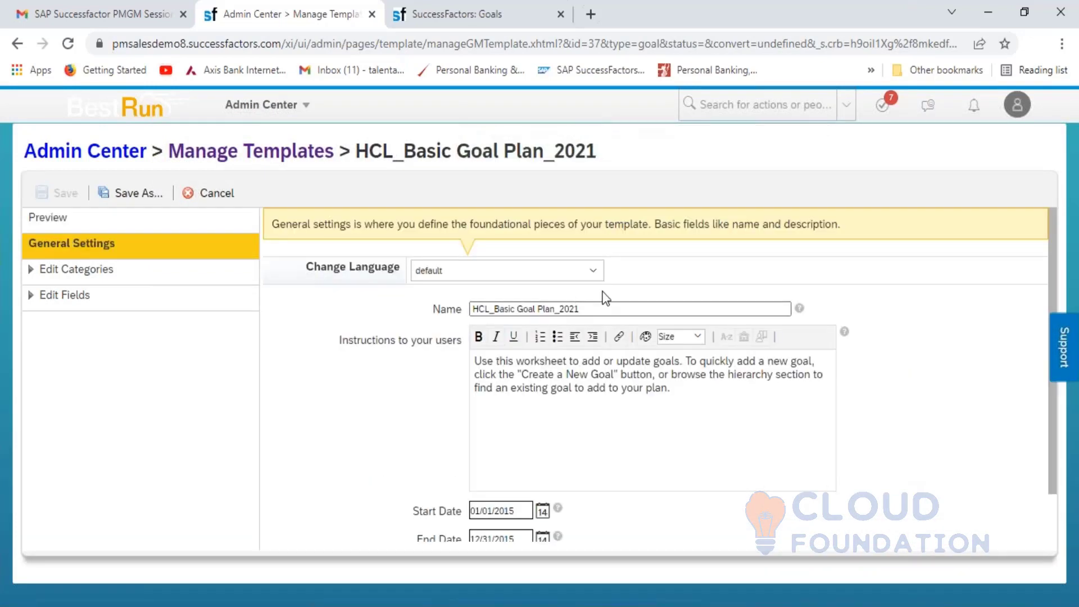
pyautogui.click(594, 276)
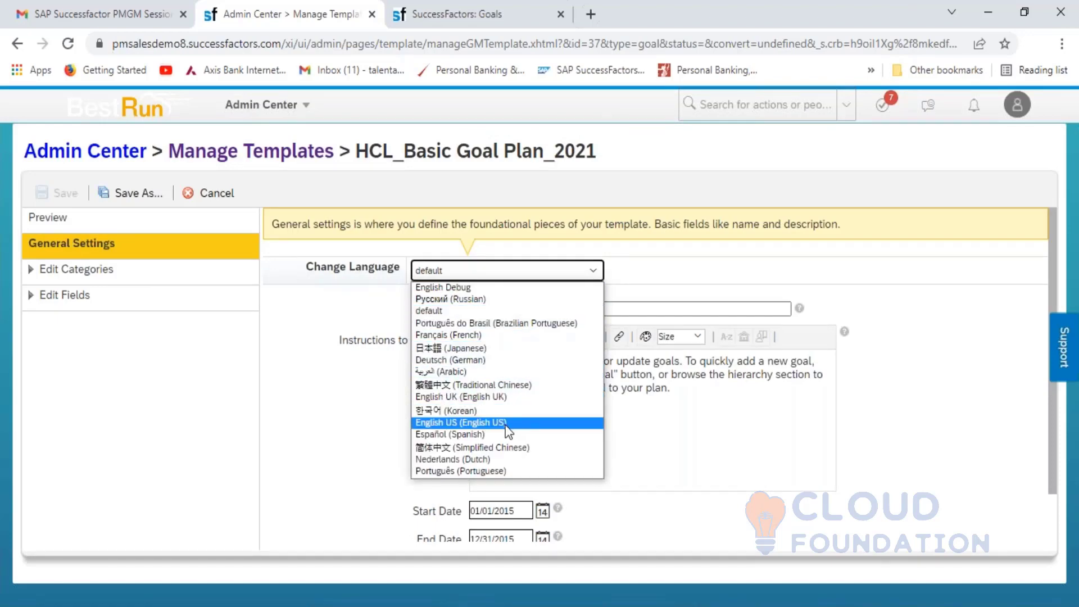
pyautogui.click(461, 422)
pyautogui.moveTo(554, 304); pyautogui.dragTo(449, 306)
pyautogui.hotkey('ctrl', 'v')
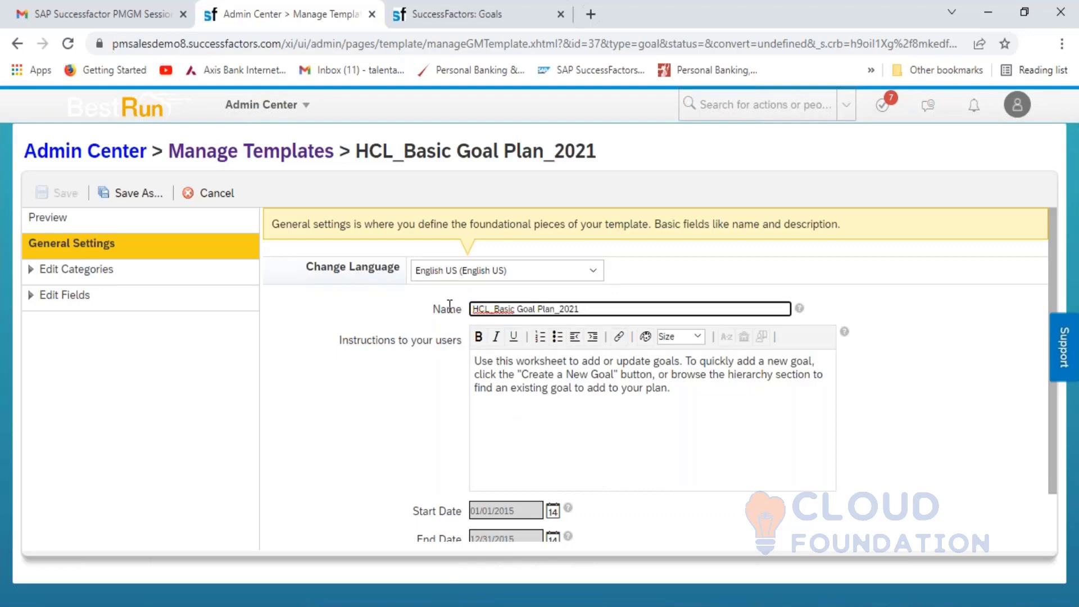
pyautogui.click(274, 313)
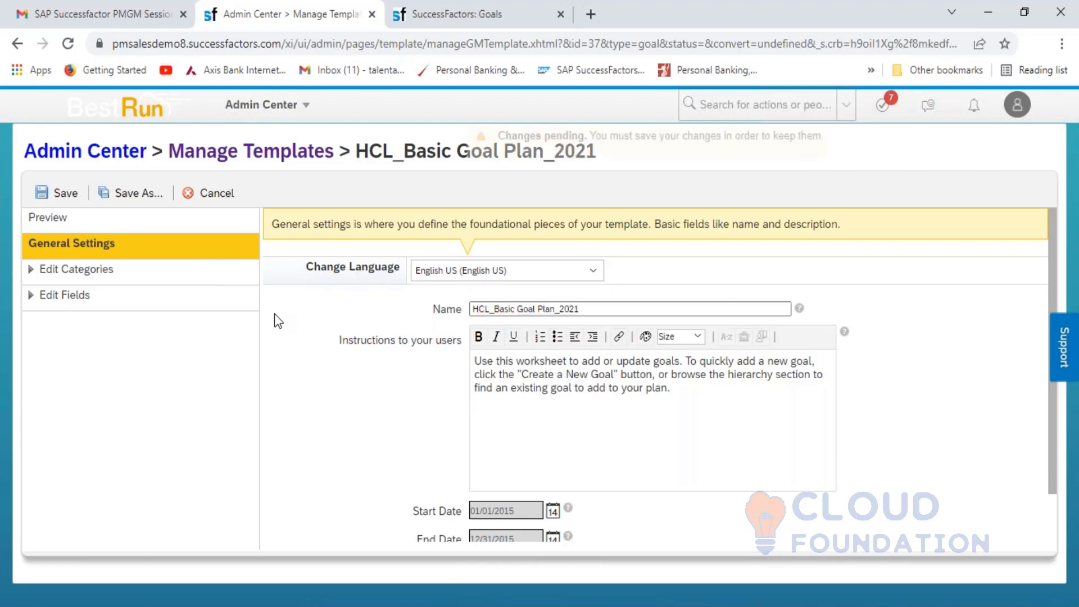
pyautogui.click(62, 194)
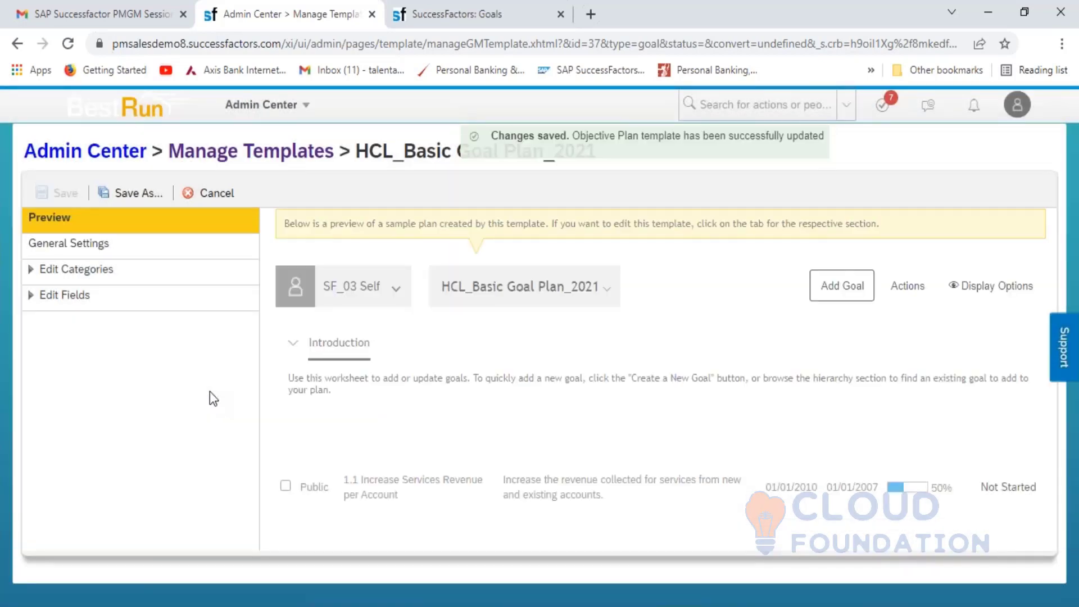
# - Show the HCL_Basic Goal Plan_2021 general settings in English UK, briefly checking the Preview
pyautogui.click(78, 251)
pyautogui.click(570, 271)
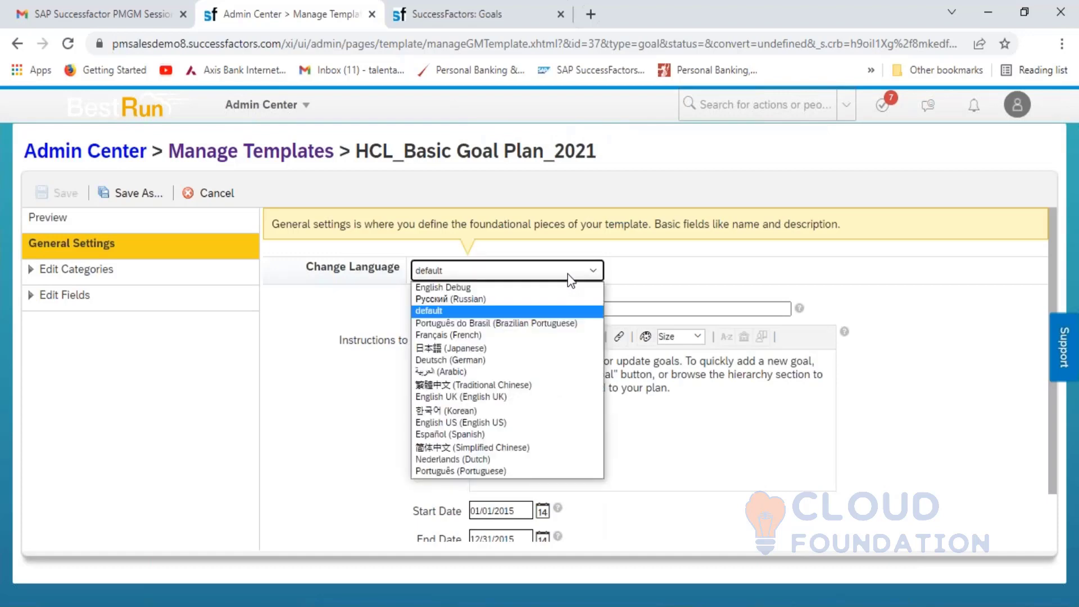
pyautogui.click(534, 397)
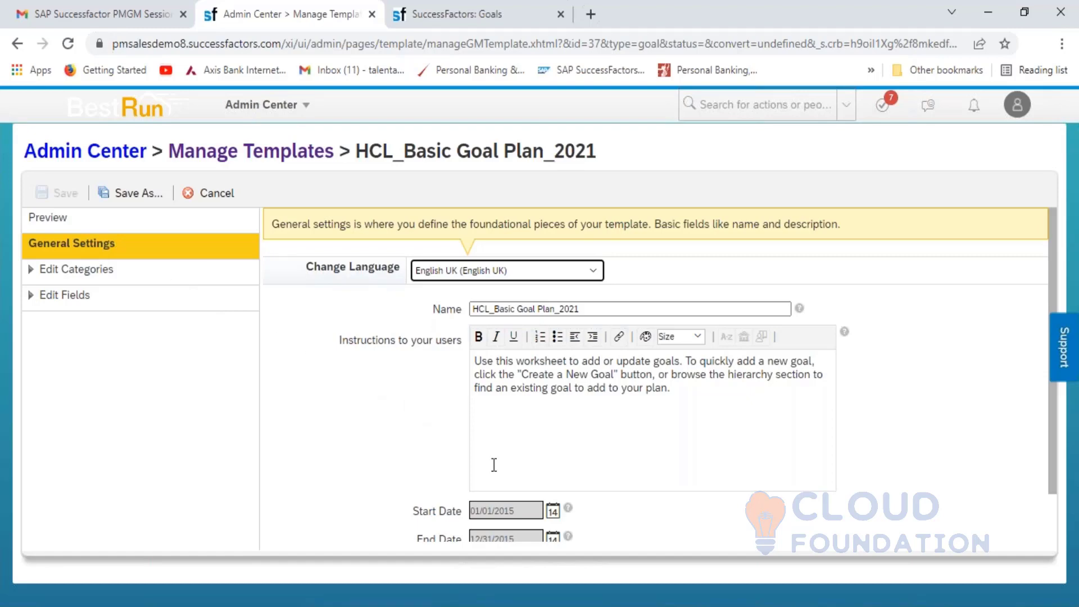
pyautogui.click(555, 511)
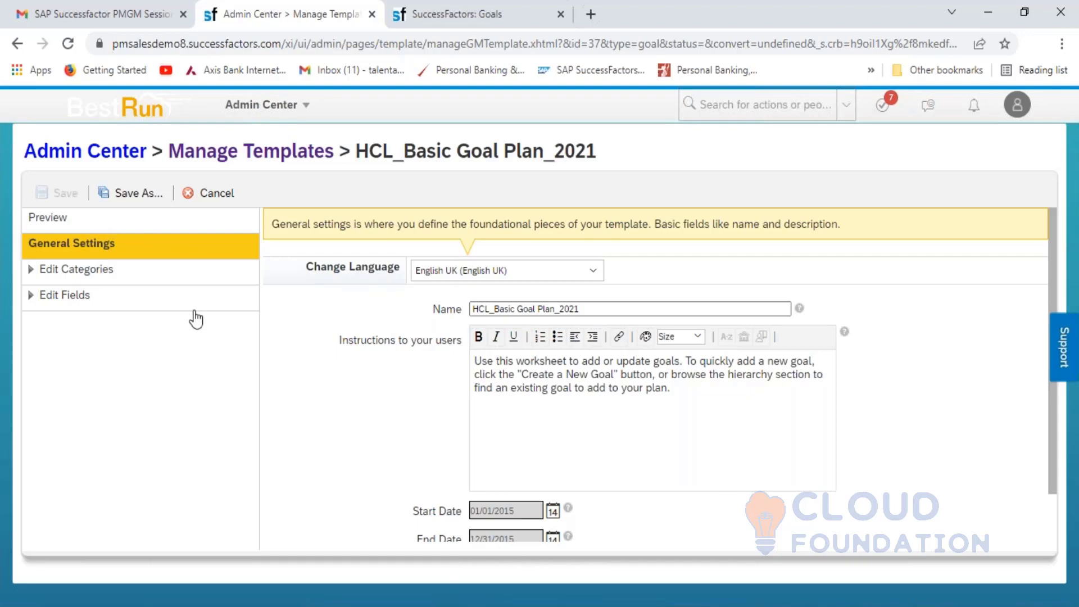
pyautogui.click(64, 223)
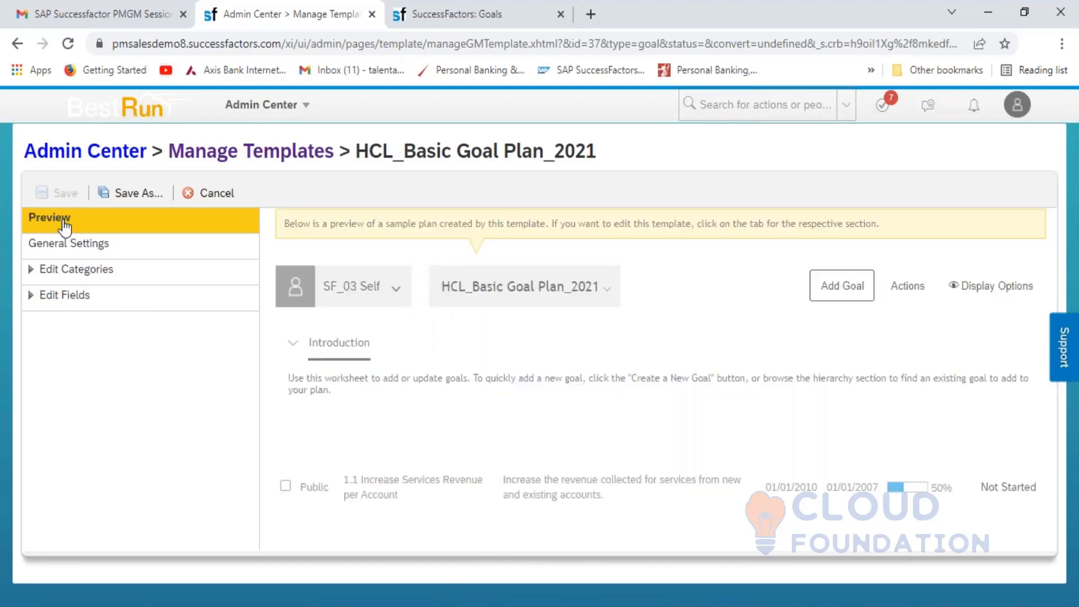
pyautogui.click(57, 243)
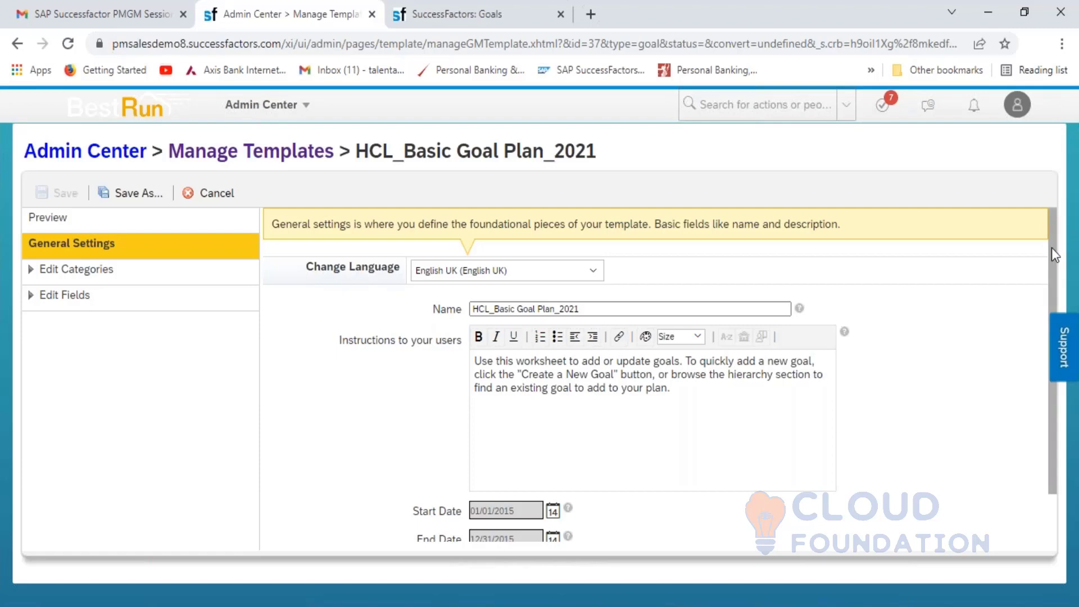
# - Switch the template settings back to the default language
pyautogui.moveTo(1050, 251); pyautogui.dragTo(1049, 281)
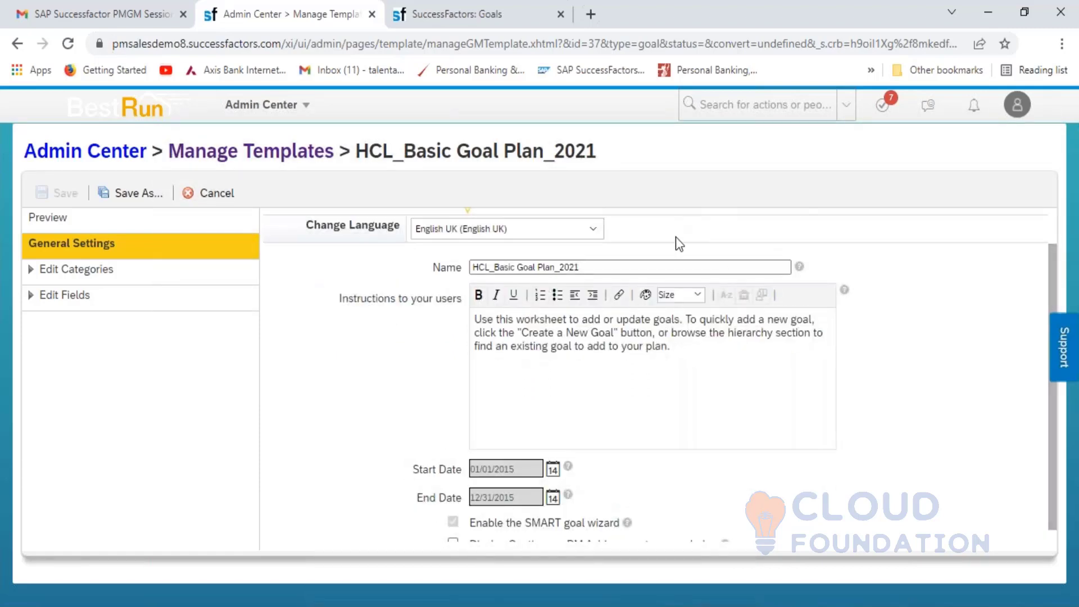
pyautogui.click(553, 236)
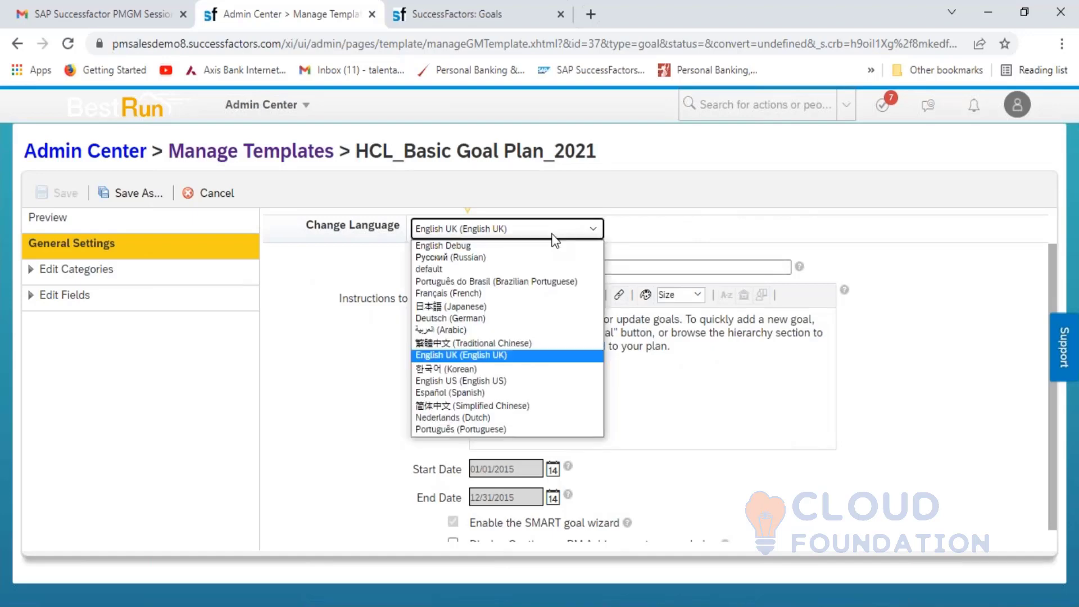
pyautogui.click(490, 268)
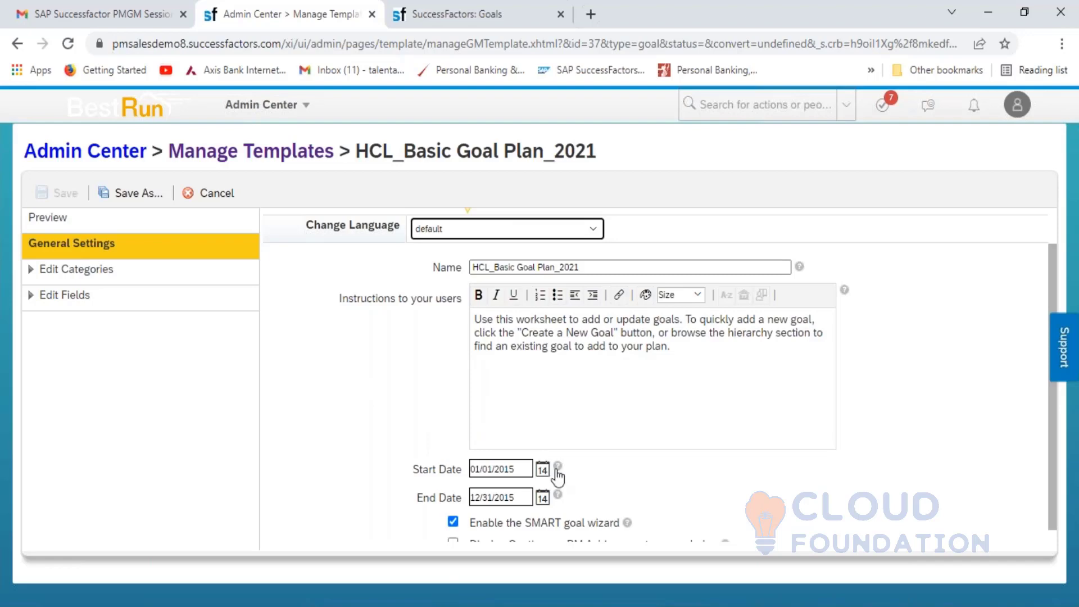
# - Try setting the Start Date to April 1, 2021 and dismiss the start-after-end date error
pyautogui.click(544, 470)
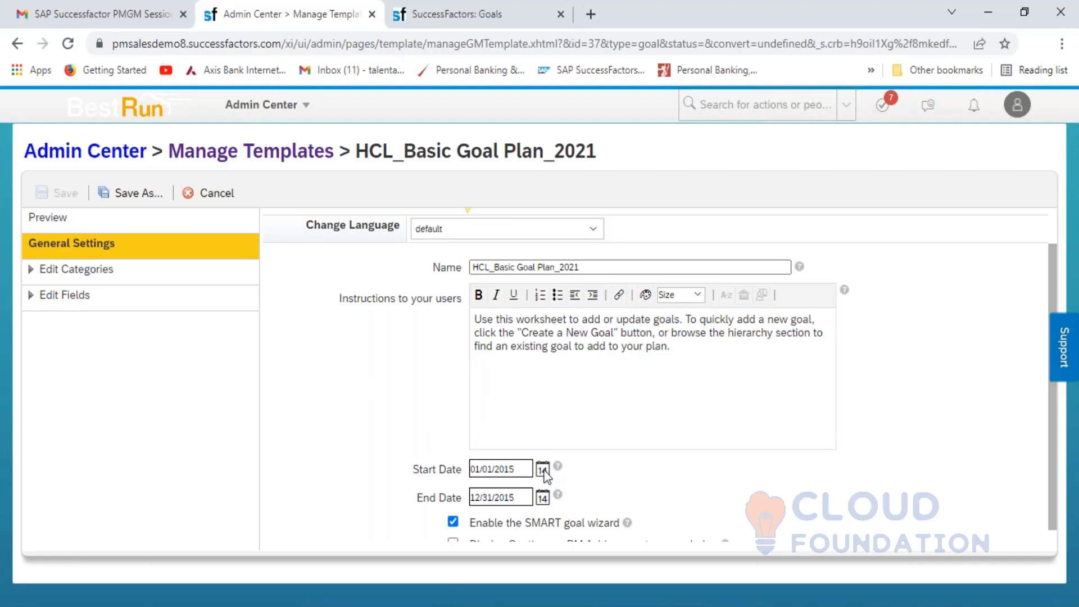
pyautogui.click(544, 471)
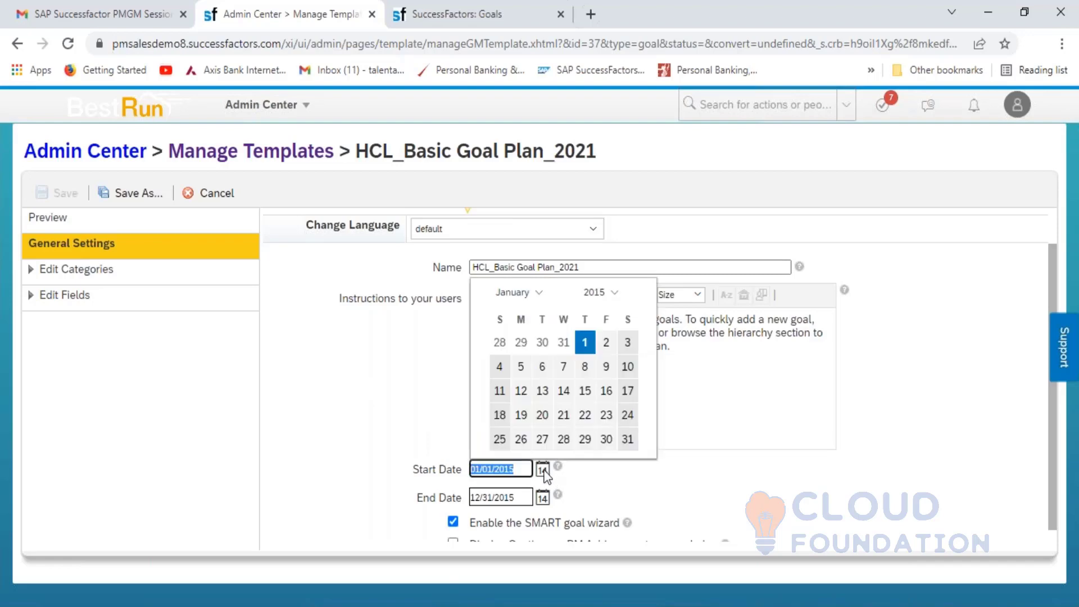
pyautogui.click(614, 298)
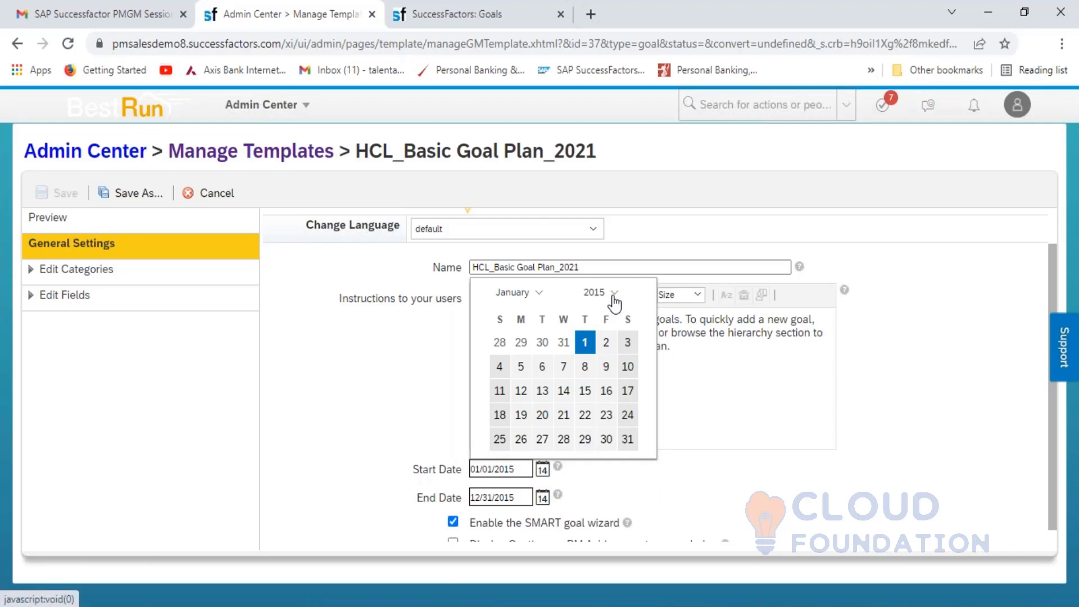
pyautogui.click(613, 297)
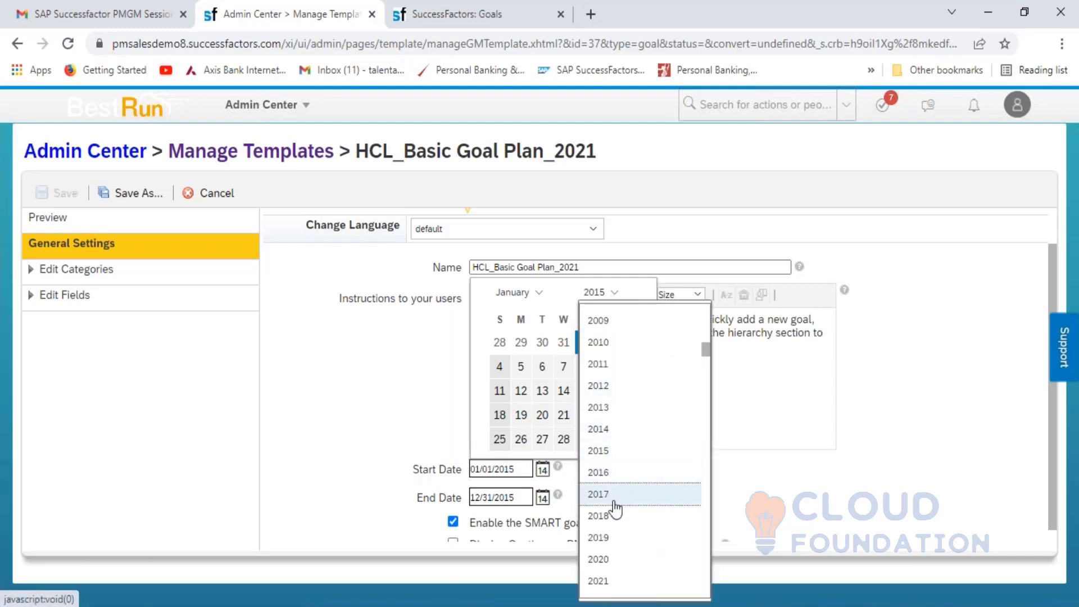
pyautogui.click(598, 581)
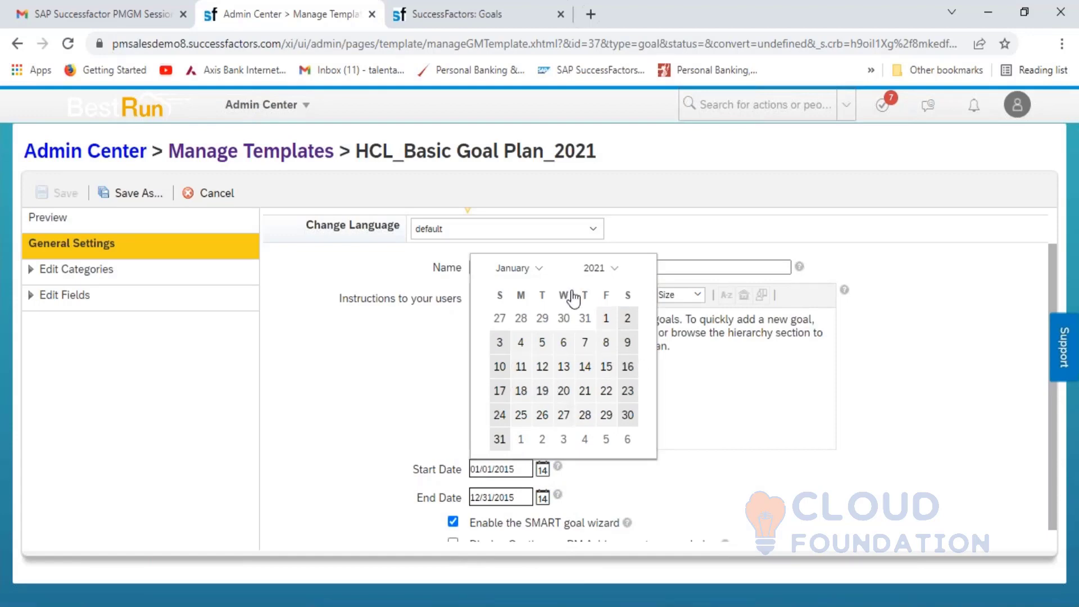
pyautogui.click(541, 270)
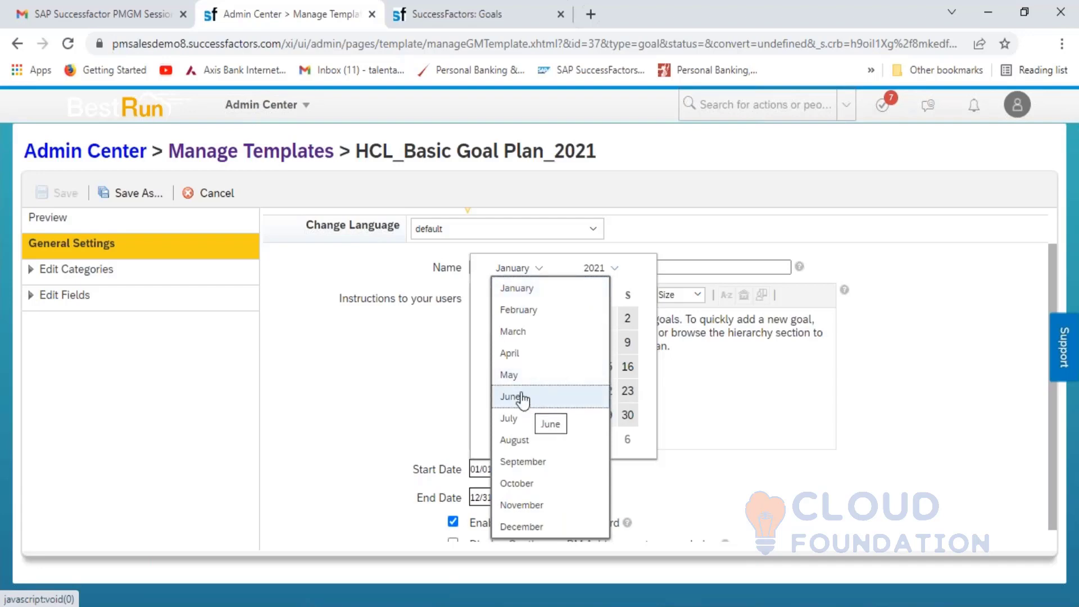
pyautogui.click(513, 354)
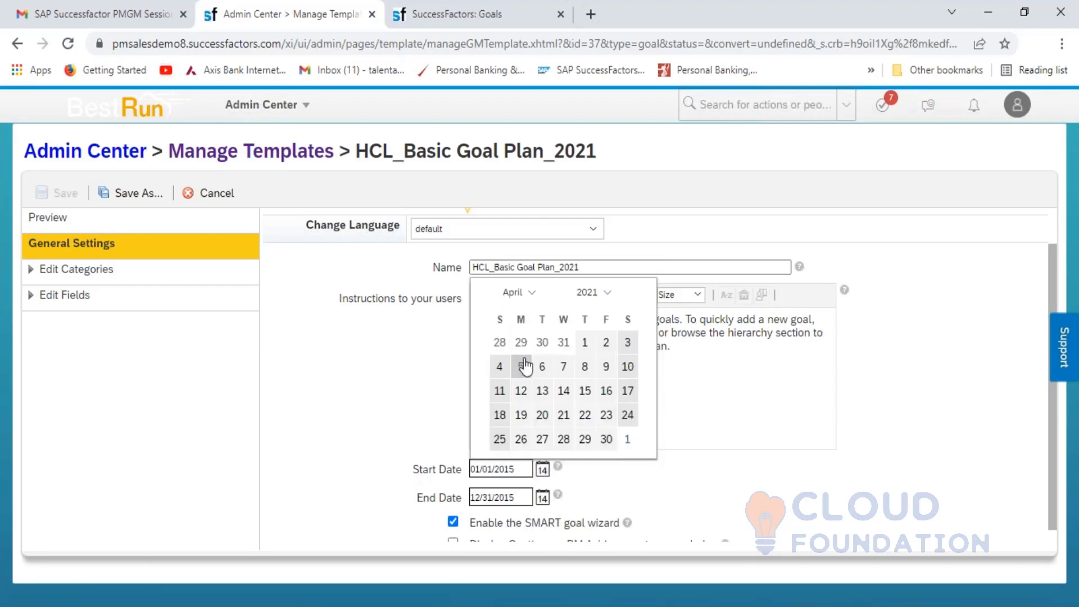
pyautogui.click(584, 349)
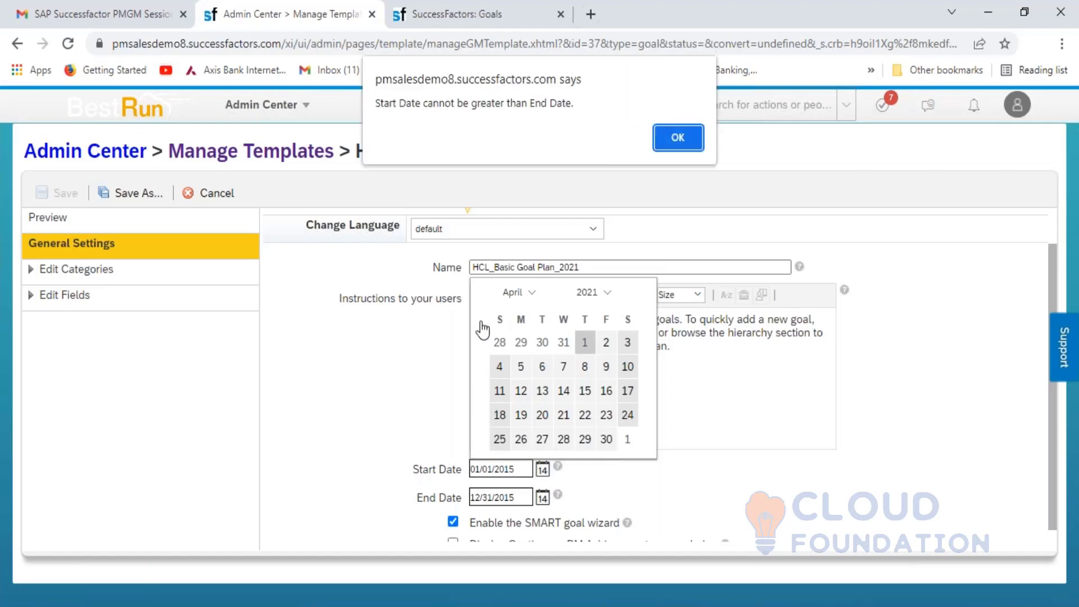
pyautogui.click(679, 143)
# - Clear the old 12/31/2015 End Date, leaving it empty
pyautogui.click(543, 497)
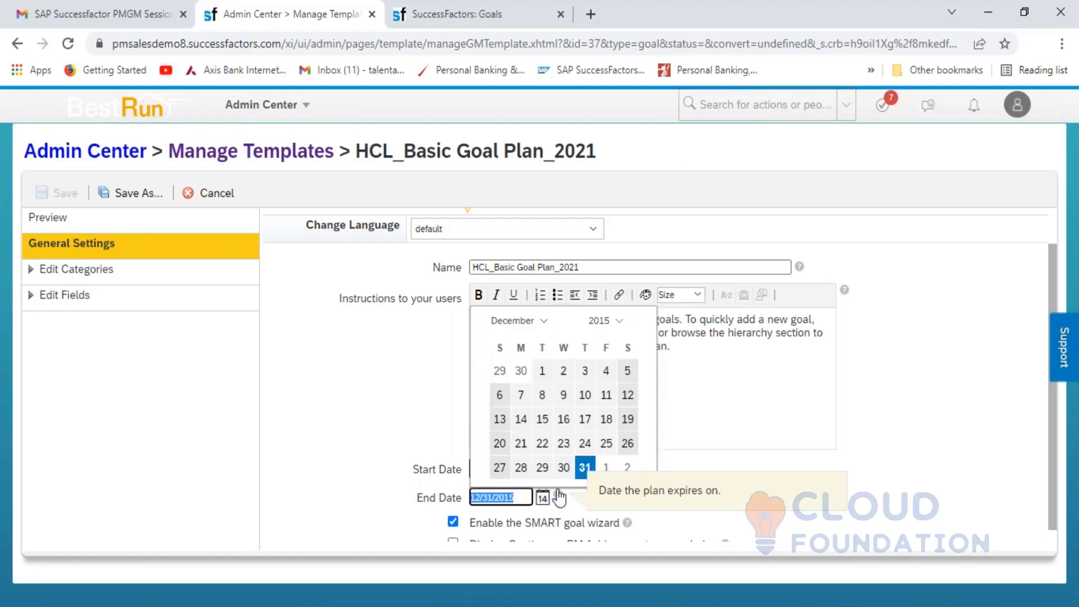
pyautogui.press('BackSpace')
pyautogui.click(712, 465)
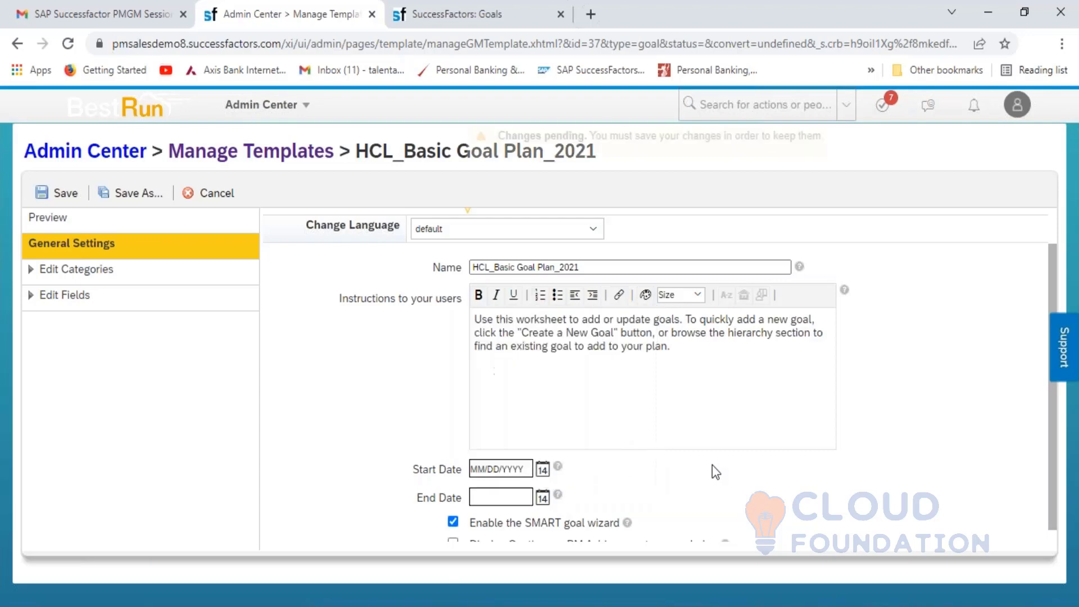
# - Pick April 1, 2021 as the Start Date again and dismiss the date warning
pyautogui.click(541, 471)
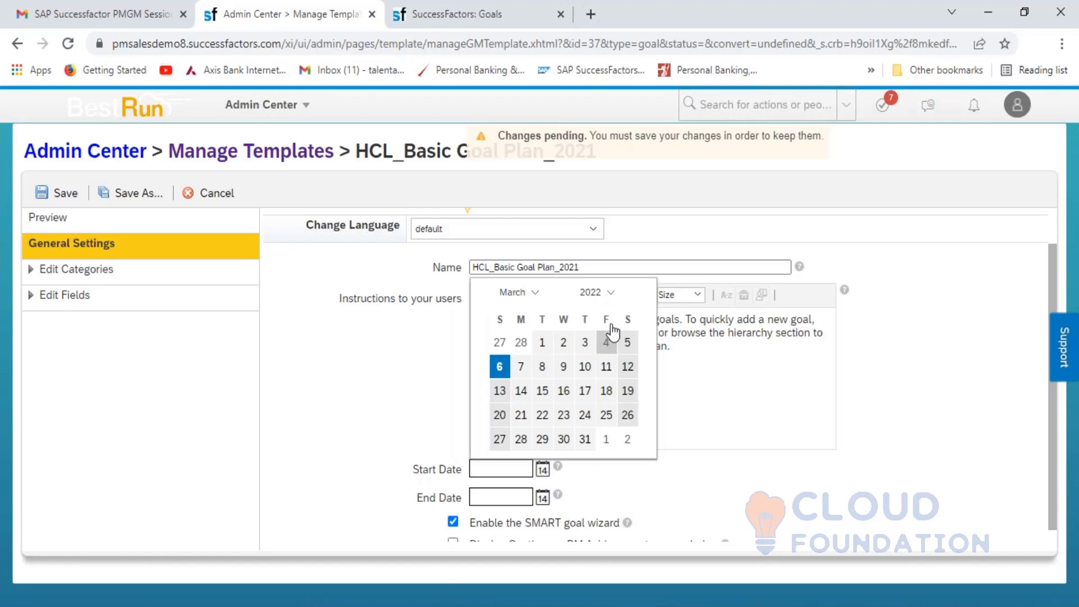
pyautogui.click(608, 293)
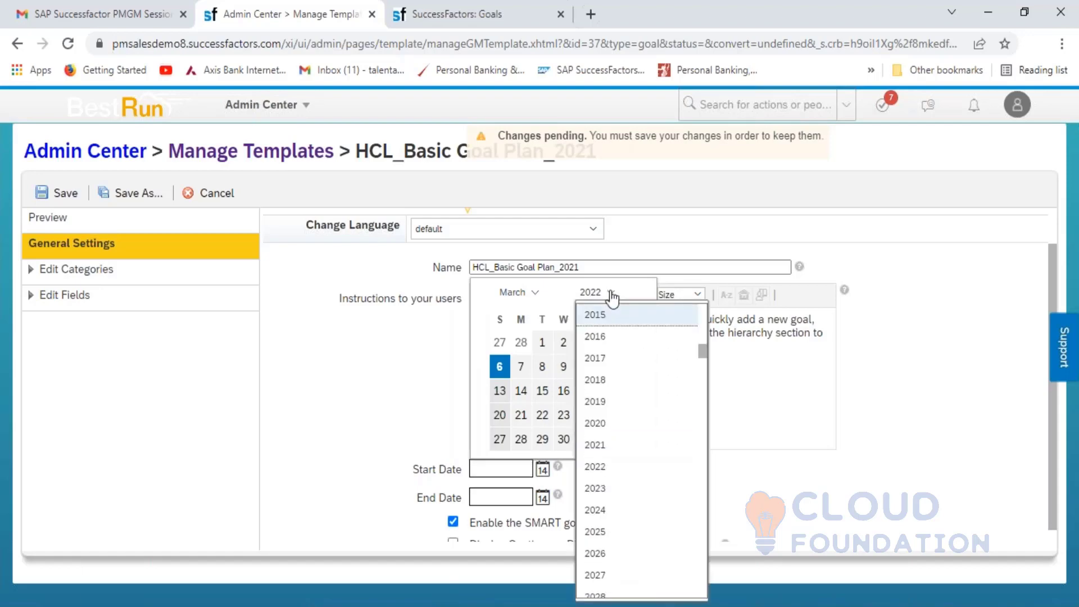
pyautogui.click(607, 453)
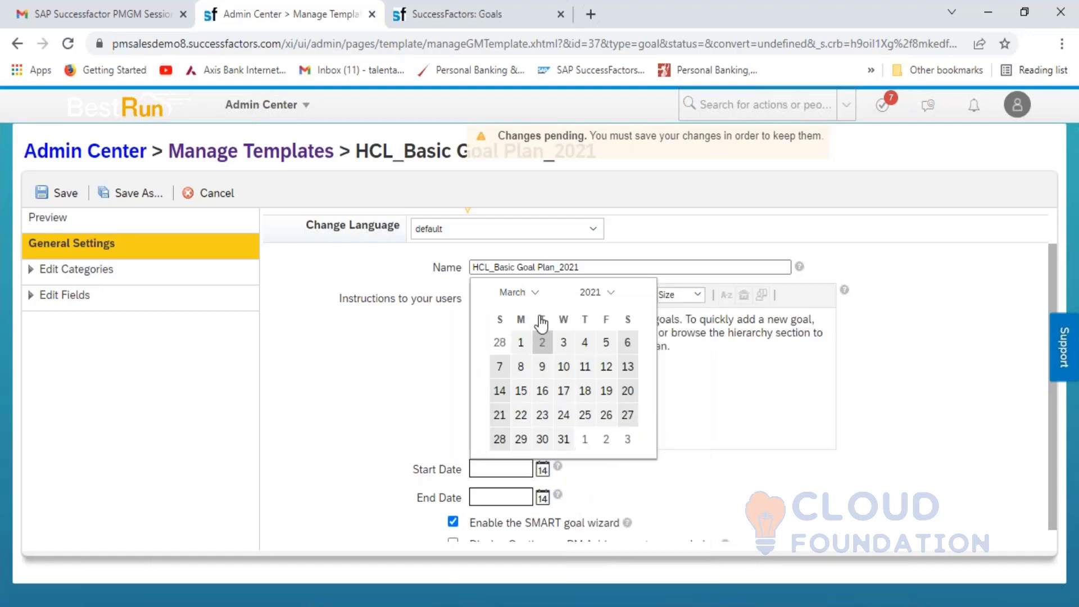
pyautogui.click(537, 293)
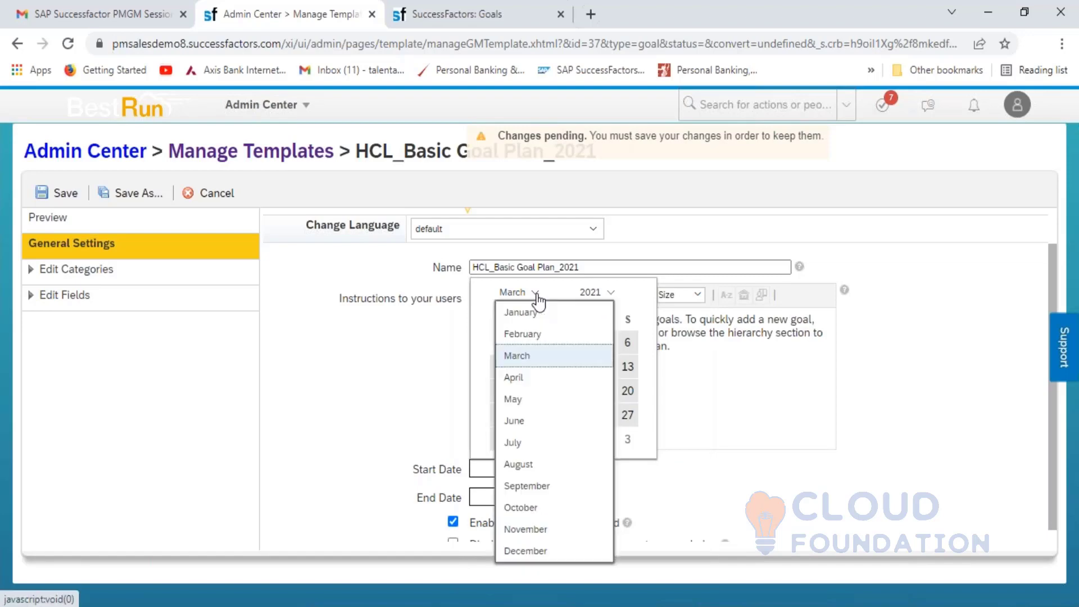
pyautogui.click(531, 378)
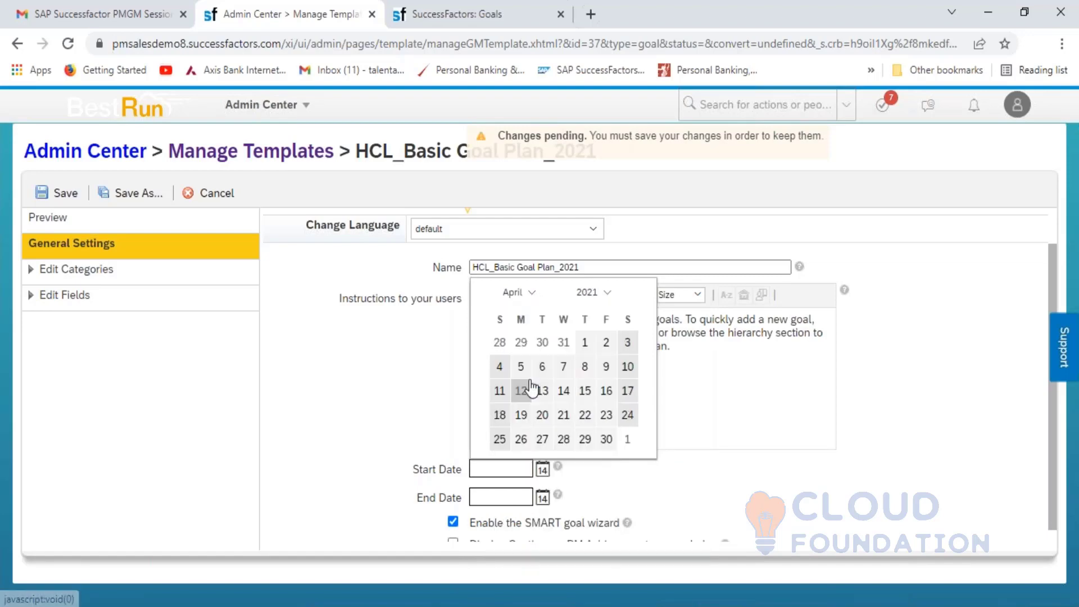
pyautogui.click(584, 345)
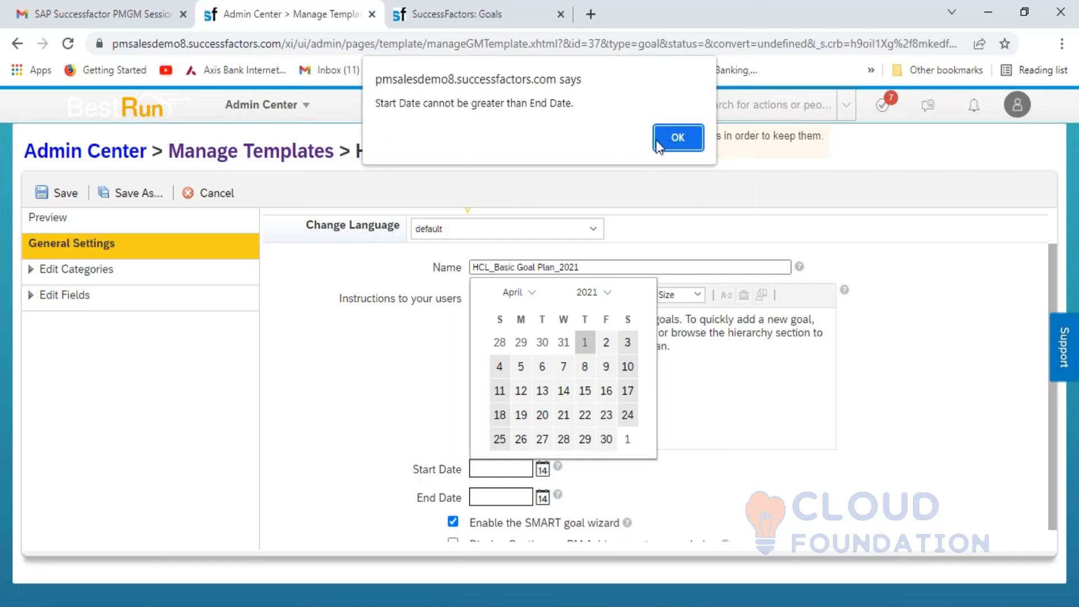
pyautogui.click(675, 139)
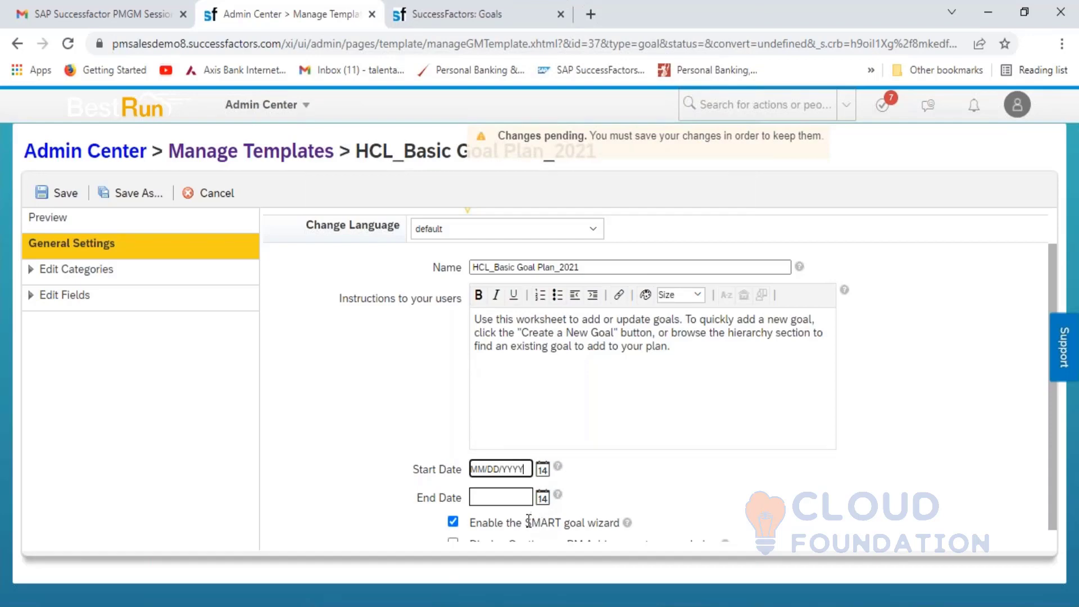
# - Set the End Date to March 31, 2022
pyautogui.click(542, 499)
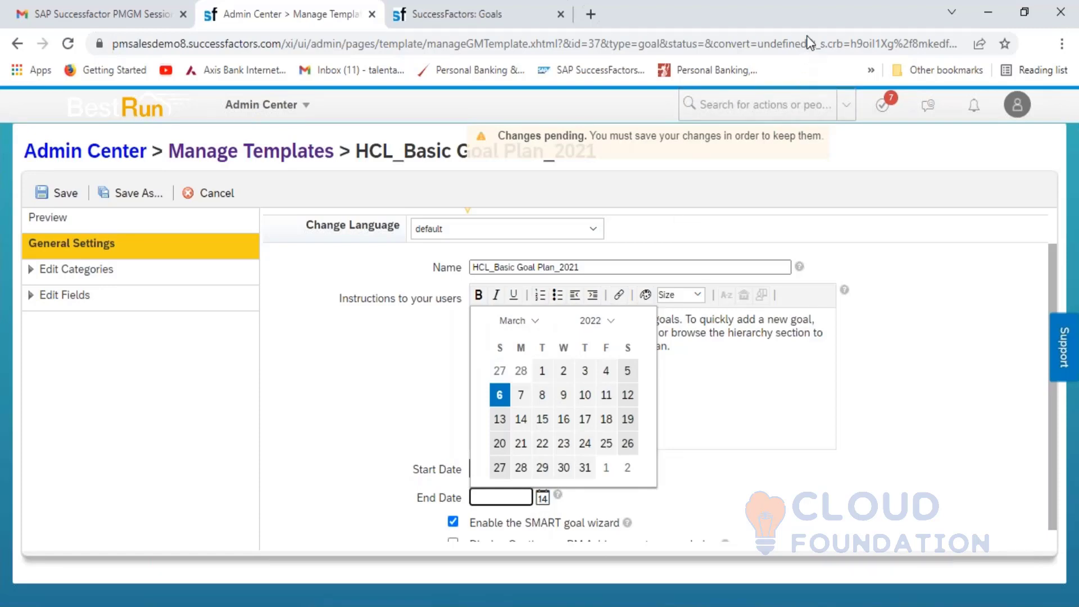
pyautogui.click(609, 327)
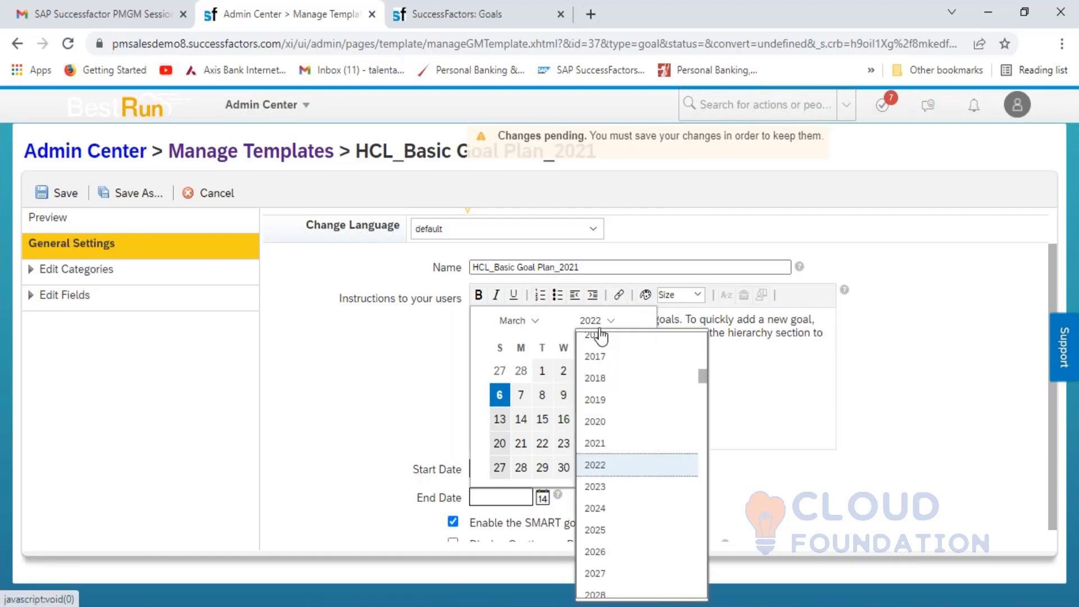
pyautogui.click(484, 348)
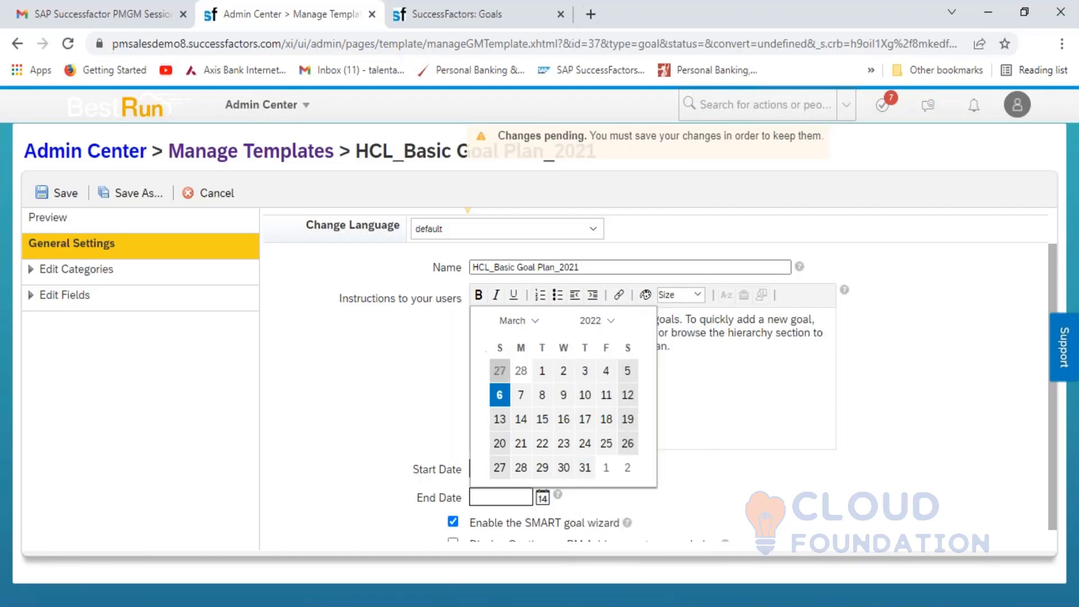
pyautogui.click(583, 466)
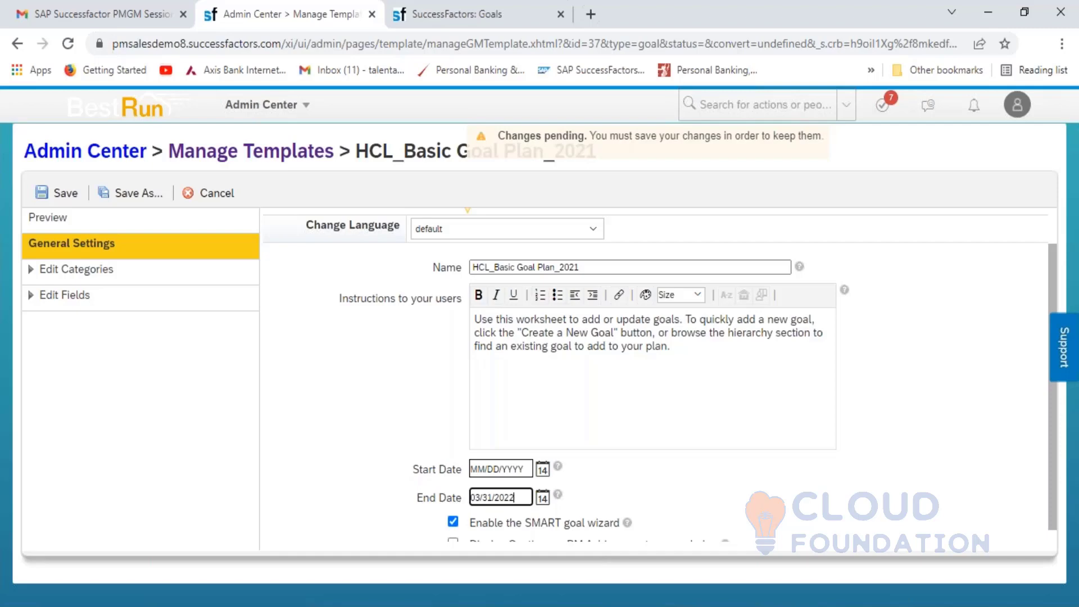
# - Set the Start Date to April 1, 2021
pyautogui.click(600, 482)
pyautogui.click(542, 469)
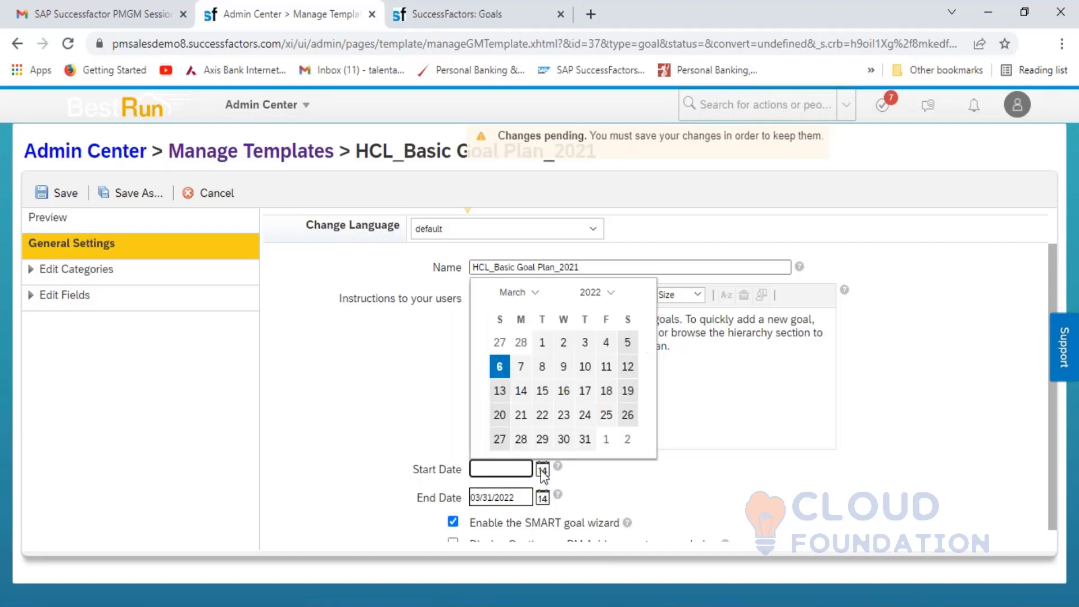
pyautogui.click(593, 294)
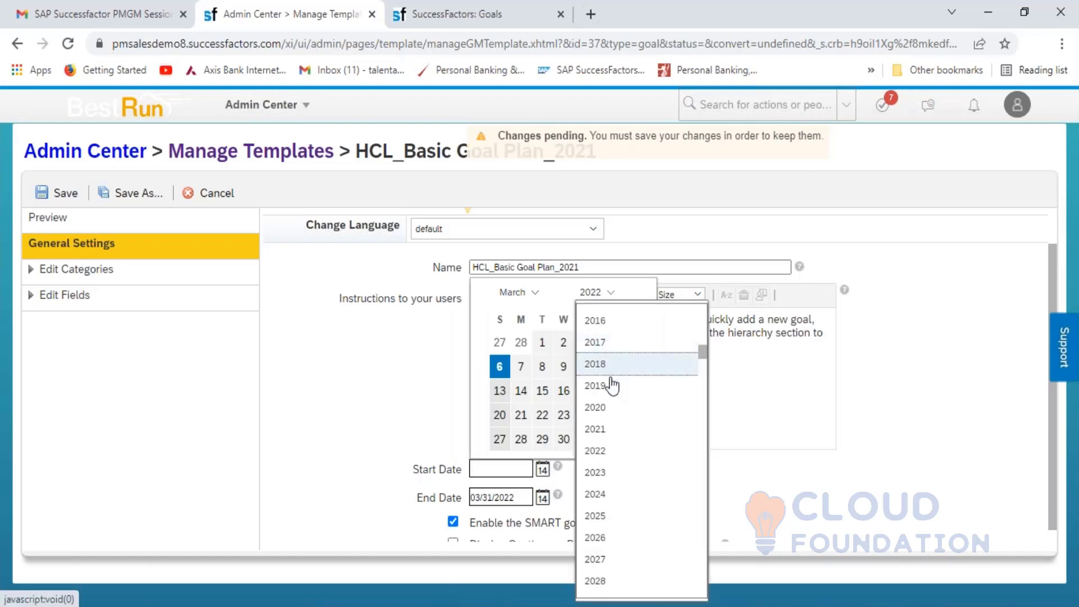
pyautogui.click(595, 432)
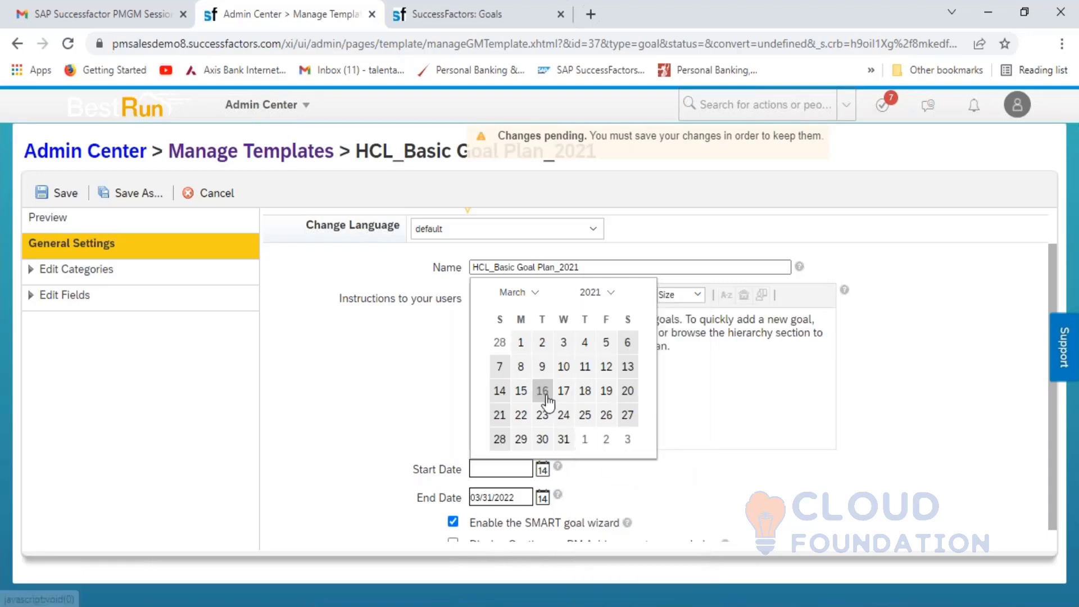
pyautogui.click(527, 295)
pyautogui.click(529, 378)
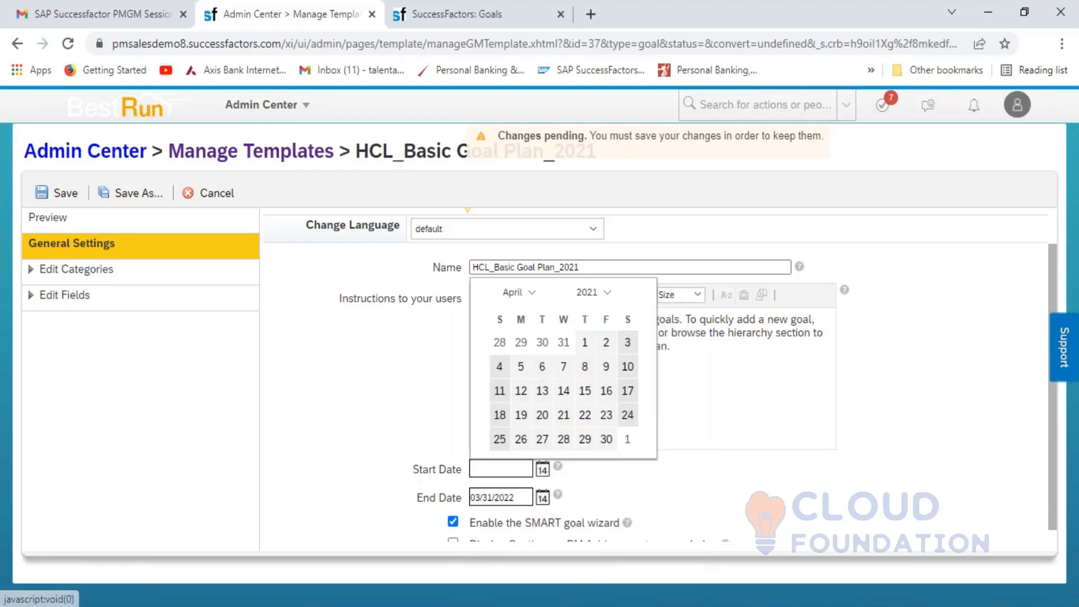
pyautogui.click(583, 342)
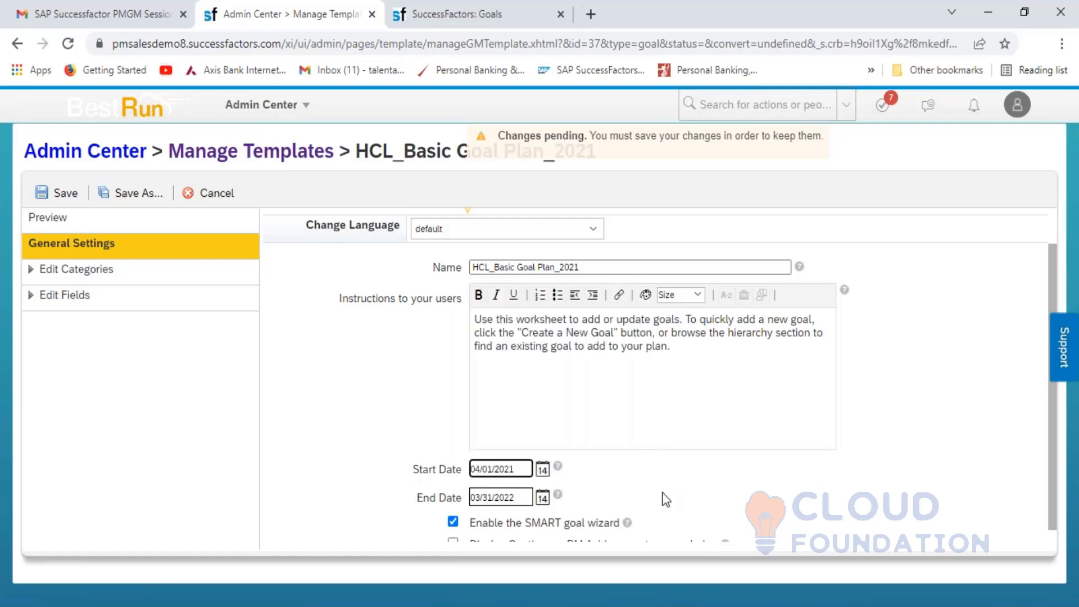
# - Save the 04/01/2021–03/31/2022 date range and return to General Settings
pyautogui.click(804, 36)
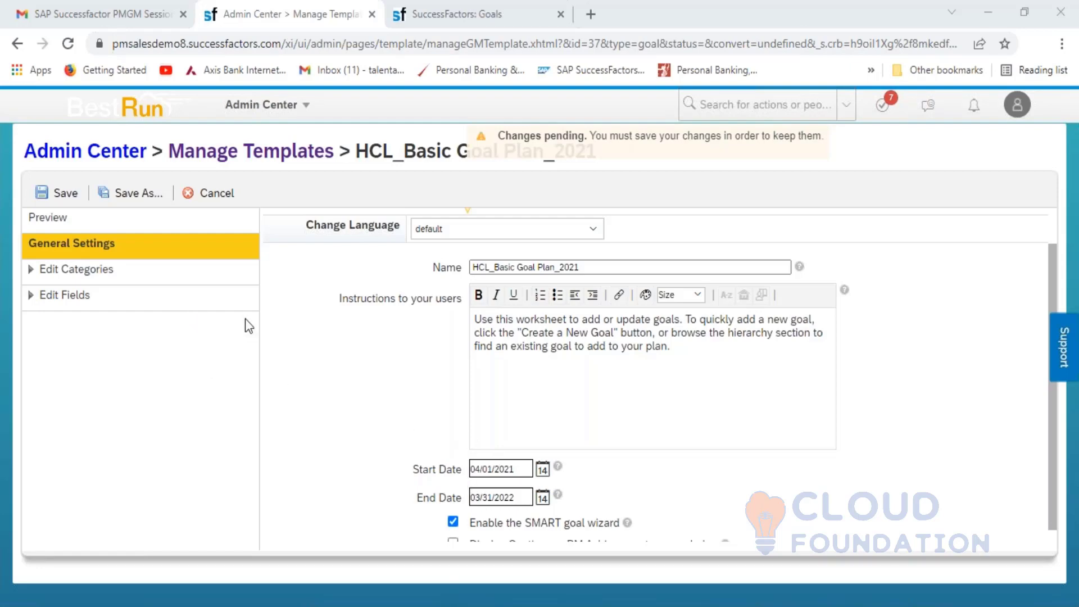
pyautogui.click(63, 196)
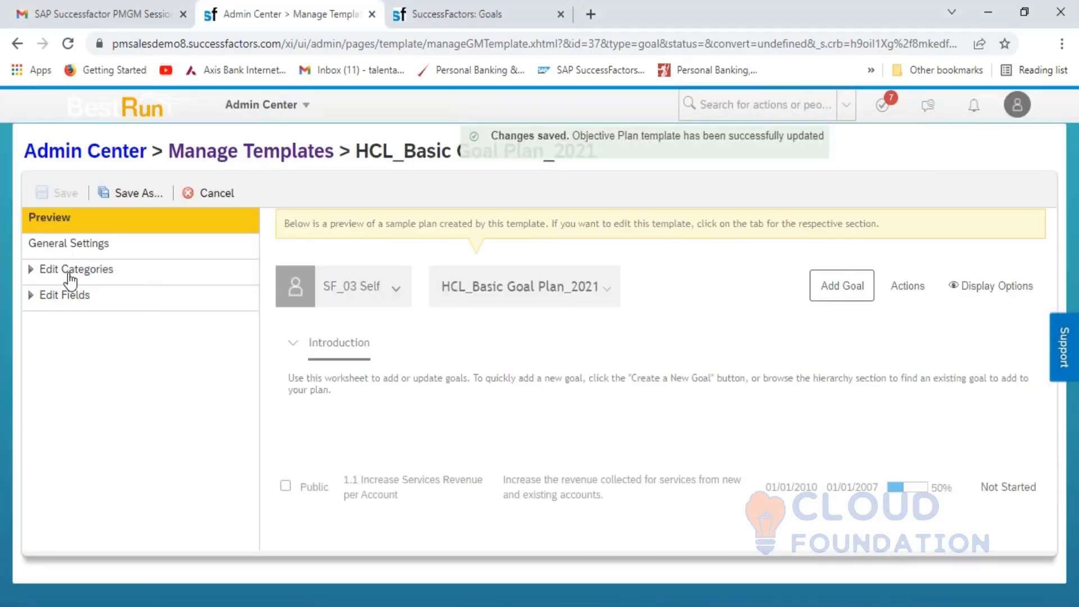
pyautogui.click(74, 247)
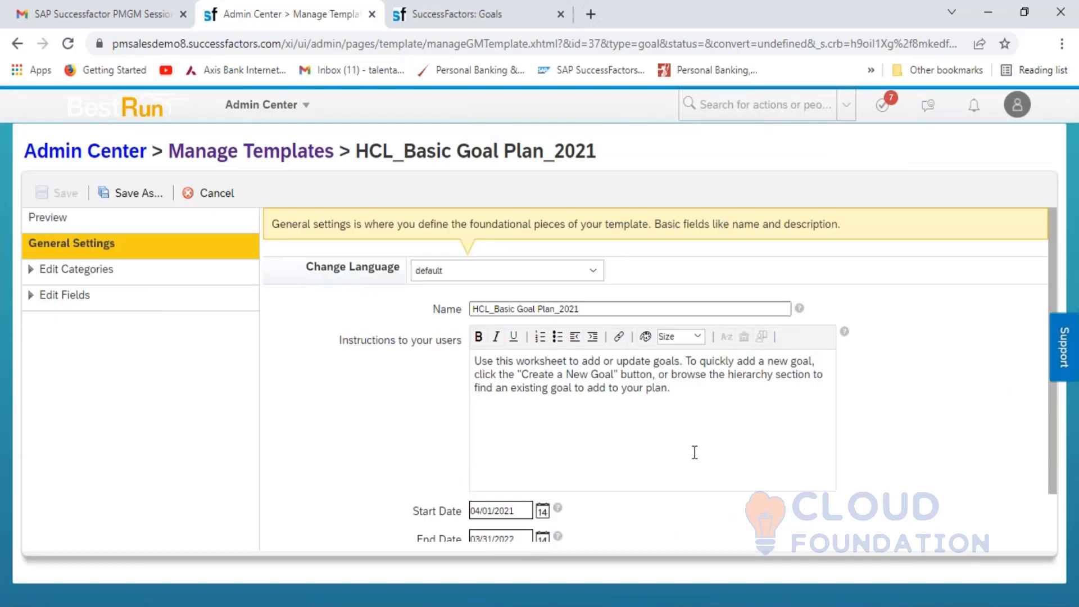
# - Switch the basic template to English UK, expand its categories, and head to Manage Templates
pyautogui.click(548, 275)
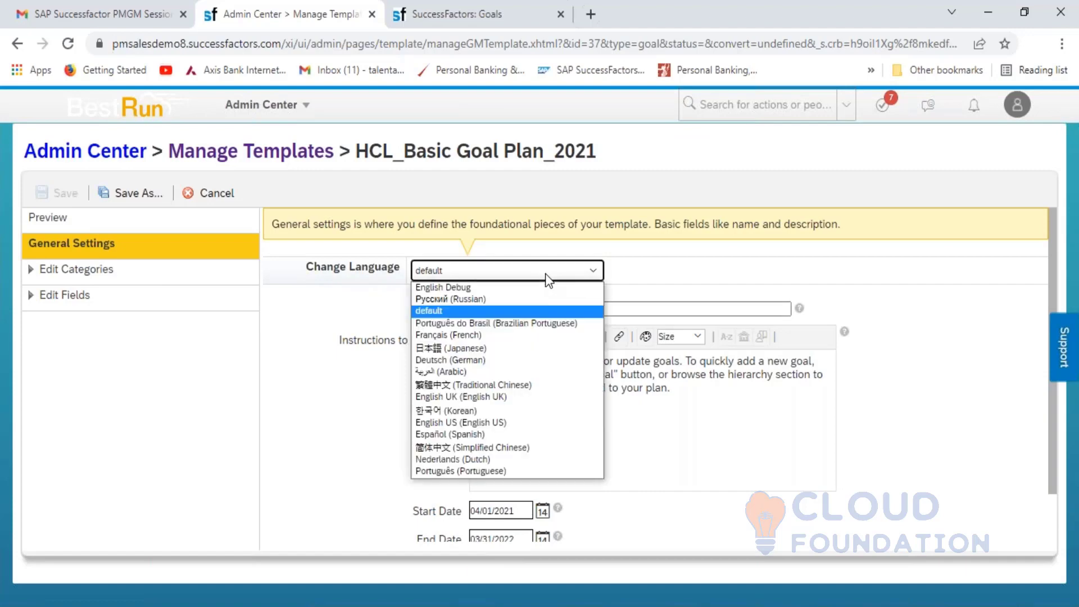
pyautogui.click(507, 397)
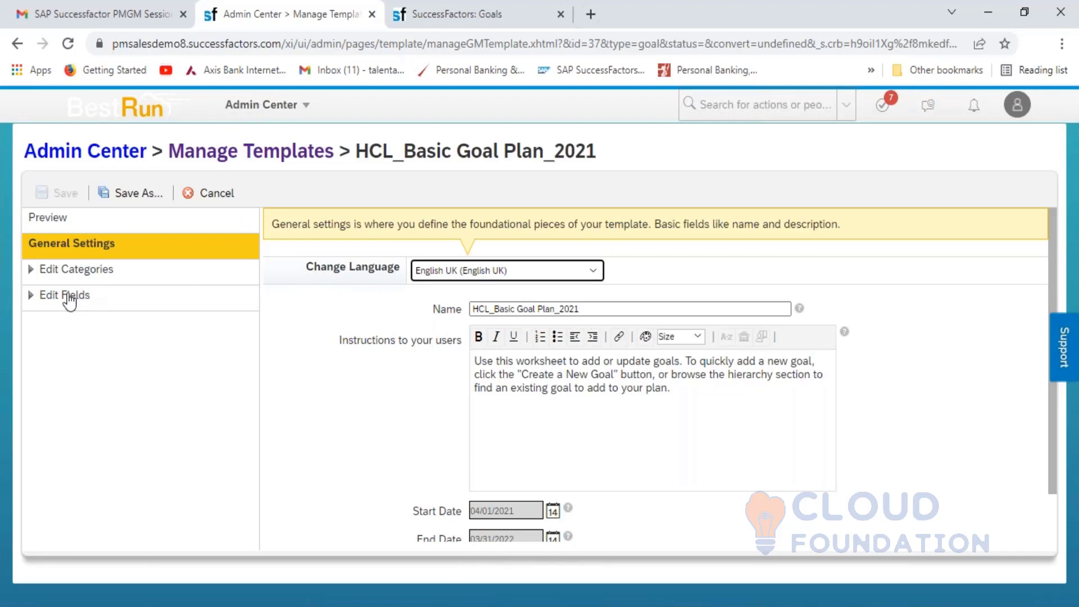
pyautogui.click(65, 278)
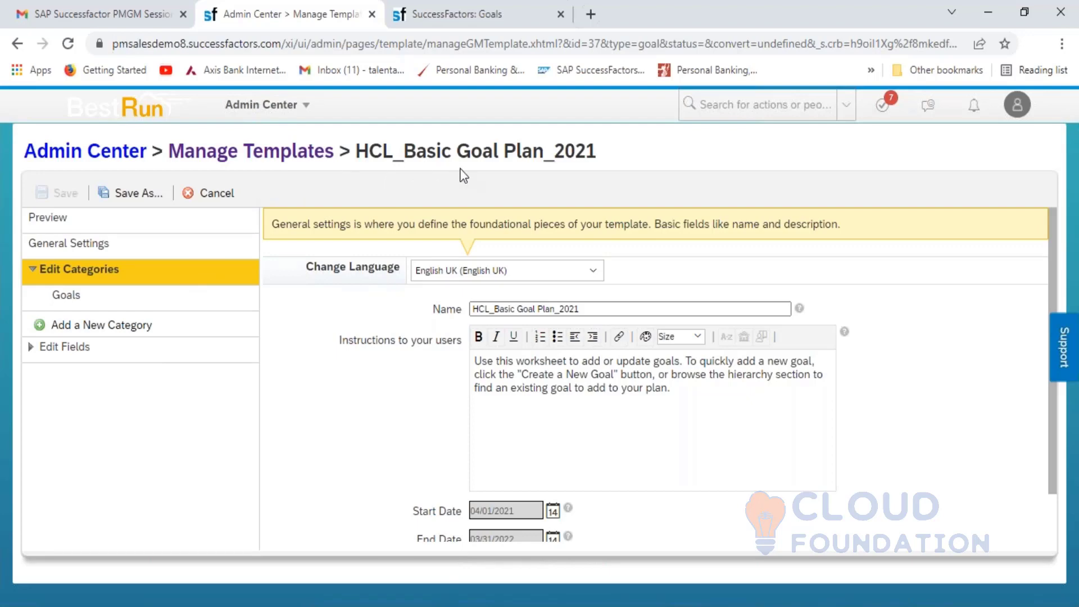
pyautogui.click(286, 153)
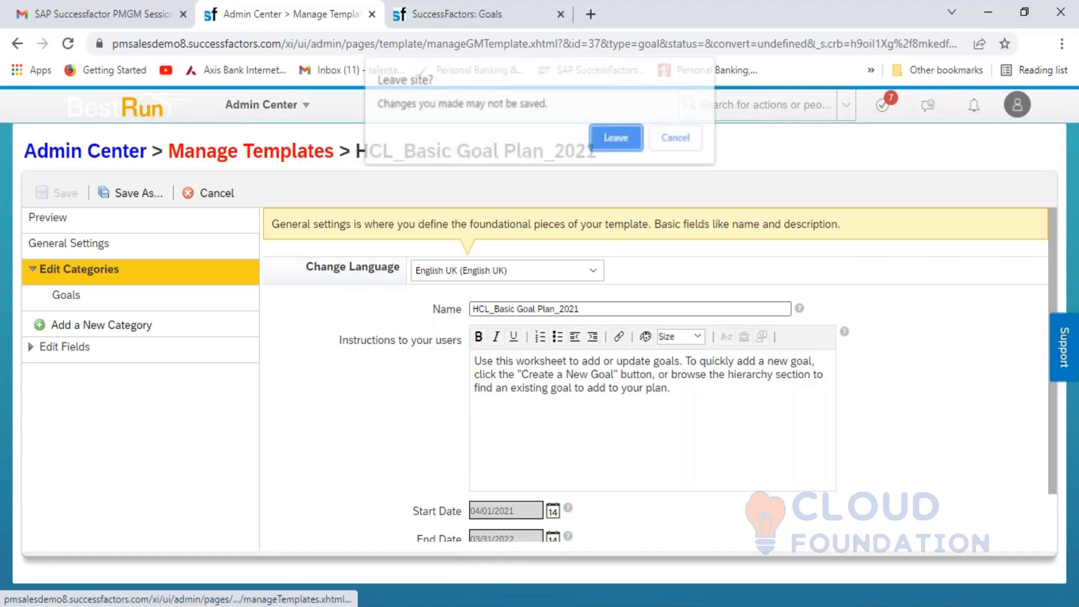
# - Leave the page and add the Extended Goal Plan from SuccessStore to the instance
pyautogui.click(622, 137)
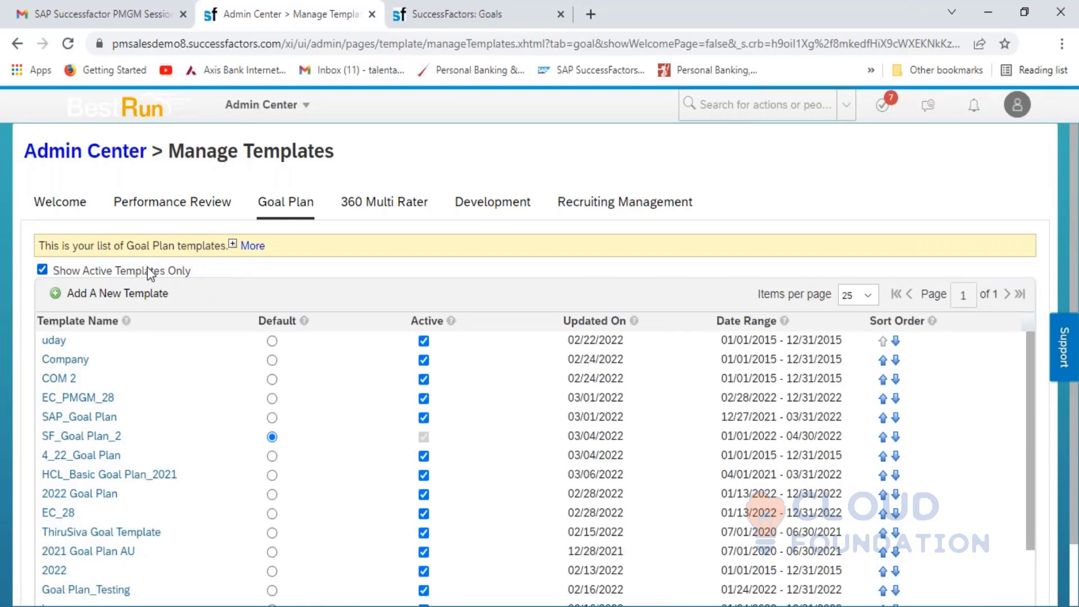
pyautogui.click(126, 297)
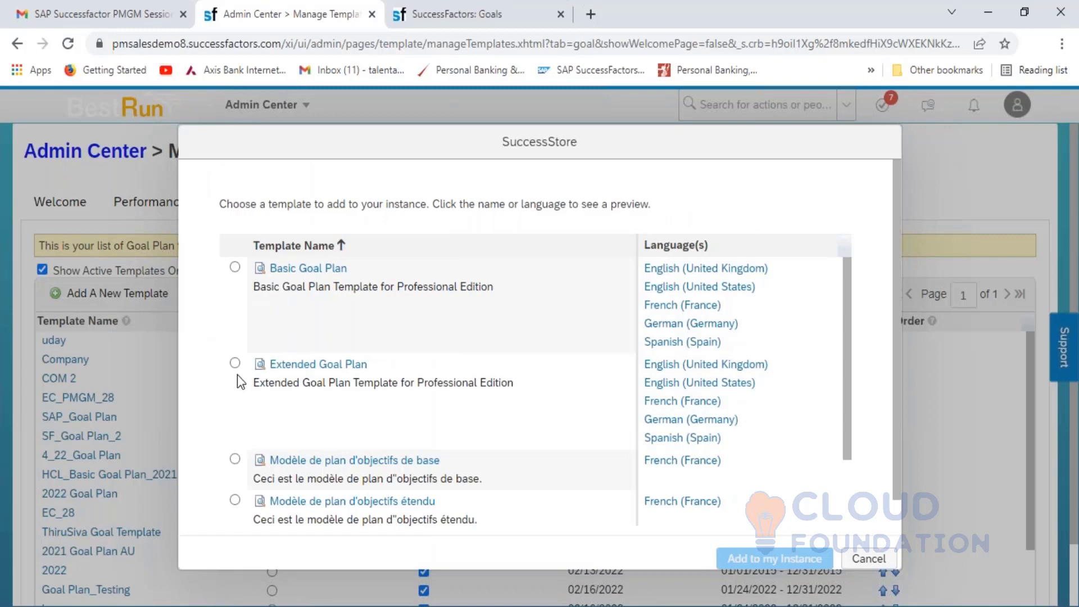
pyautogui.click(235, 363)
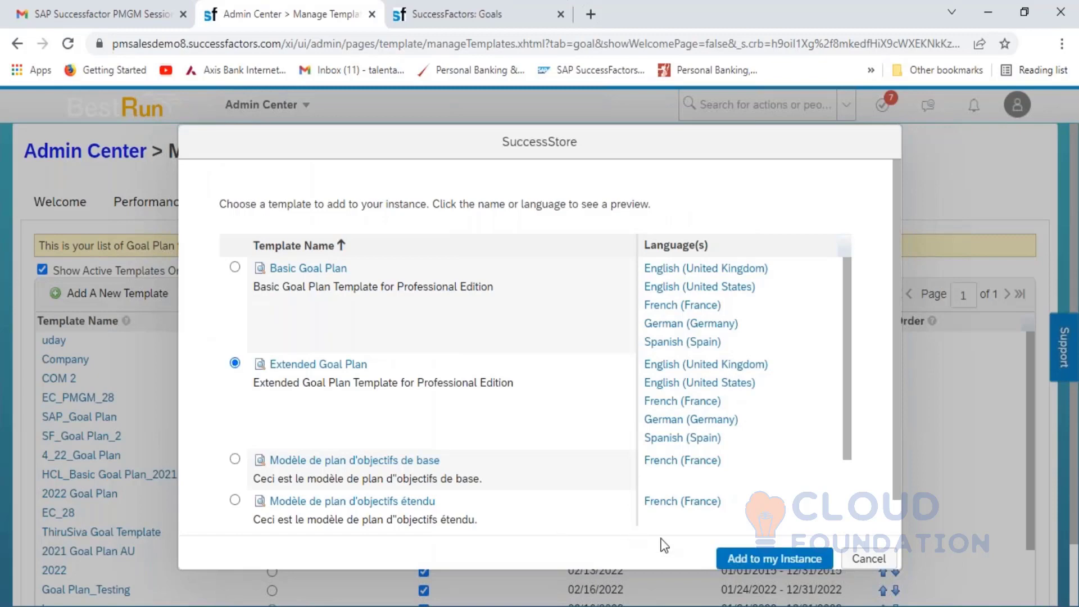
pyautogui.click(747, 562)
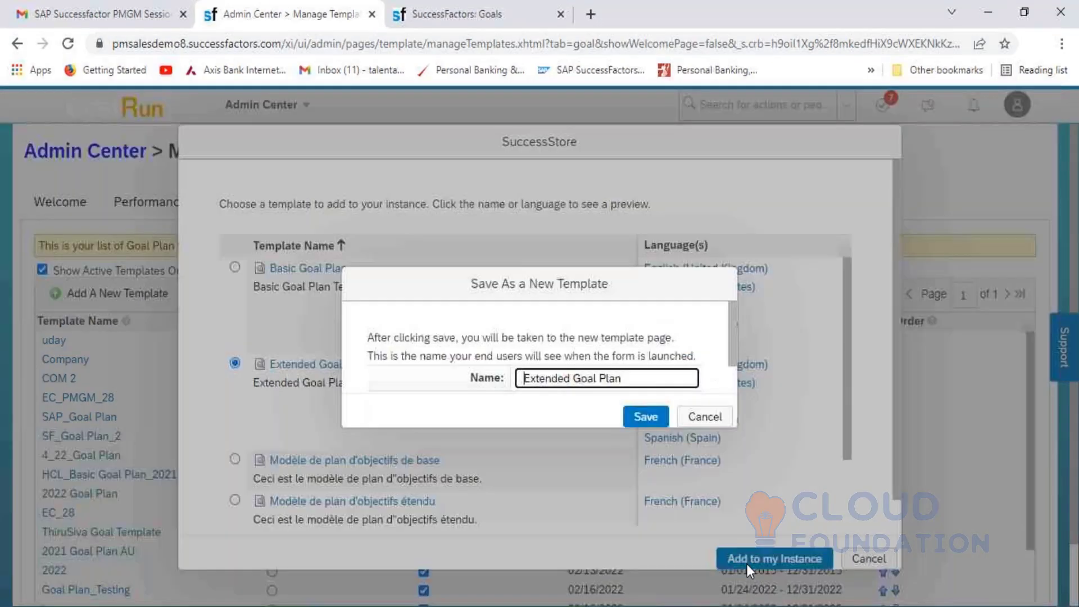
# - Name the new template HCL_Extended Goal Plan_2021
pyautogui.write('HCL')
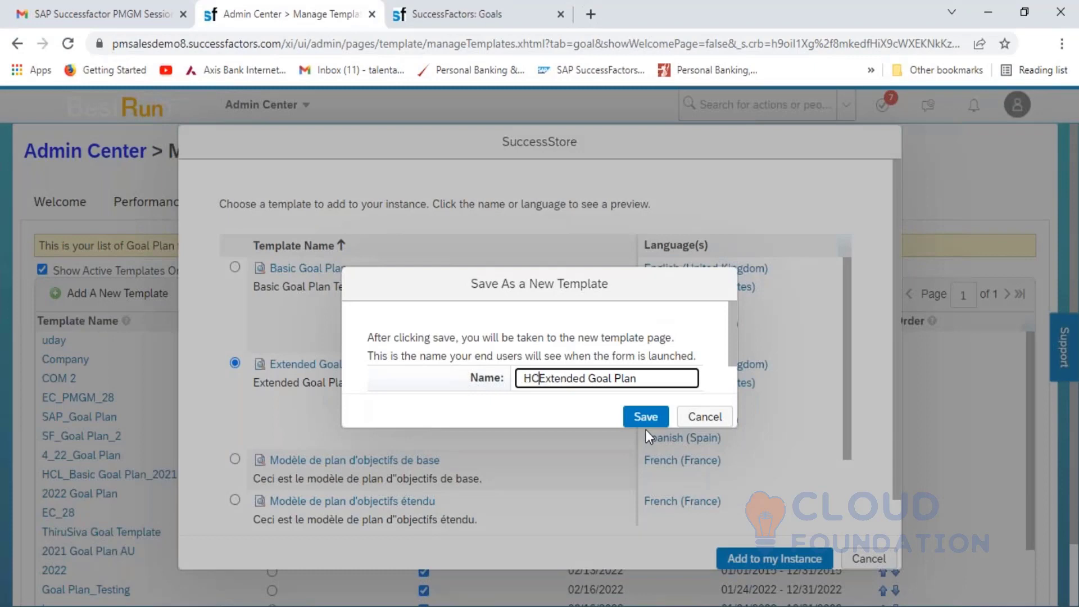
pyautogui.write('_')
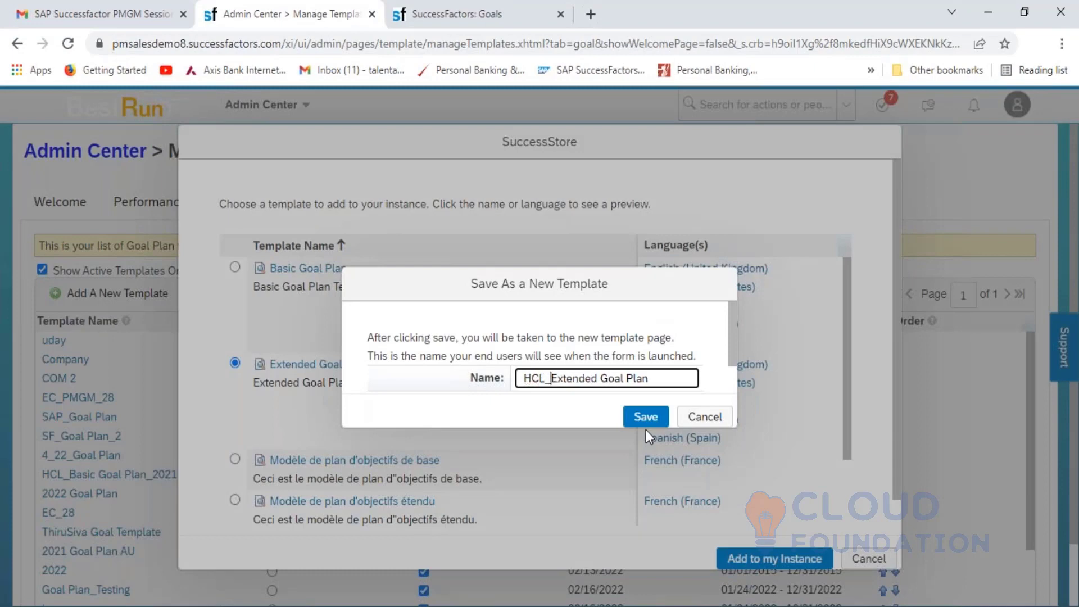
pyautogui.hotkey('ctrl', 'Right')
pyautogui.hotkey('ctrl', 'Right')
pyautogui.hotkey('ctrl', 'Right')
pyautogui.write('_2021')
pyautogui.hotkey('shift', 'Left')
pyautogui.hotkey('shift', 'Left')
pyautogui.hotkey('shift', 'Left')
pyautogui.hotkey('shift', 'Left')
pyautogui.hotkey('shift', 'Left')
pyautogui.hotkey('shift', 'Left')
pyautogui.hotkey('shift', 'Left')
pyautogui.hotkey('shift', 'Left')
pyautogui.hotkey('shift', 'Left')
pyautogui.hotkey('shift', 'Left')
pyautogui.hotkey('shift', 'Left')
pyautogui.hotkey('shift', 'Left')
pyautogui.hotkey('shift', 'Left')
pyautogui.hotkey('shift', 'Left')
pyautogui.hotkey('shift', 'Left')
pyautogui.hotkey('shift', 'Left')
pyautogui.hotkey('shift', 'Left')
pyautogui.hotkey('shift', 'Left')
pyautogui.hotkey('shift', 'Left')
pyautogui.hotkey('shift', 'Left')
pyautogui.hotkey('ctrl', 'c')
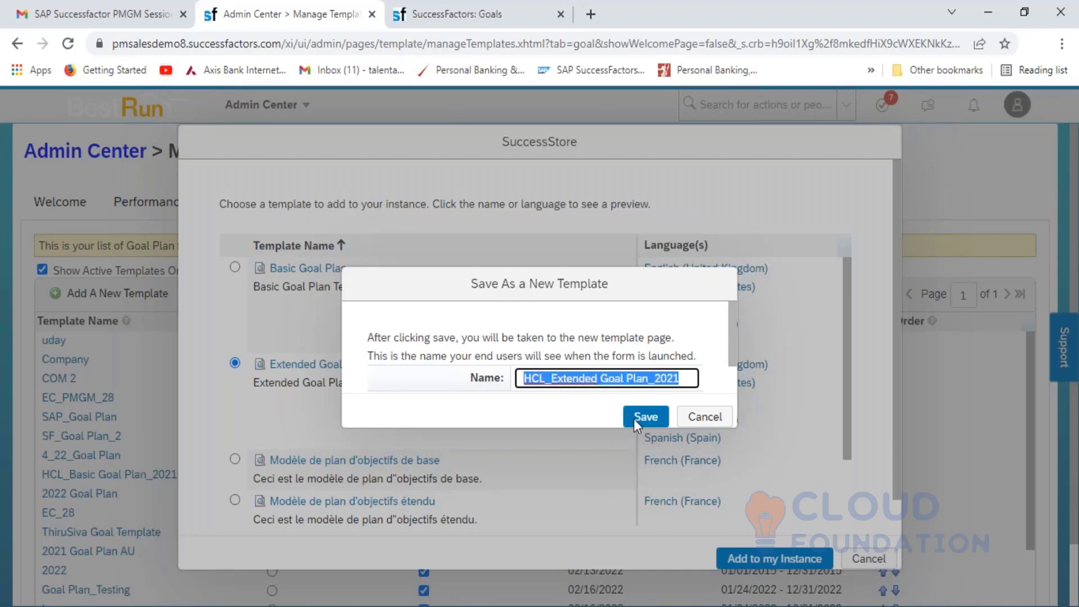
# - Save the new template and set its English UK name to HCL_Extended Goal Plan_2021
pyautogui.click(633, 419)
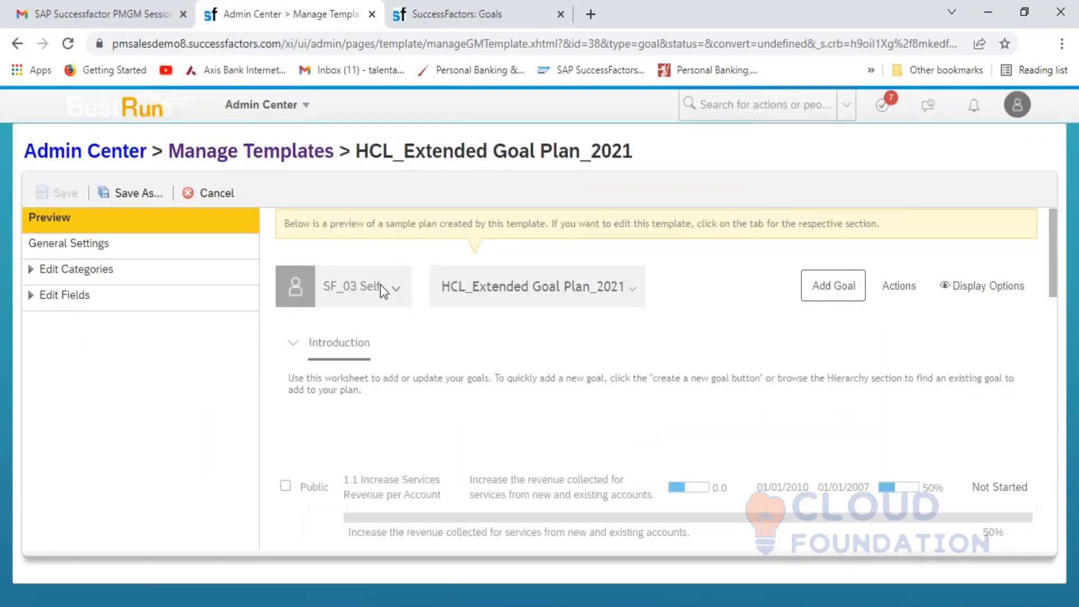
pyautogui.click(94, 245)
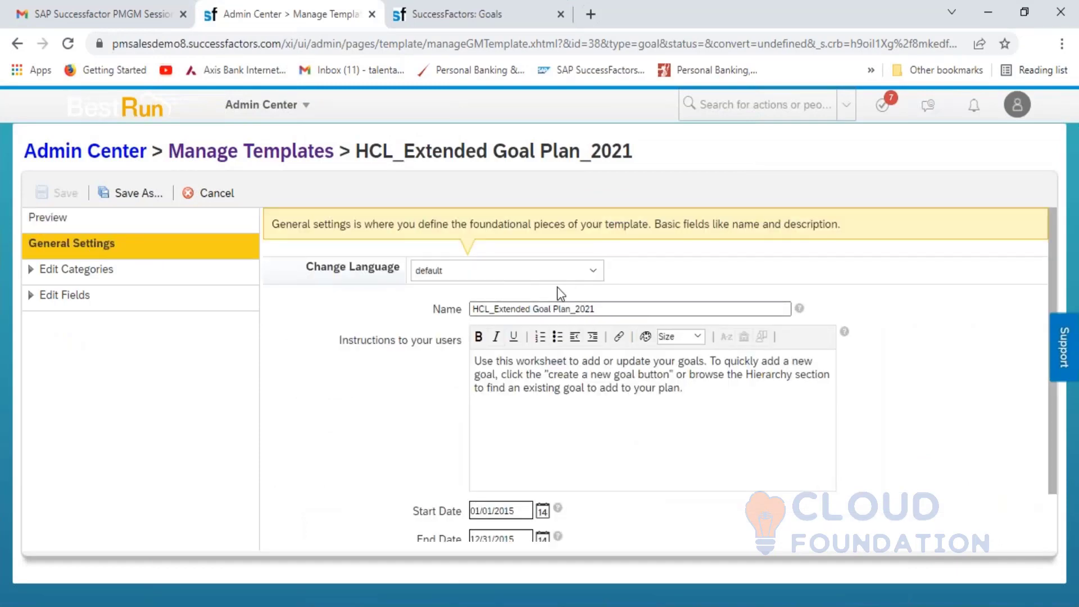
pyautogui.click(589, 271)
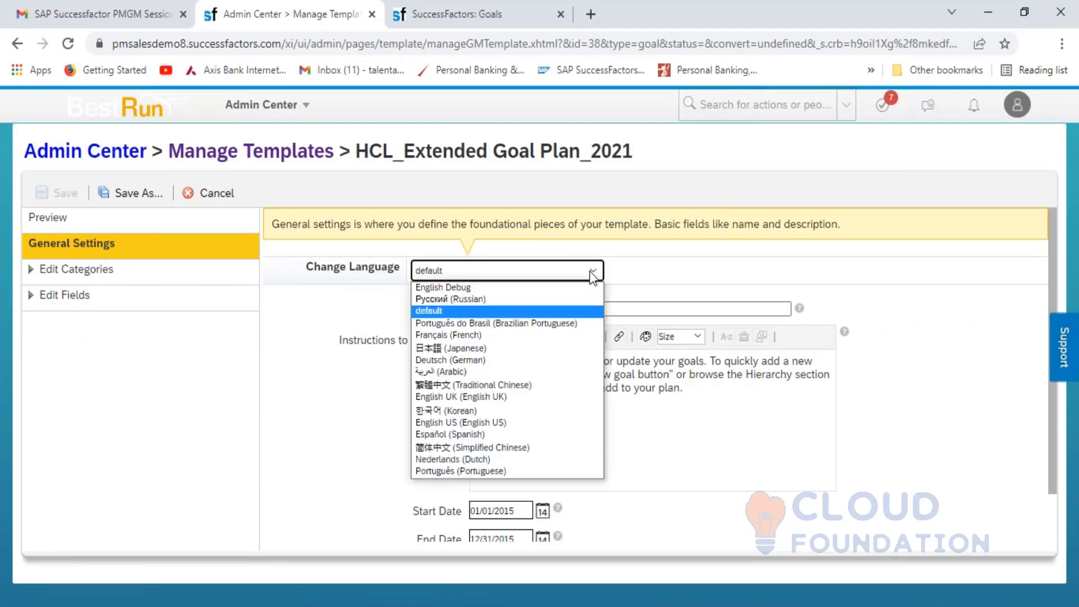
pyautogui.click(498, 396)
pyautogui.click(570, 306)
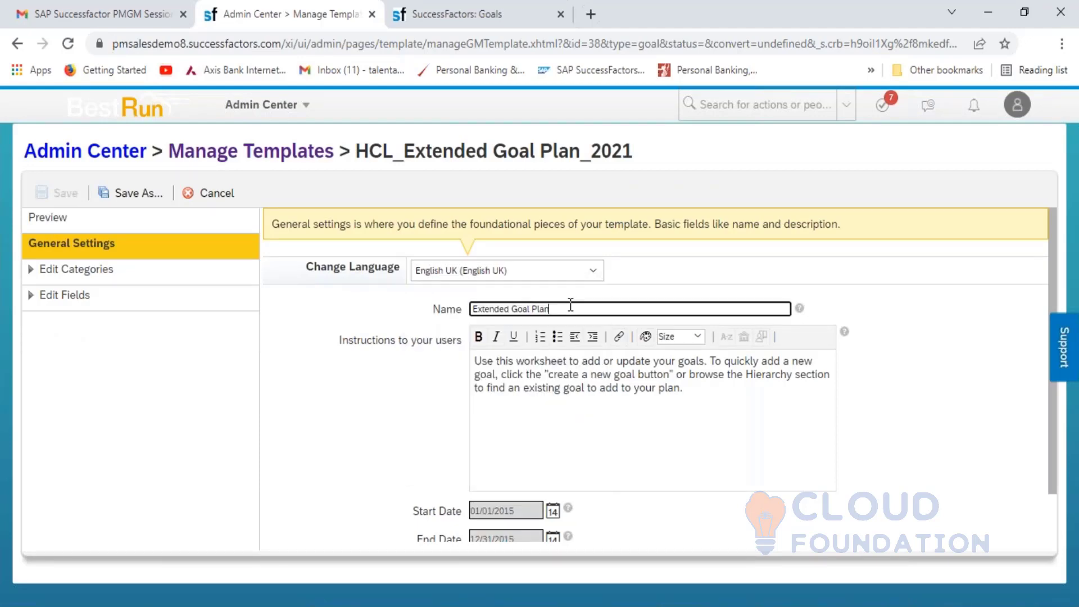
pyautogui.hotkey('ctrl', 'a')
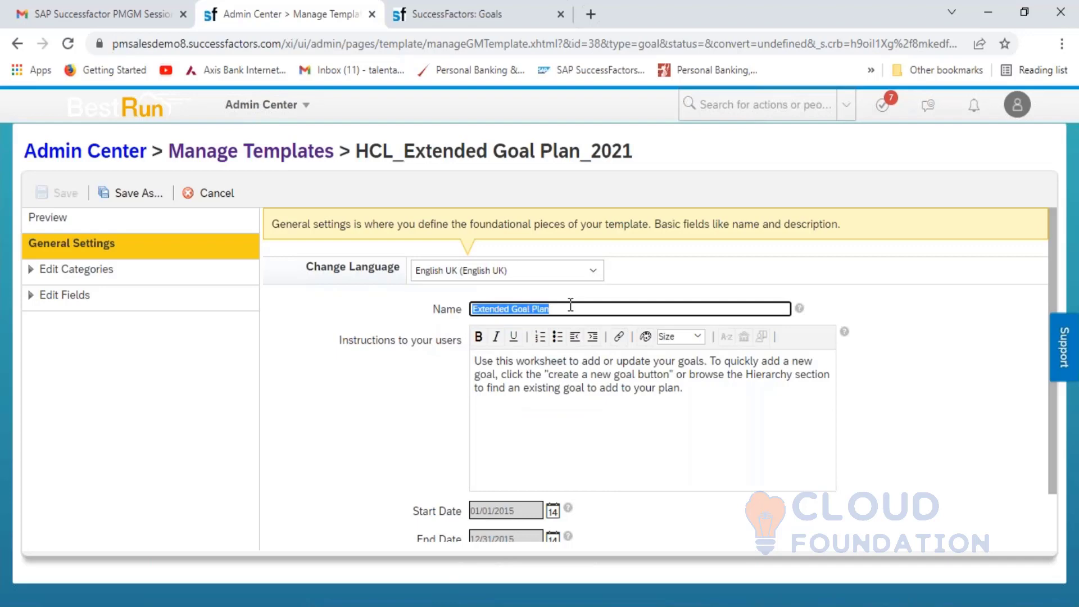
pyautogui.hotkey('ctrl', 'v')
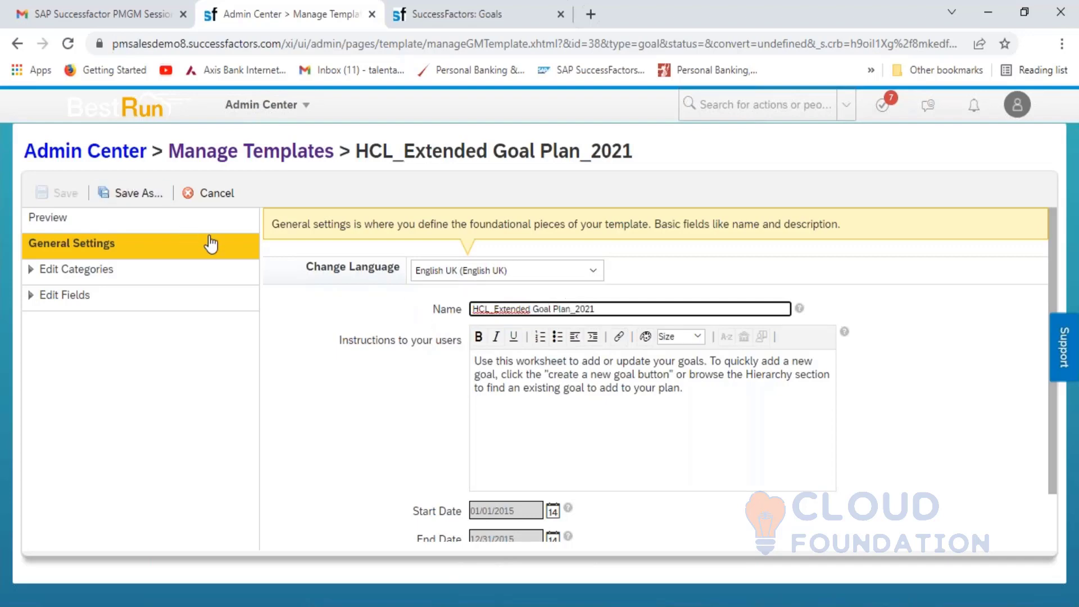
pyautogui.click(282, 313)
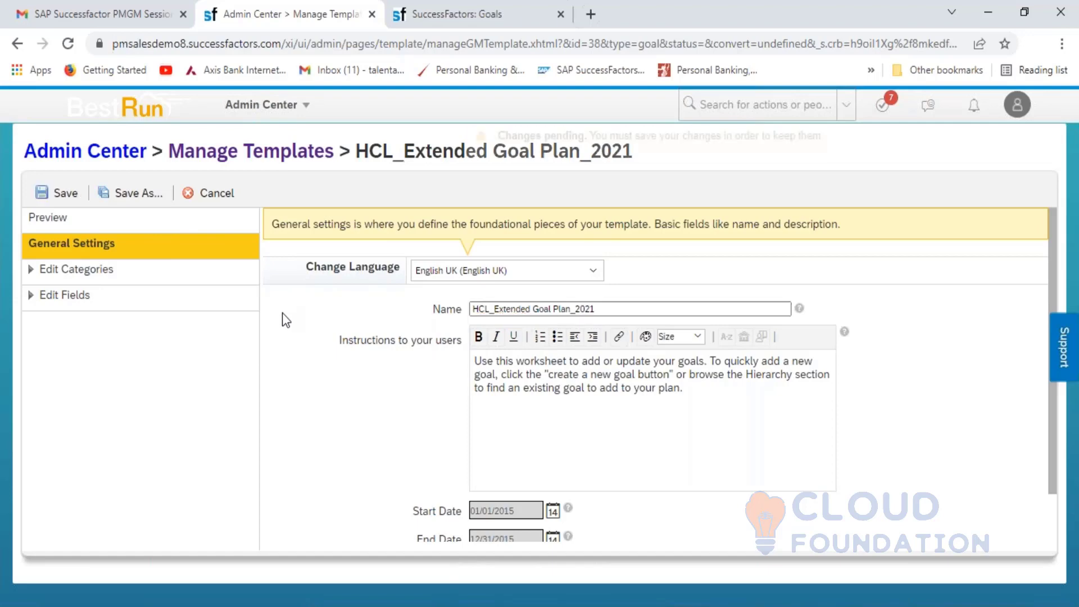
# - Replace the English US template name with HCL_Extended Goal Plan_2021
pyautogui.click(570, 274)
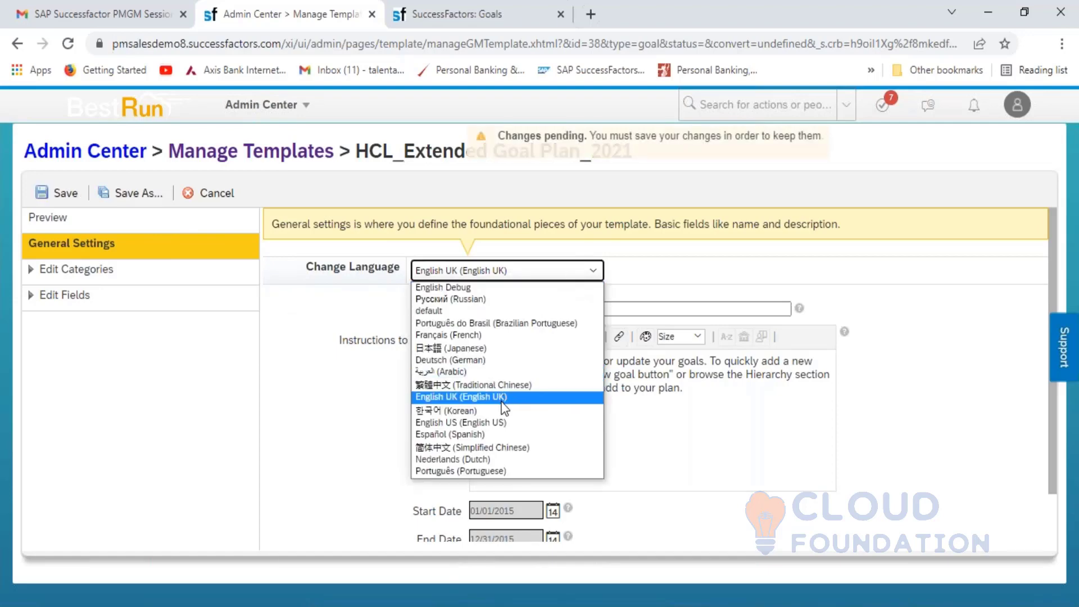
pyautogui.click(499, 421)
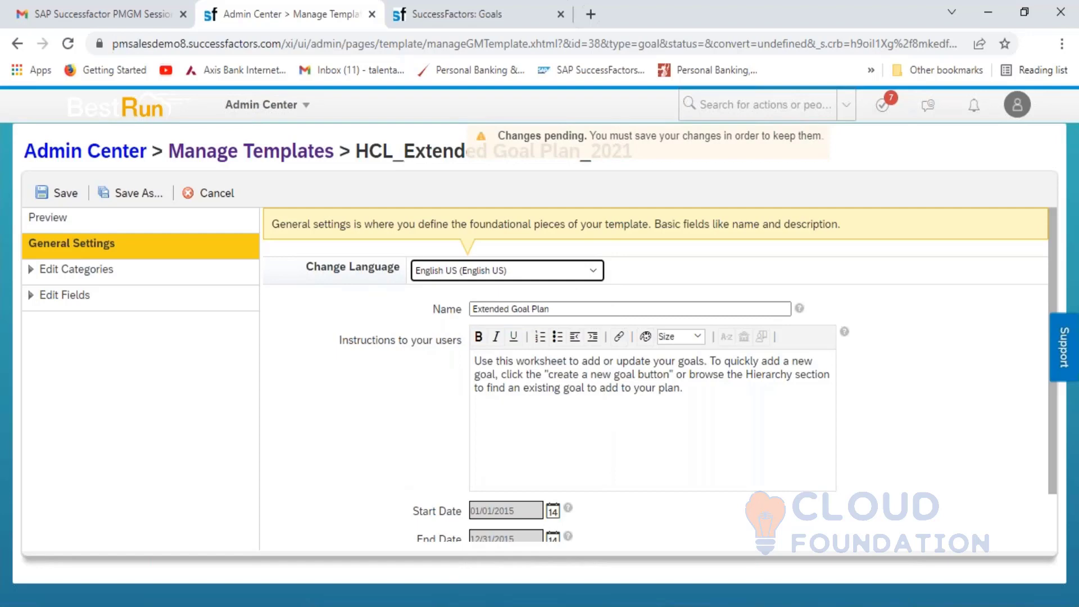
pyautogui.click(571, 306)
pyautogui.tripleClick(571, 307)
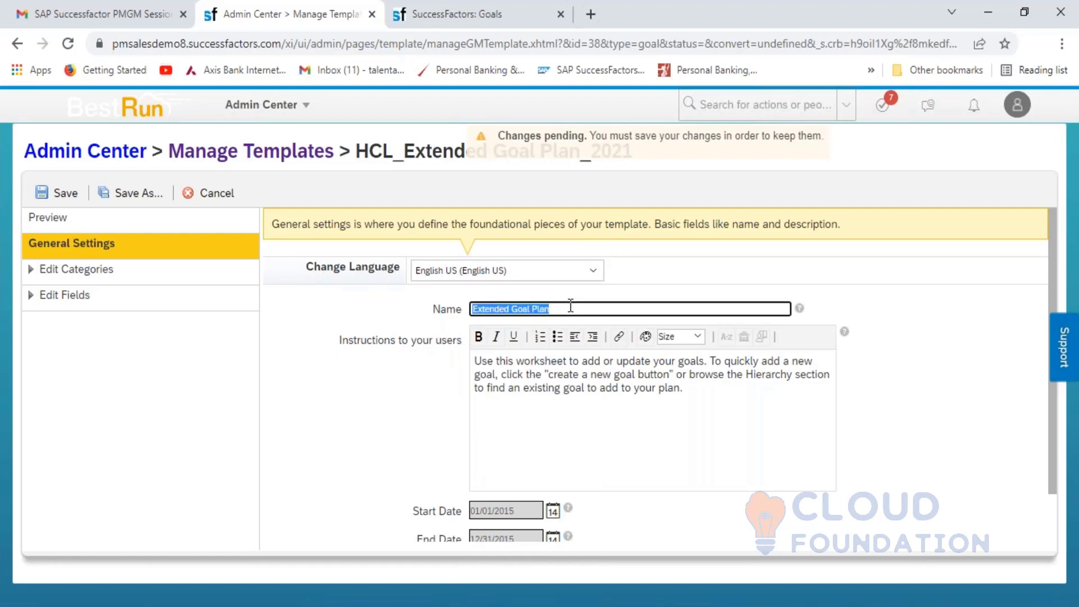
pyautogui.hotkey('ctrl', 'v')
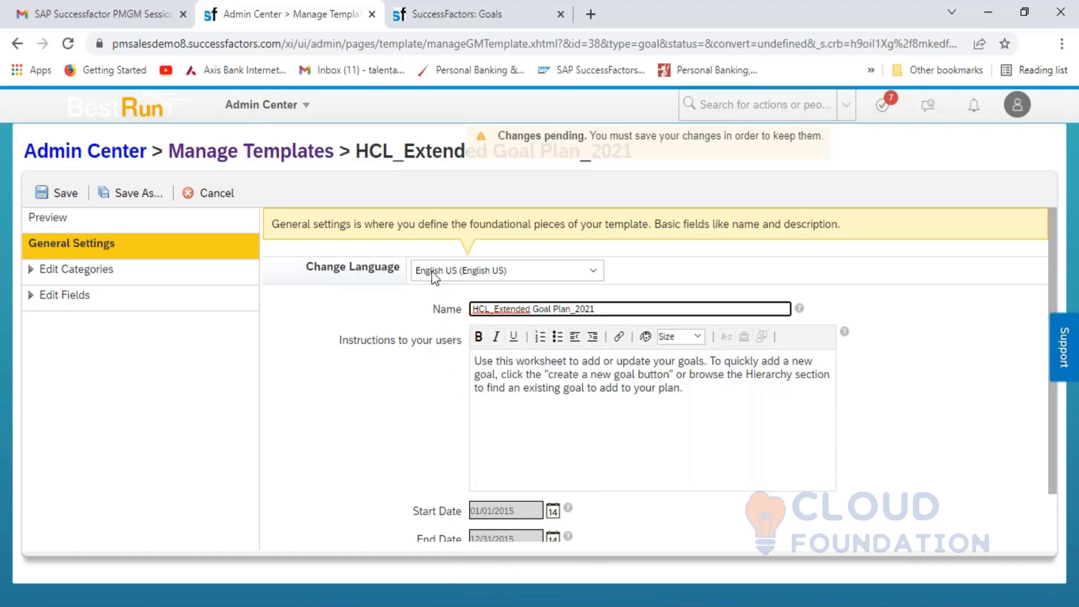
# - In the default language, change the End Date from 12/31/2015 to 03/31/2022
pyautogui.click(504, 276)
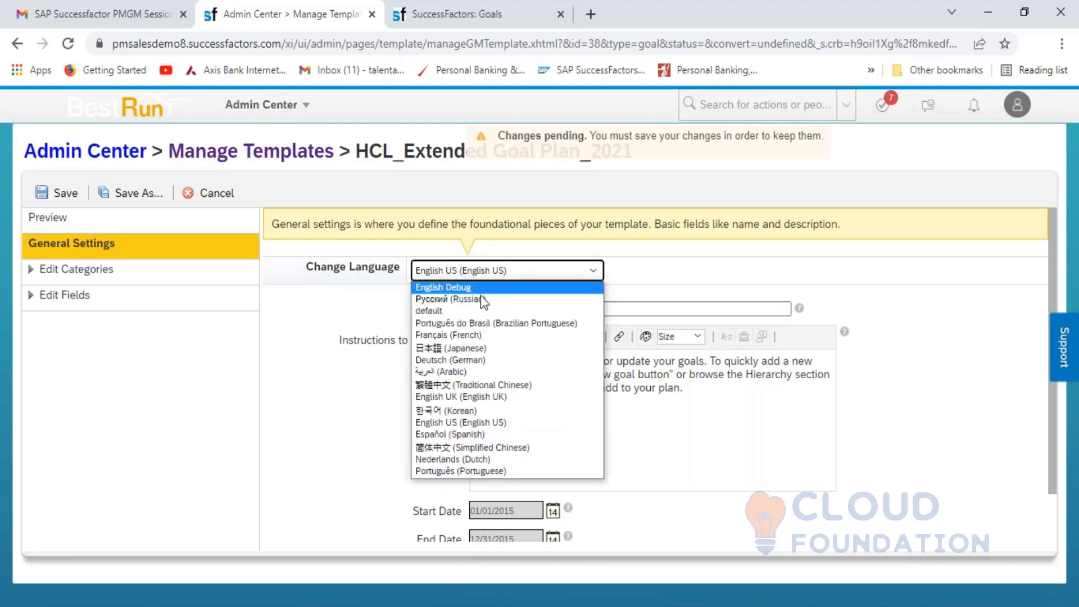
pyautogui.click(468, 310)
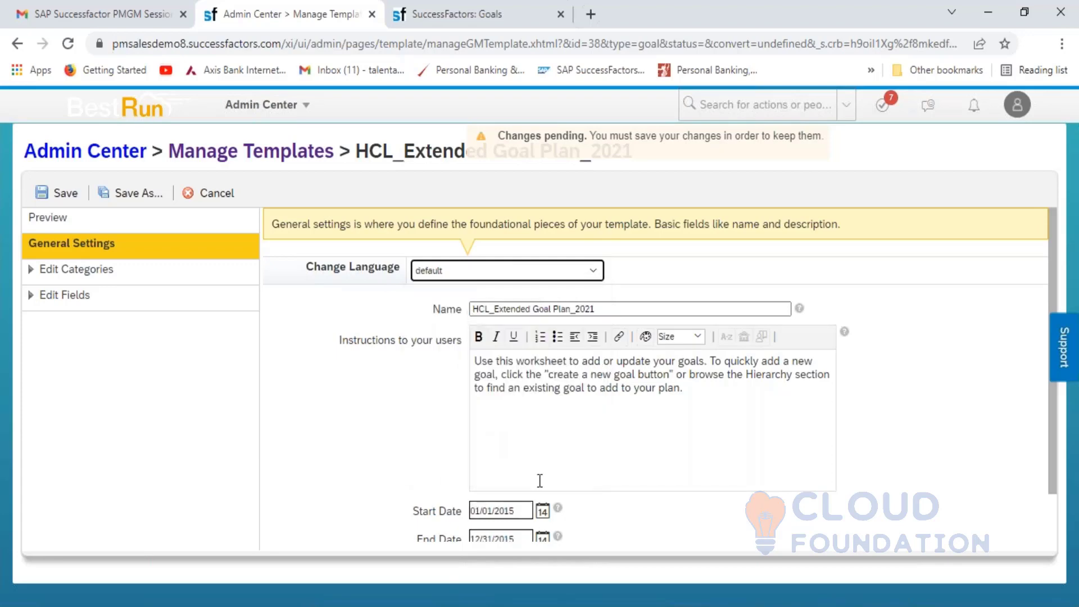
pyautogui.click(542, 512)
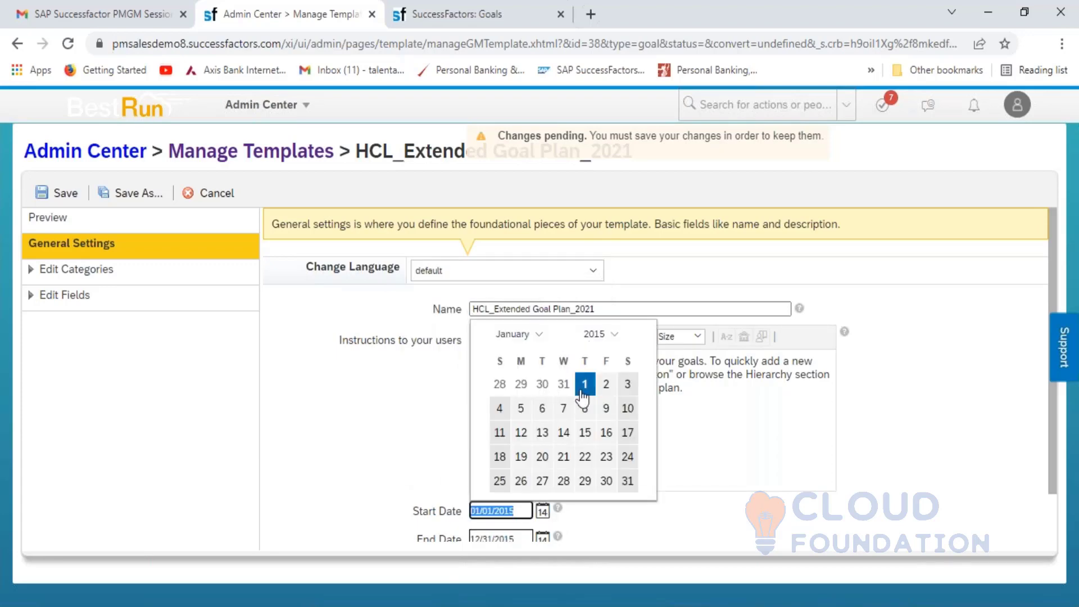
pyautogui.click(543, 539)
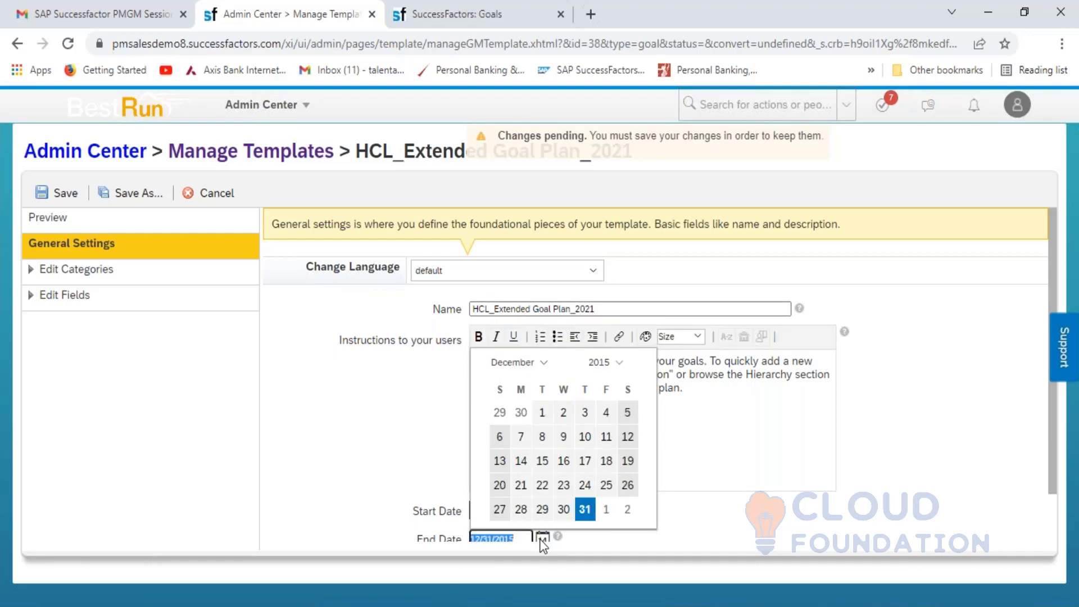
pyautogui.click(601, 365)
pyautogui.click(601, 364)
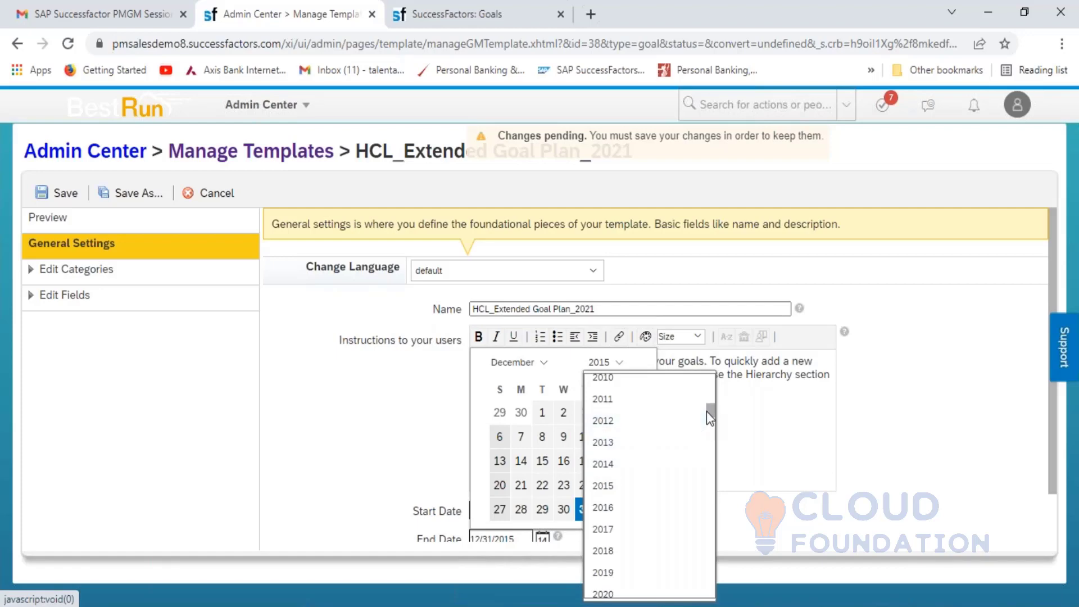
pyautogui.moveTo(706, 410); pyautogui.dragTo(707, 414)
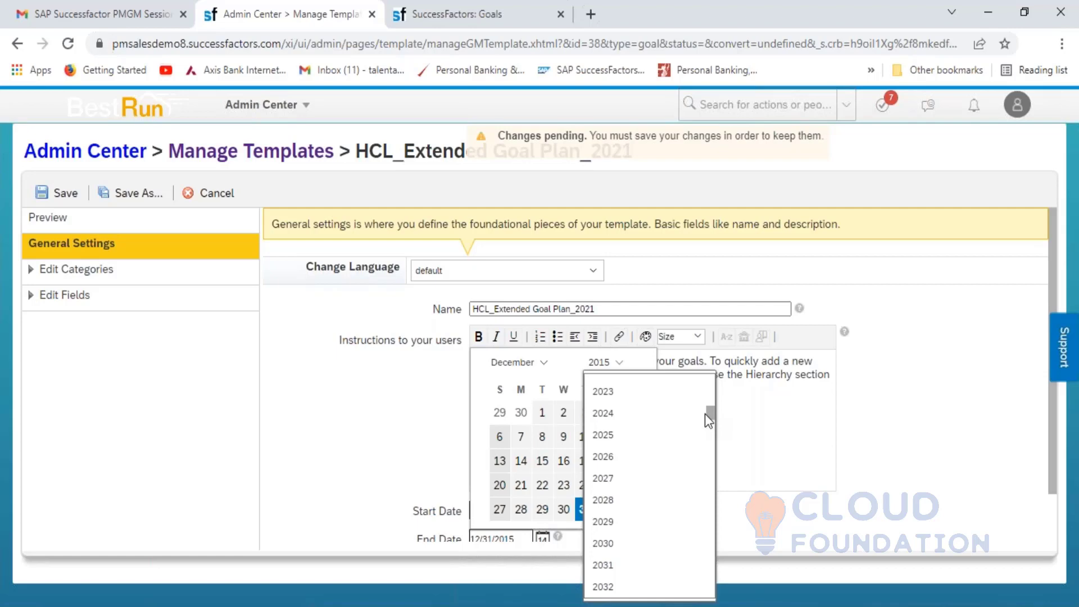
pyautogui.moveTo(706, 420); pyautogui.dragTo(705, 414)
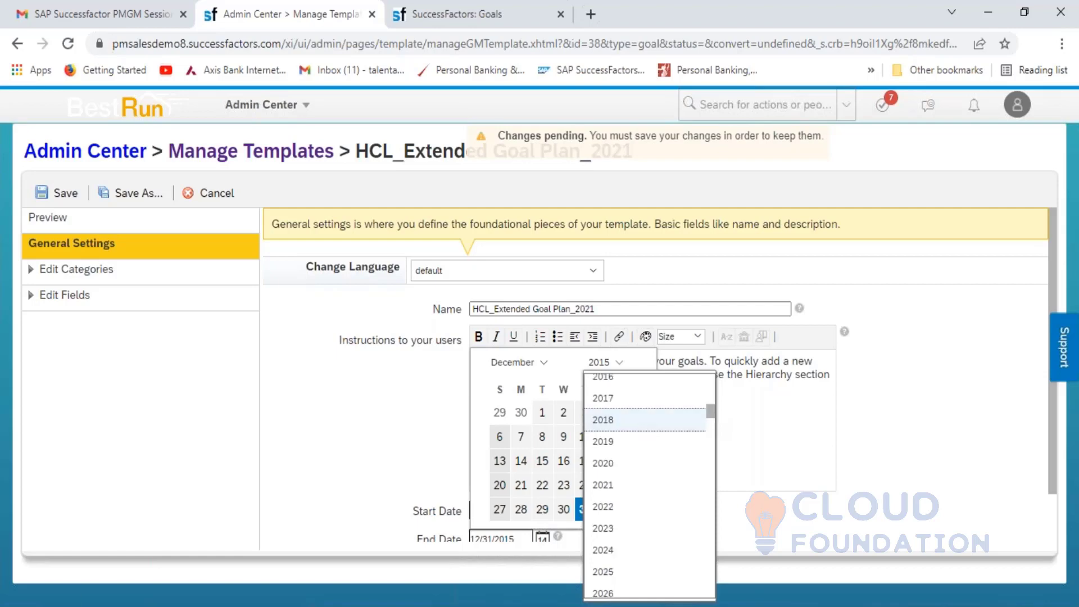
pyautogui.click(621, 511)
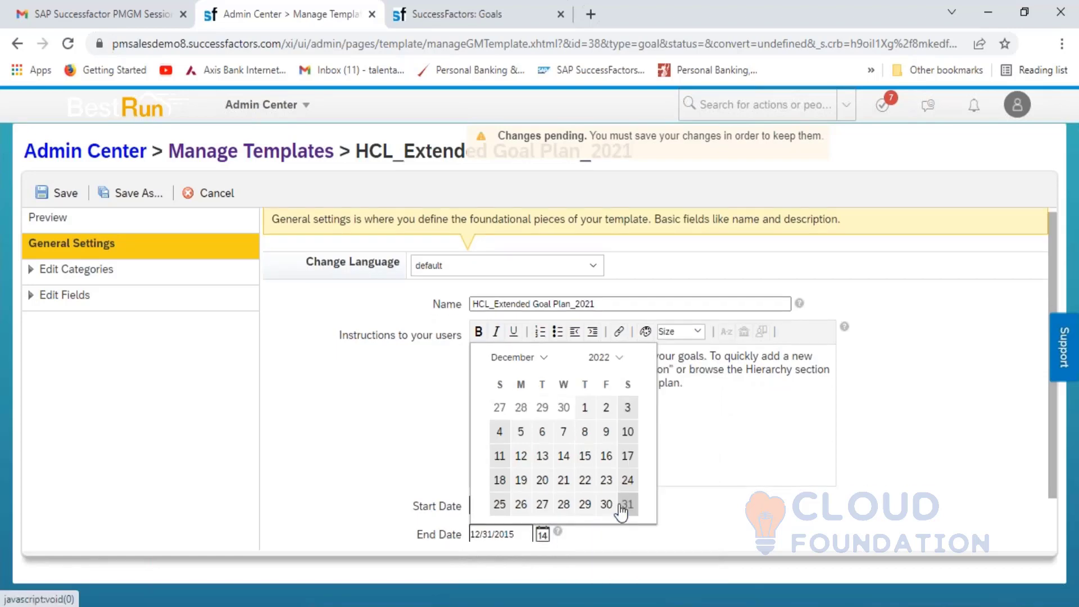
pyautogui.click(542, 362)
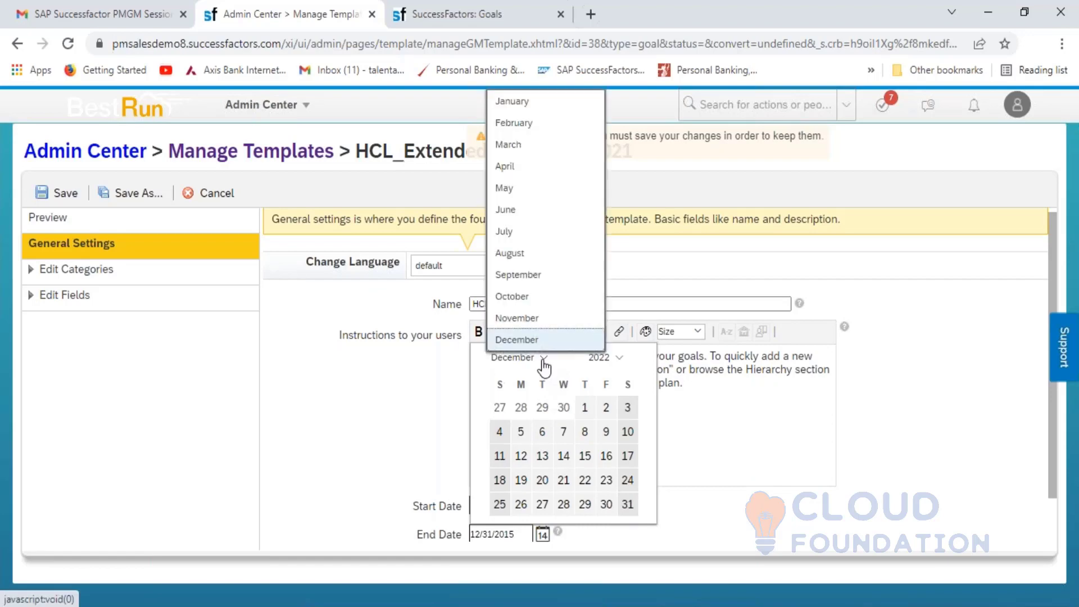
pyautogui.click(516, 146)
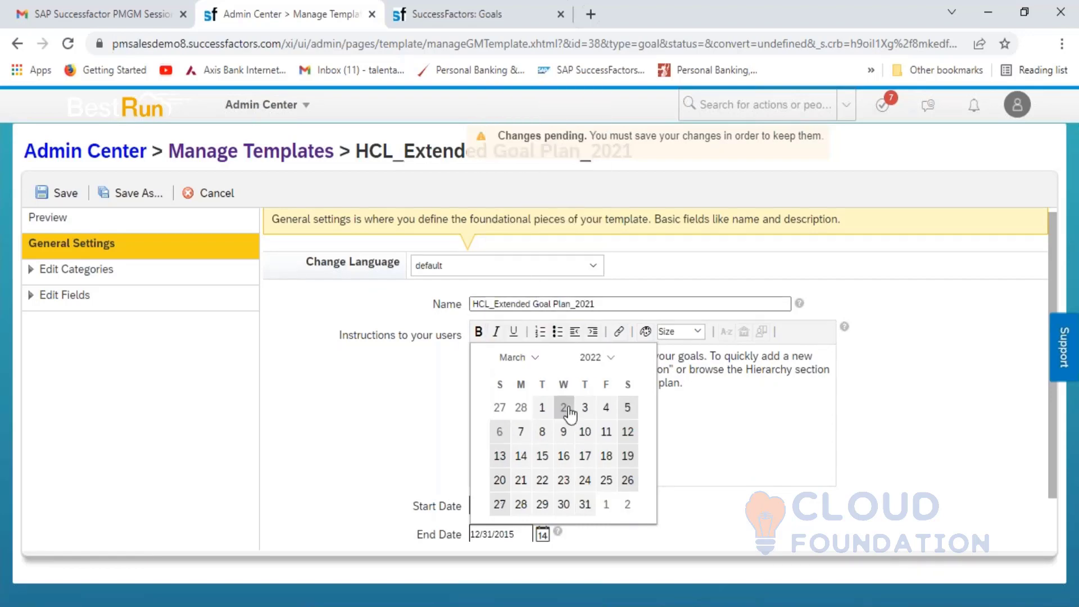
pyautogui.click(587, 504)
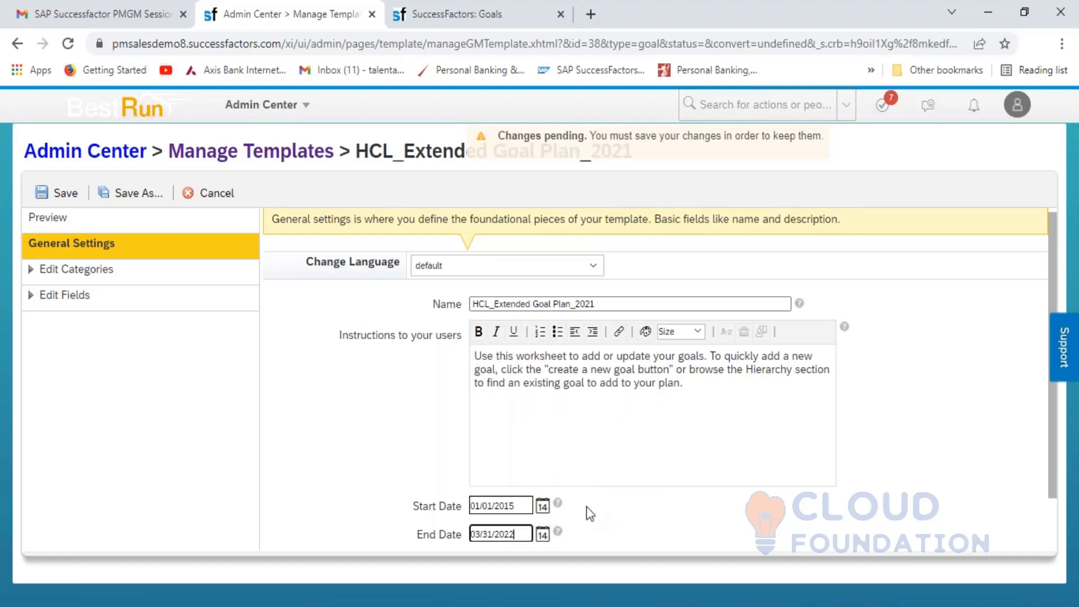
# - Set the Start Date to 04/01/2021 and save the template
pyautogui.click(542, 507)
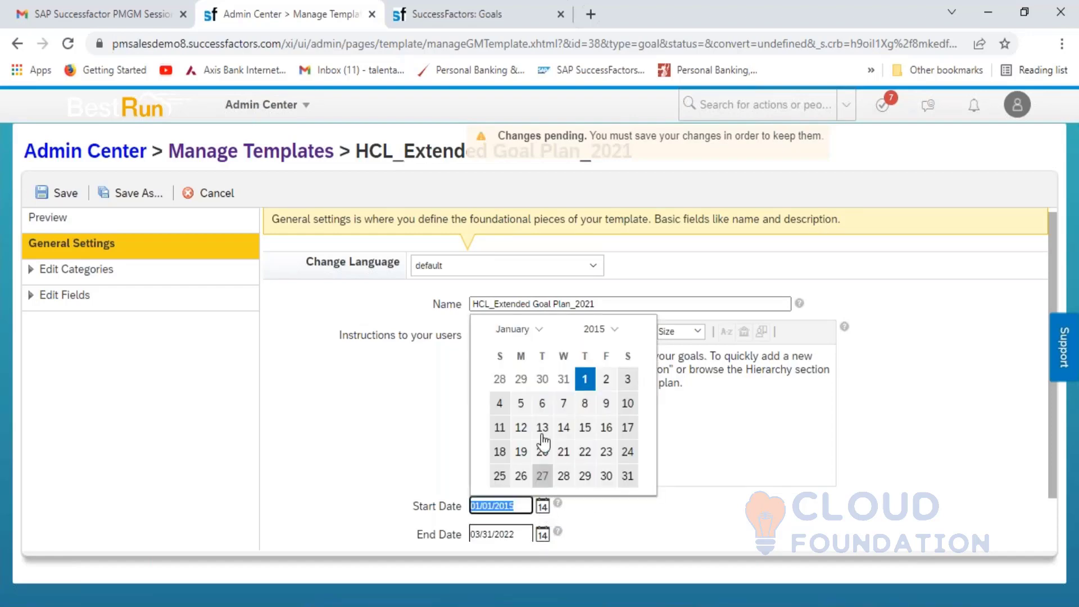
pyautogui.click(614, 335)
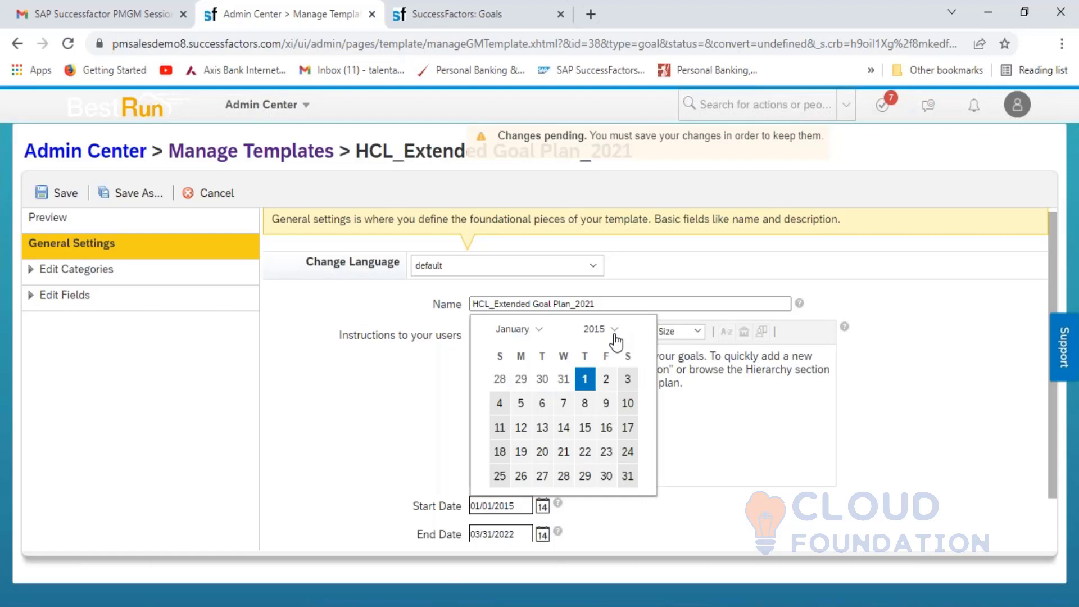
pyautogui.click(615, 331)
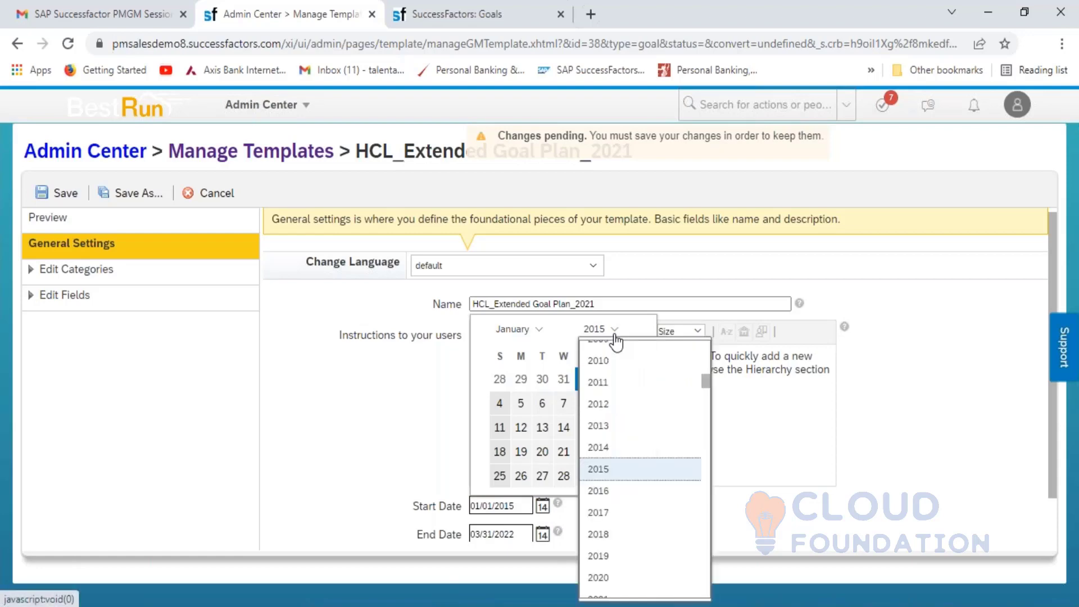
pyautogui.press('Down')
pyautogui.press('Down')
pyautogui.press('Down')
pyautogui.press('Down')
pyautogui.press('Down')
pyautogui.press('Down')
pyautogui.press('Down')
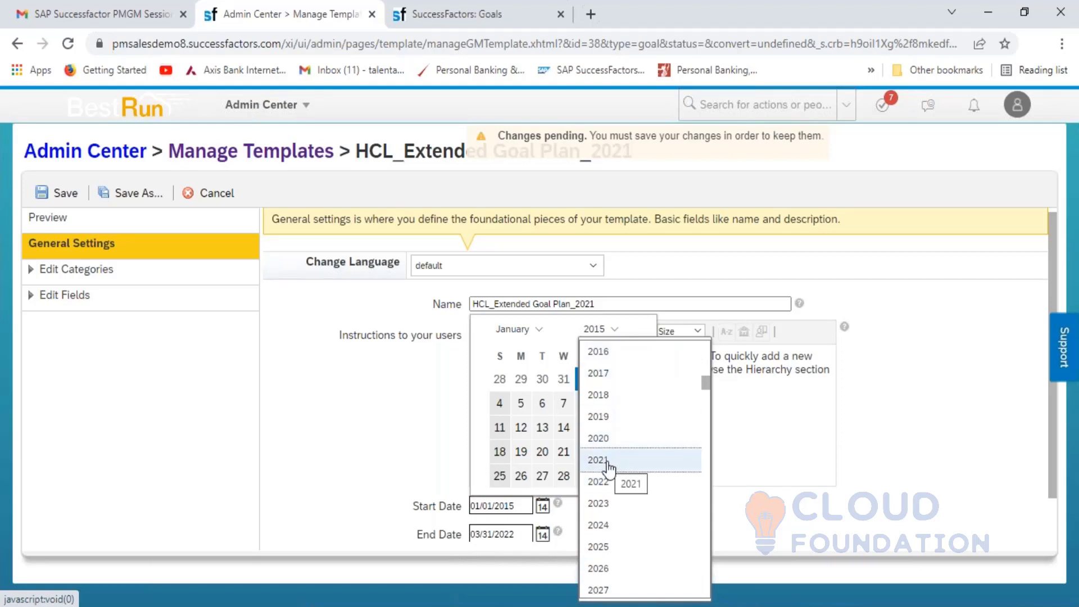
pyautogui.click(607, 462)
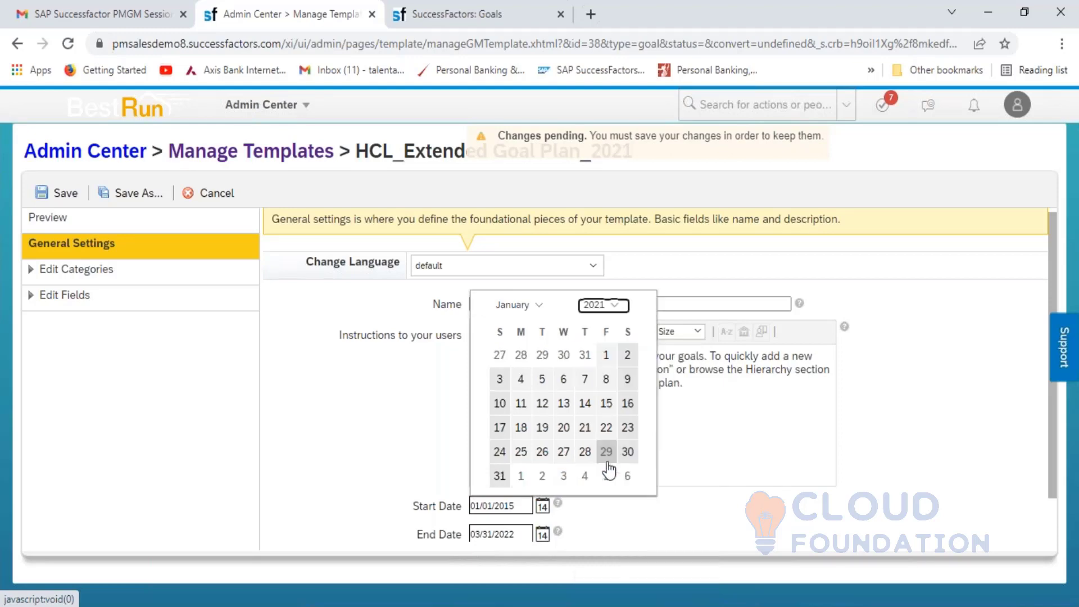
pyautogui.click(536, 306)
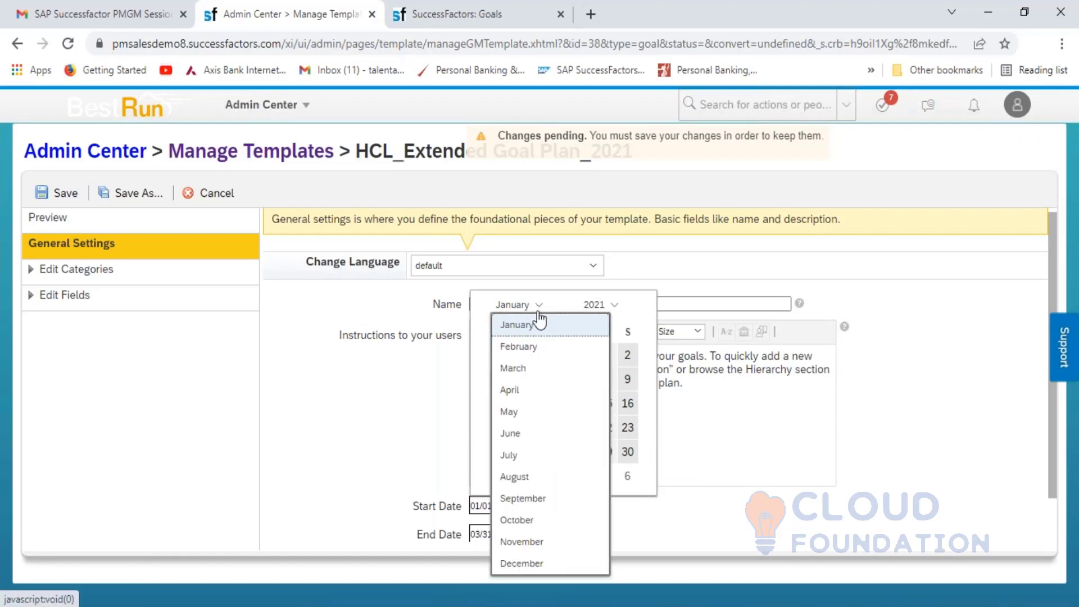
pyautogui.click(531, 392)
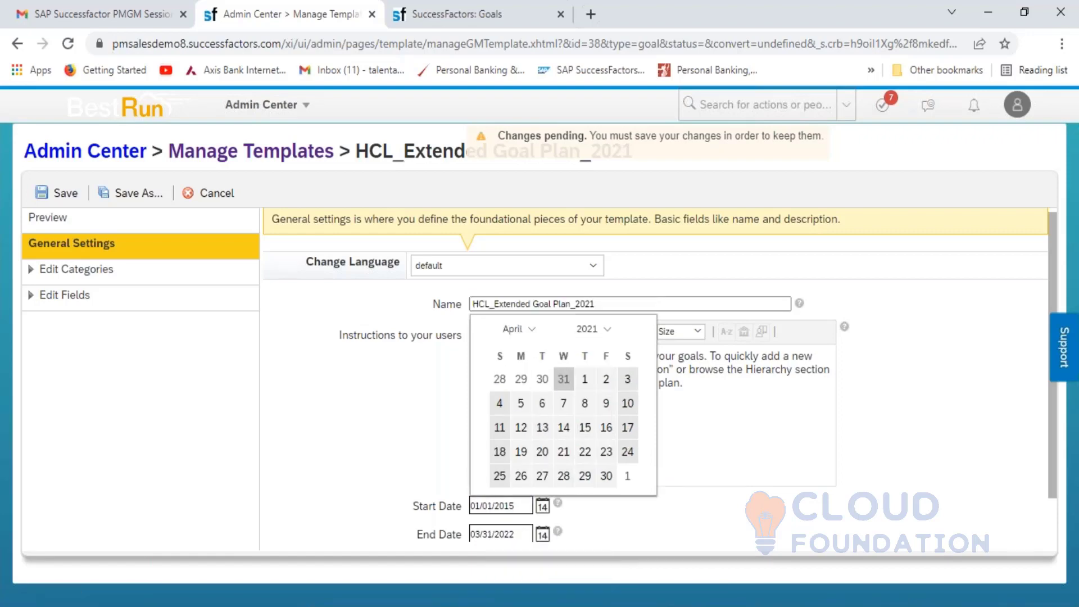
pyautogui.click(585, 378)
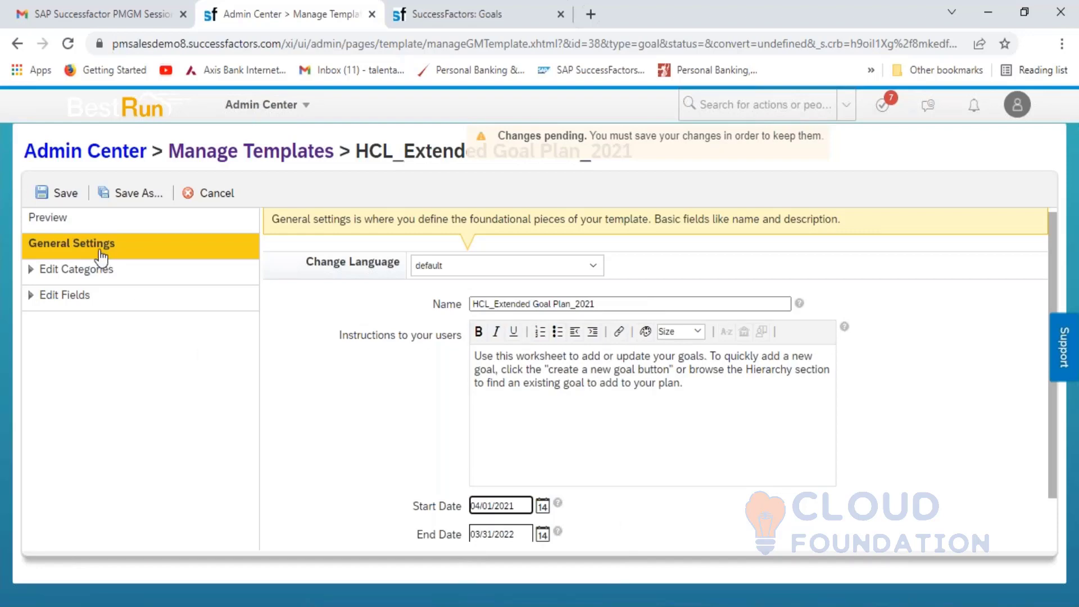
pyautogui.click(62, 193)
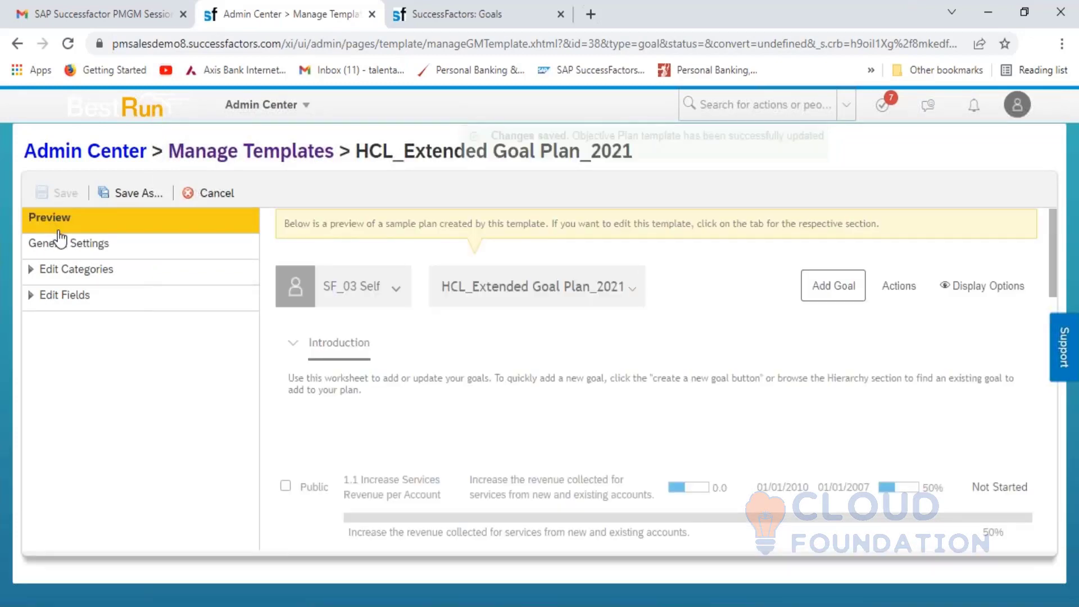
# - Review the English UK and English US settings, then list the template's goal categories
pyautogui.click(66, 245)
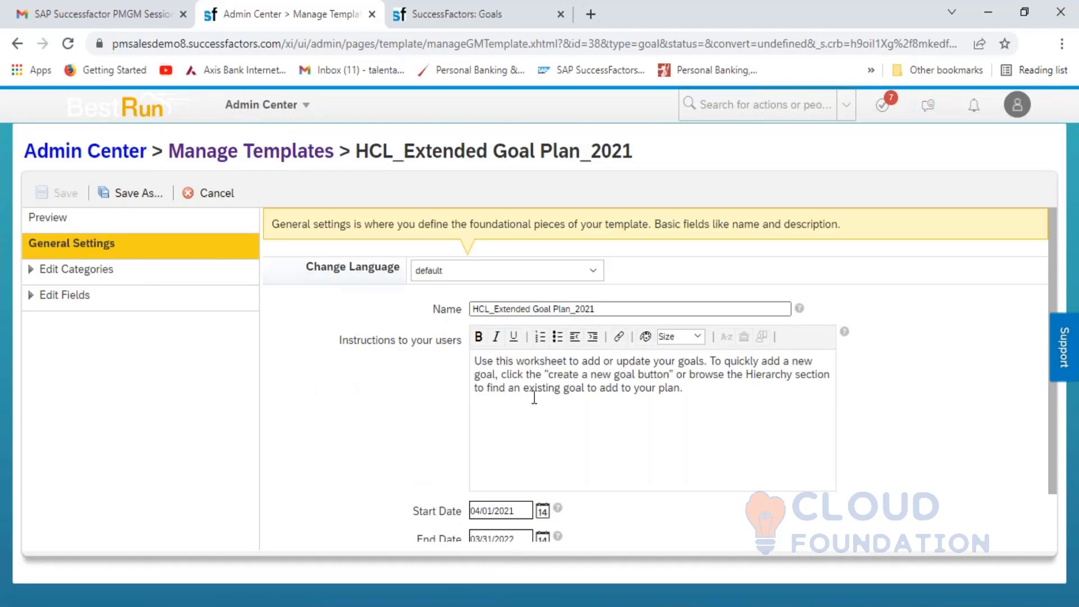
pyautogui.click(549, 275)
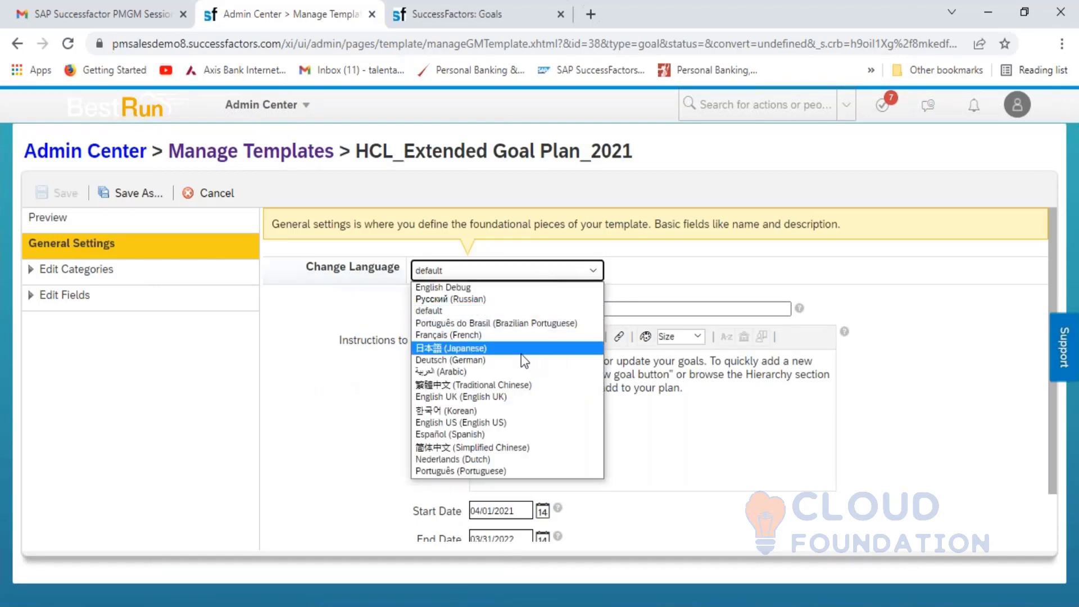
pyautogui.click(512, 397)
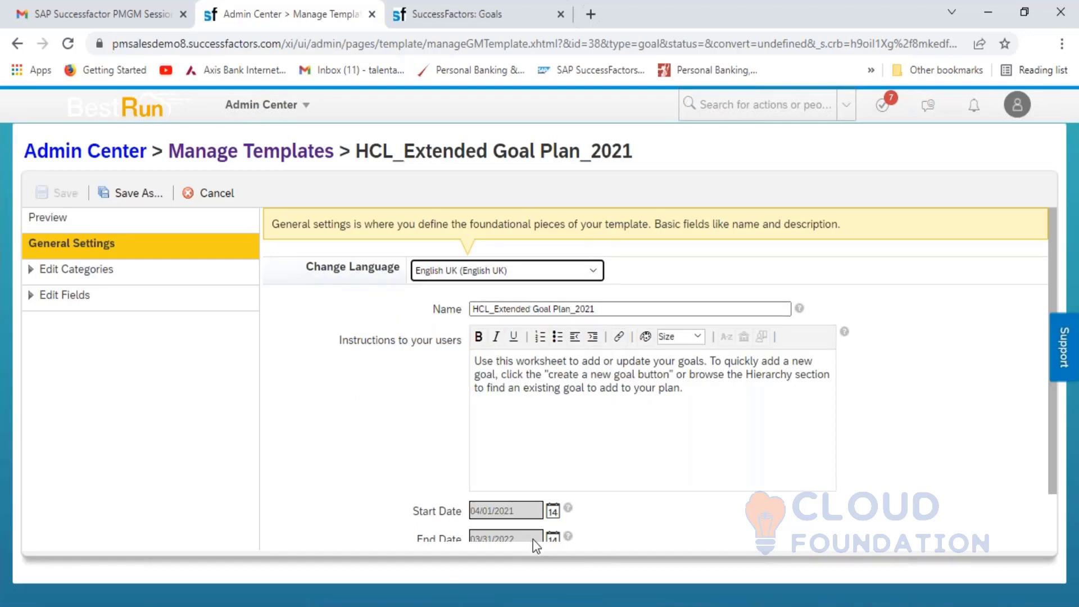
pyautogui.click(519, 271)
pyautogui.click(496, 422)
pyautogui.click(89, 277)
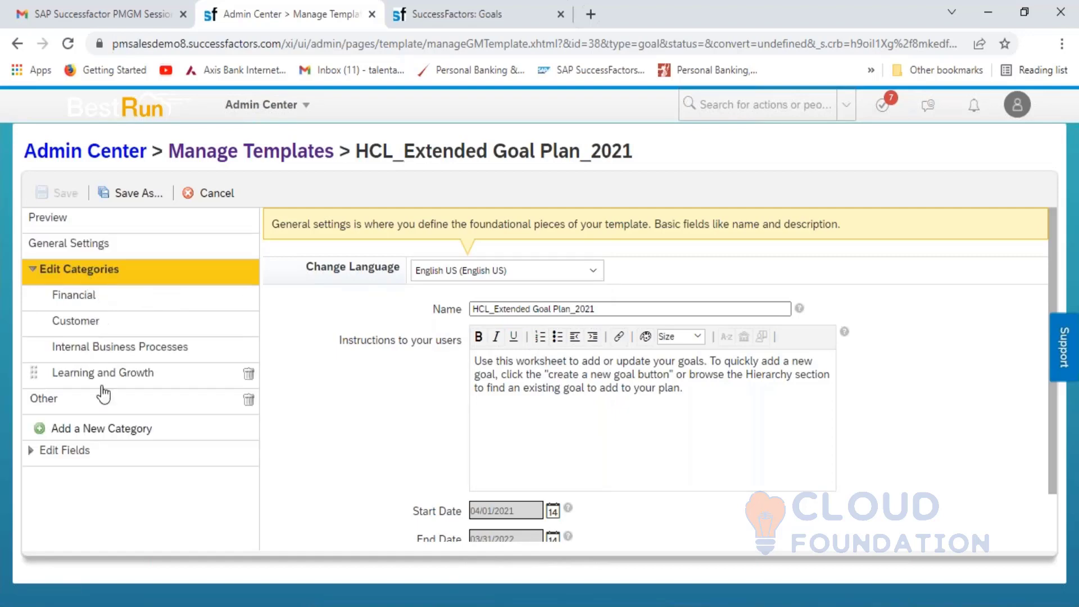